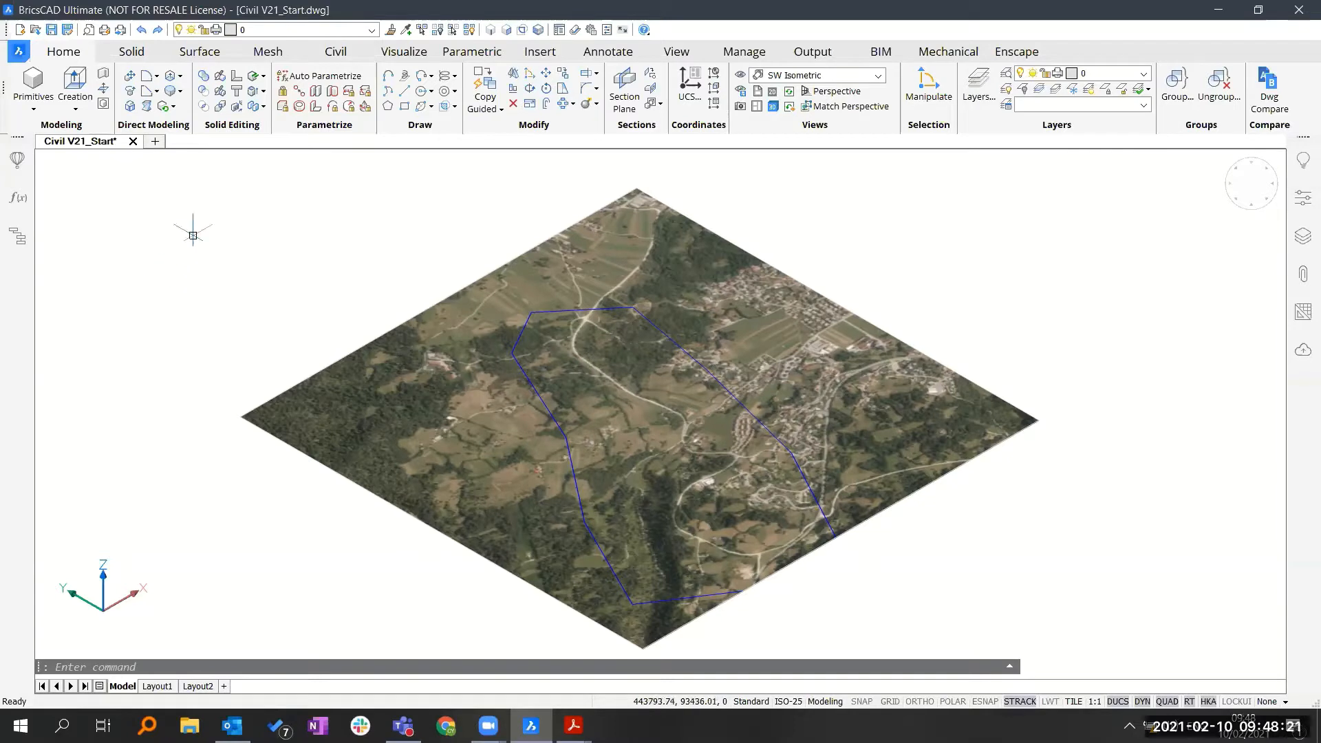
Step: Start a new TIN surface using the blue boundary polyline as its clip polygon, with crossed breaklines removed
click(336, 52)
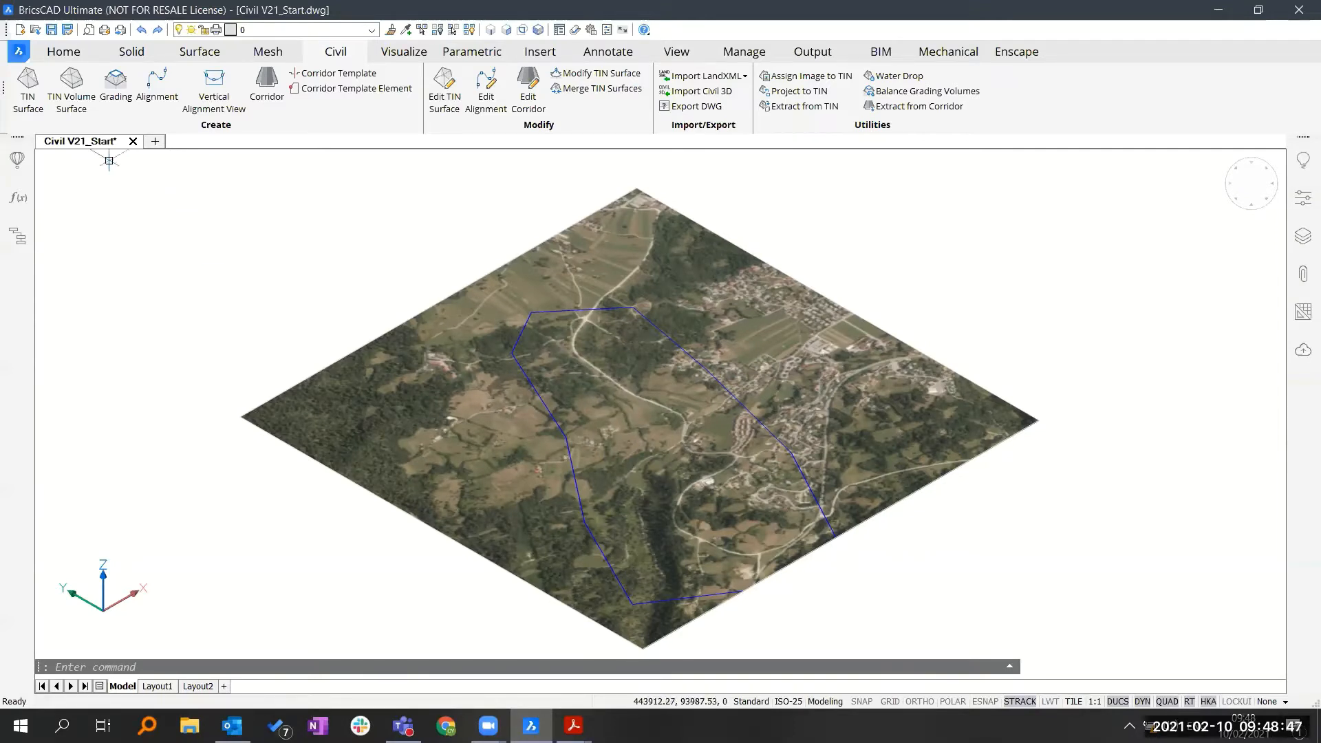
click(31, 96)
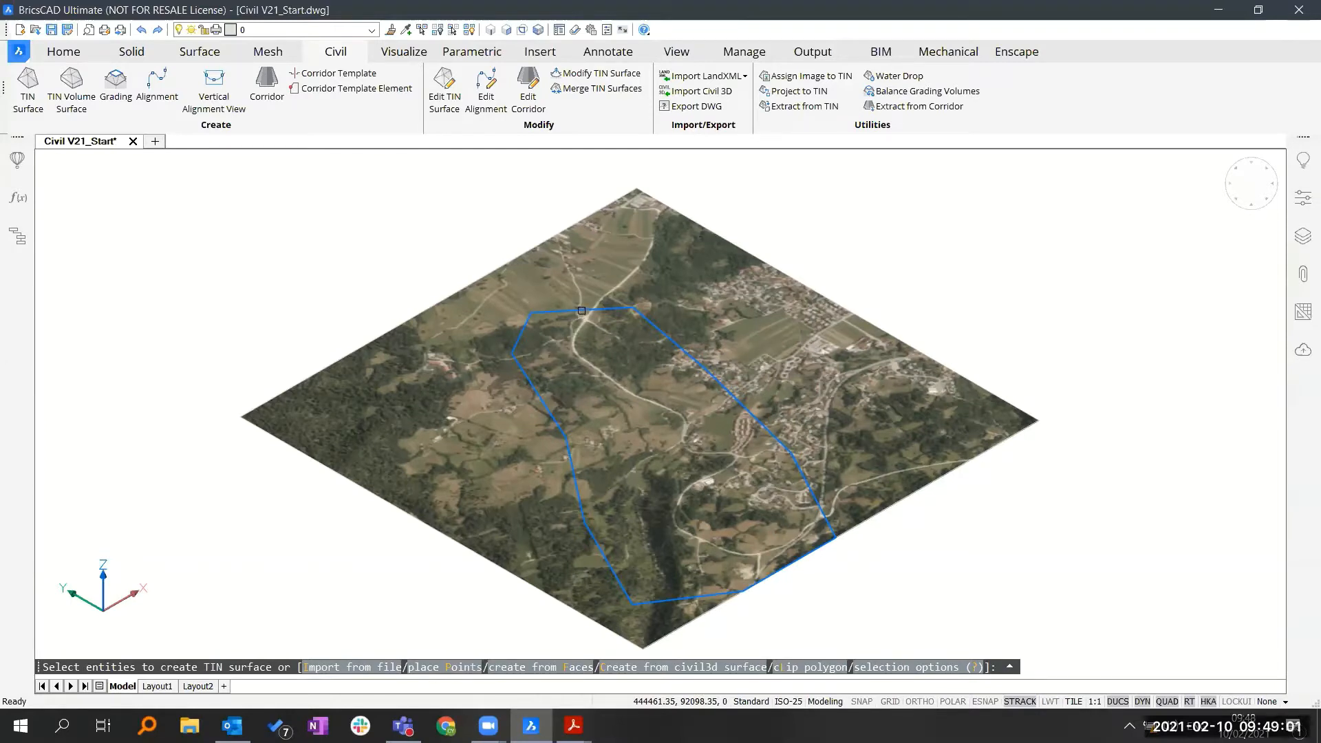
text(l)
key(Return)
click(581, 310)
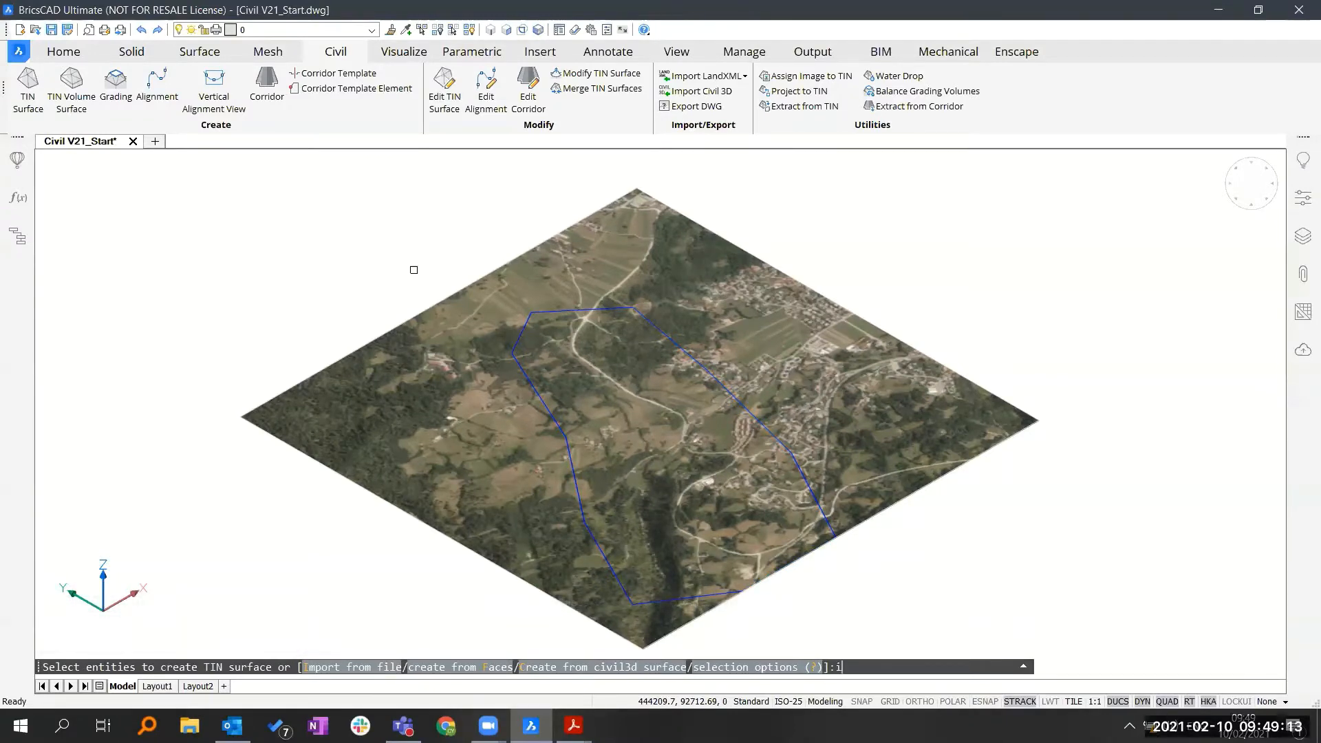
Step: Import all the GK1 point text files from the XYZ folder to build the TIN surface
key(Return)
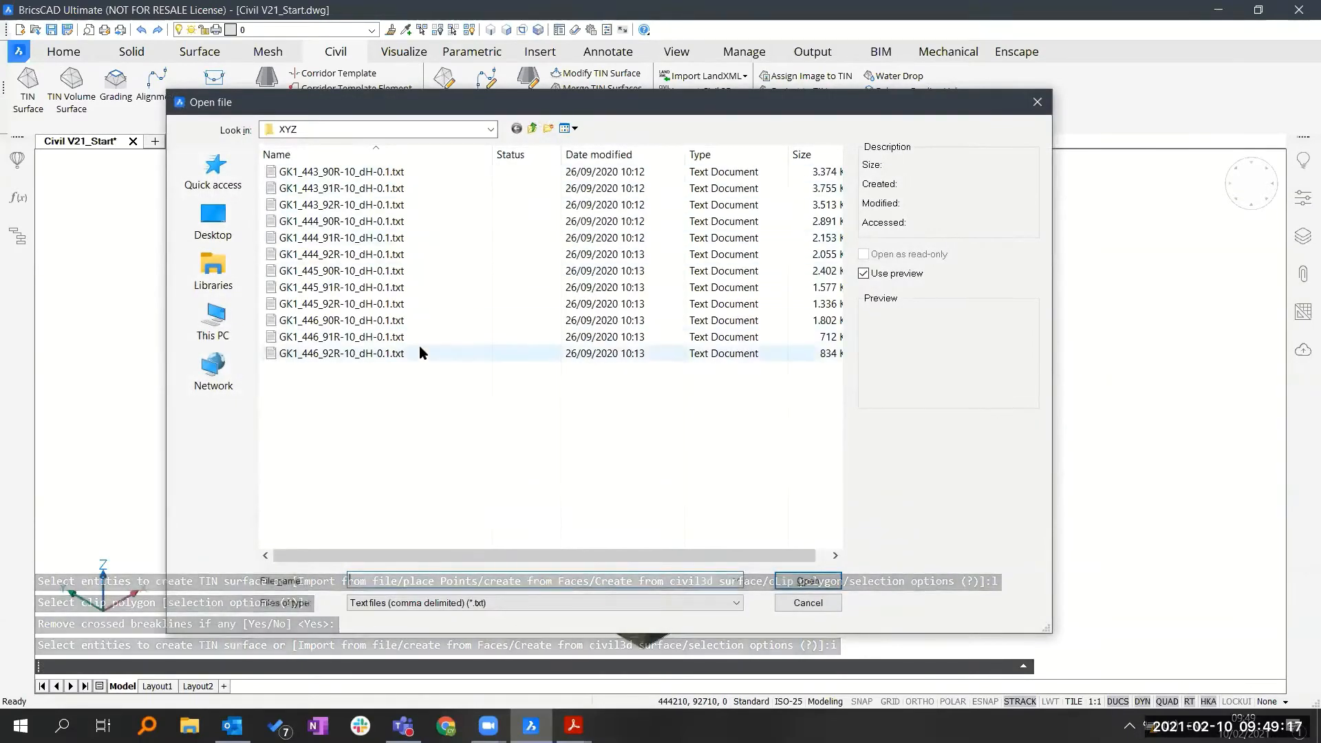
click(390, 173)
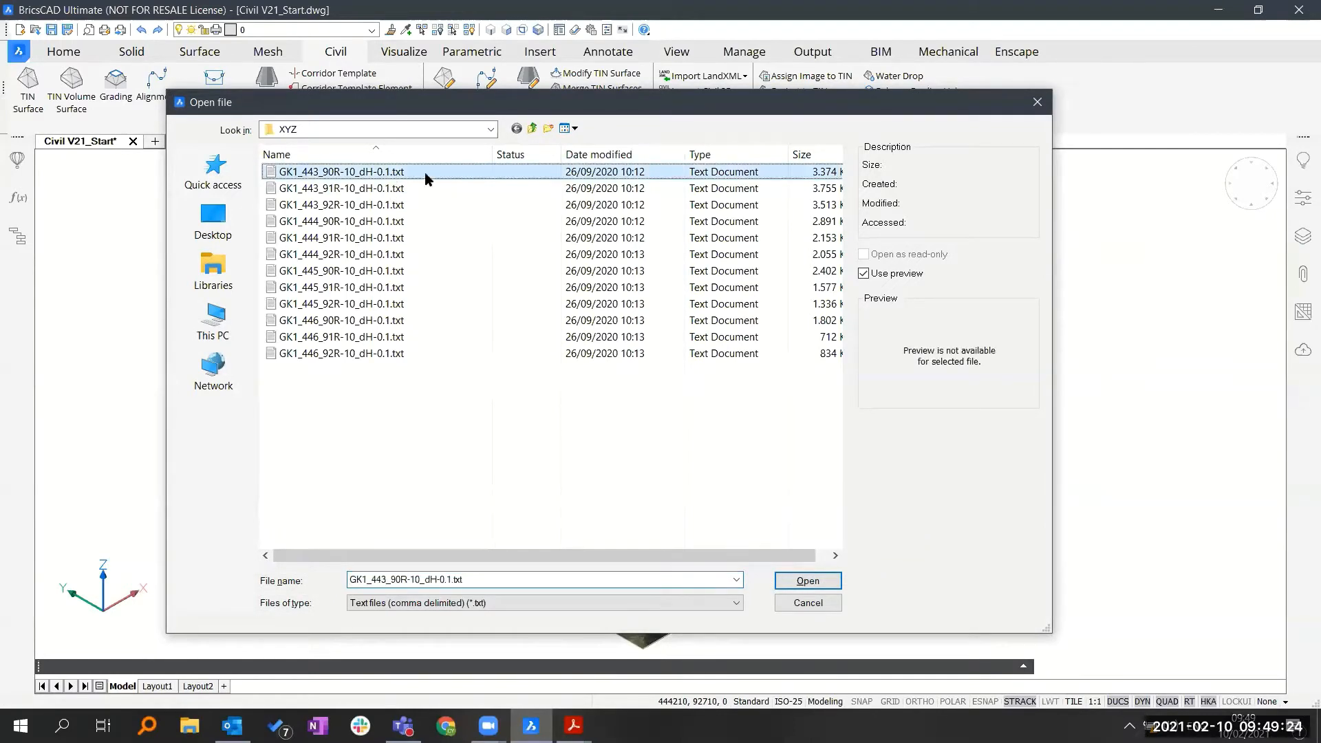
shift+click(372, 355)
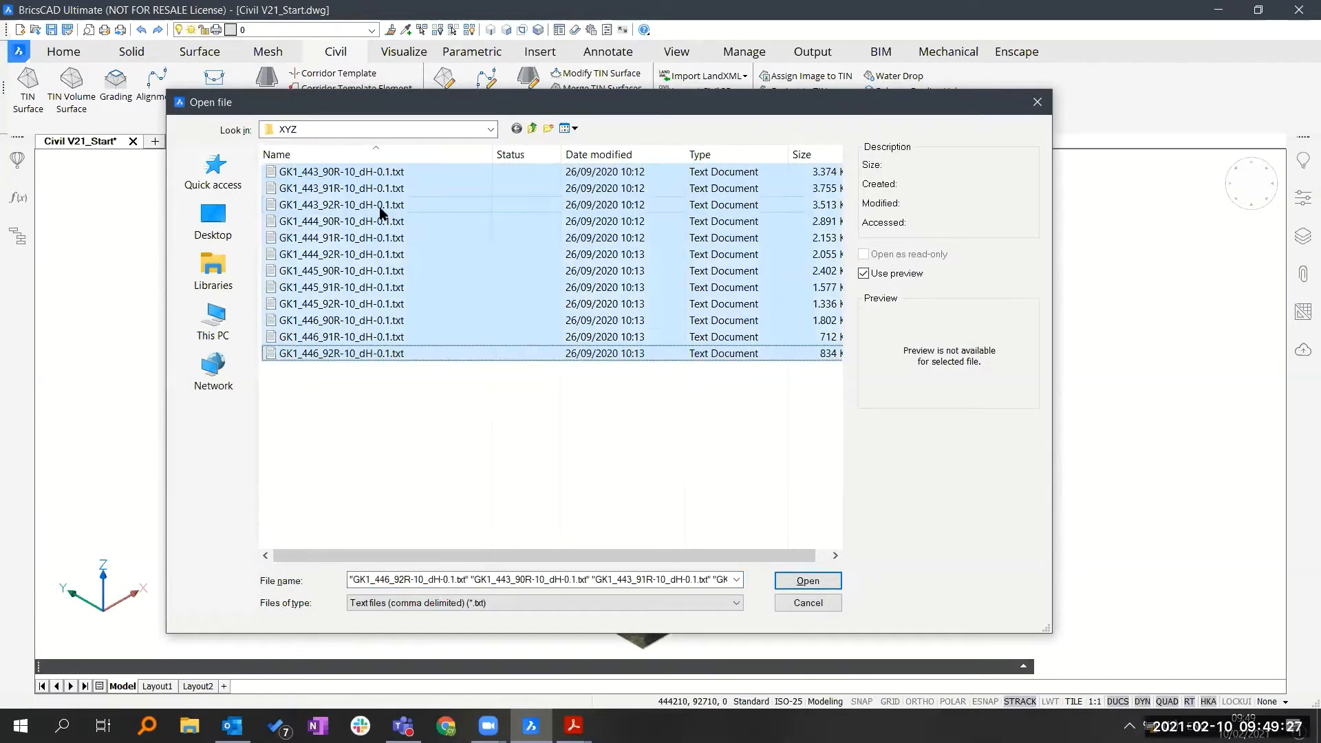
click(838, 583)
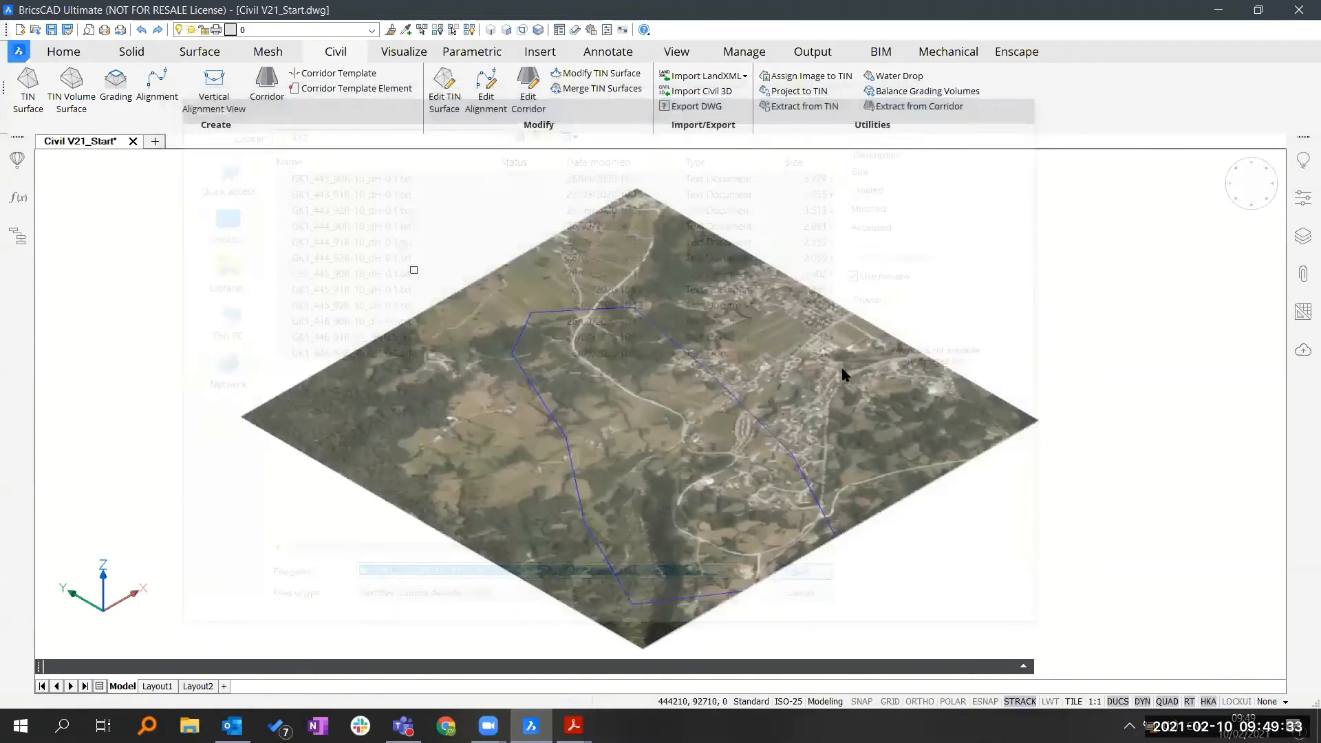
click(853, 352)
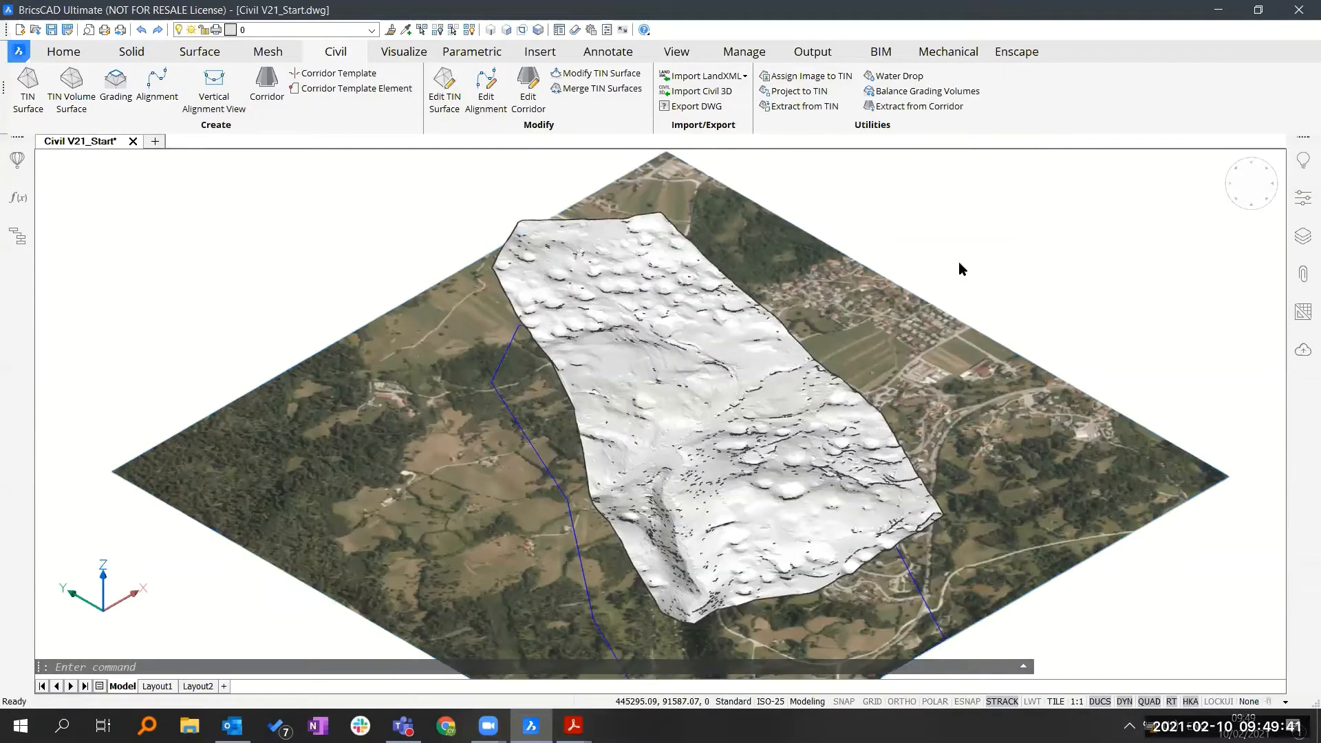
Step: Examine how the new TIN surface lies over the aerial image and relative to the boundary polygon
shift+middle_drag(960, 262, 960, 266)
scroll(961, 265, down, 2)
click(871, 562)
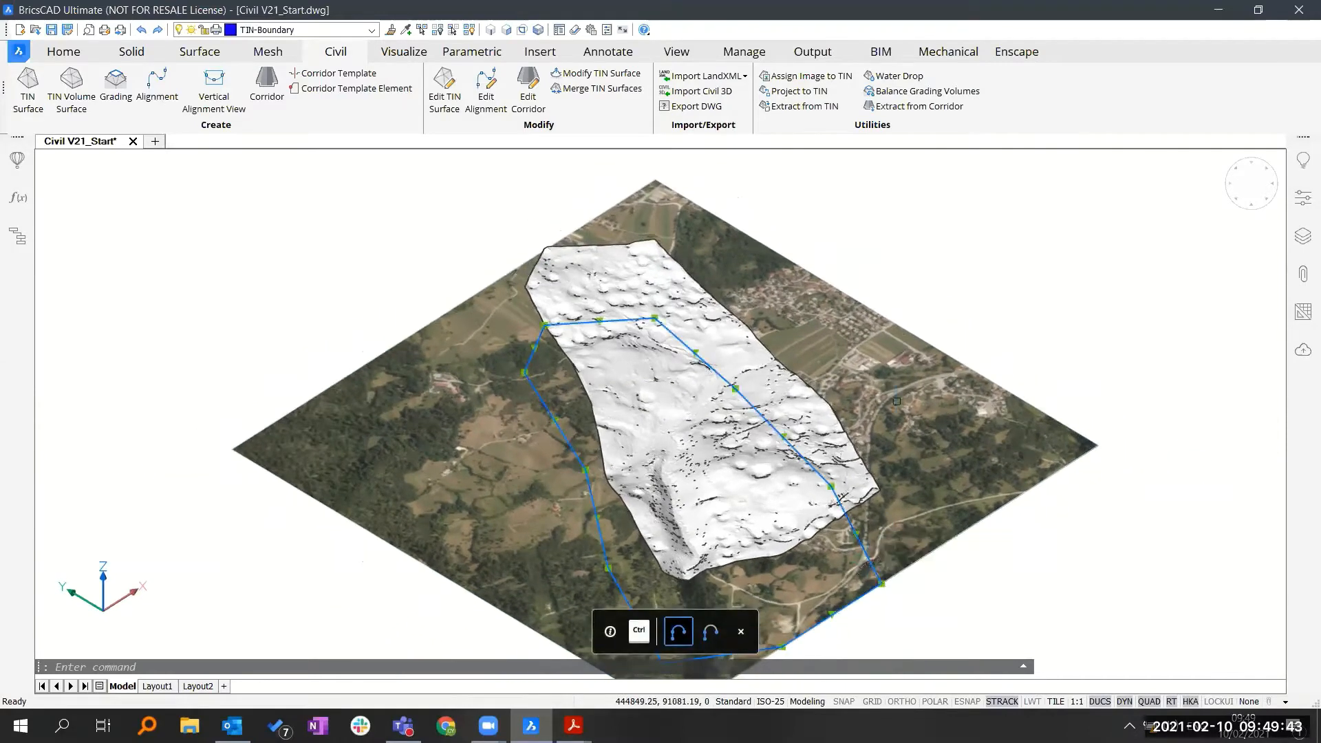
shift+middle_drag(979, 290, 982, 304)
scroll(980, 299, down, 2)
key(Escape)
scroll(236, 358, down, 2)
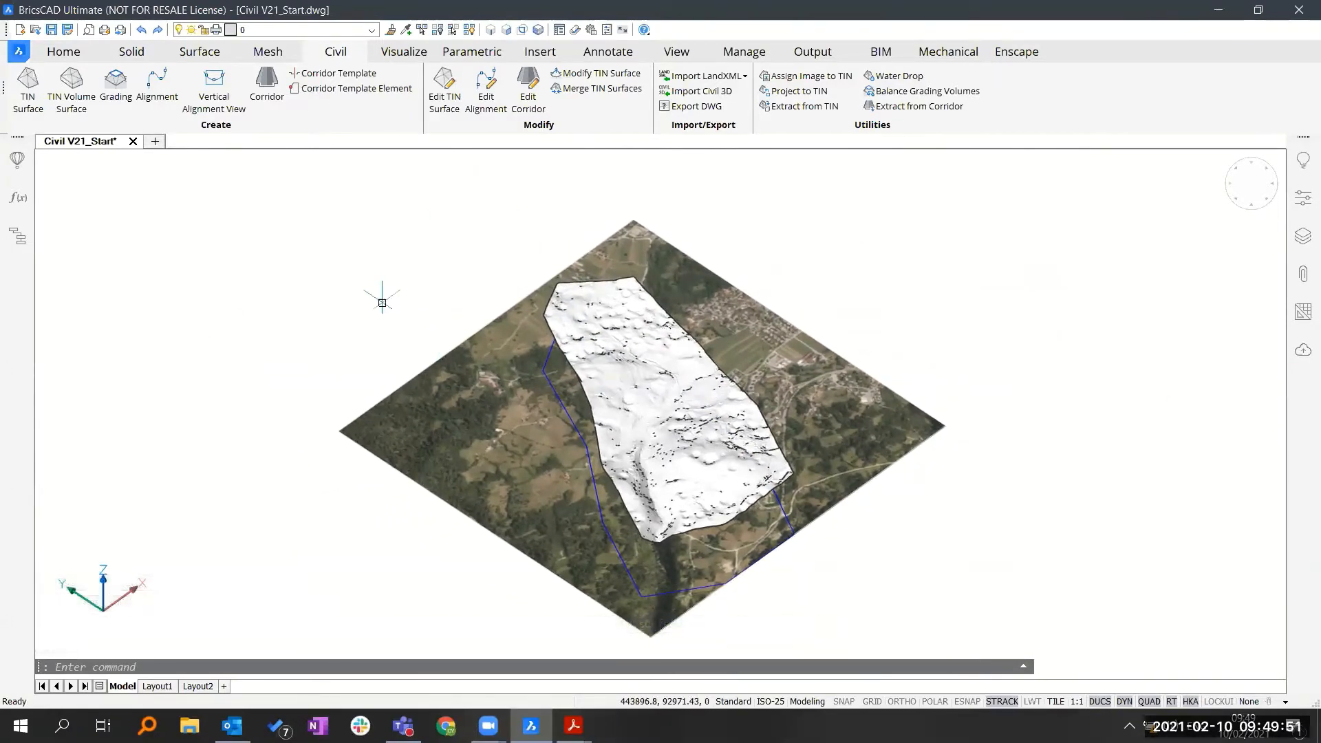
scroll(657, 385, up, 2)
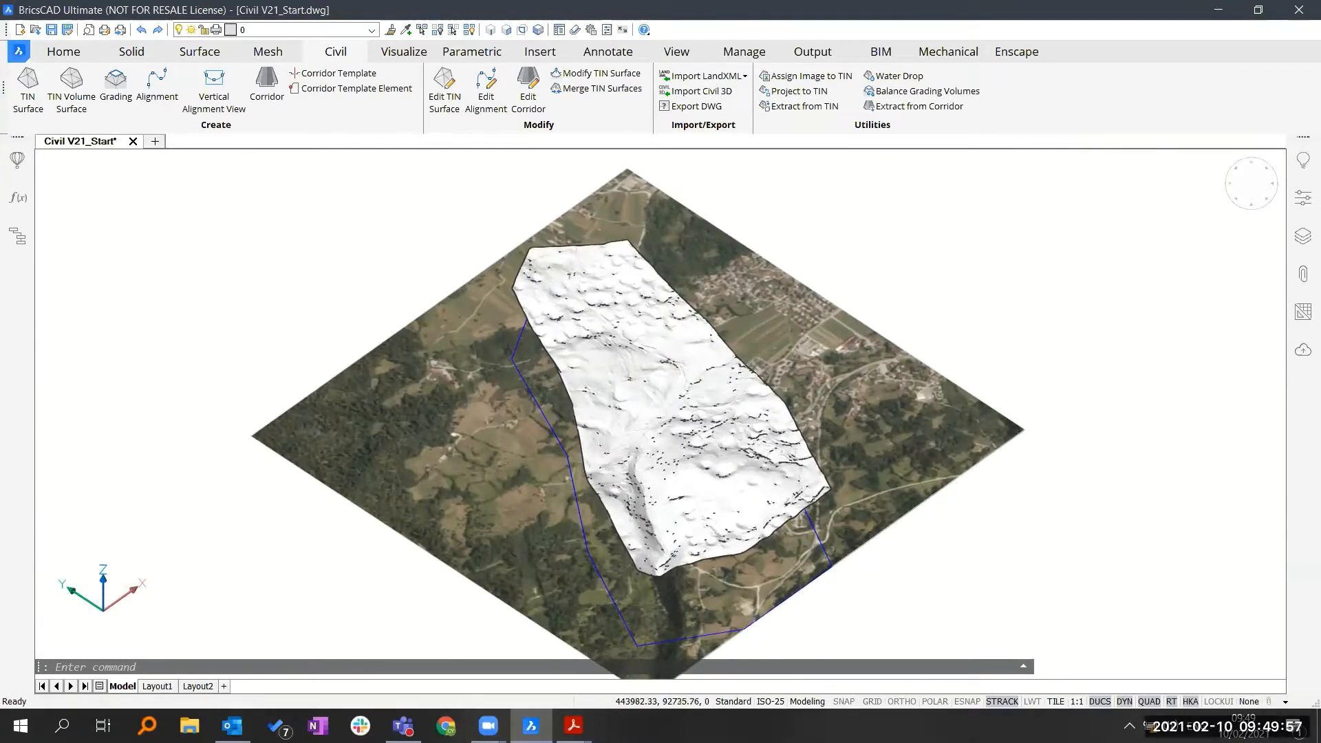
scroll(661, 344, up, 2)
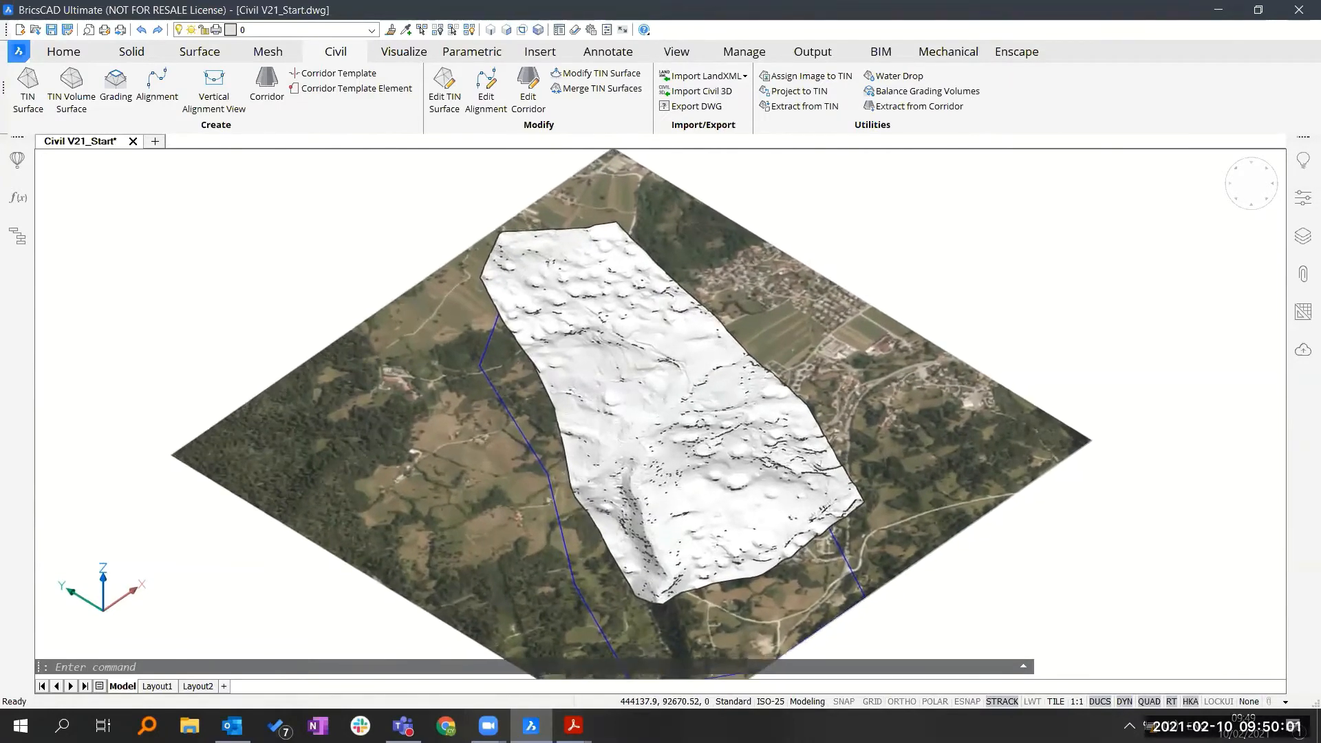
click(248, 539)
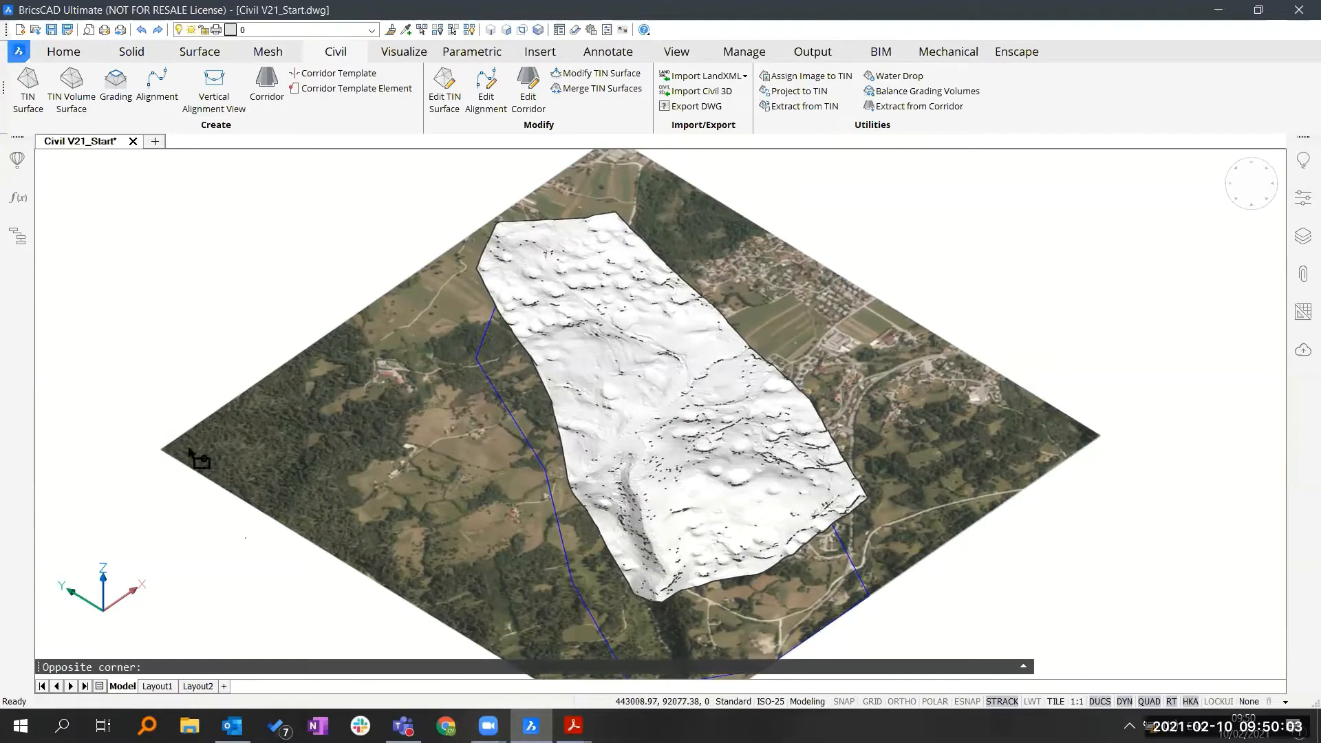
click(145, 380)
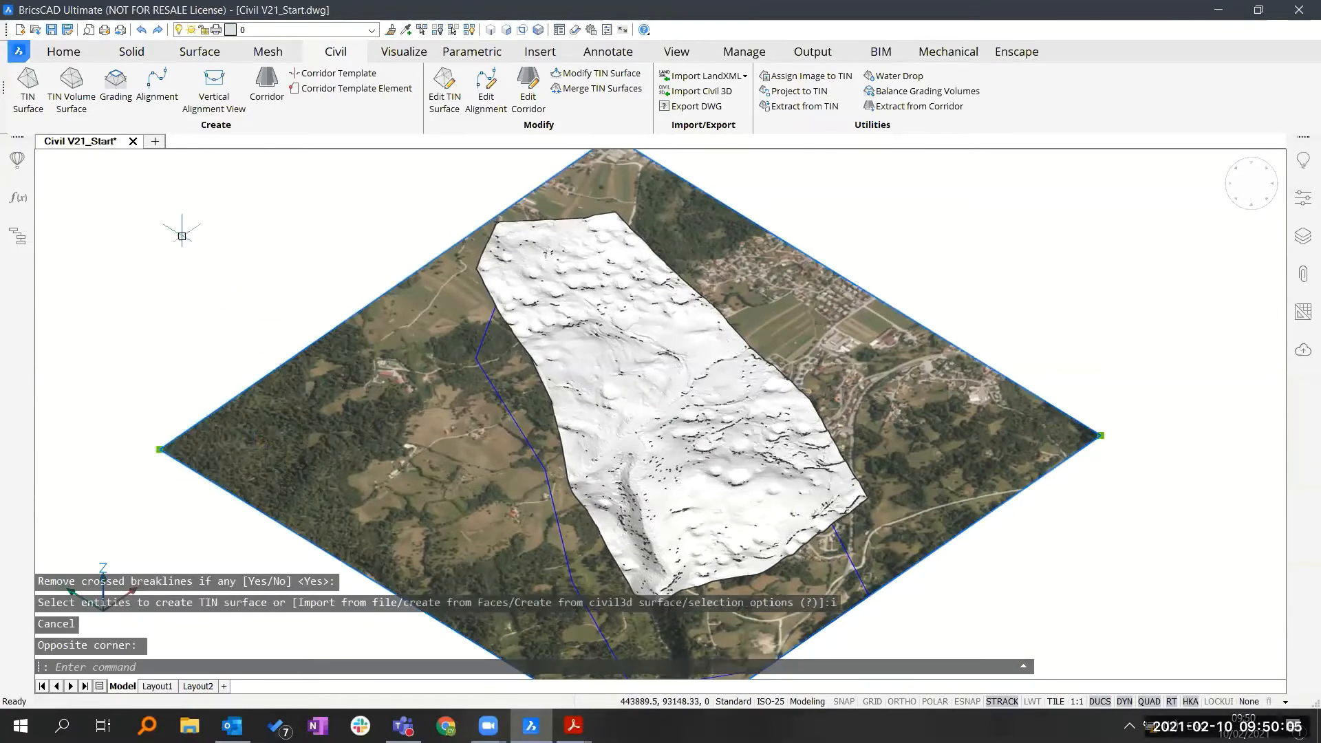
key(Escape)
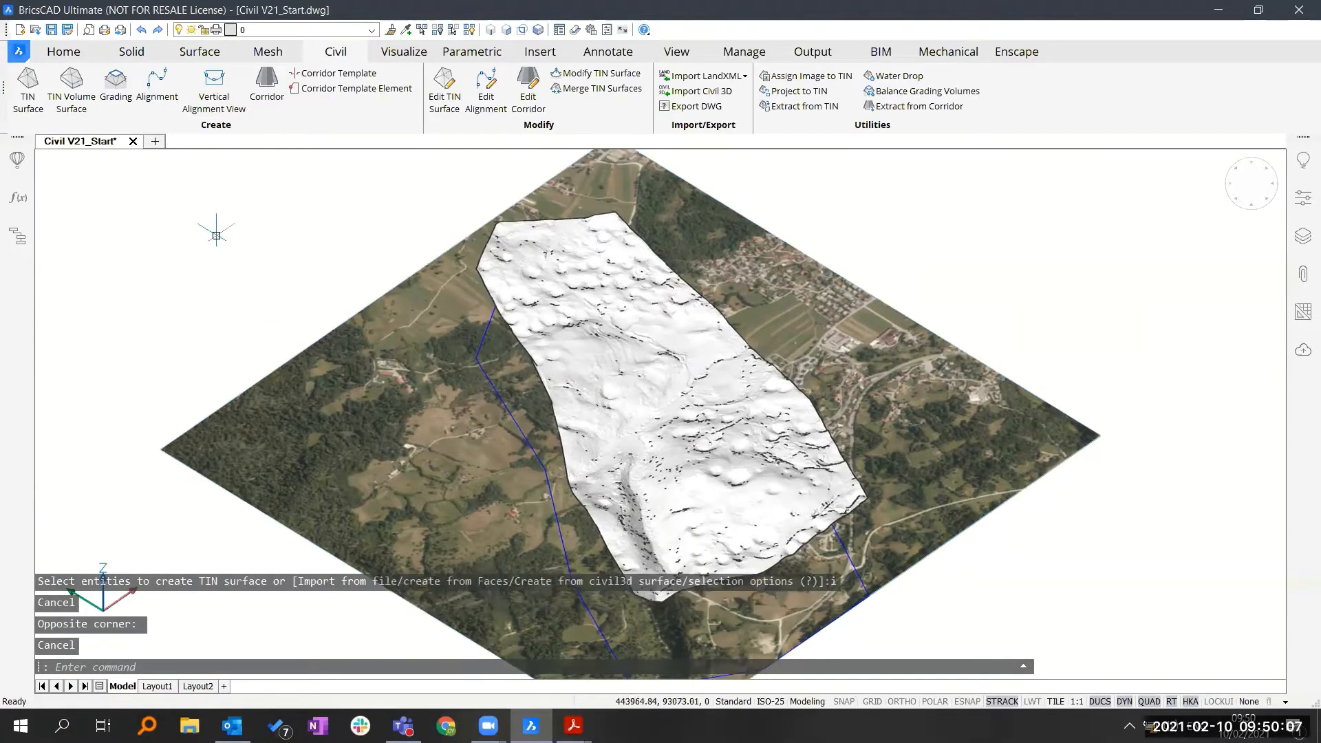
Step: Assign the aerial raster image to the TIN surface
click(783, 93)
click(622, 303)
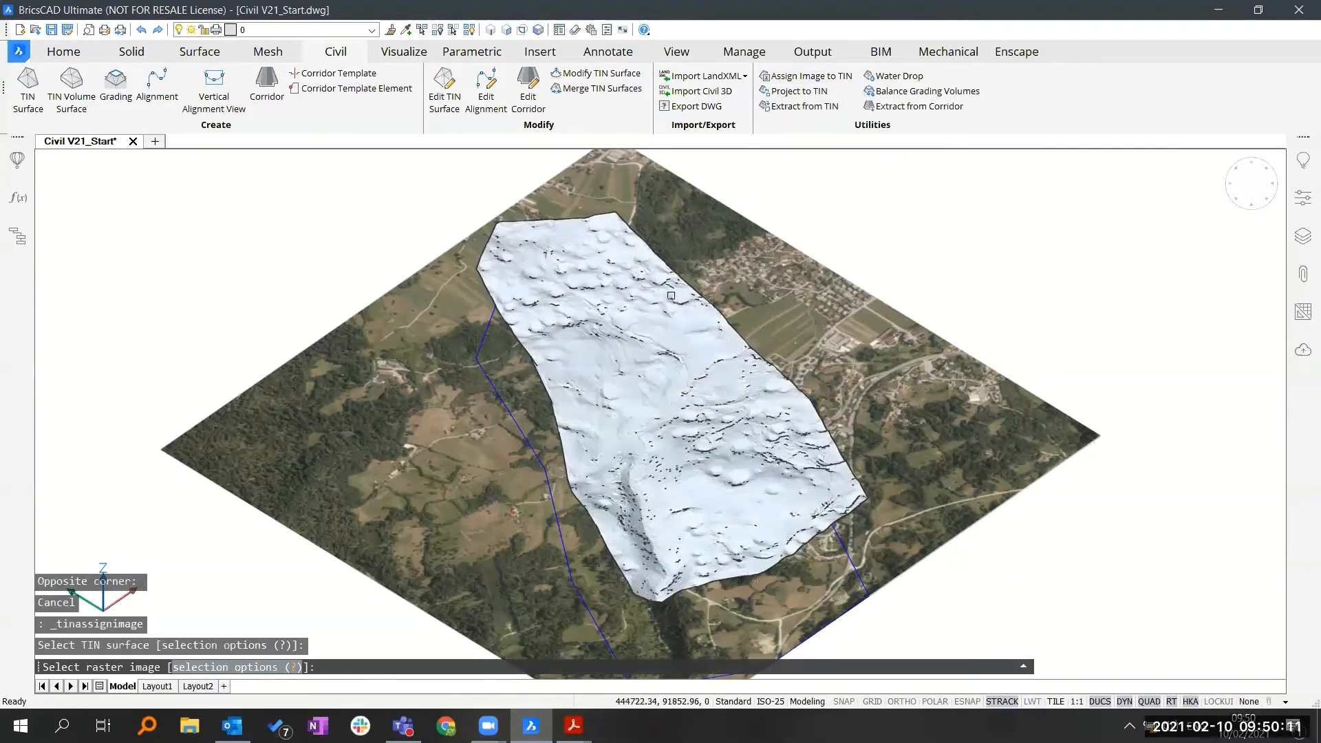
click(799, 249)
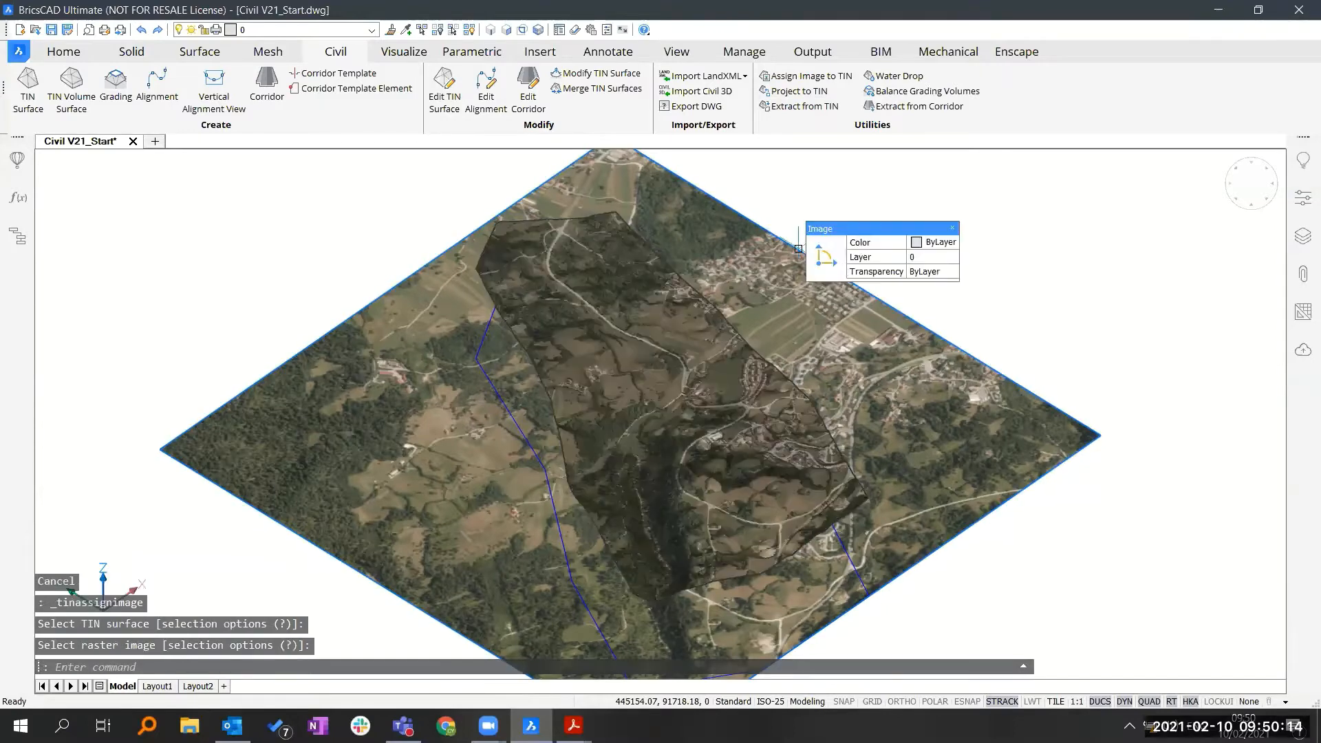
Step: Erase the flat aerial raster image lying beneath the terrain surface
click(1134, 478)
click(1047, 364)
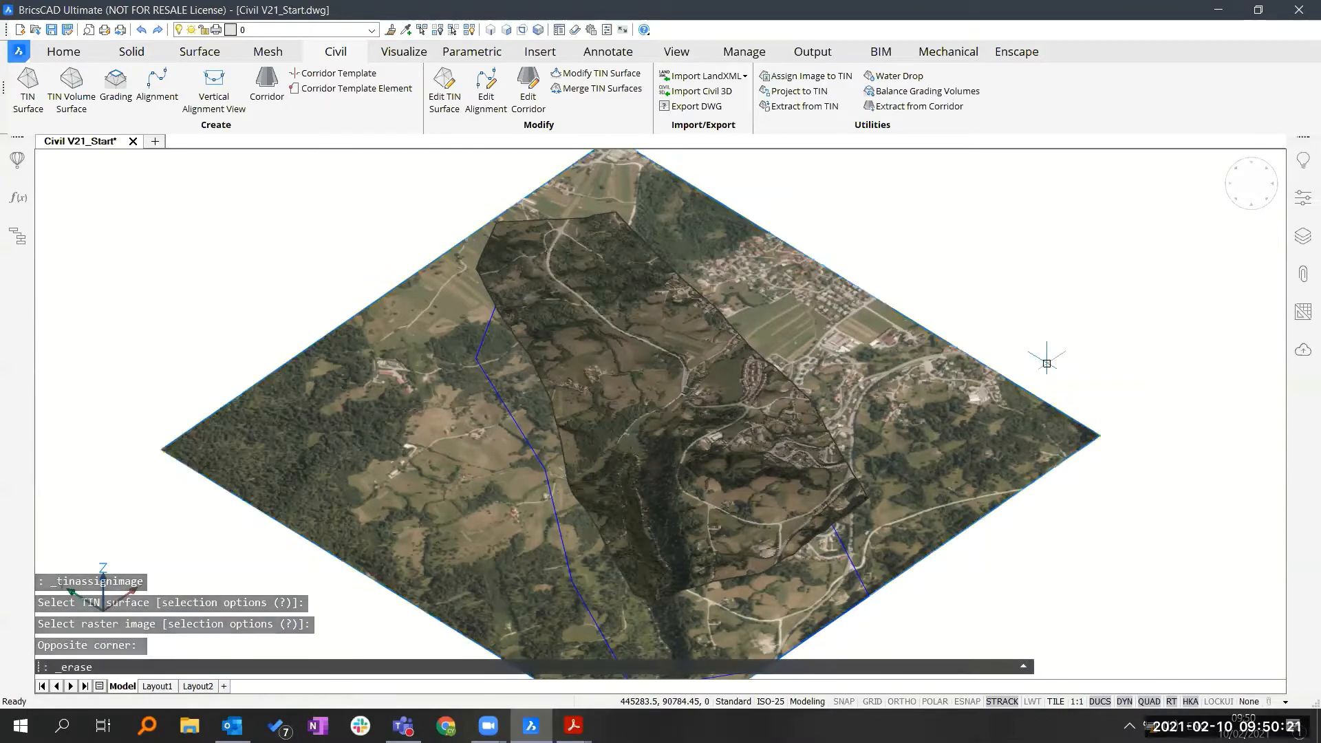
key(Delete)
Step: Turn on contours for the textured TIN surface
shift+middle_drag(695, 406, 186, 420)
shift+middle_drag(1054, 346, 1047, 369)
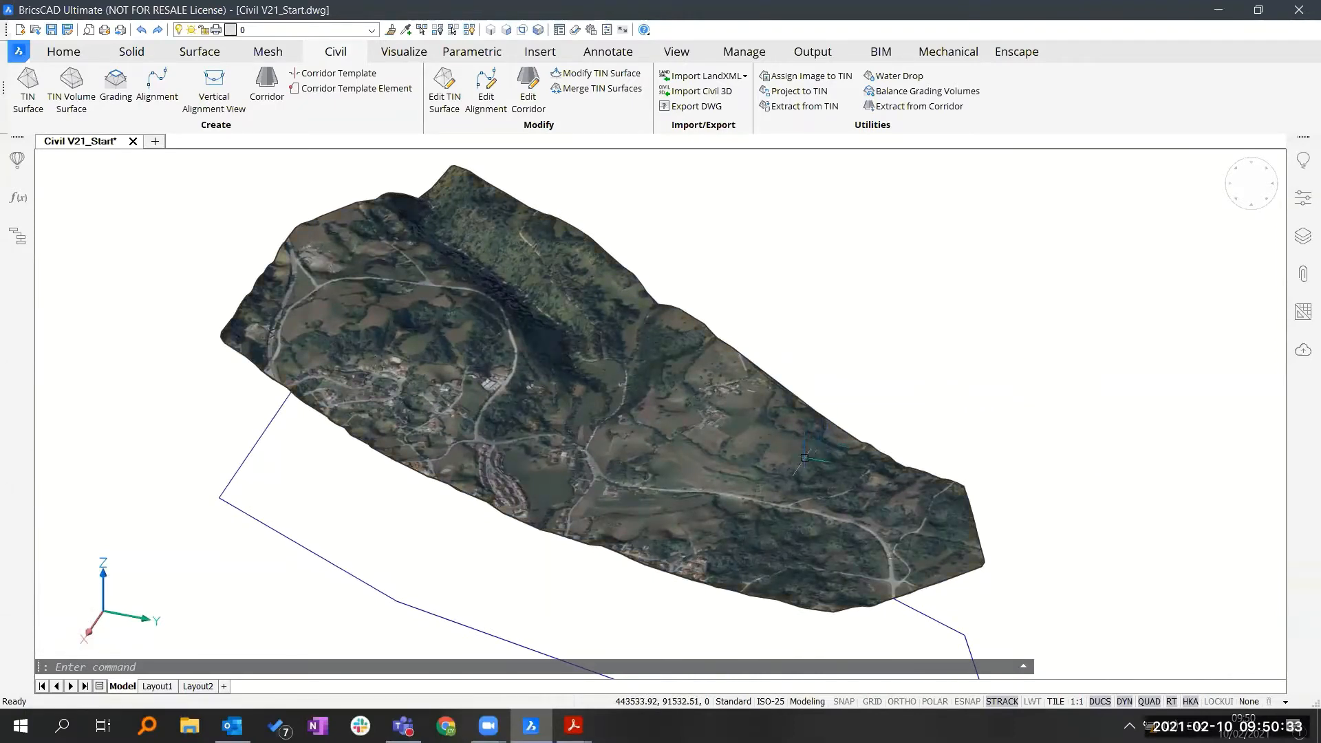
shift+middle_drag(917, 391, 956, 396)
shift+middle_drag(750, 458, 599, 414)
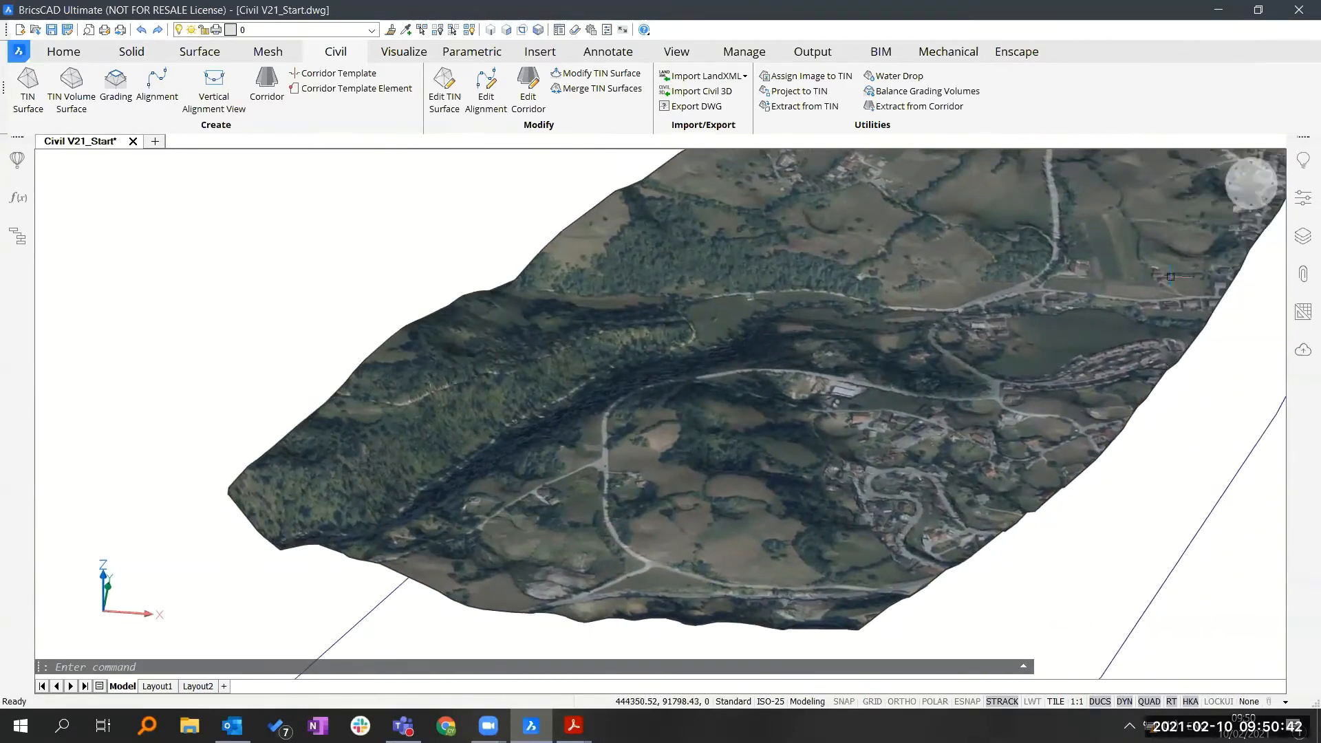
click(1302, 206)
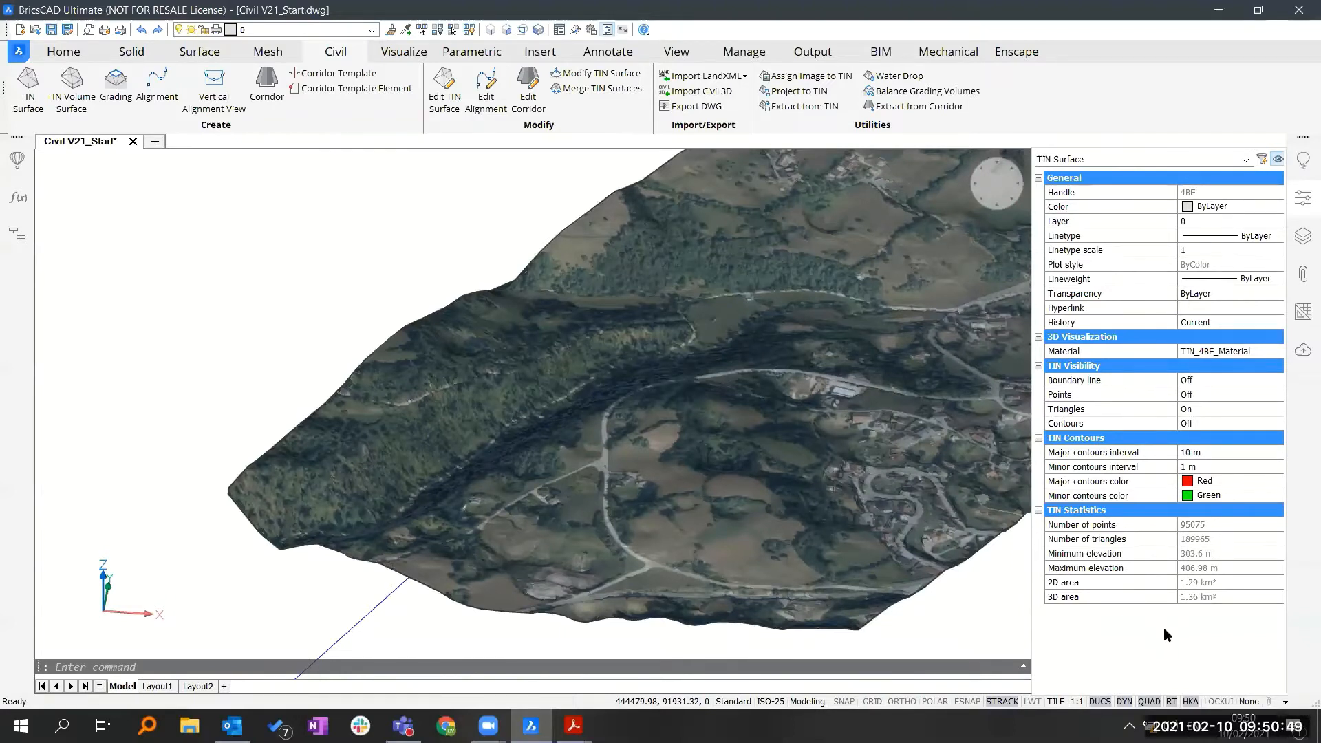
click(1202, 423)
click(1202, 422)
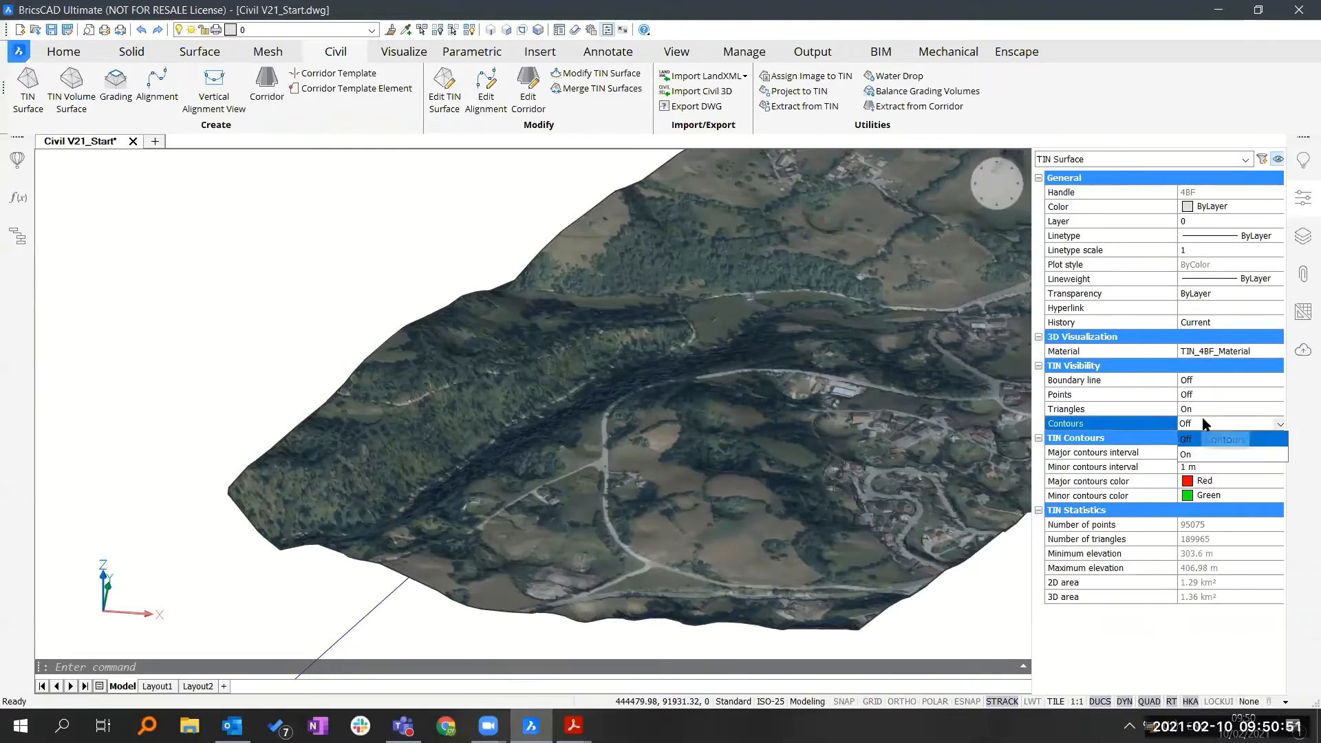
click(1205, 447)
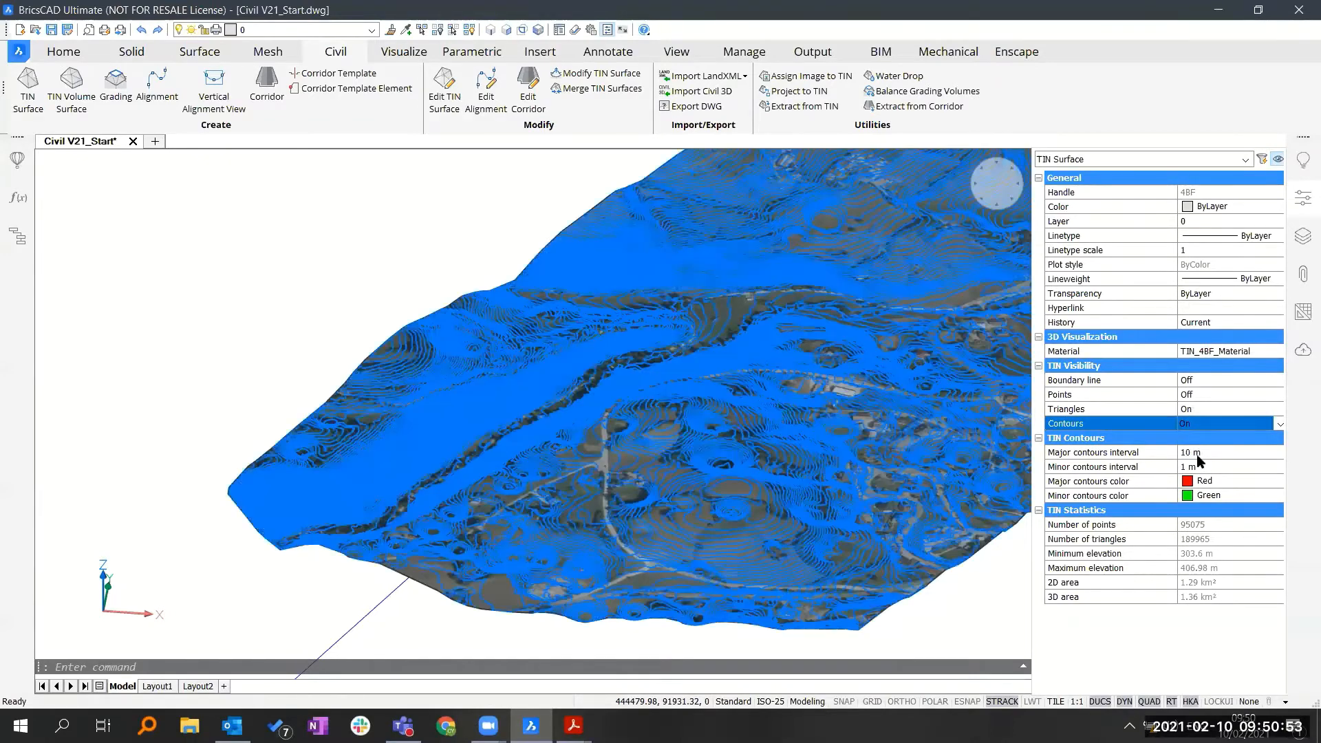
key(Escape)
shift+middle_drag(688, 427, 675, 425)
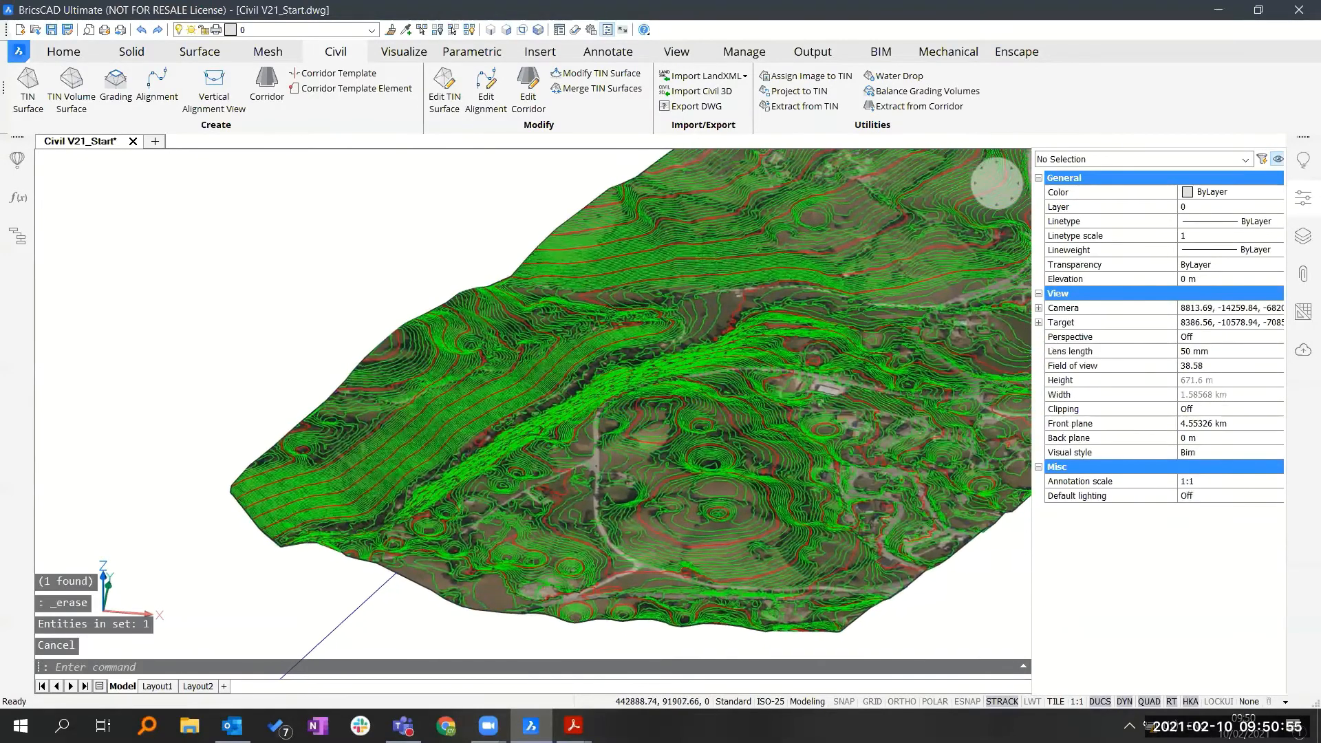
Step: Set the TIN surface's major contour interval to 30 m and its minor contour interval to 5 m
click(722, 427)
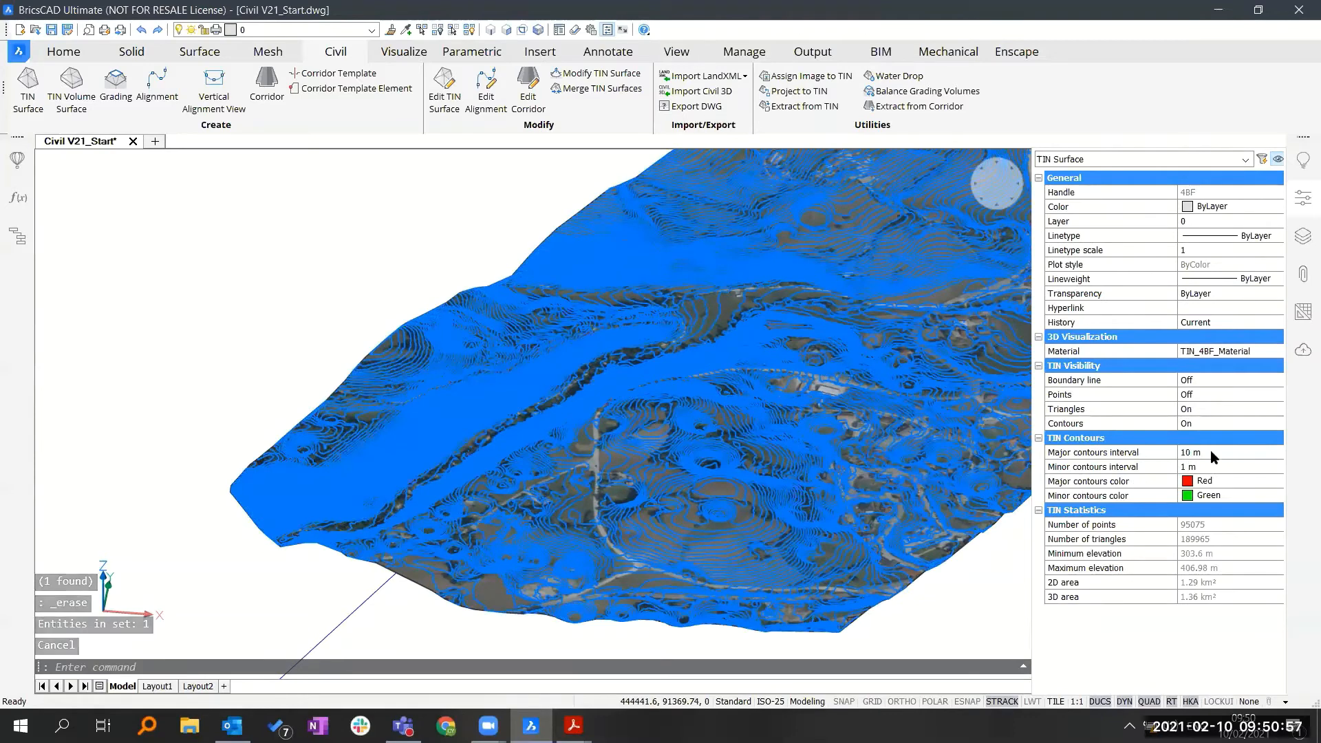
click(1212, 453)
text(30)
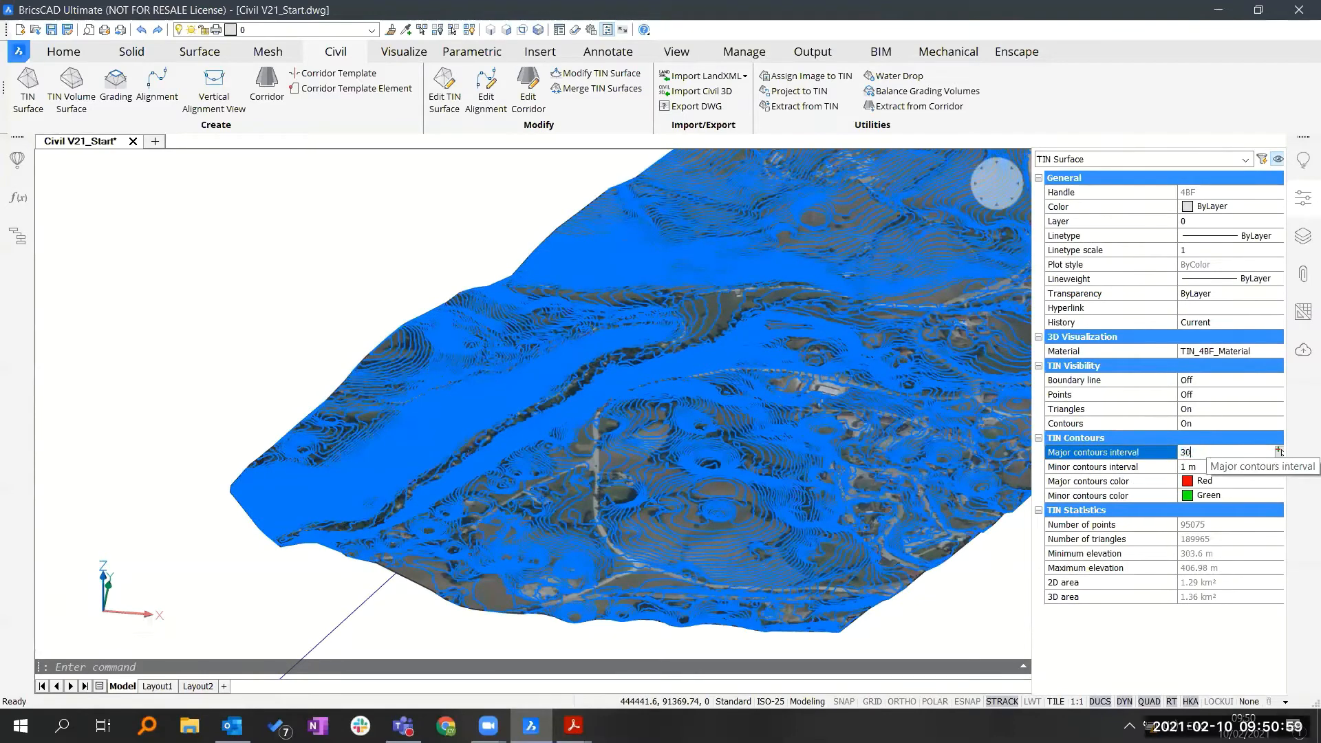
click(1207, 466)
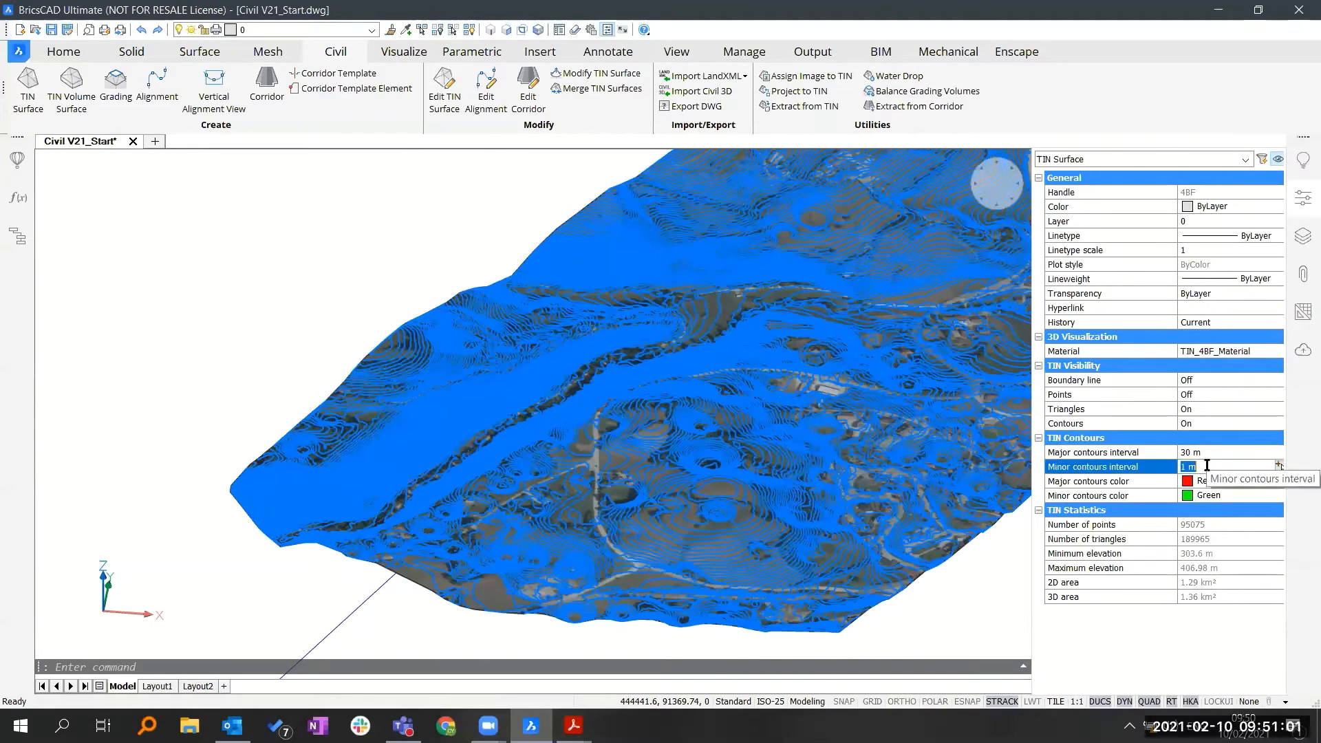
text(5)
key(Return)
key(Escape)
key(Escape)
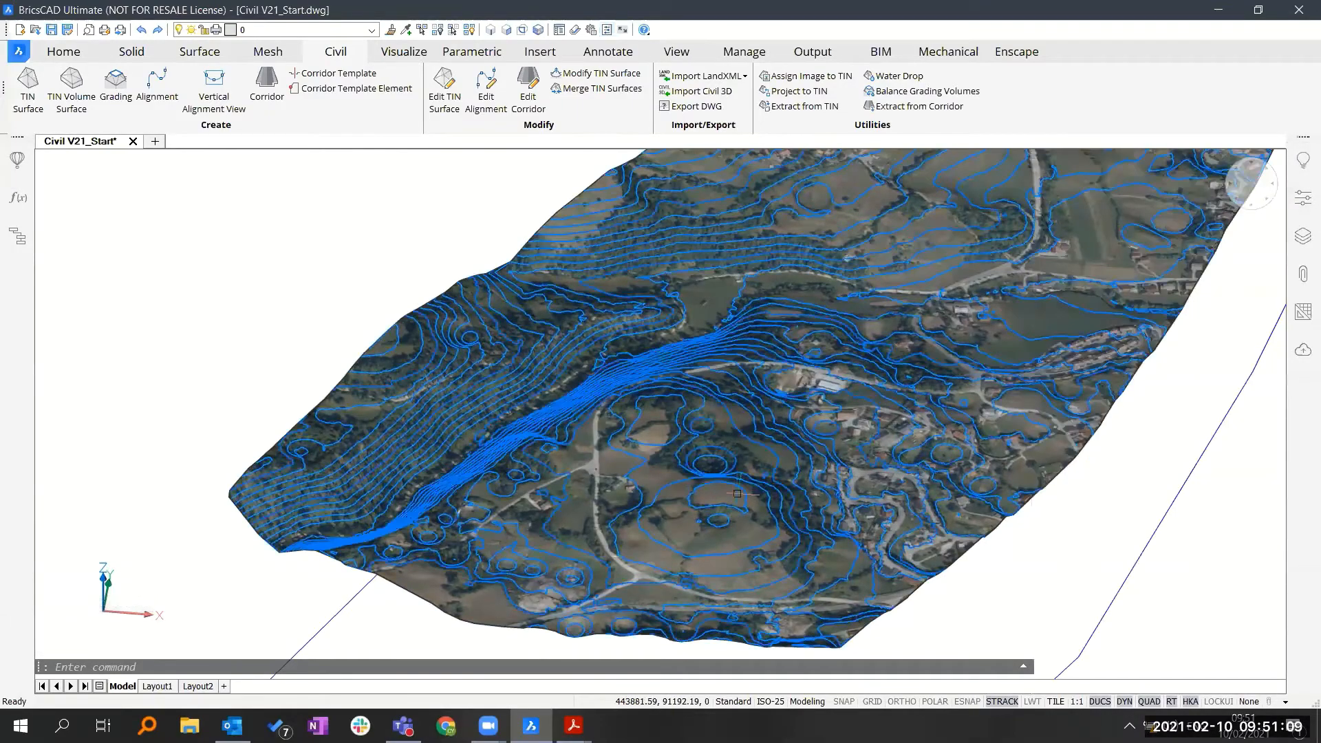
Step: Draw a line across the valley between red major contours on the opposite slopes, with entity snaps turned on
shift+middle_drag(647, 479, 888, 481)
scroll(595, 460, up, 5)
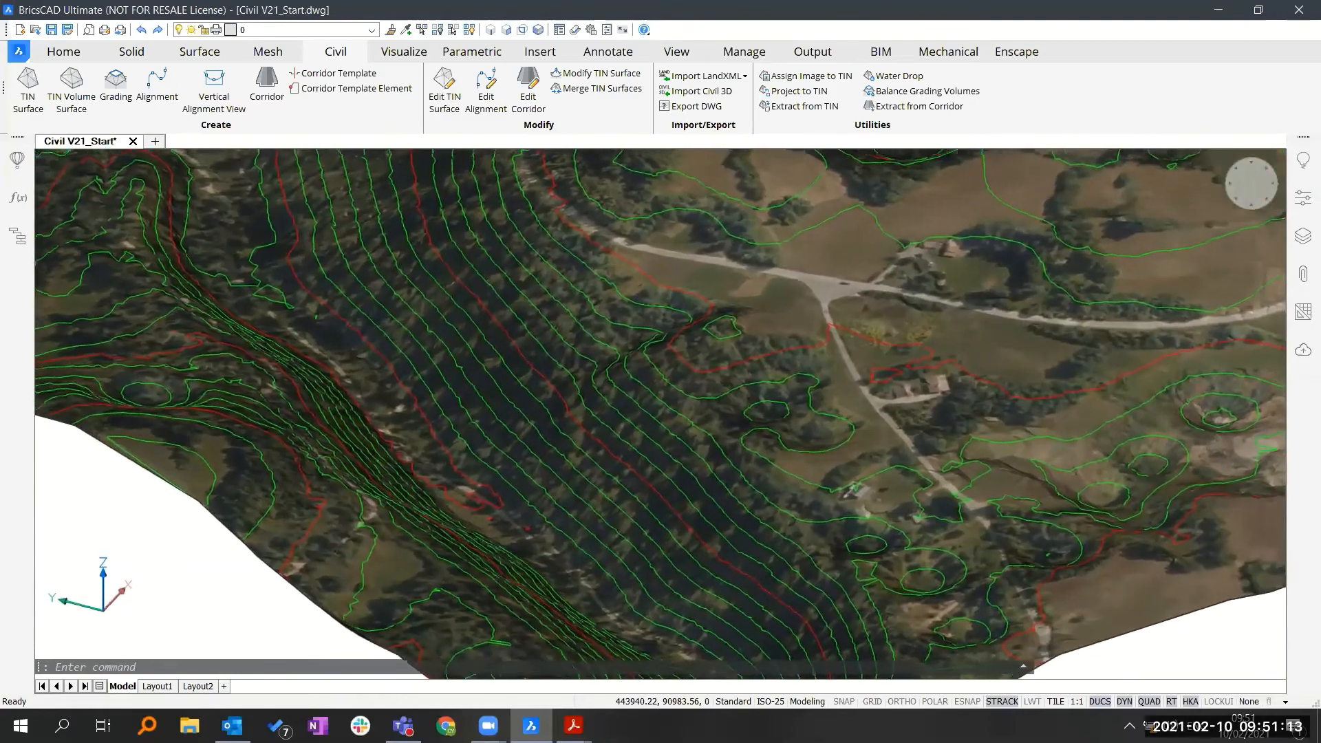
shift+middle_drag(627, 457, 575, 456)
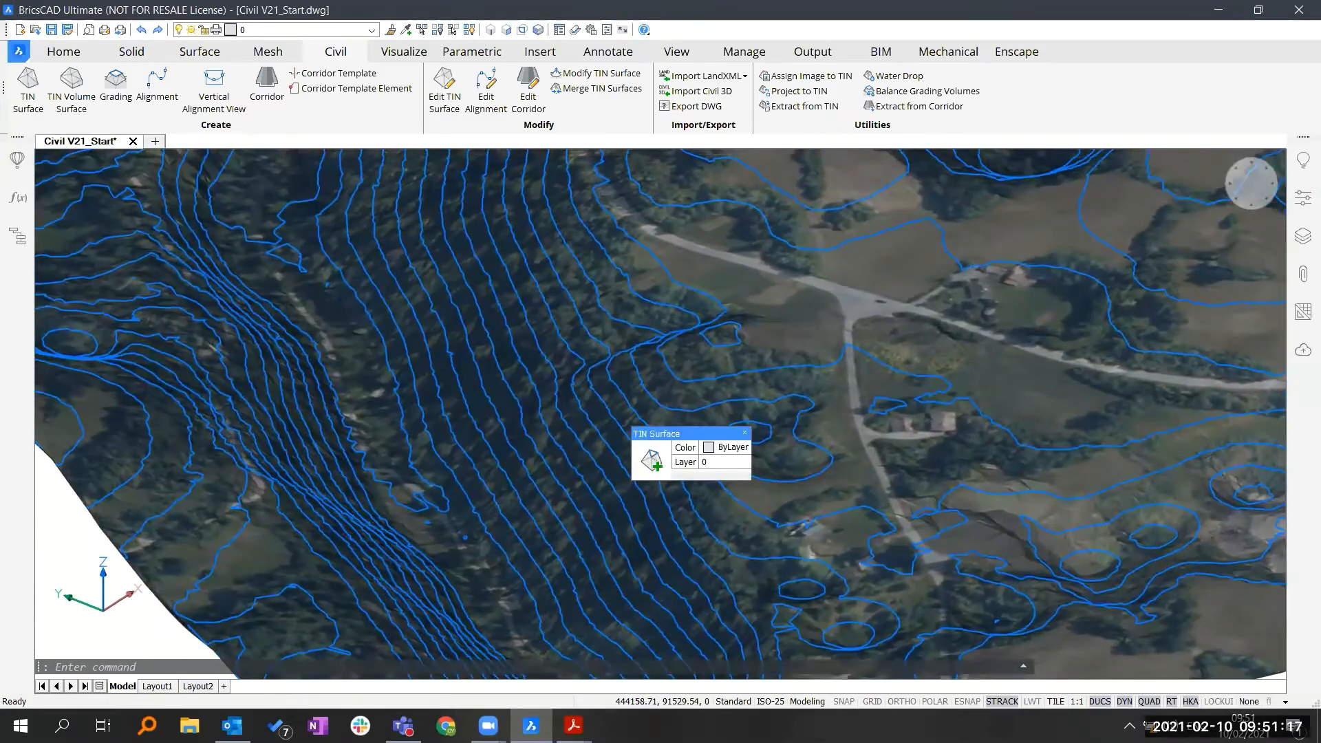
text(l)
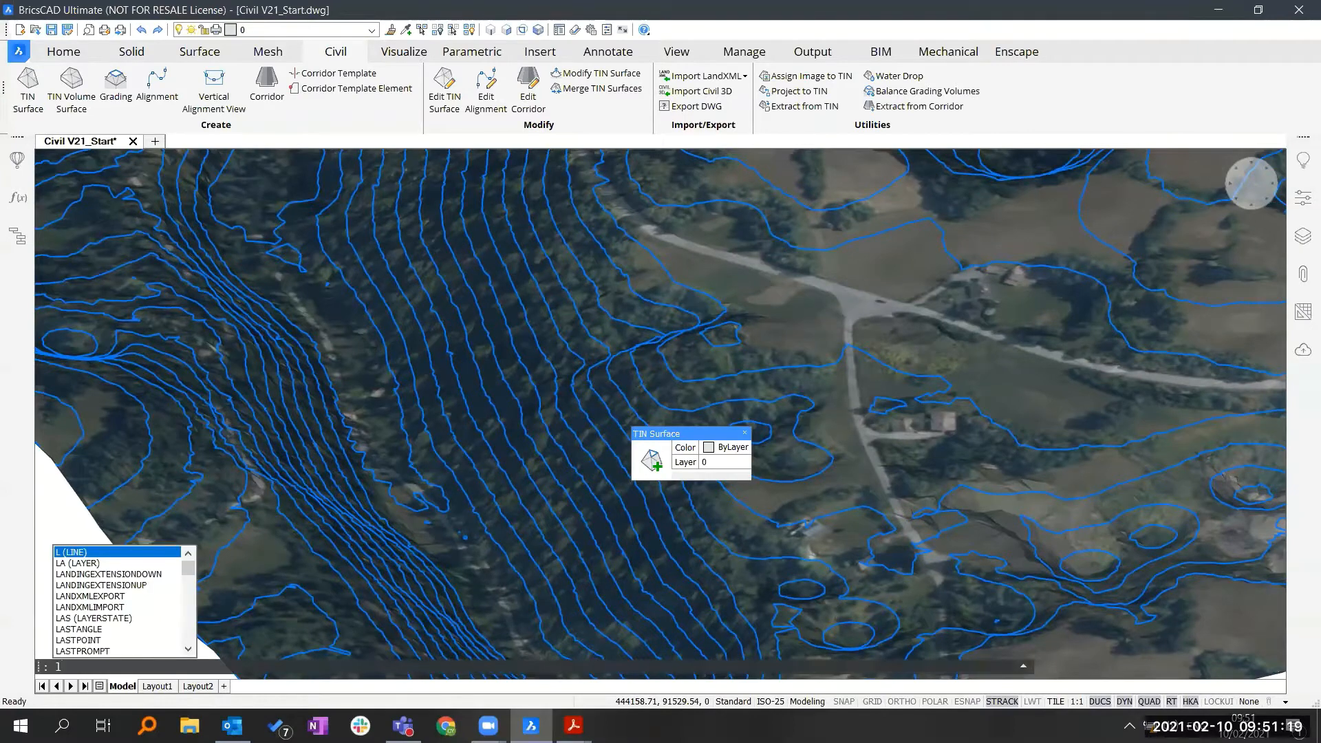
key(Return)
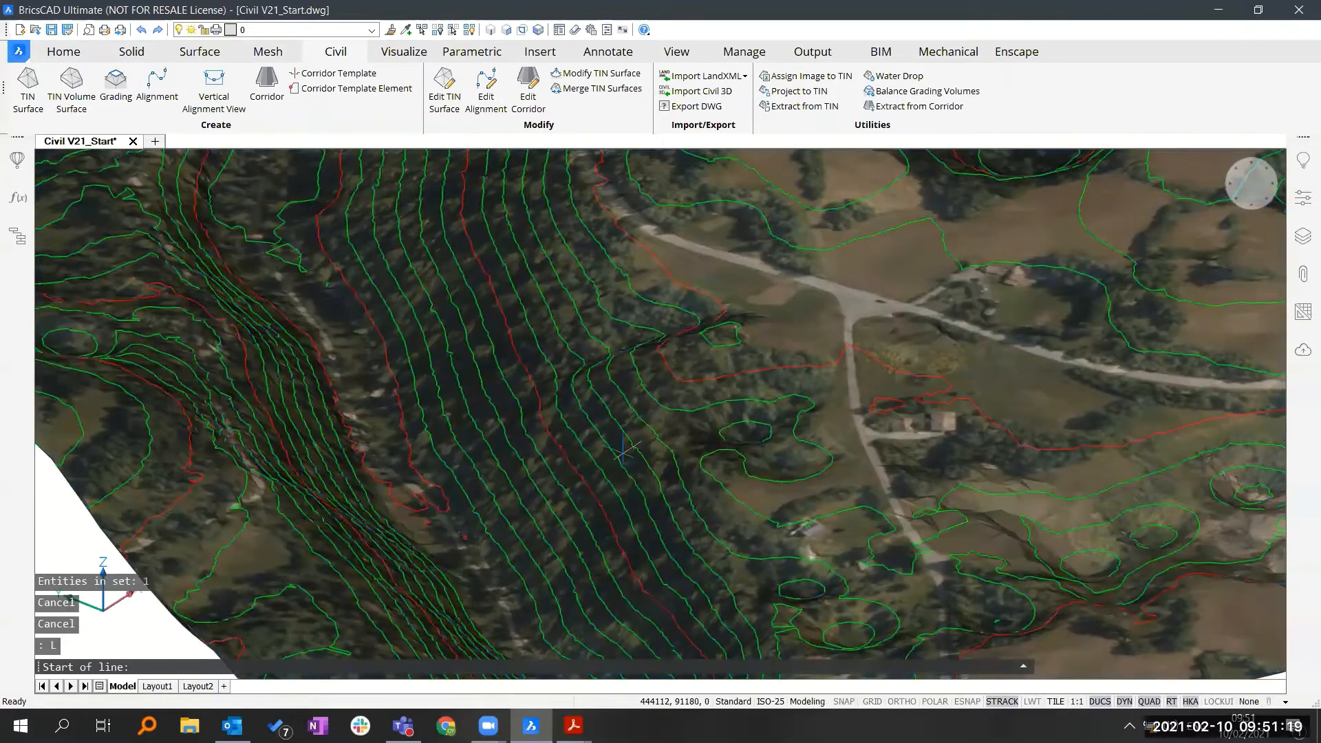
key(F3)
click(668, 370)
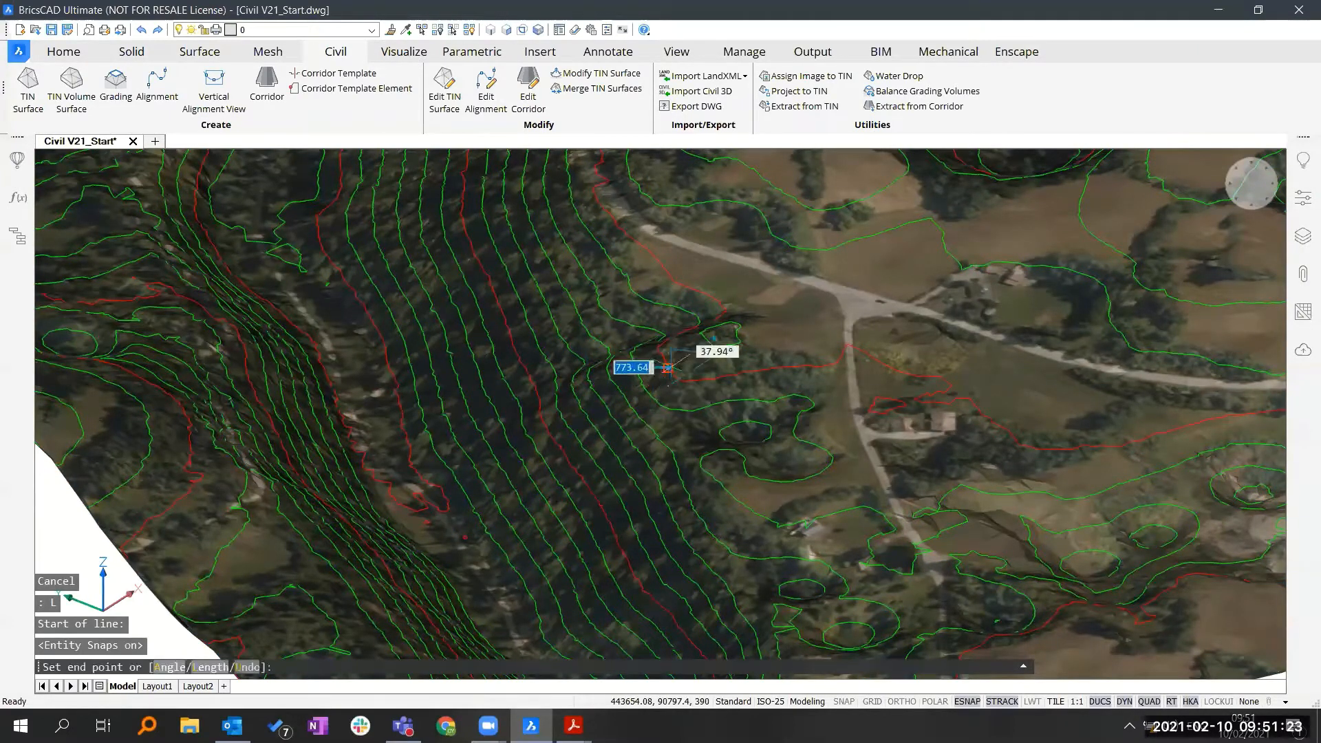
shift+middle_drag(567, 385, 281, 329)
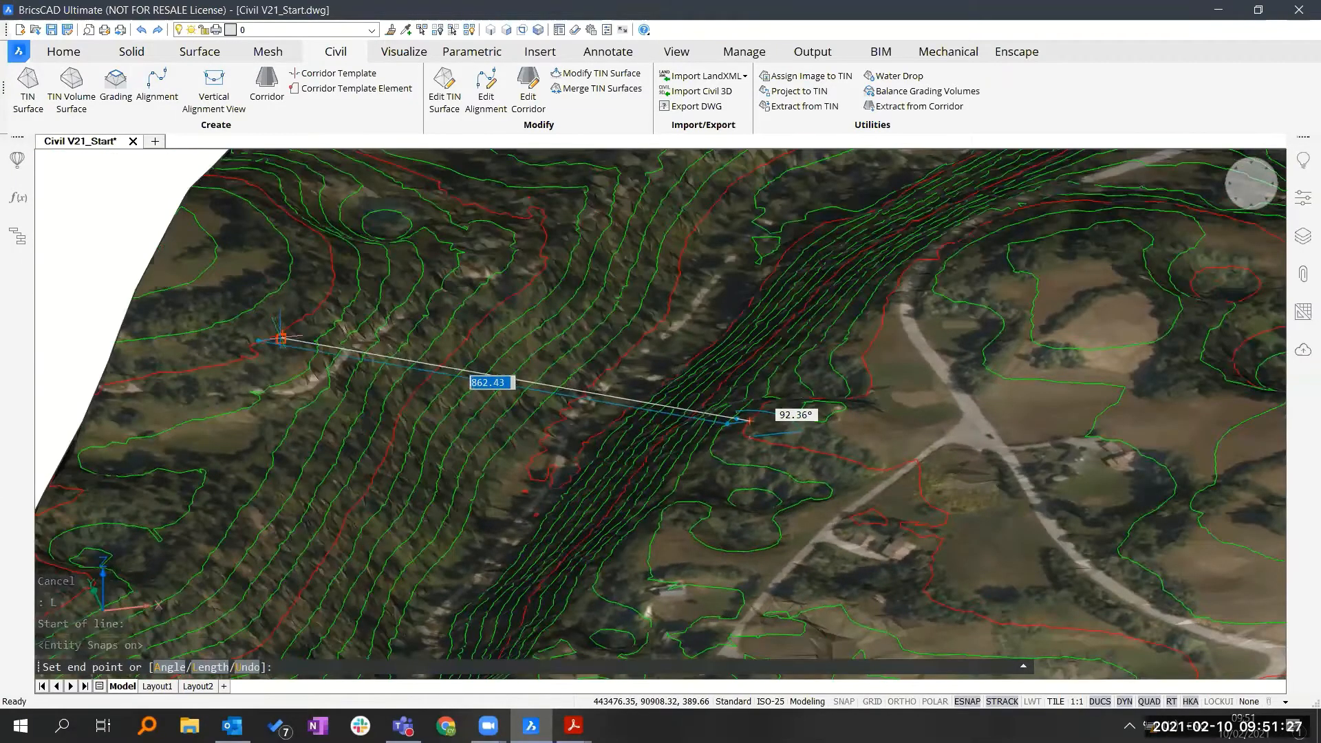
click(281, 338)
key(Escape)
shift+middle_drag(284, 338, 168, 224)
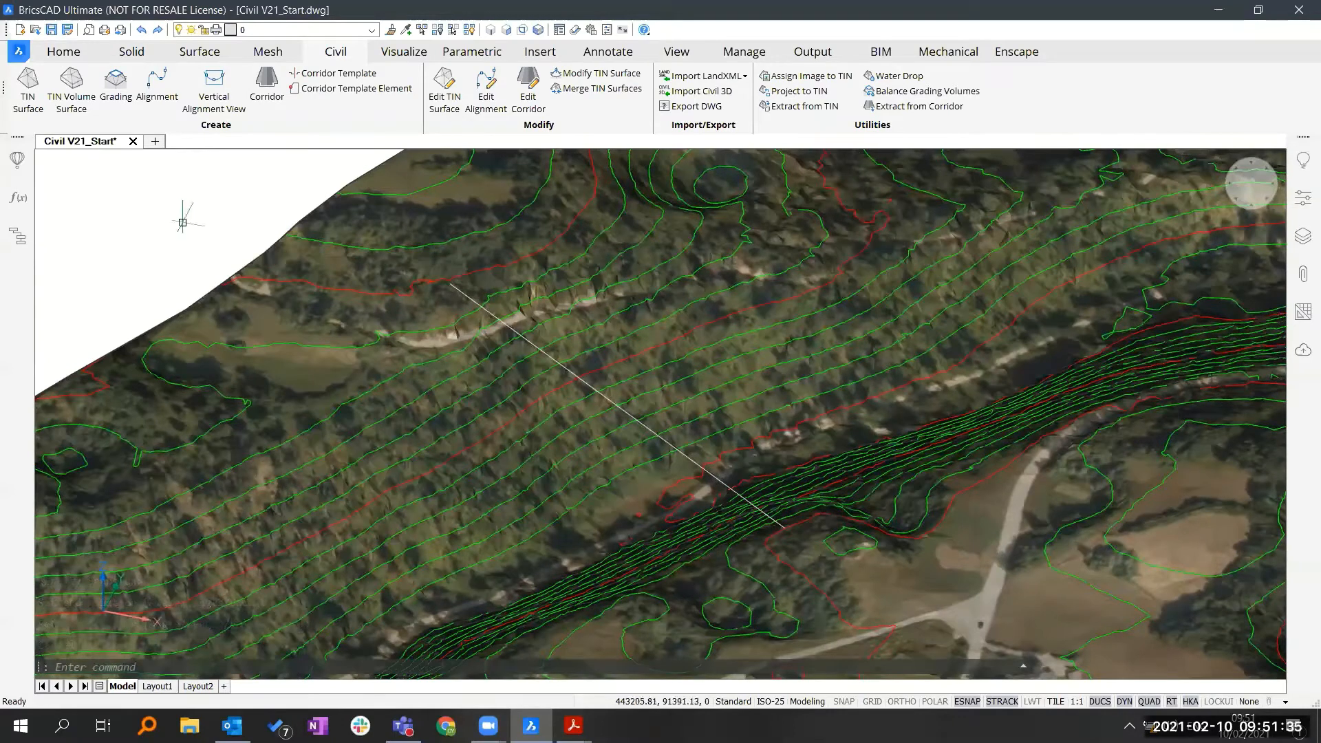
Step: Create a 5 m wide grading with 0° slope along one side of the line across the valley
click(114, 88)
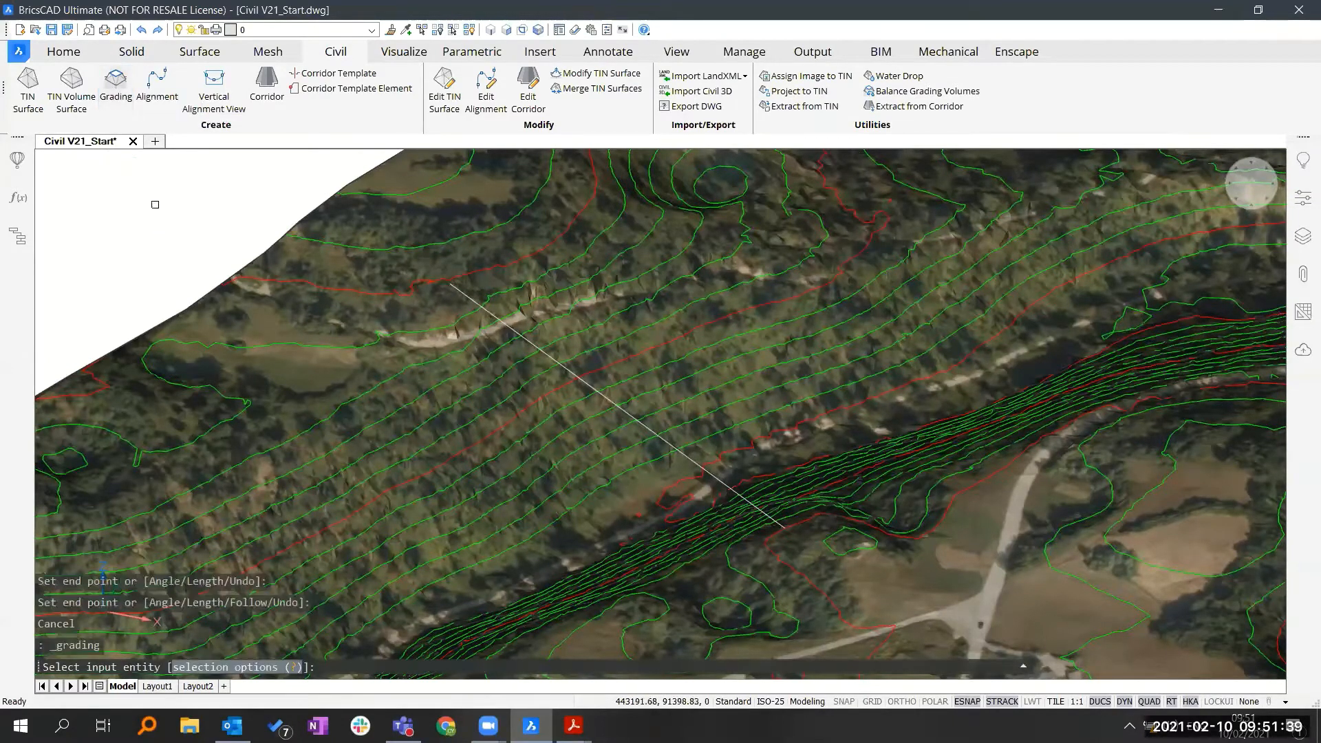
click(547, 353)
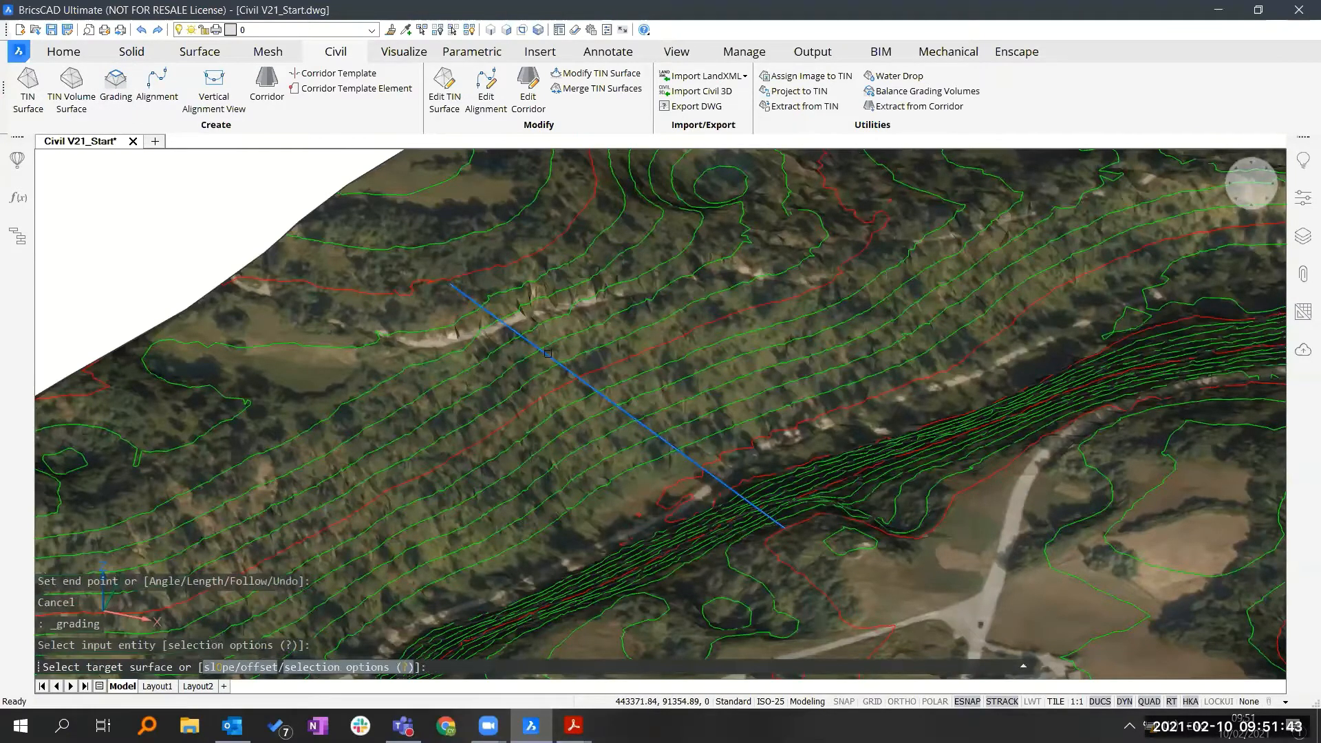
text(o)
key(Return)
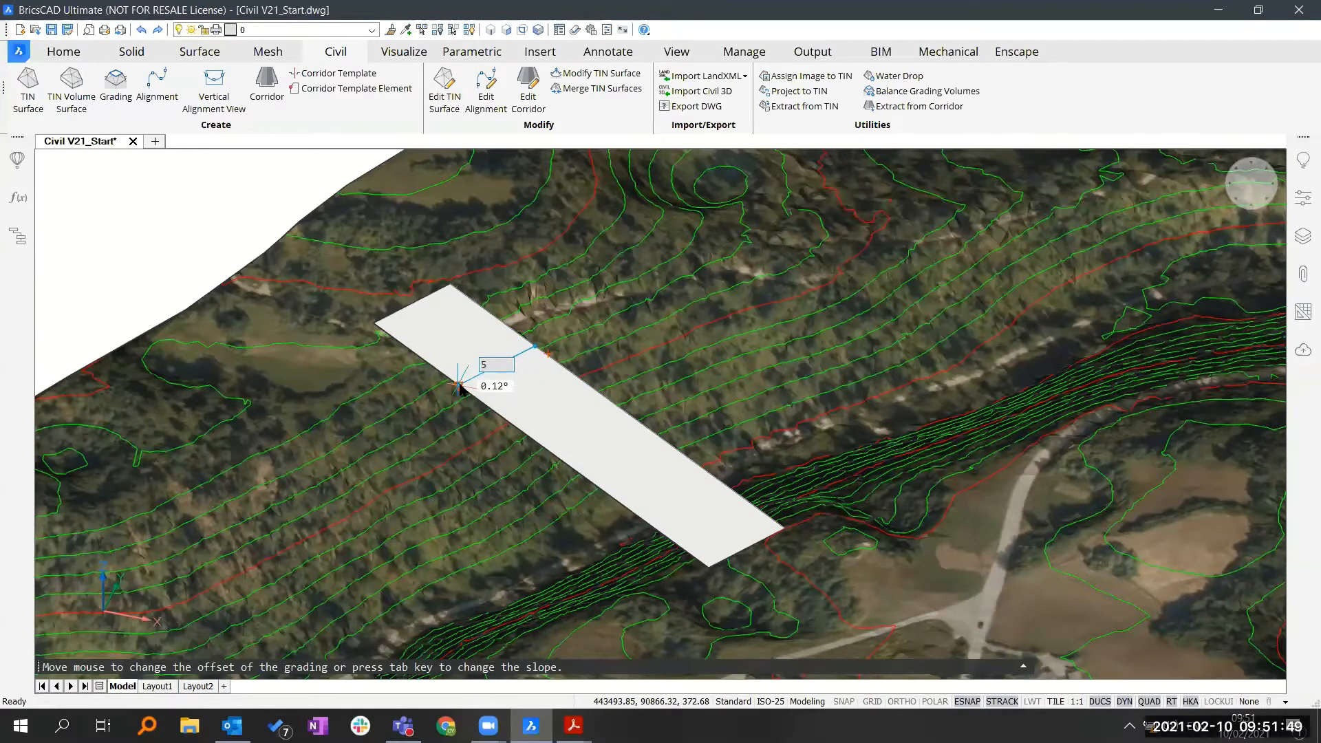
key(Tab)
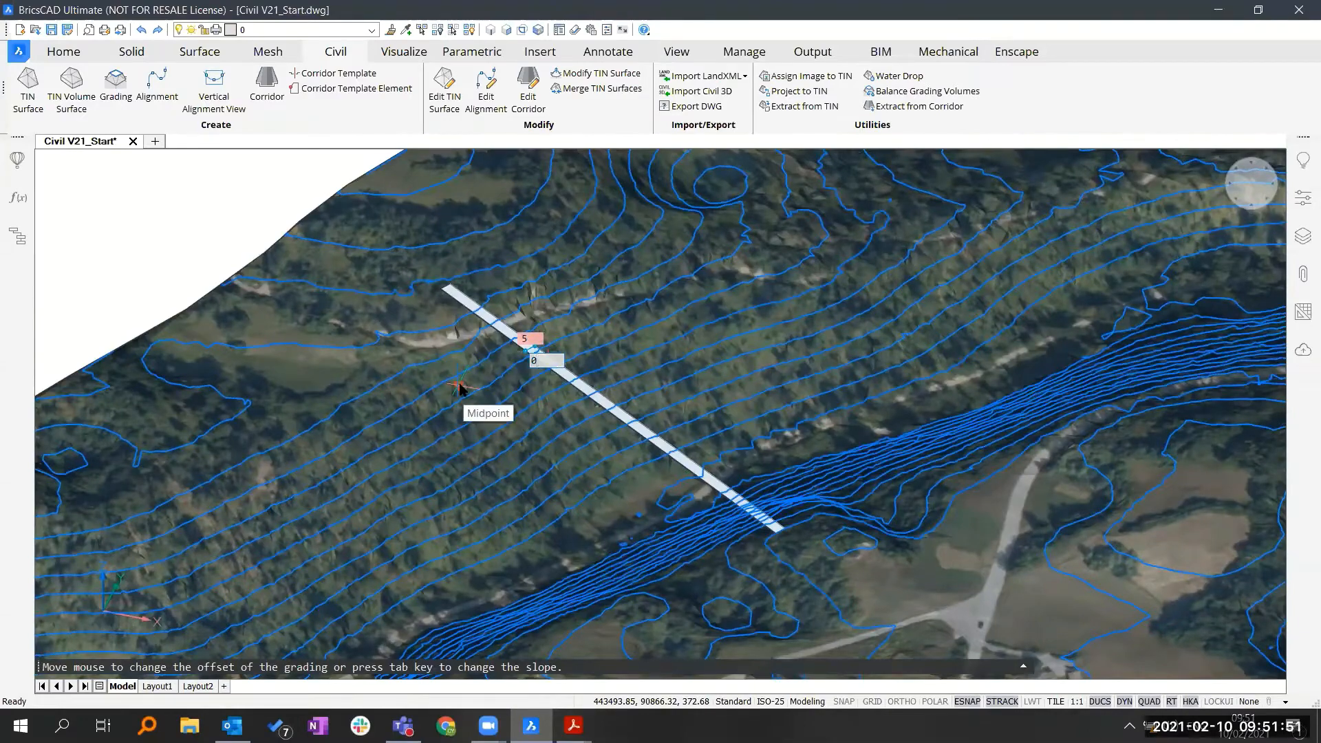
key(Return)
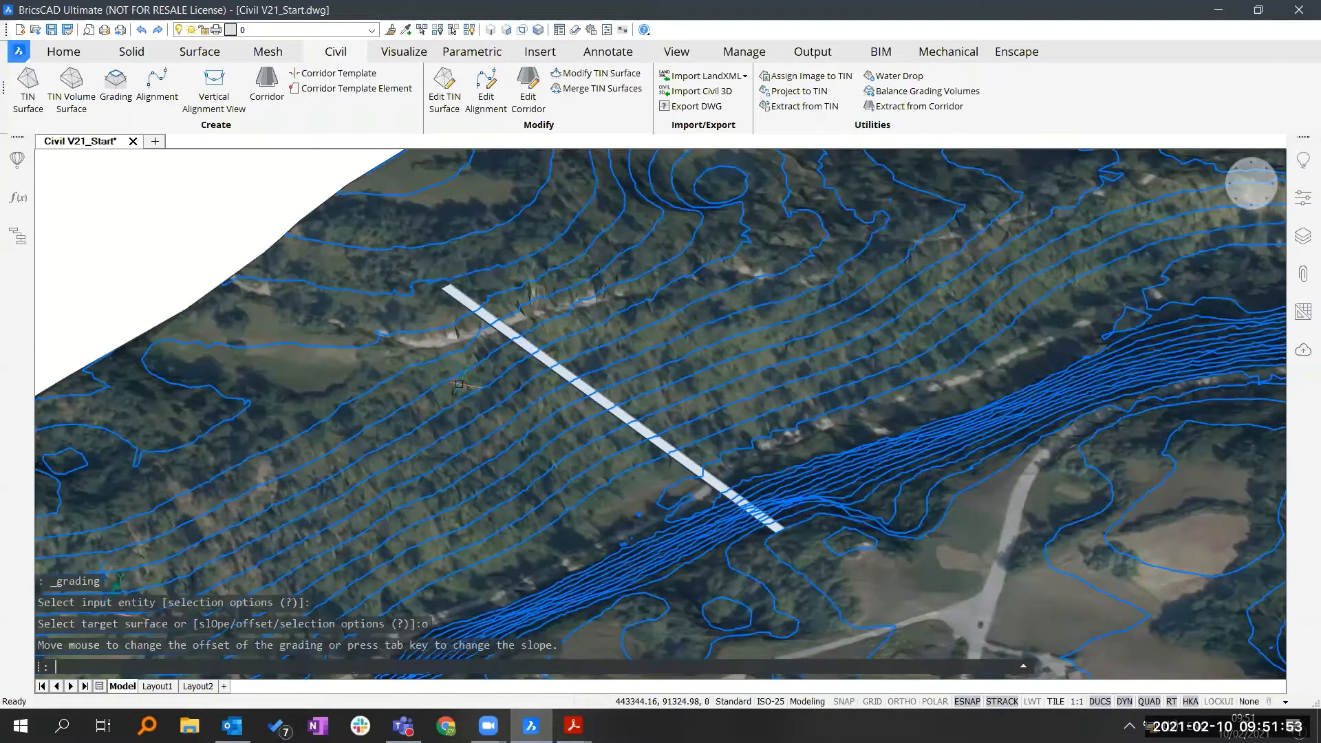
shift+middle_drag(497, 393, 555, 356)
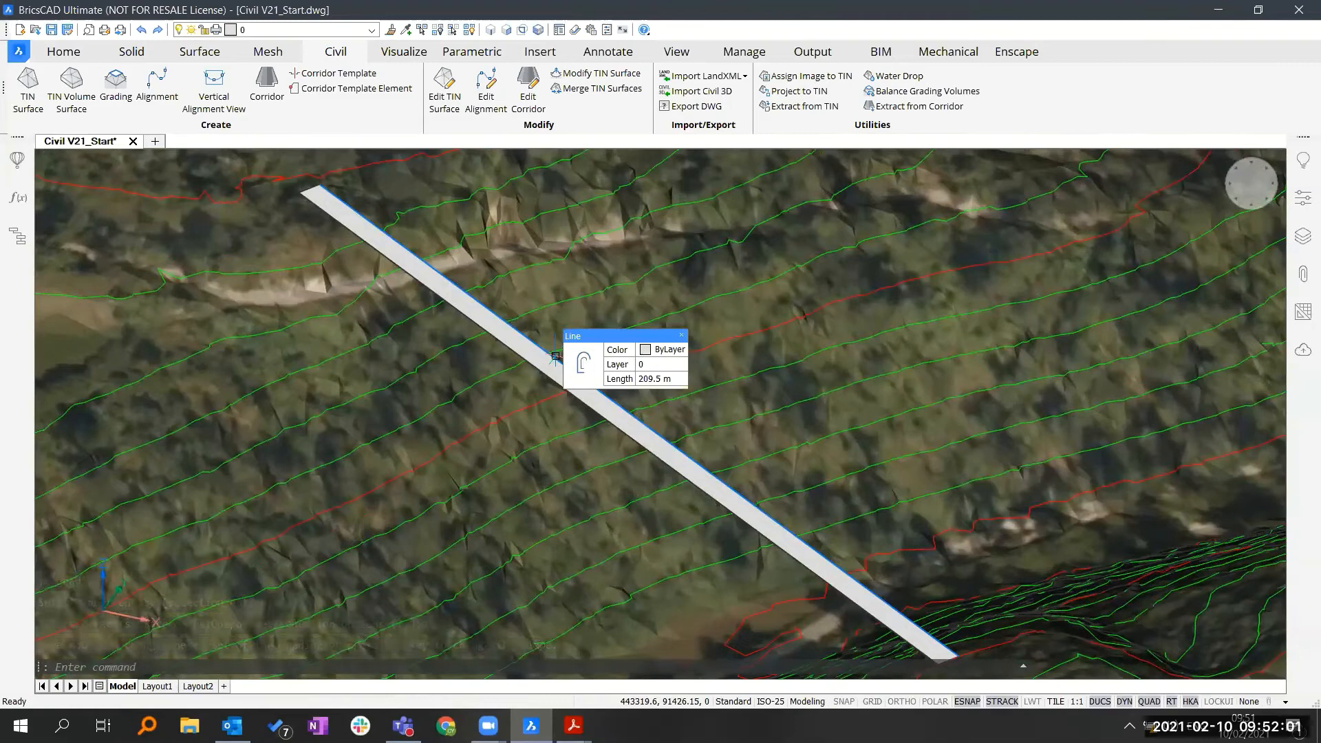
Step: Add a matching grading with 5 m offset and 0° slope along the line's opposite side
click(116, 82)
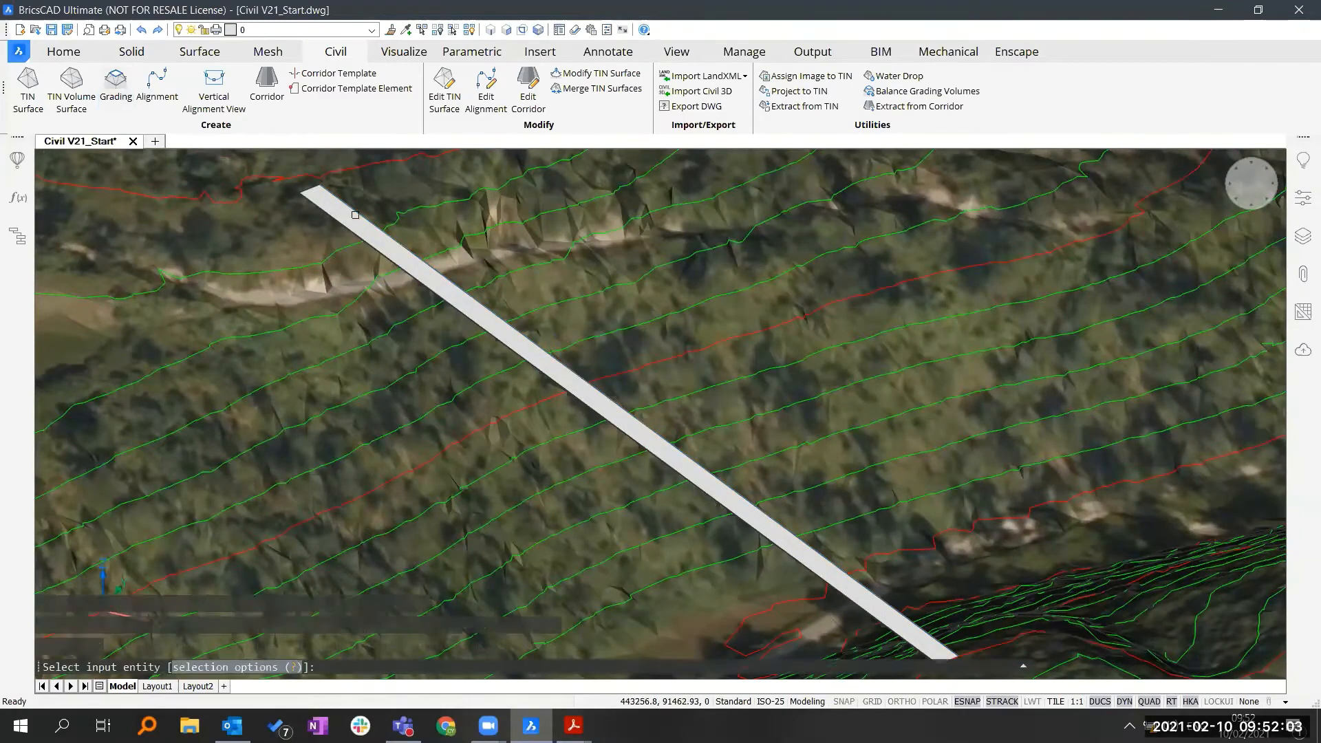
click(415, 251)
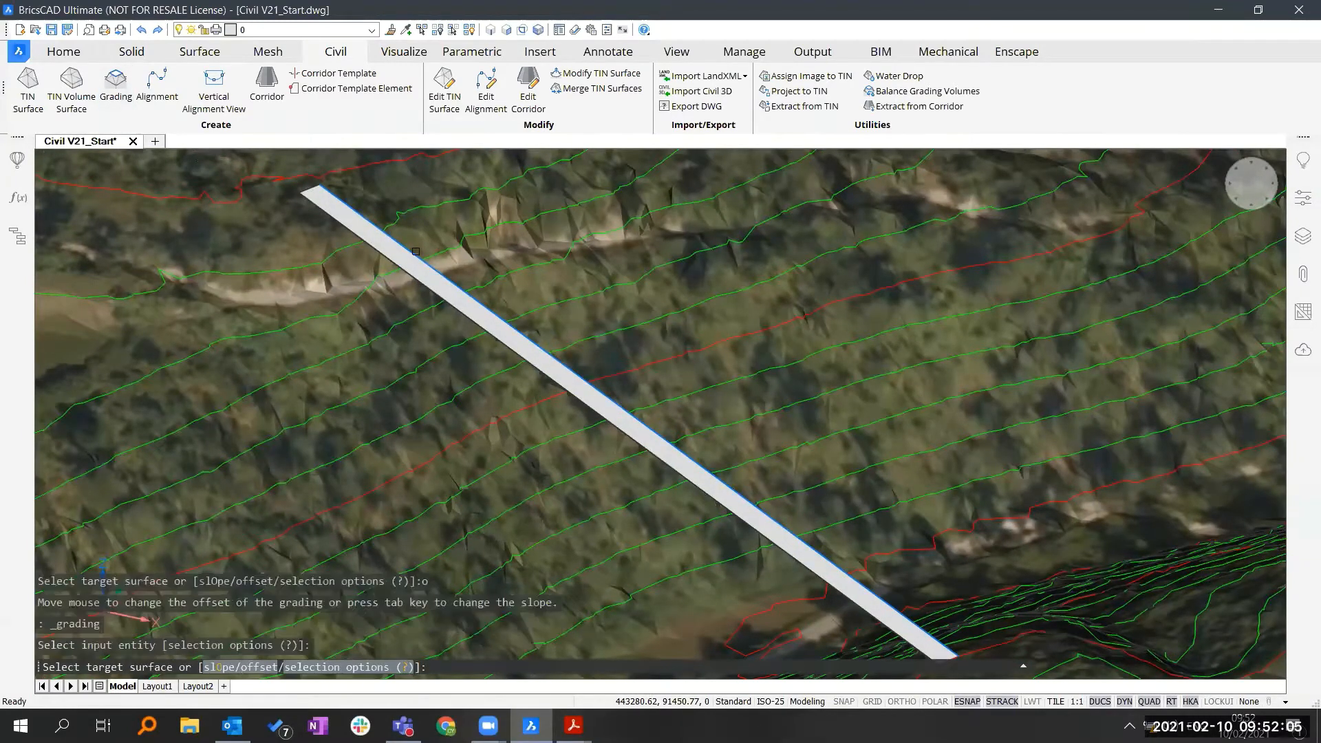
text(o)
key(Return)
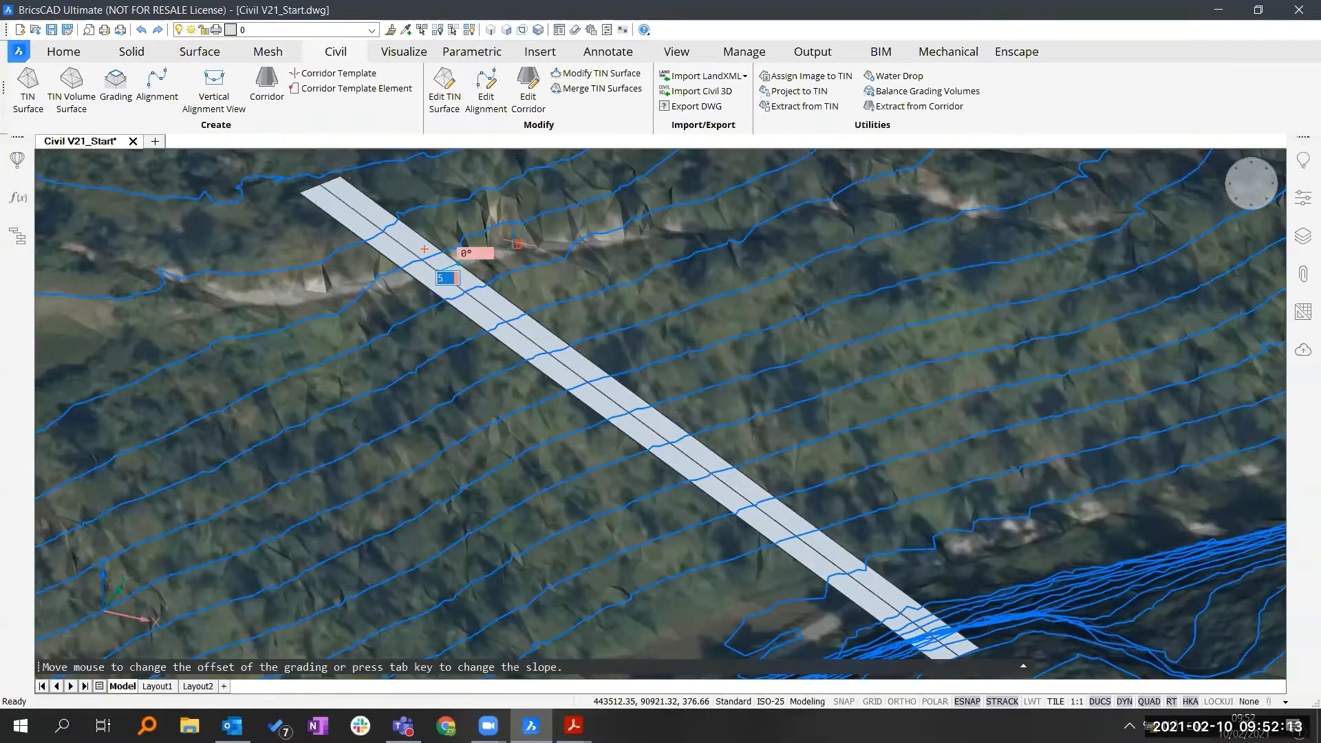
key(Return)
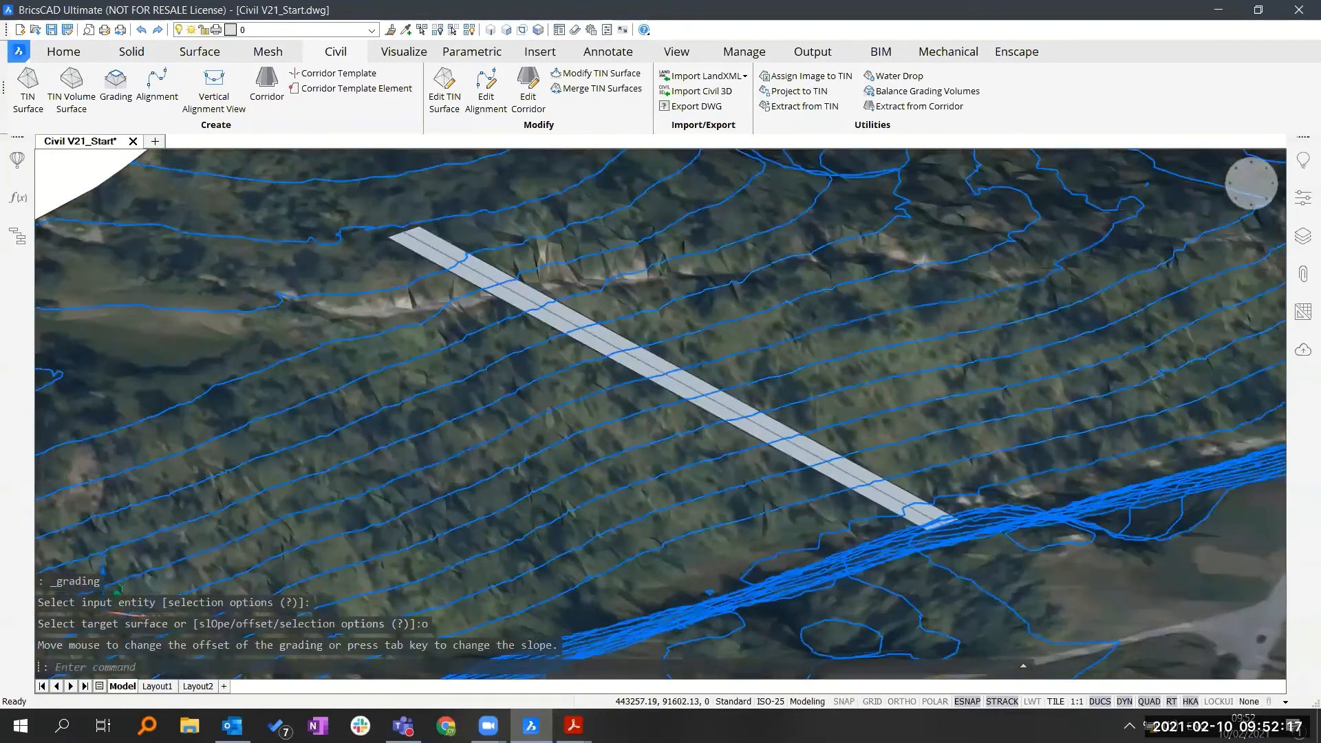
shift+middle_drag(660, 413, 746, 435)
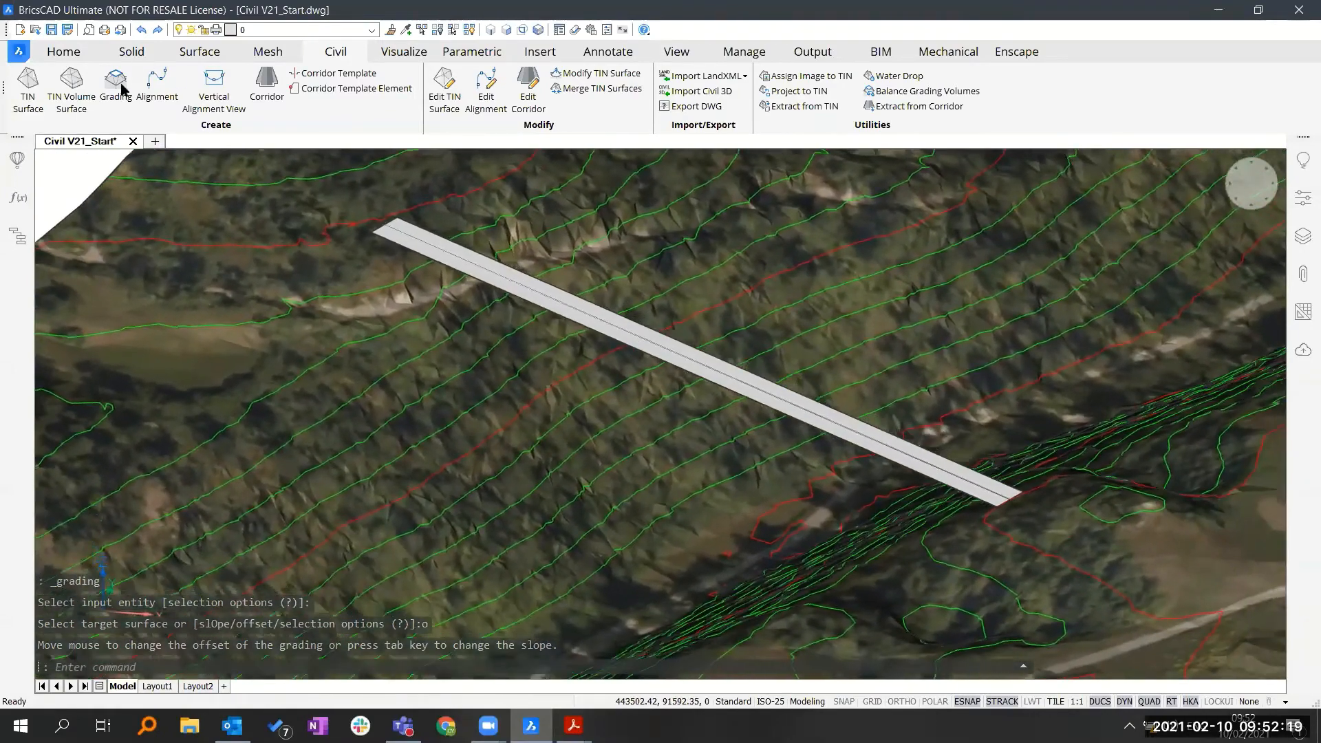
Step: Grade from the near edge of the flat strip down to the terrain surface at a 75° slope
click(116, 84)
click(498, 260)
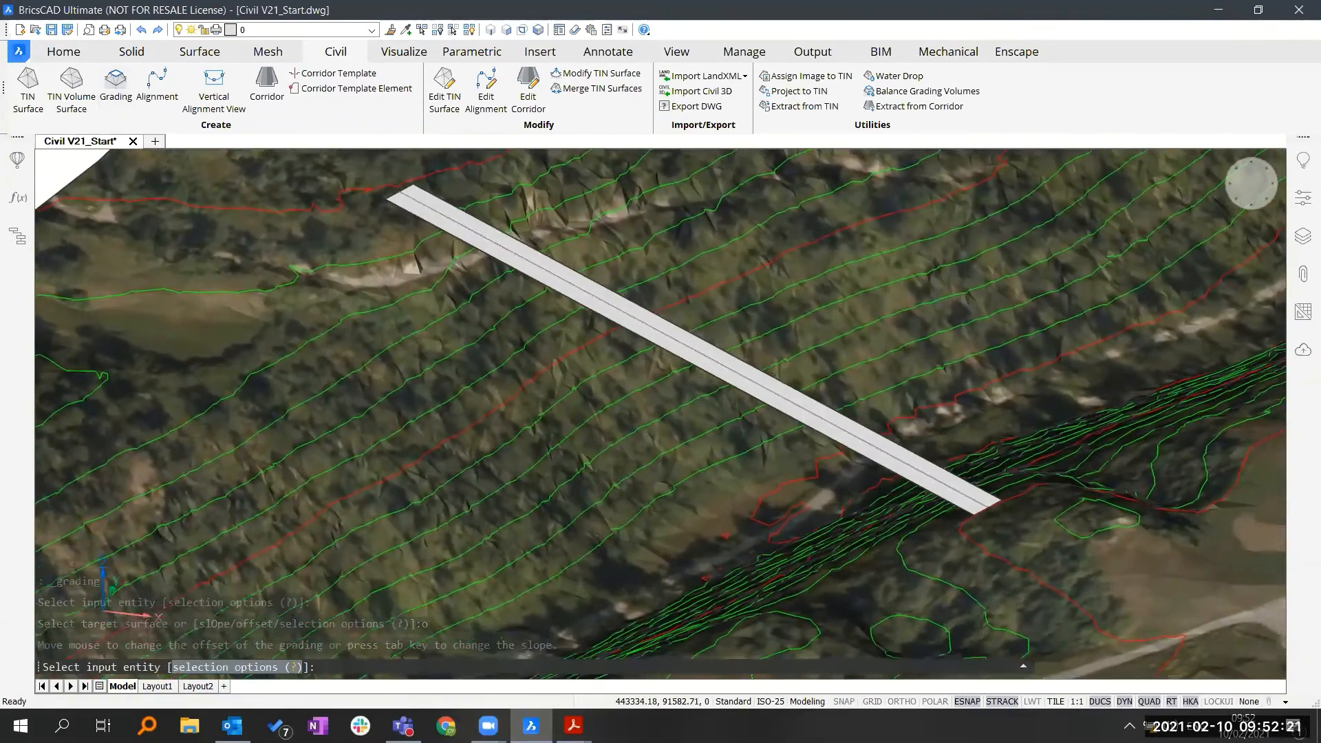
click(369, 502)
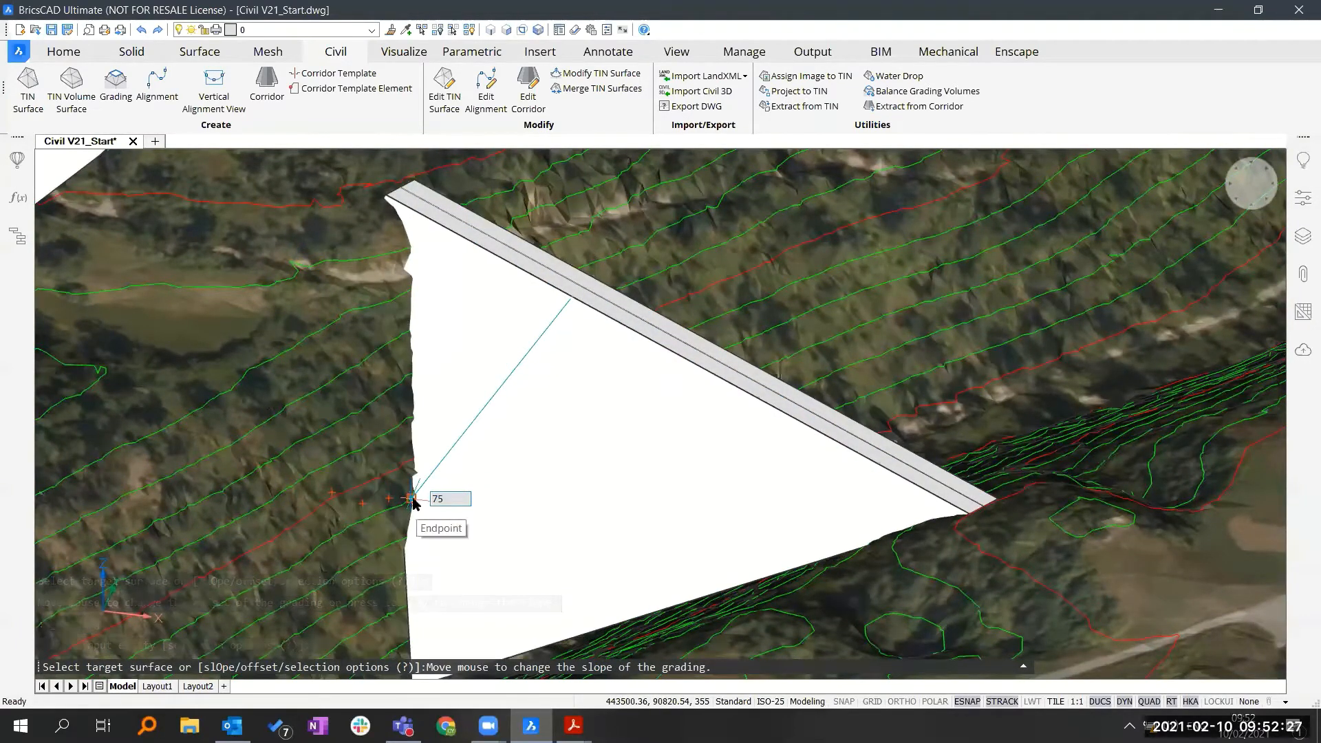
key(Return)
Step: Grade from the opposite edge of the flat strip down to the terrain surface to form the dam's second face
shift+middle_drag(414, 502, 220, 509)
shift+middle_drag(688, 296, 574, 293)
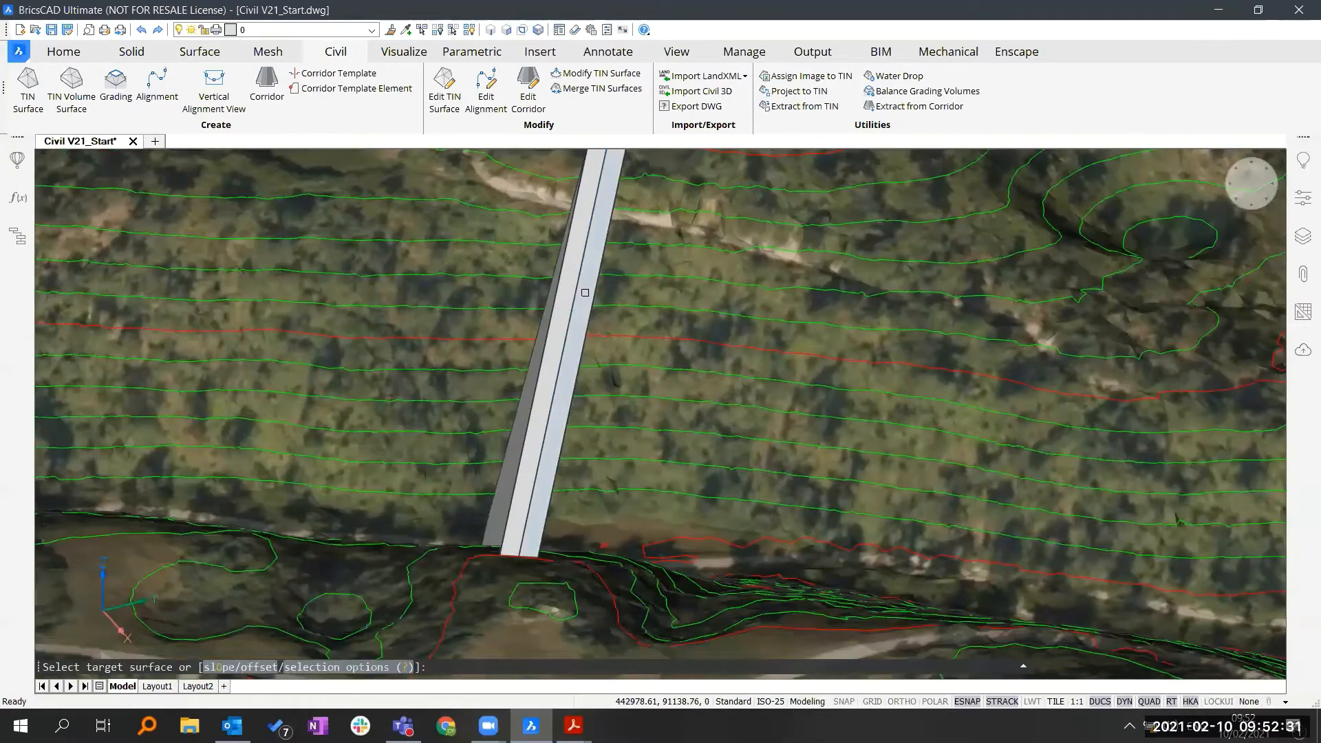
click(759, 420)
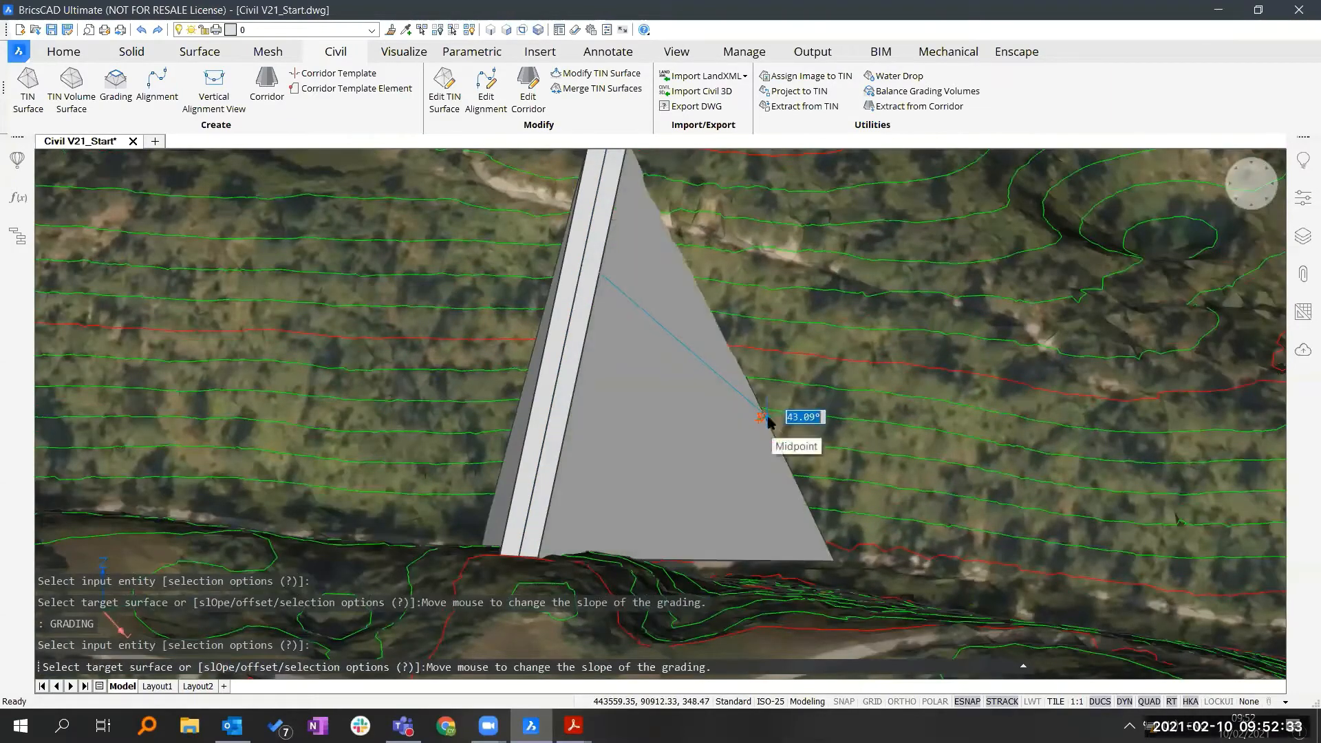
key(Return)
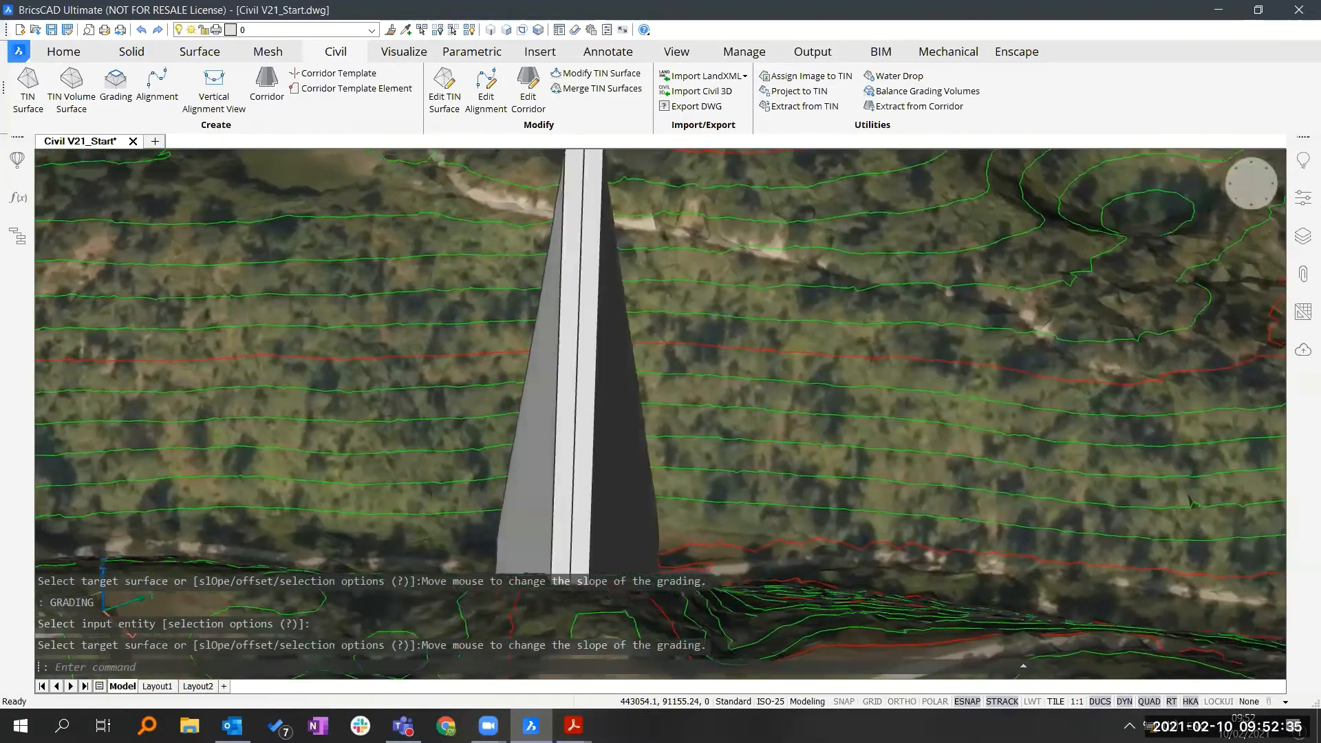
Step: Select the dam's centre line and stretch its end above the cliff to a point just below the cliff
shift+middle_drag(571, 372, 577, 402)
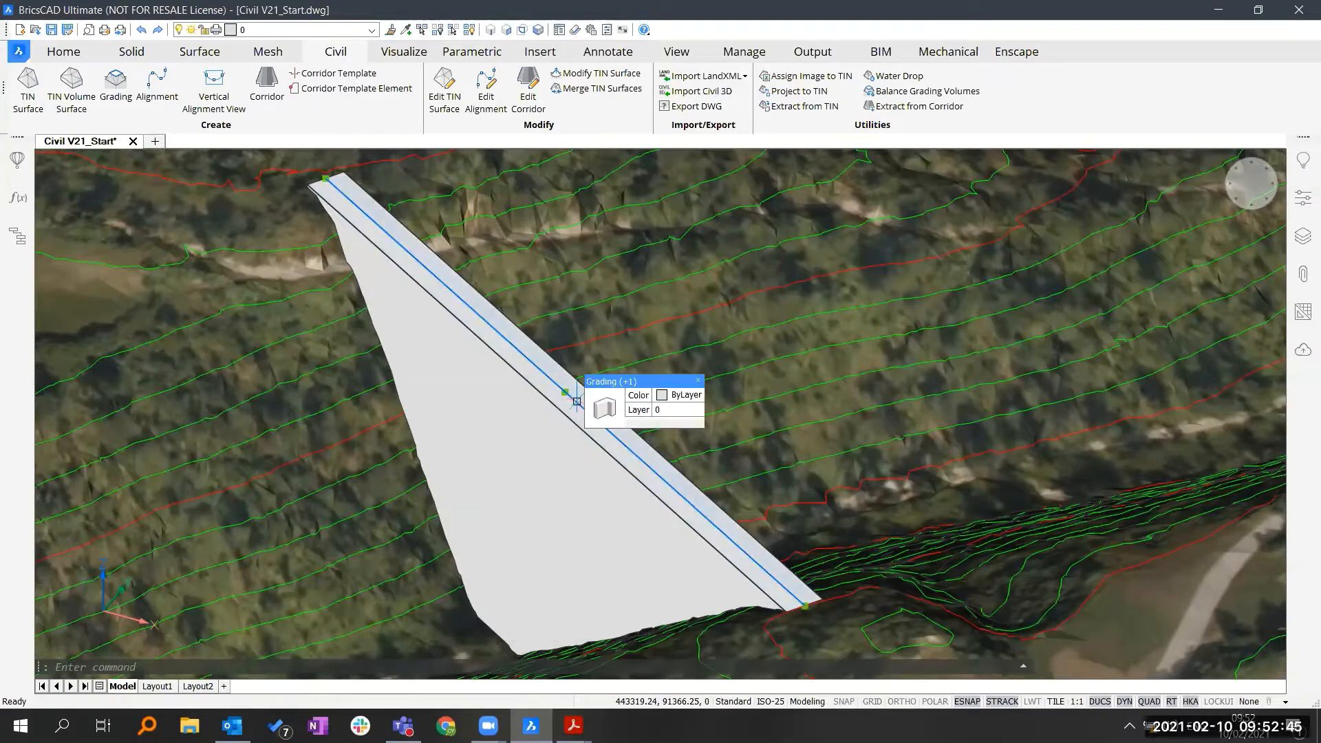
shift+middle_drag(577, 400, 607, 406)
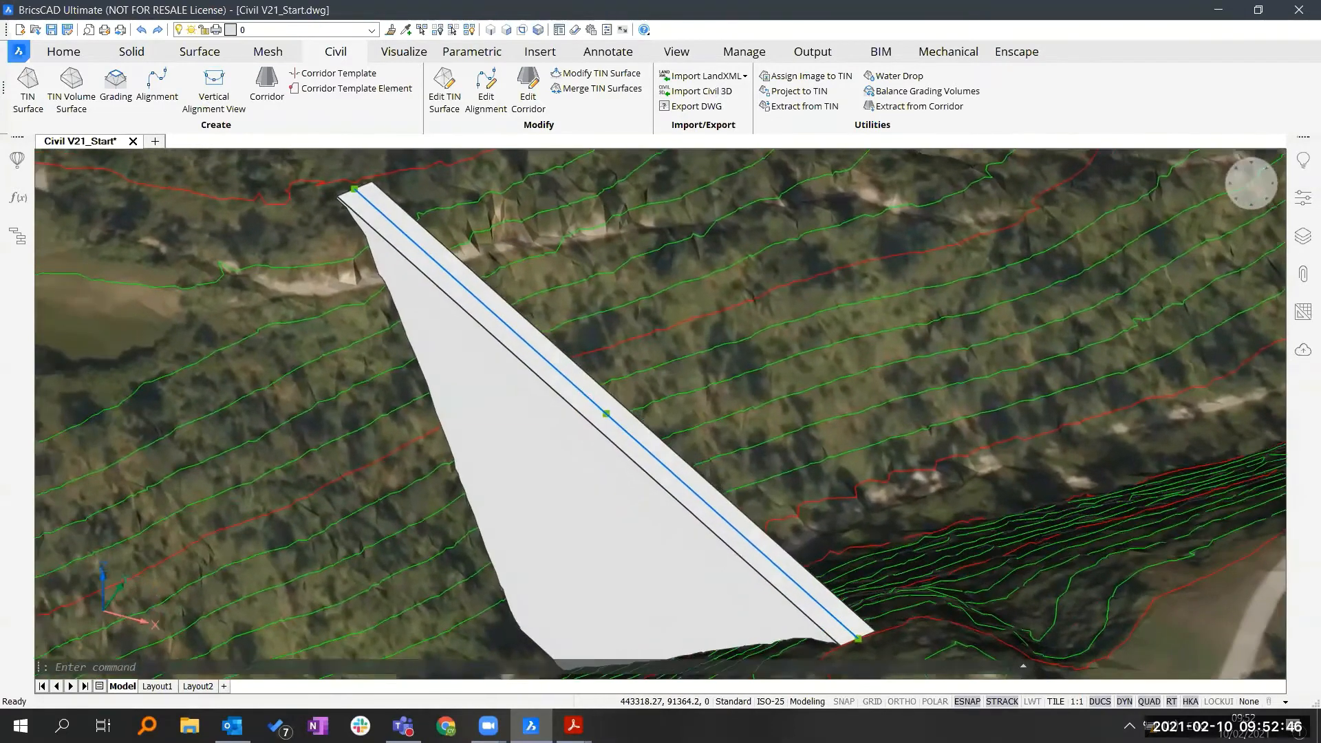
click(354, 189)
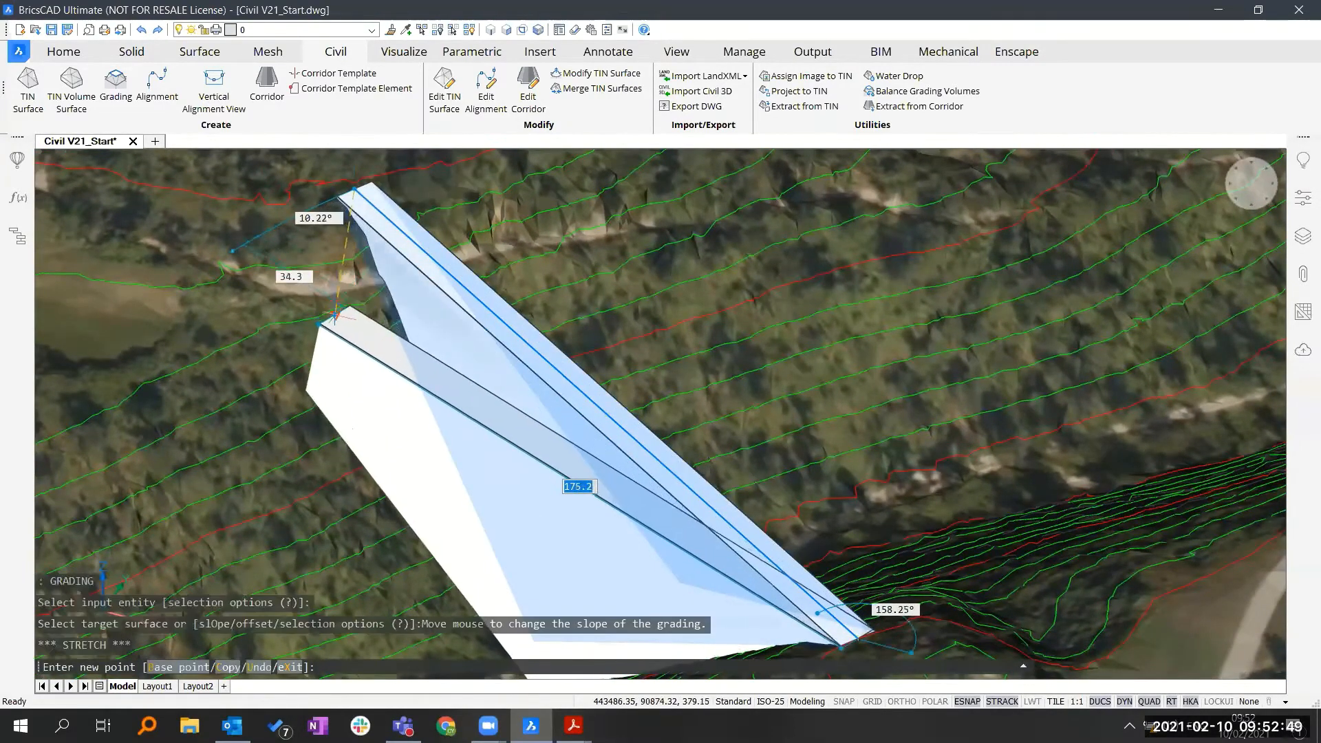
click(334, 302)
shift+middle_drag(334, 303, 302, 247)
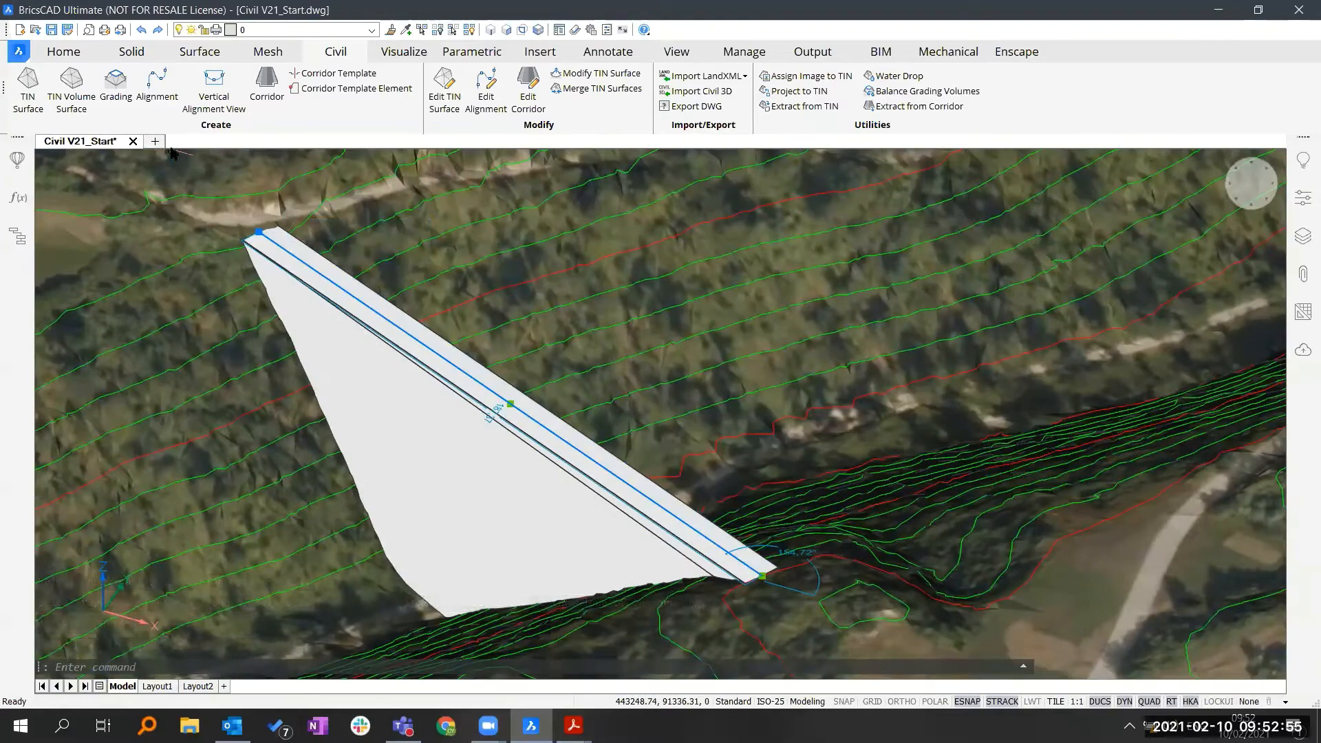
Step: Stretch the centre line's opposite end inward onto the steep, densely contoured slope
shift+middle_drag(640, 254, 901, 213)
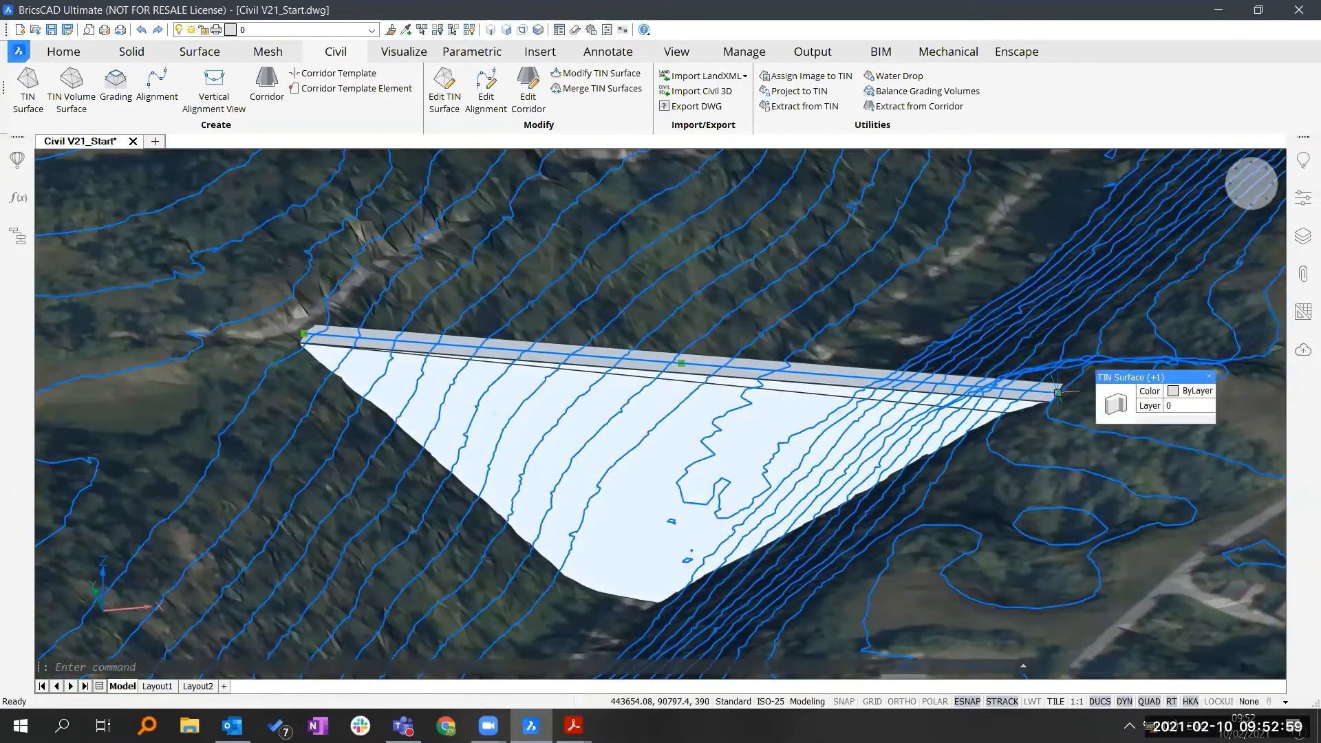
click(1059, 393)
shift+middle_drag(958, 448, 998, 468)
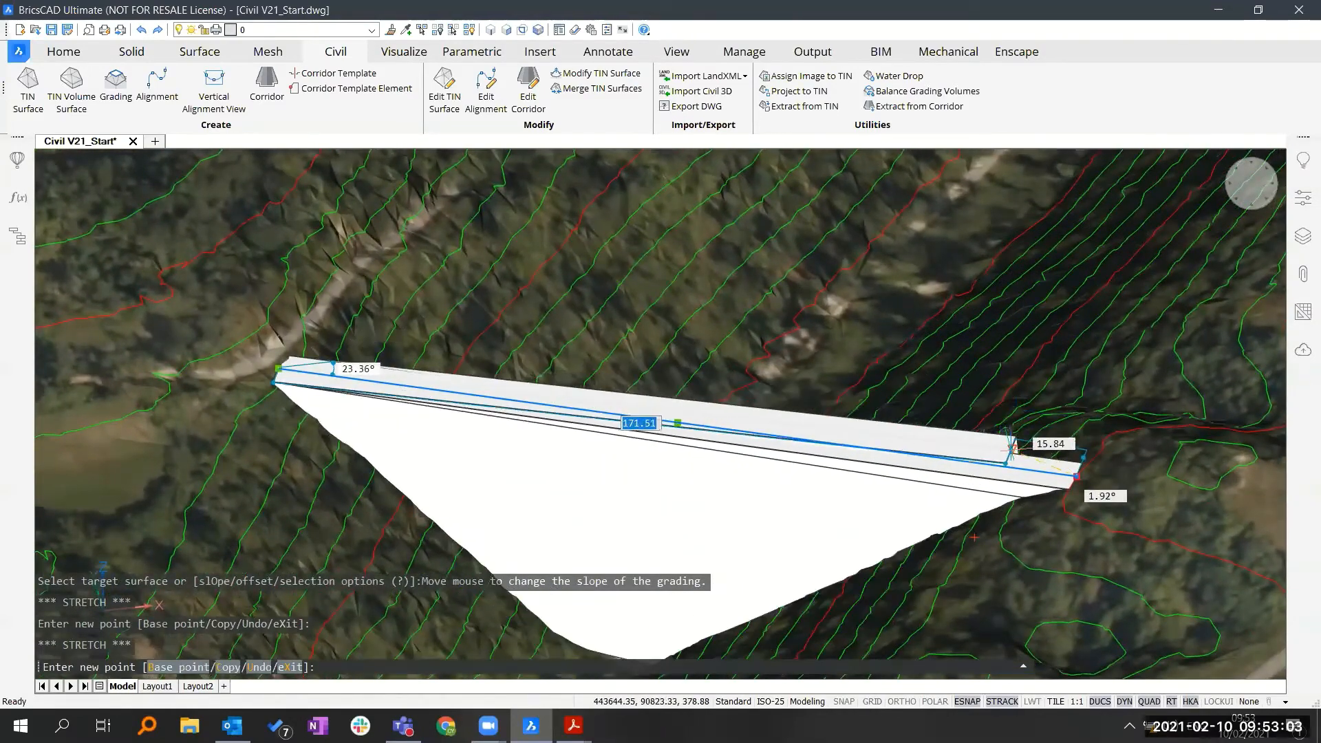
click(1022, 442)
shift+middle_drag(671, 544, 369, 280)
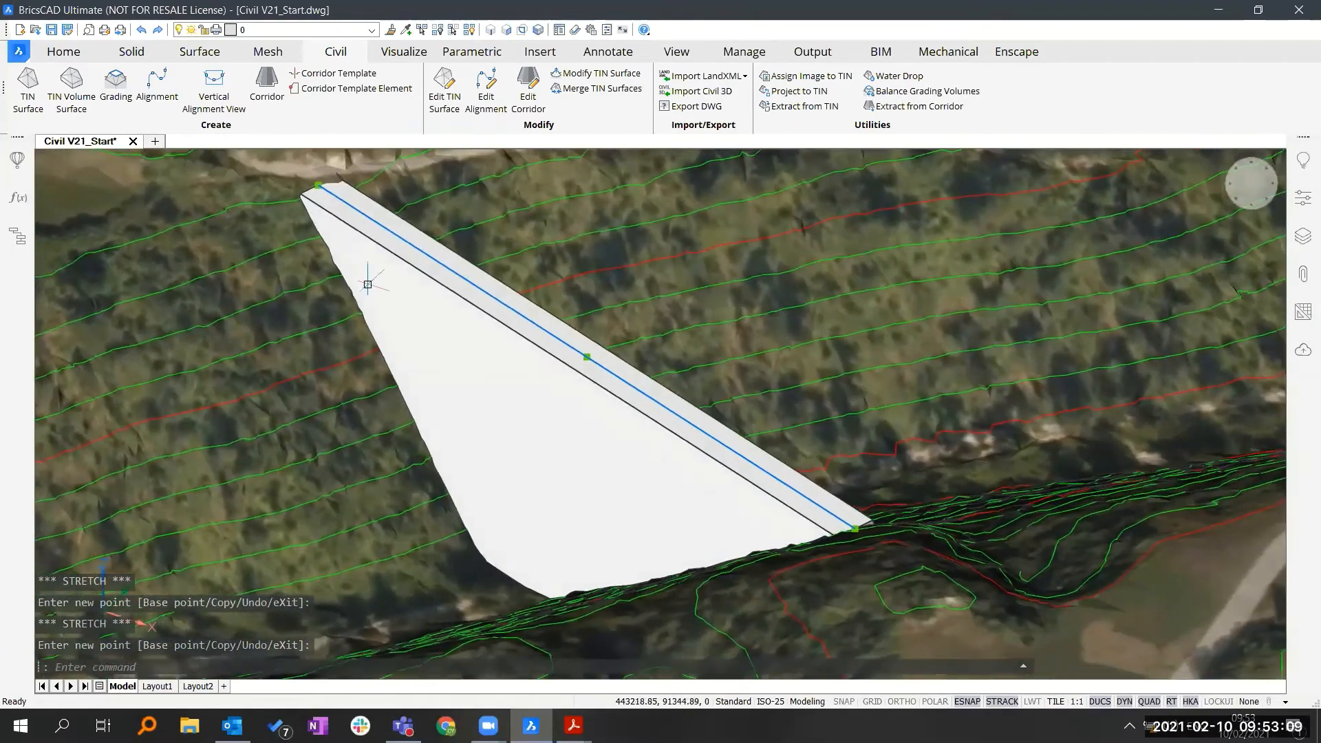
Step: Move the centre line 20 m horizontally, perpendicular to its direction, with the manipulator
shift+middle_drag(485, 422, 485, 448)
shift+drag(485, 448, 479, 453)
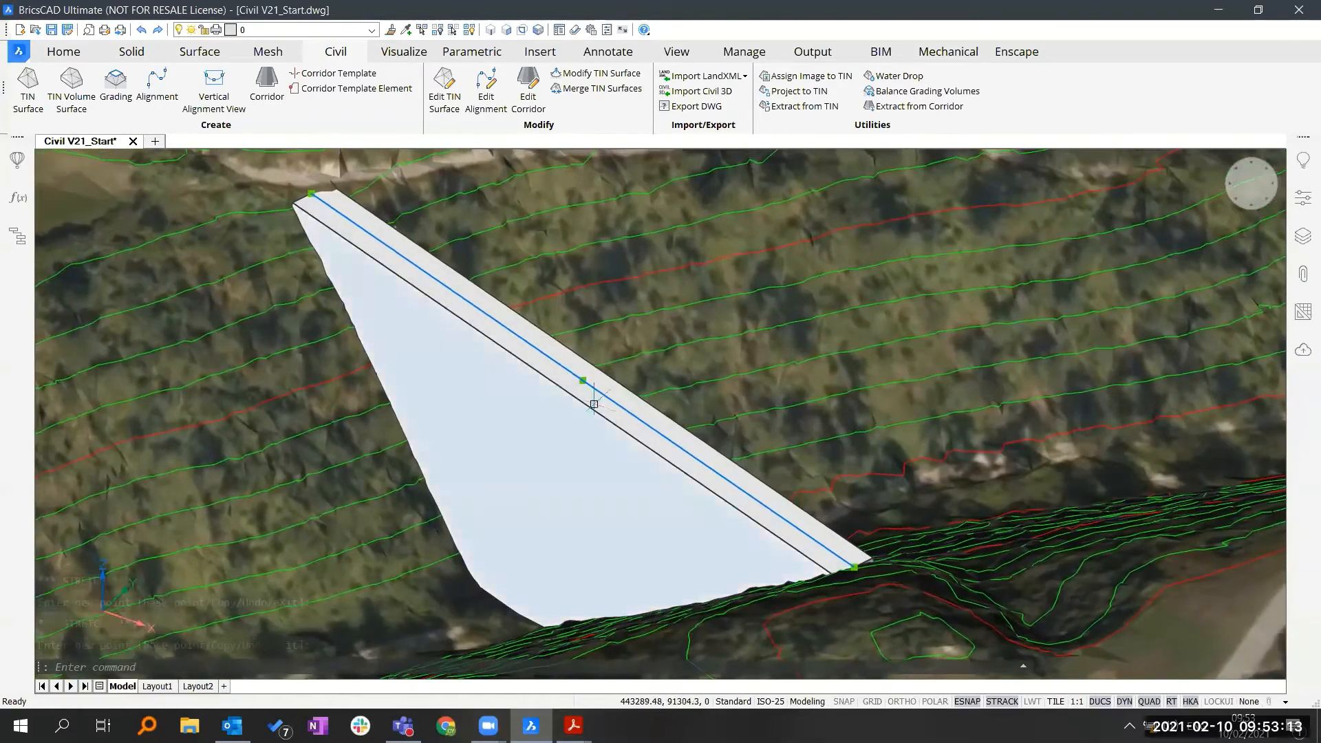
mouse_move(652, 407)
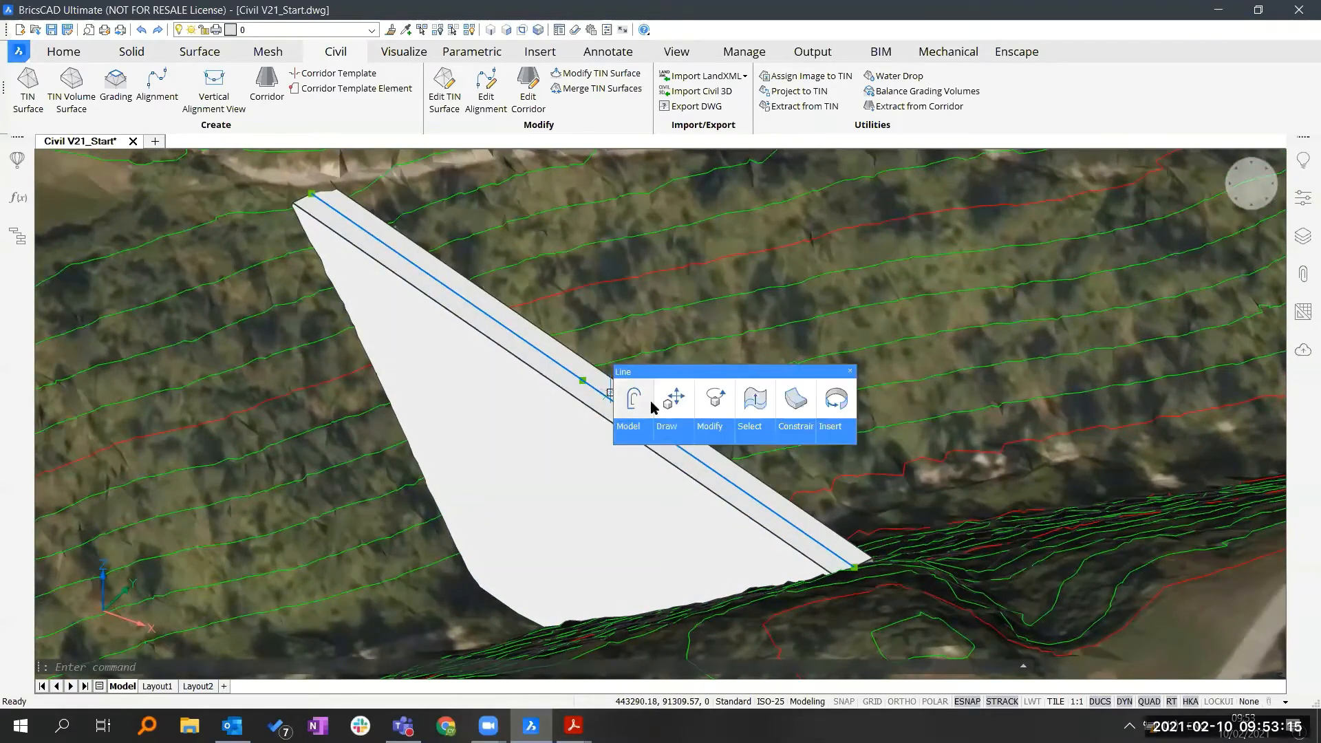
mouse_move(682, 432)
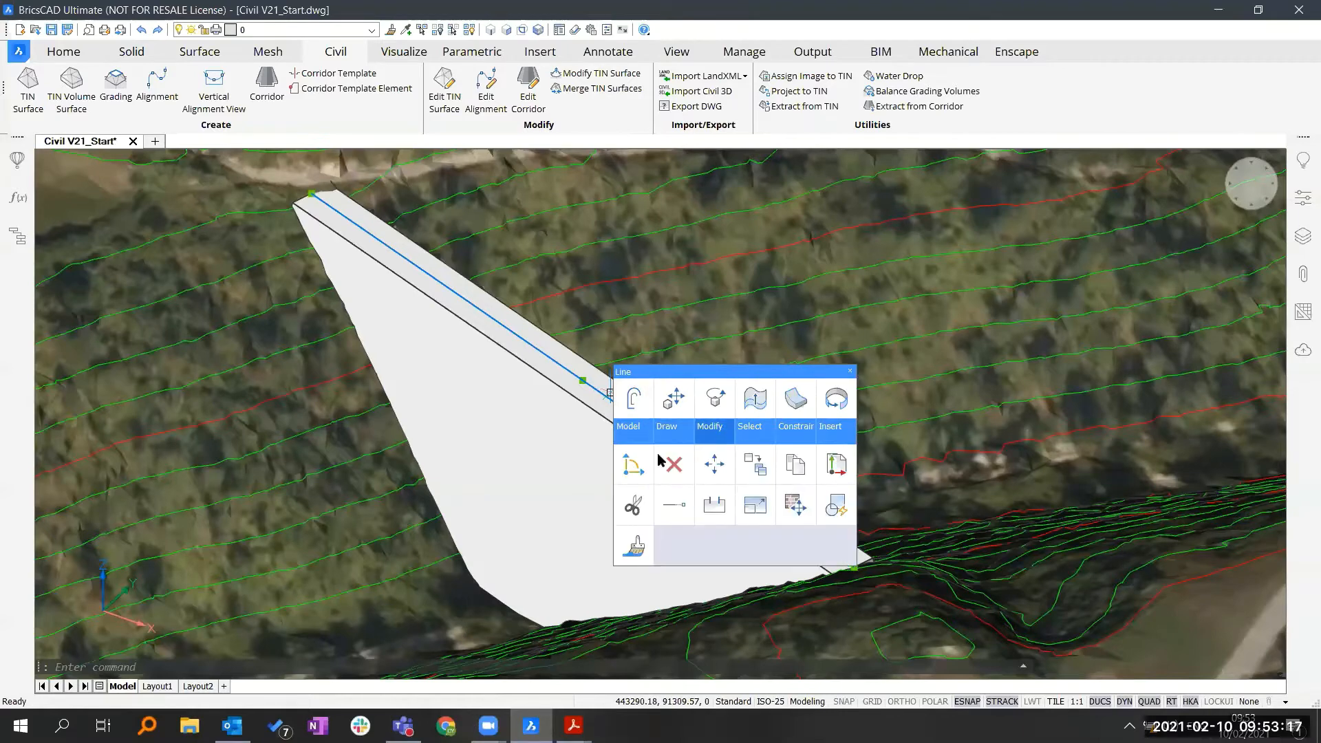
click(633, 466)
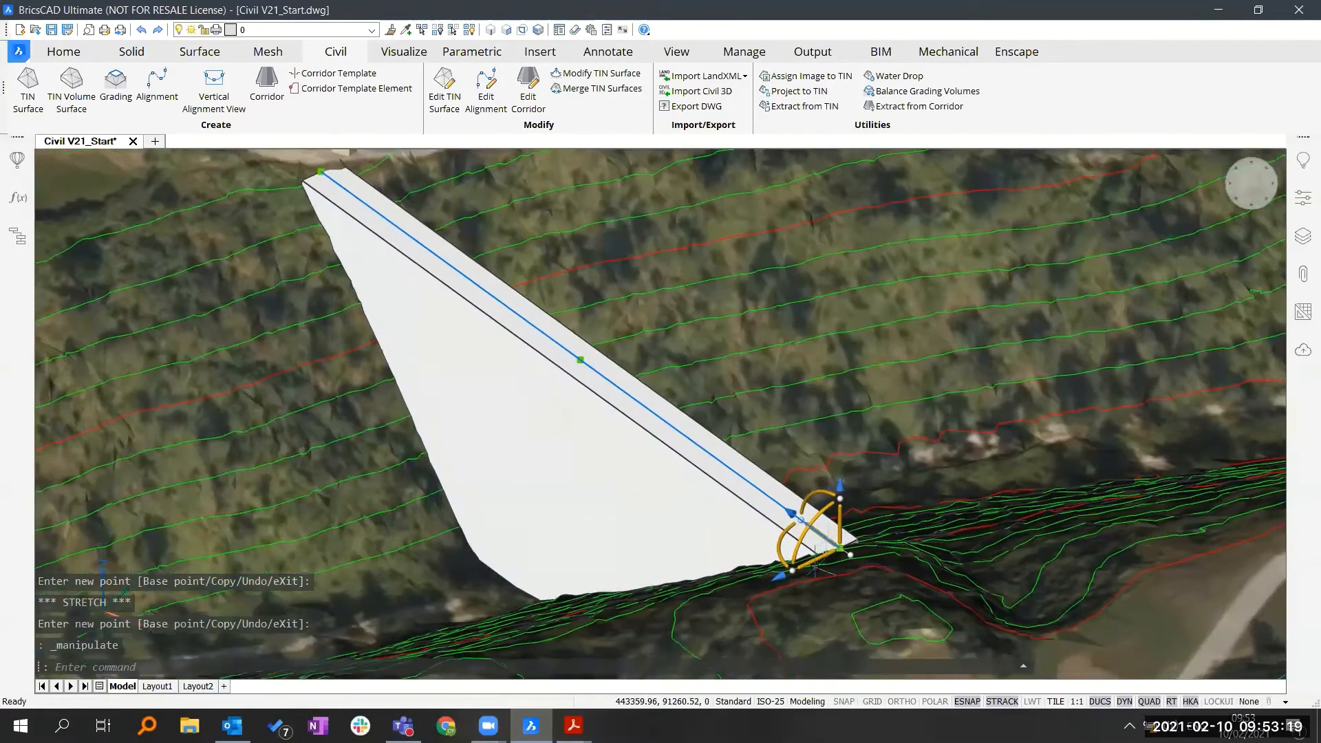
click(819, 568)
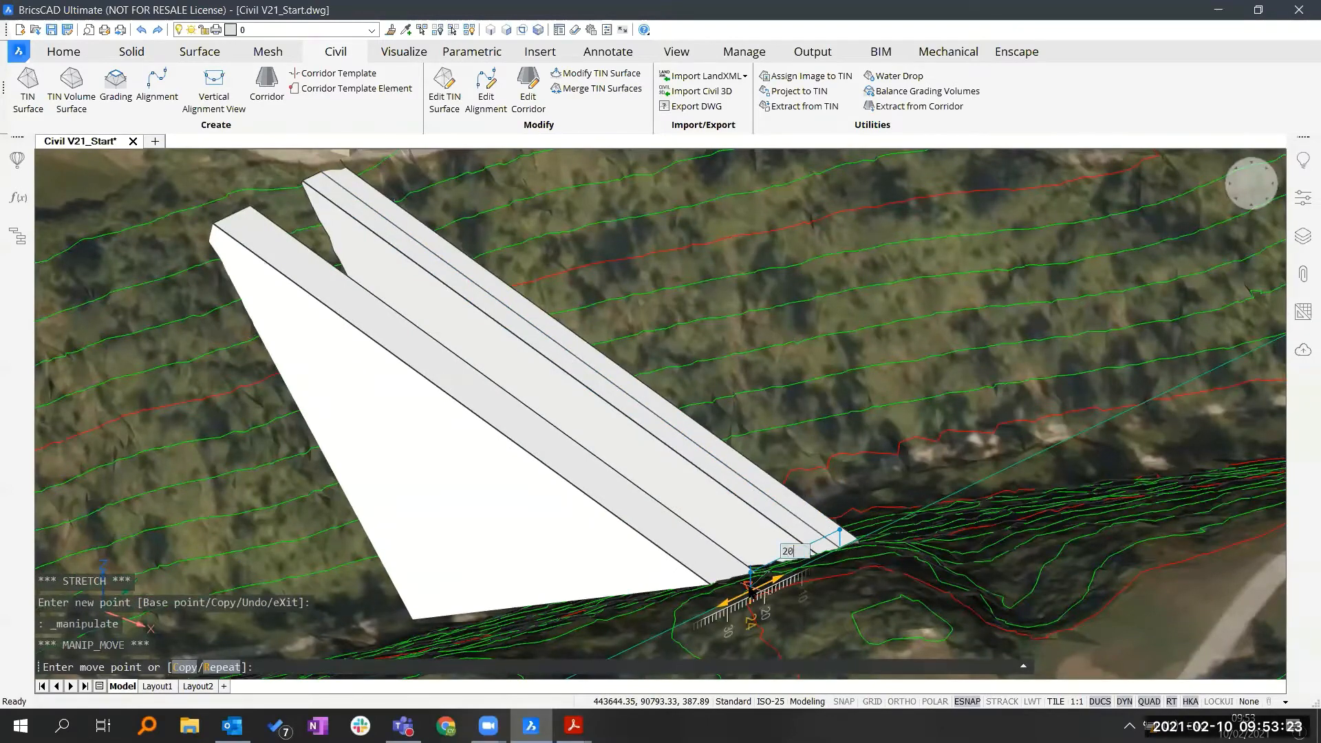
key(Return)
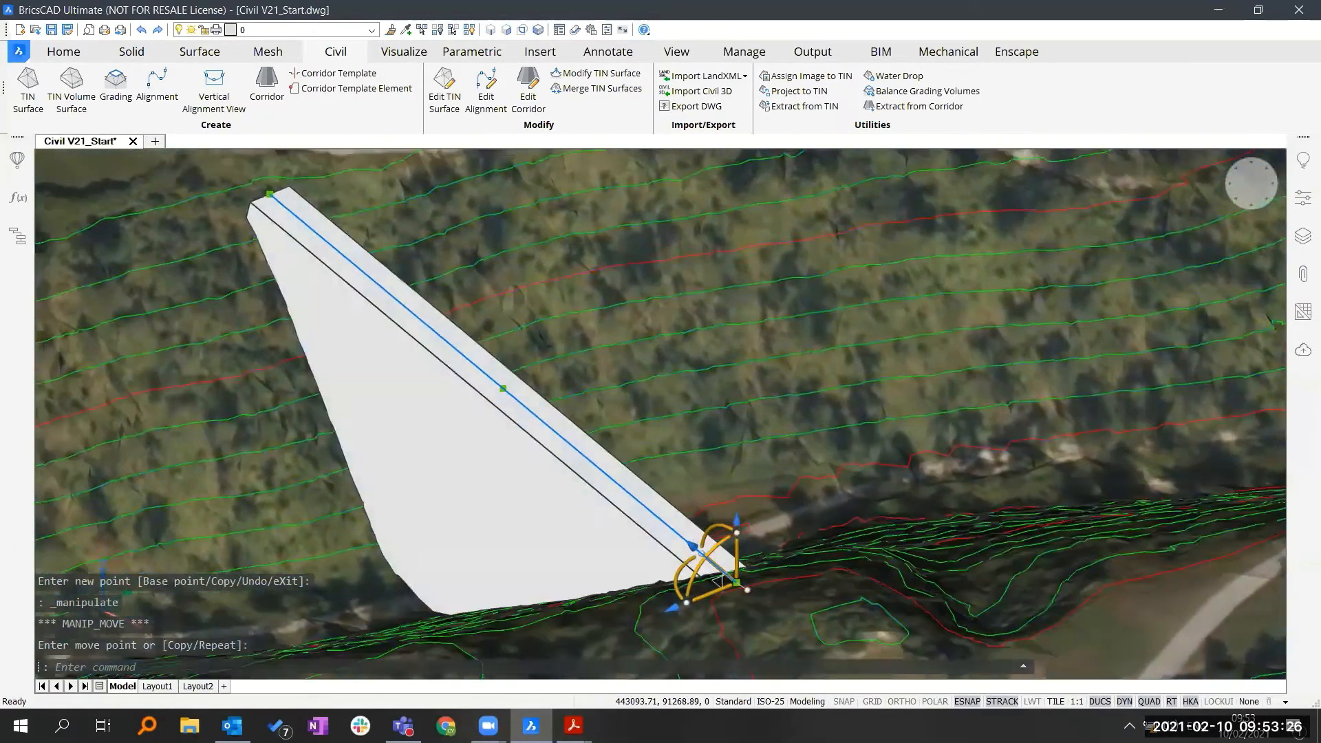
Step: Stretch the centre line's hillside end back up to just beneath the cliff and clear the selection
shift+middle_drag(619, 495, 809, 513)
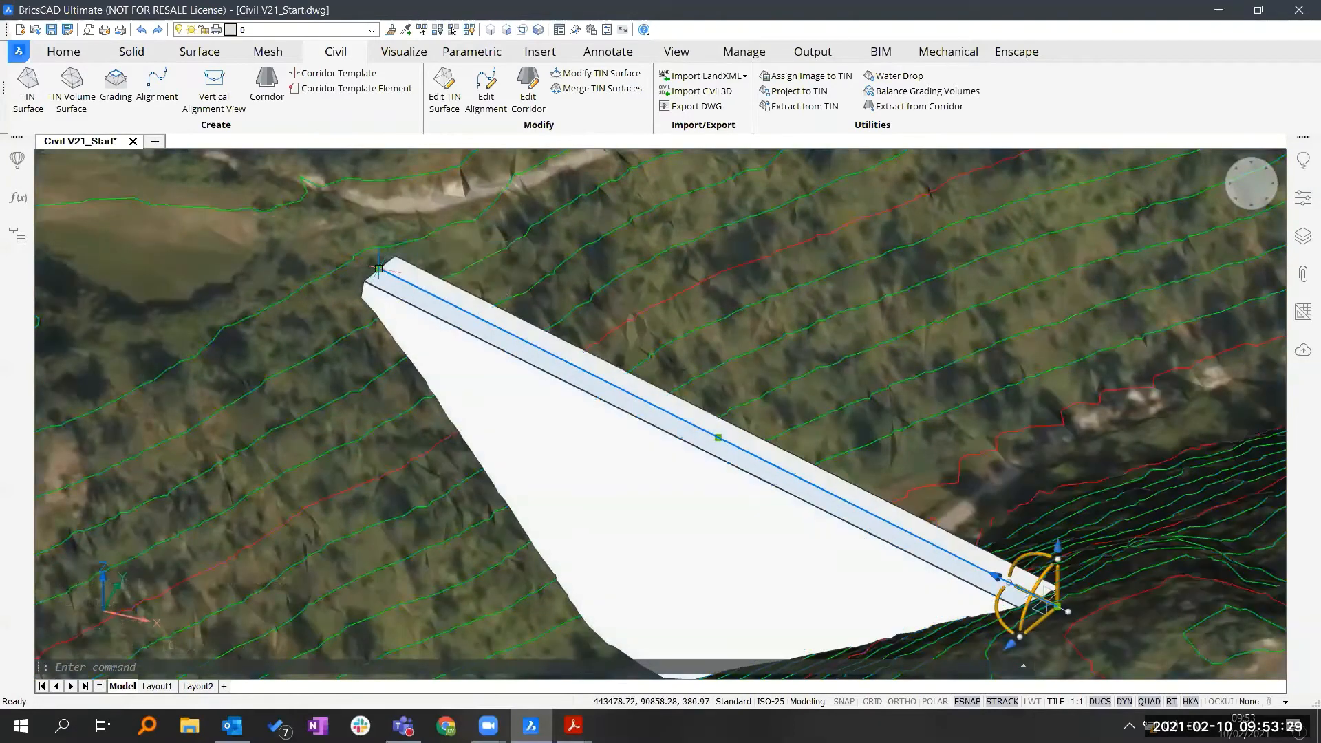
click(376, 267)
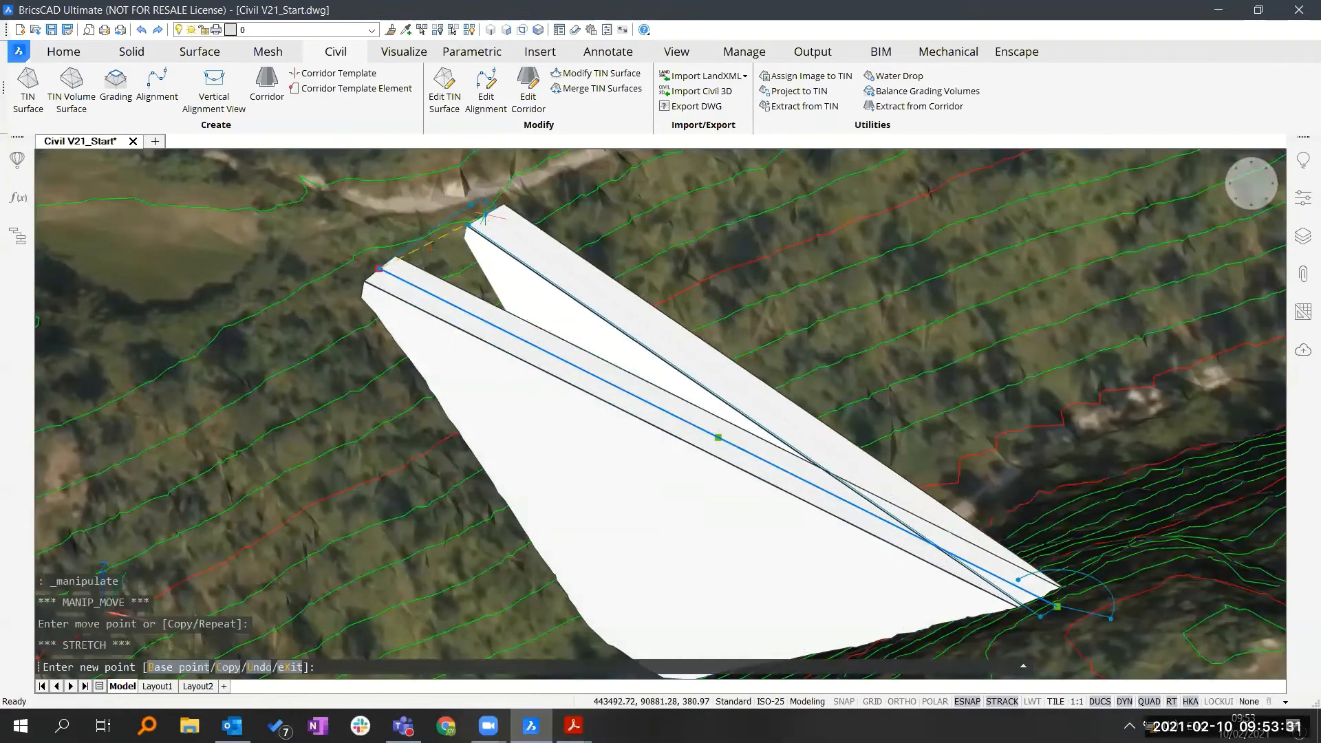
key(Escape)
shift+middle_drag(500, 390, 596, 161)
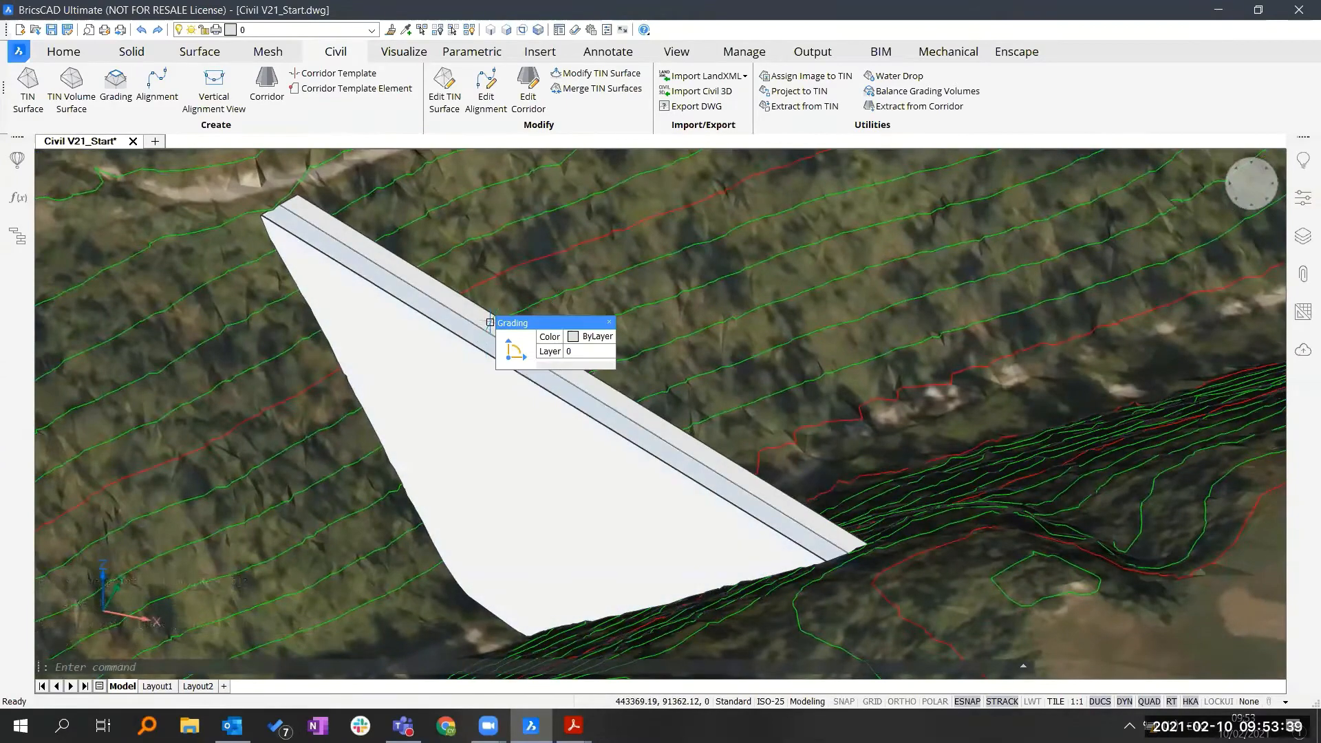
Step: Merge the dam's flat strips and sloped faces into one TIN surface, removing the original surfaces
shift+middle_drag(488, 323, 613, 100)
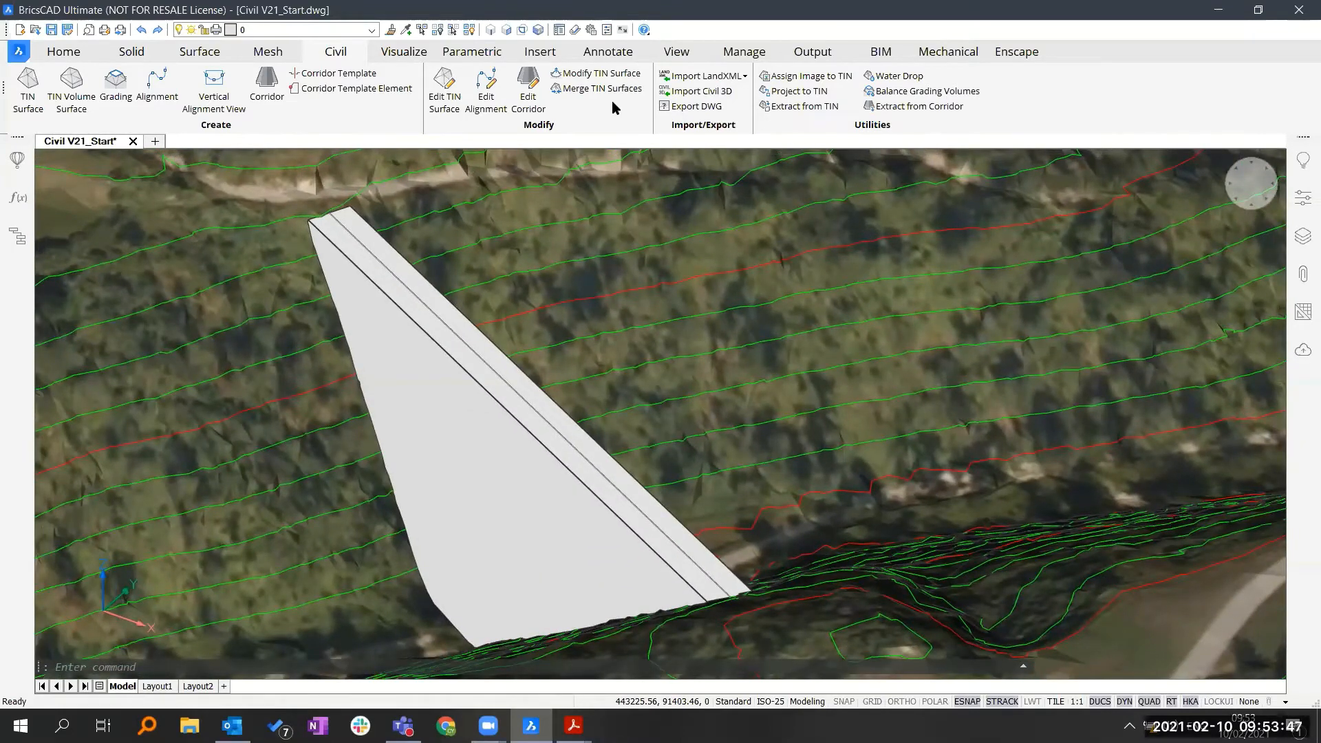
click(469, 406)
click(480, 369)
click(488, 354)
shift+middle_drag(653, 365, 452, 386)
click(452, 386)
key(Return)
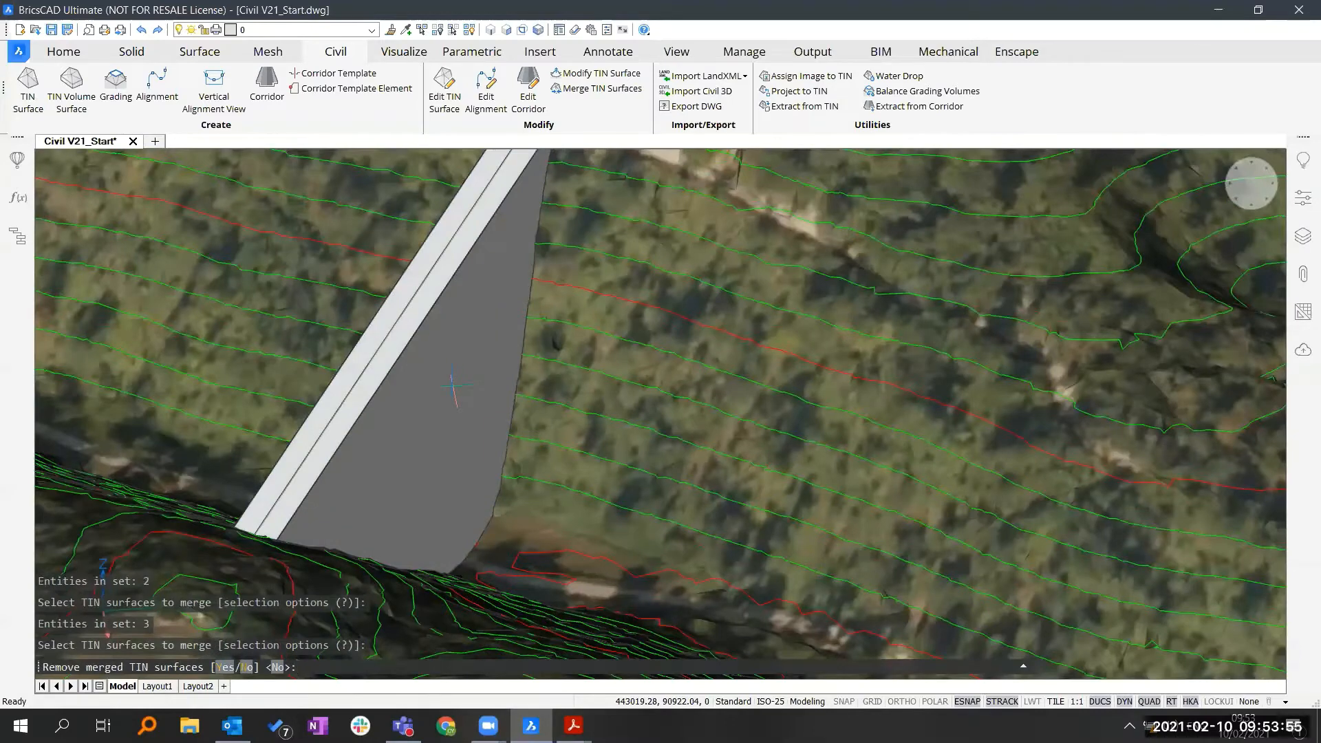
key(Return)
shift+middle_drag(452, 386, 463, 516)
text(y)
key(Return)
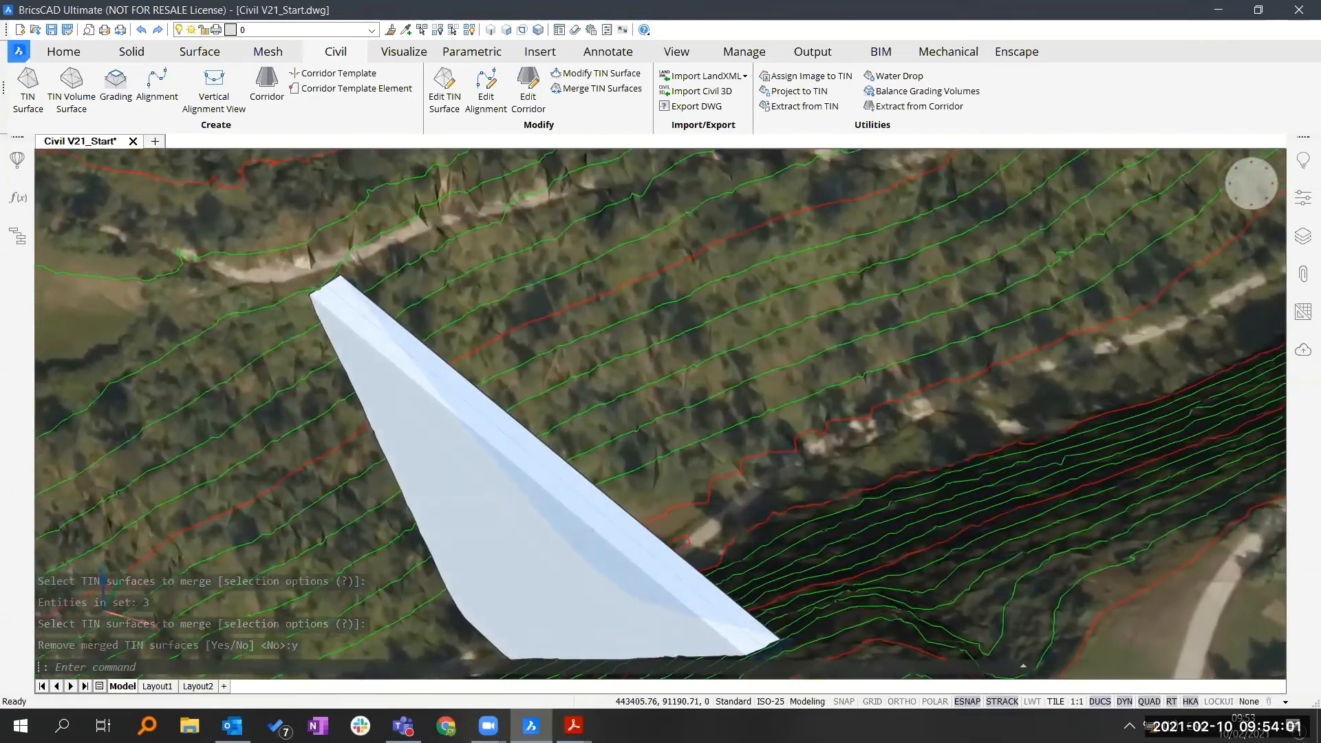
Step: Try a TIN volume surface with the dam as base and the terrain as comparison surface, and erase the result
mouse_move(451, 464)
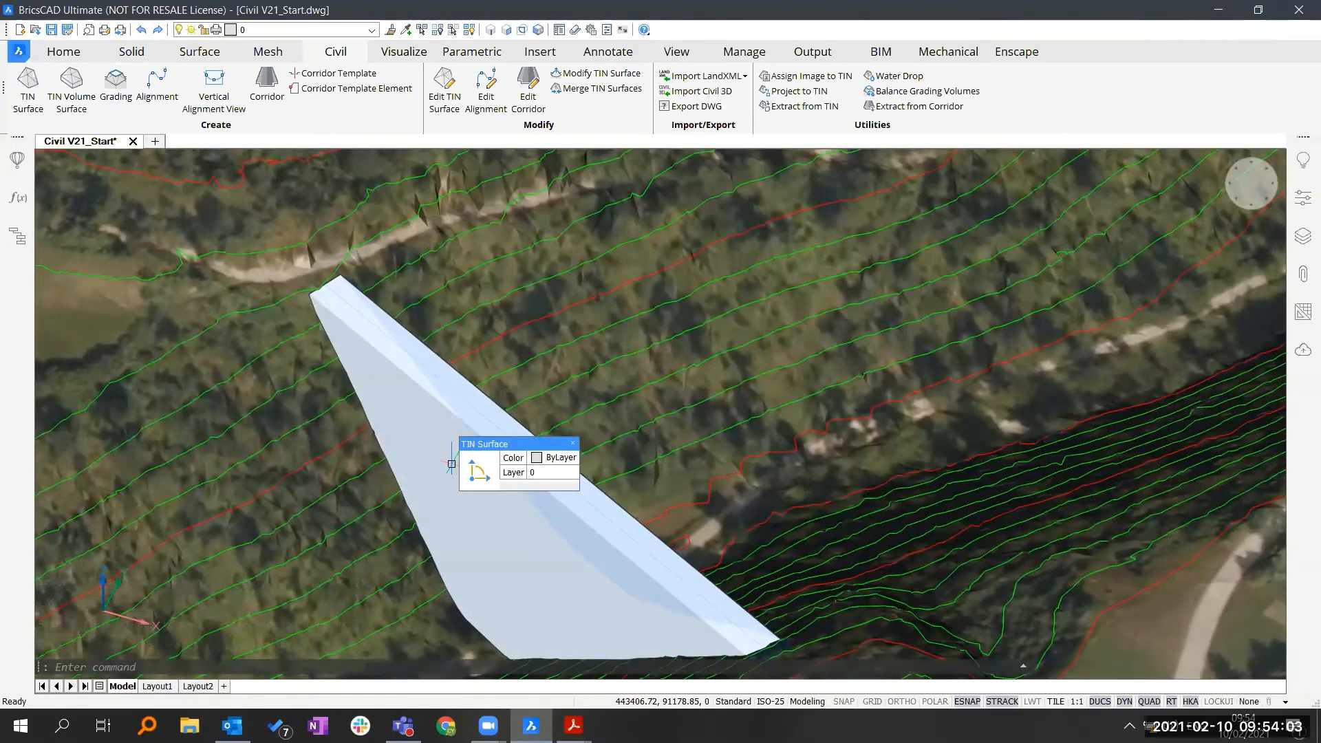
shift+middle_drag(427, 546, 428, 502)
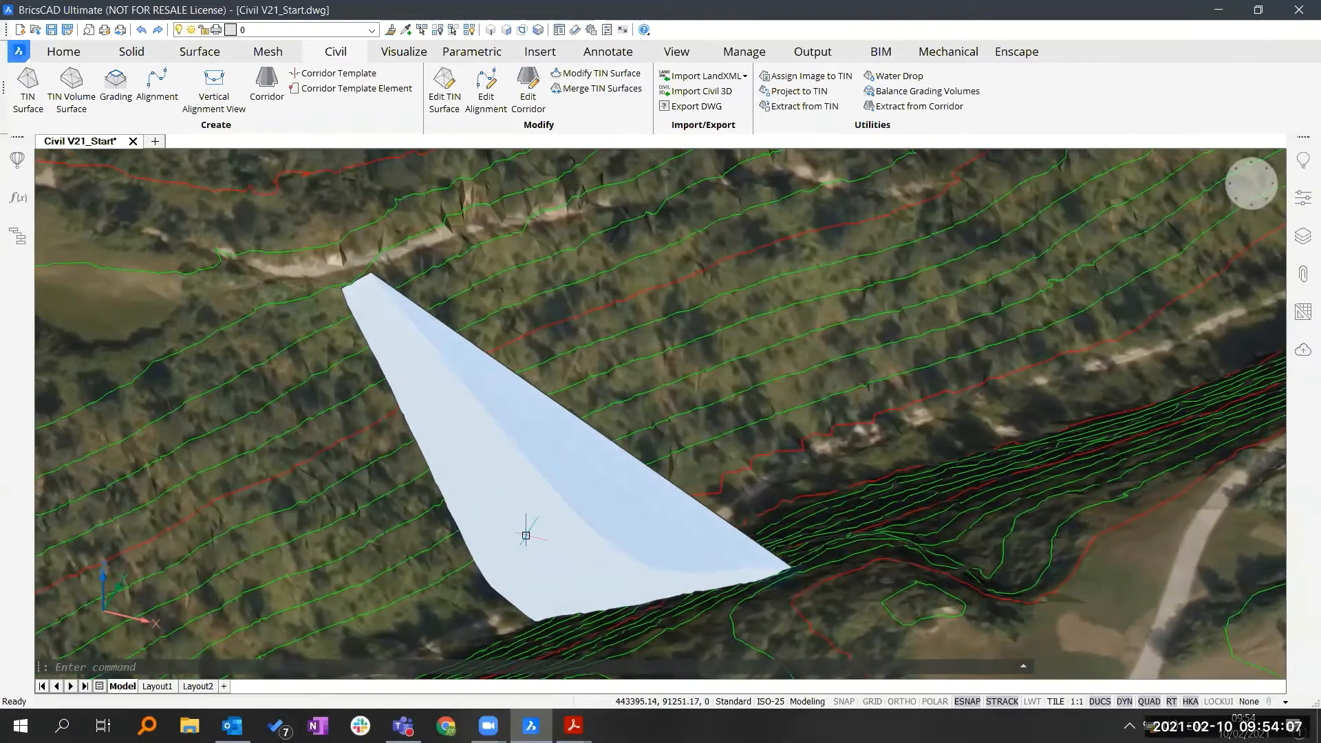
mouse_move(532, 478)
mouse_move(532, 478)
shift+middle_down()
mouse_move(539, 456)
mouse_move(533, 473)
shift+middle_up()
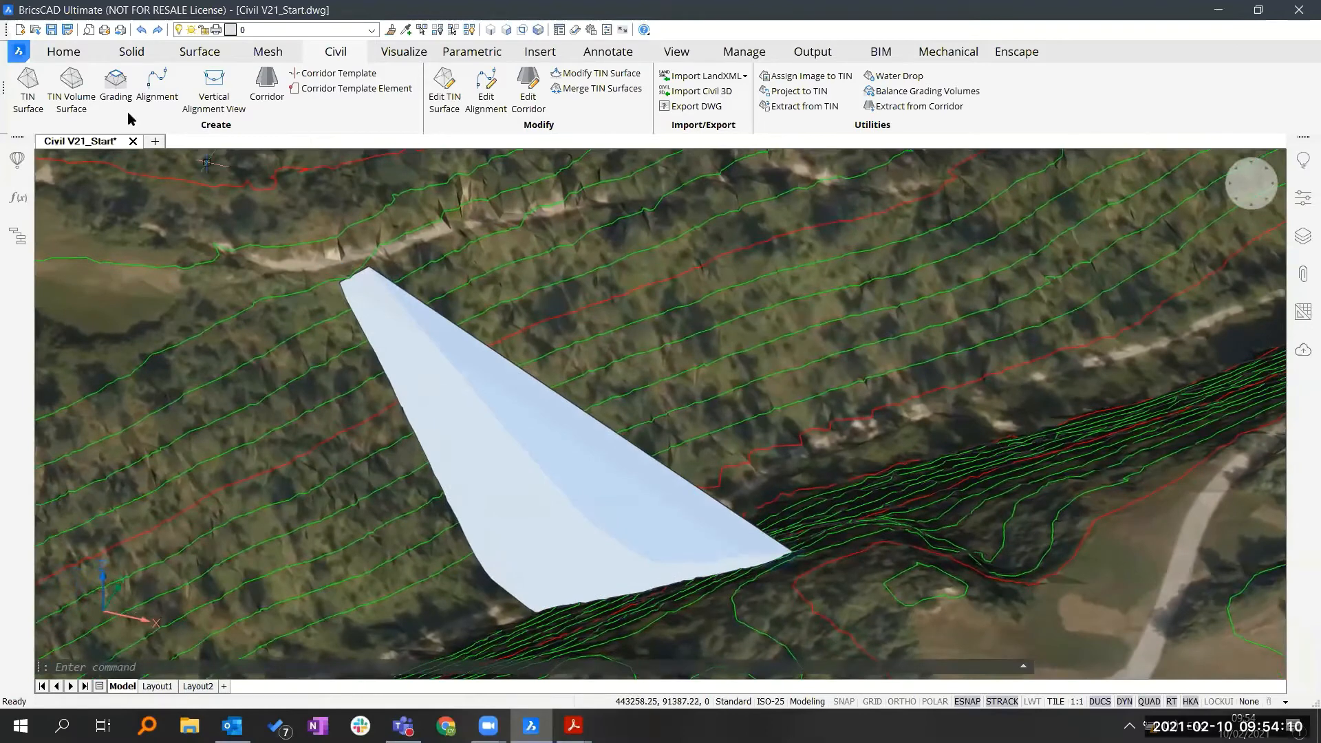
click(66, 105)
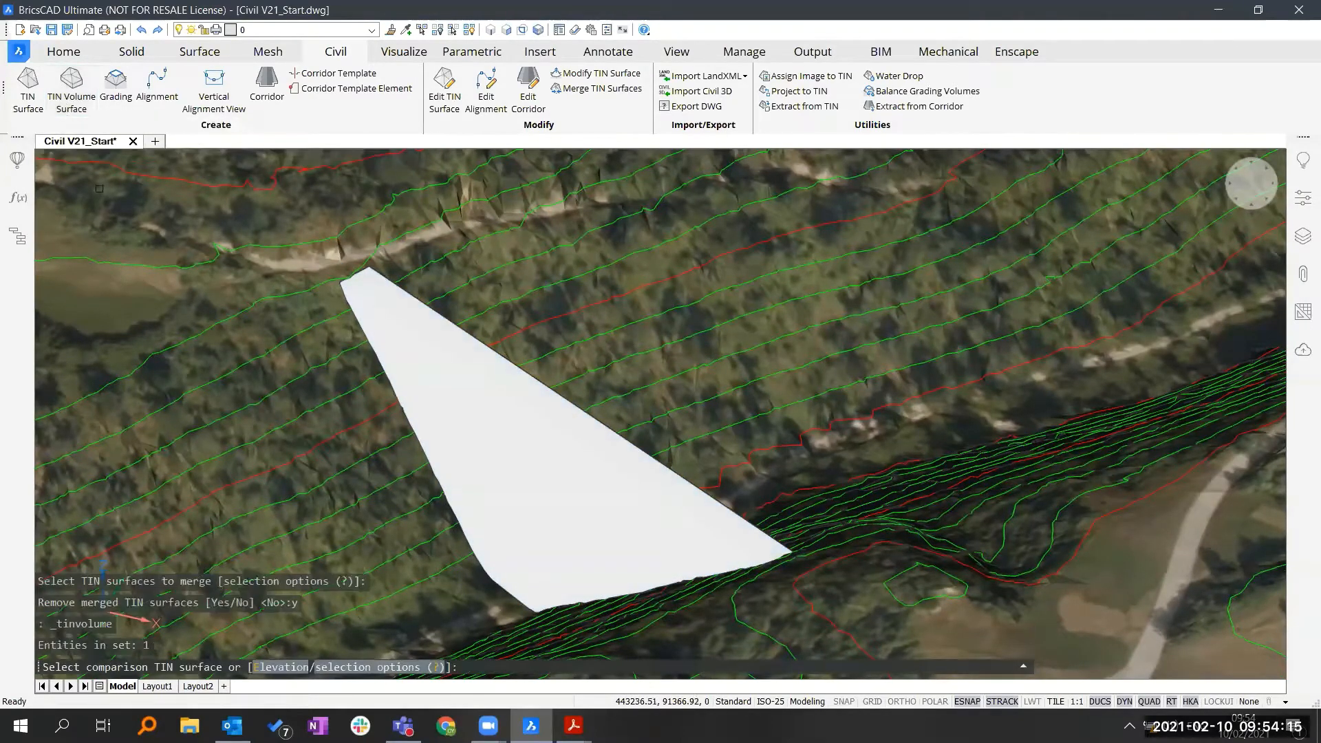
click(282, 471)
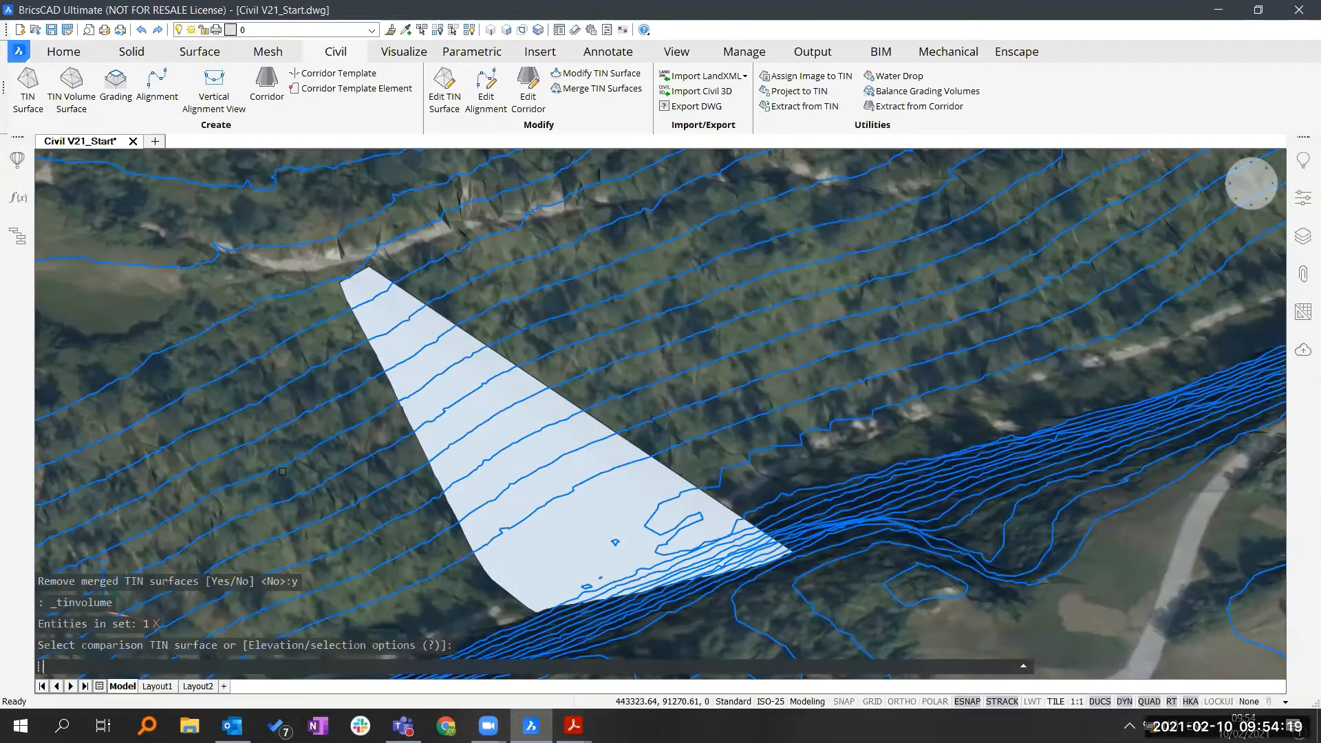
click(284, 472)
scroll(288, 468, down, 8)
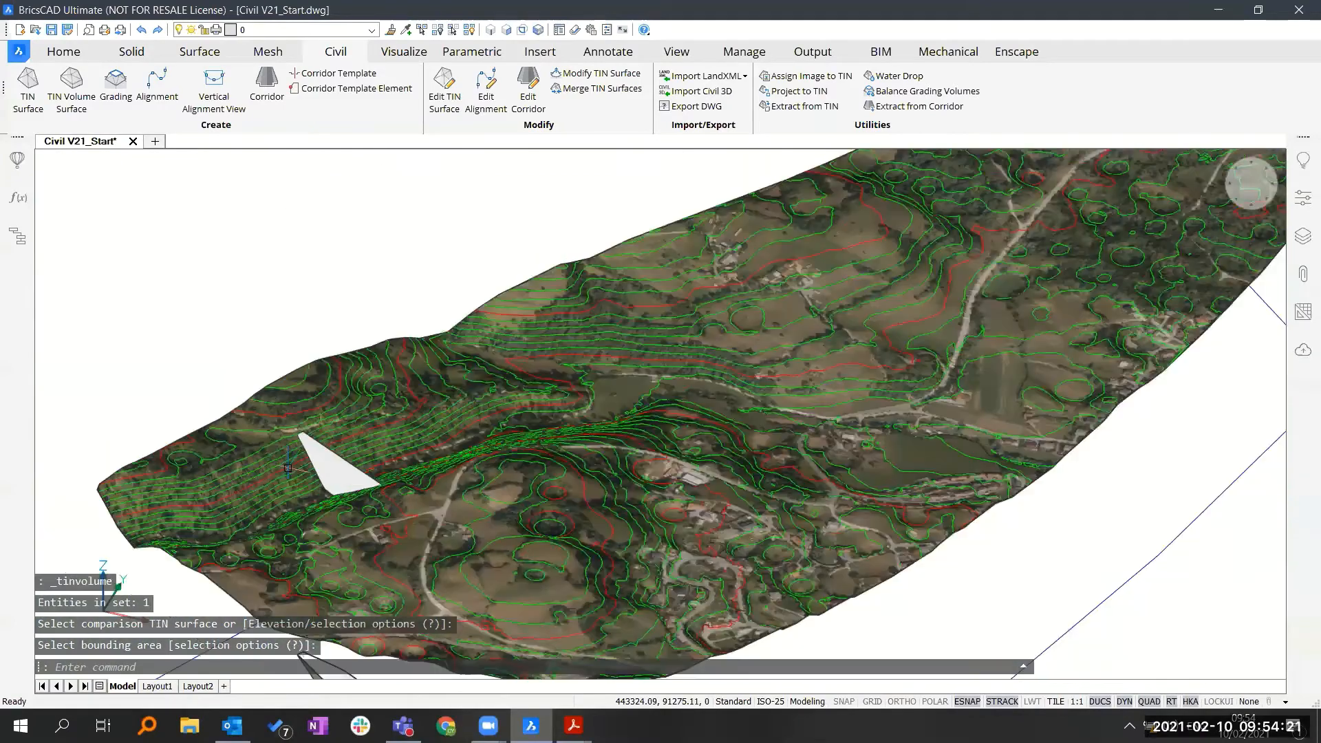
middle_drag(288, 468, 411, 310)
click(475, 531)
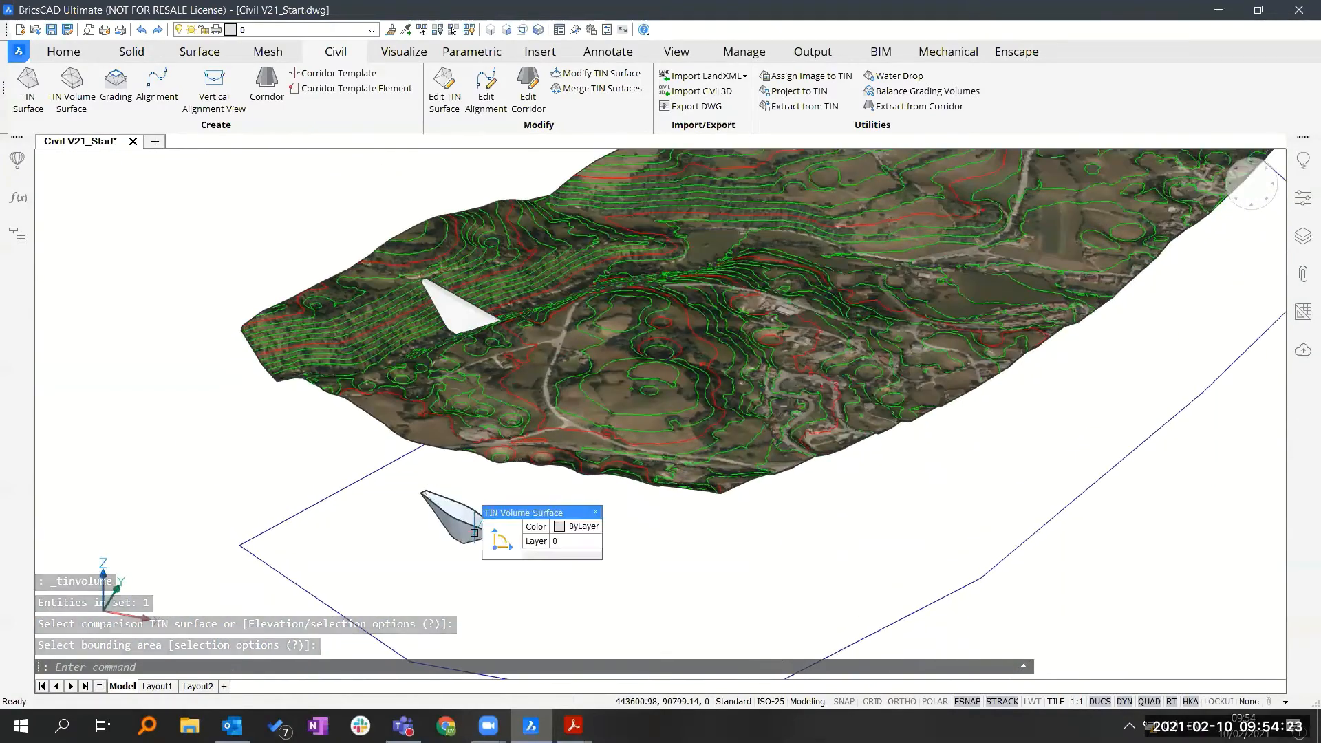
key(Delete)
Step: Create a TIN volume surface with the terrain as base and the dam as comparison surface, without a bounding area
click(81, 90)
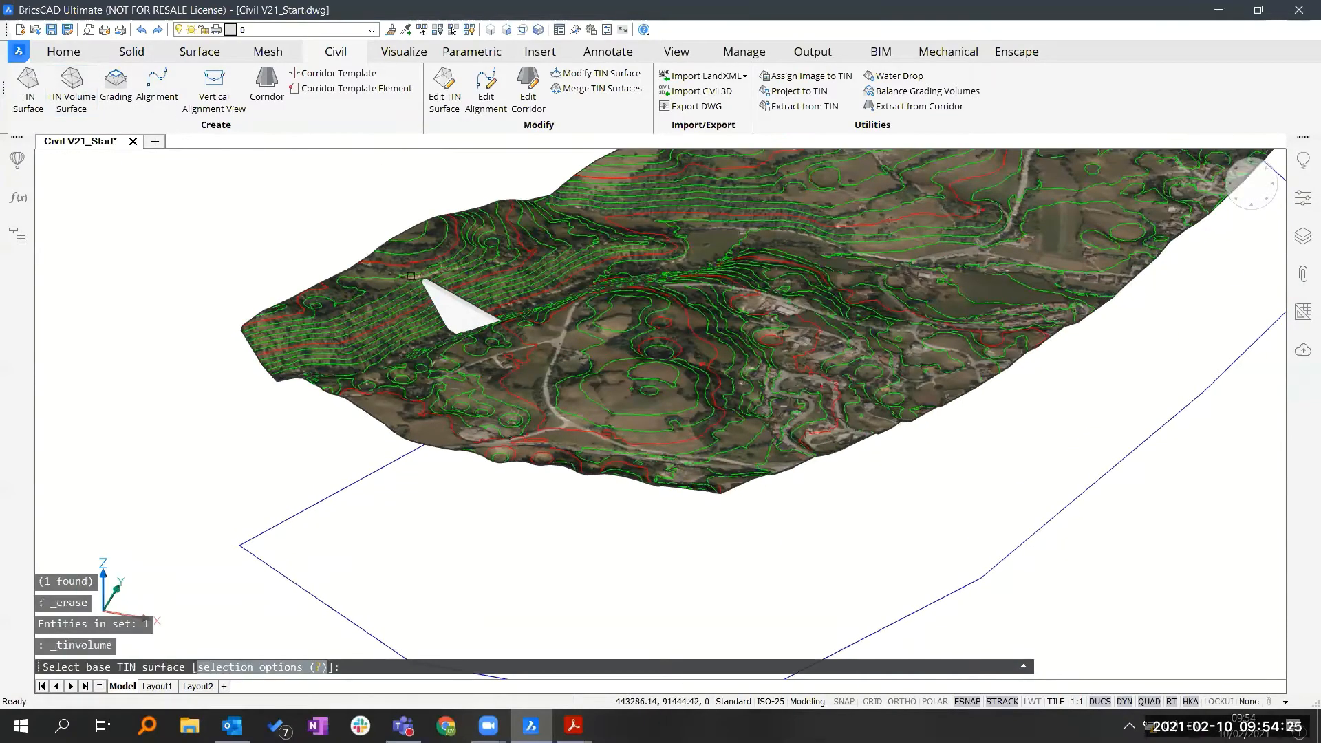
click(439, 317)
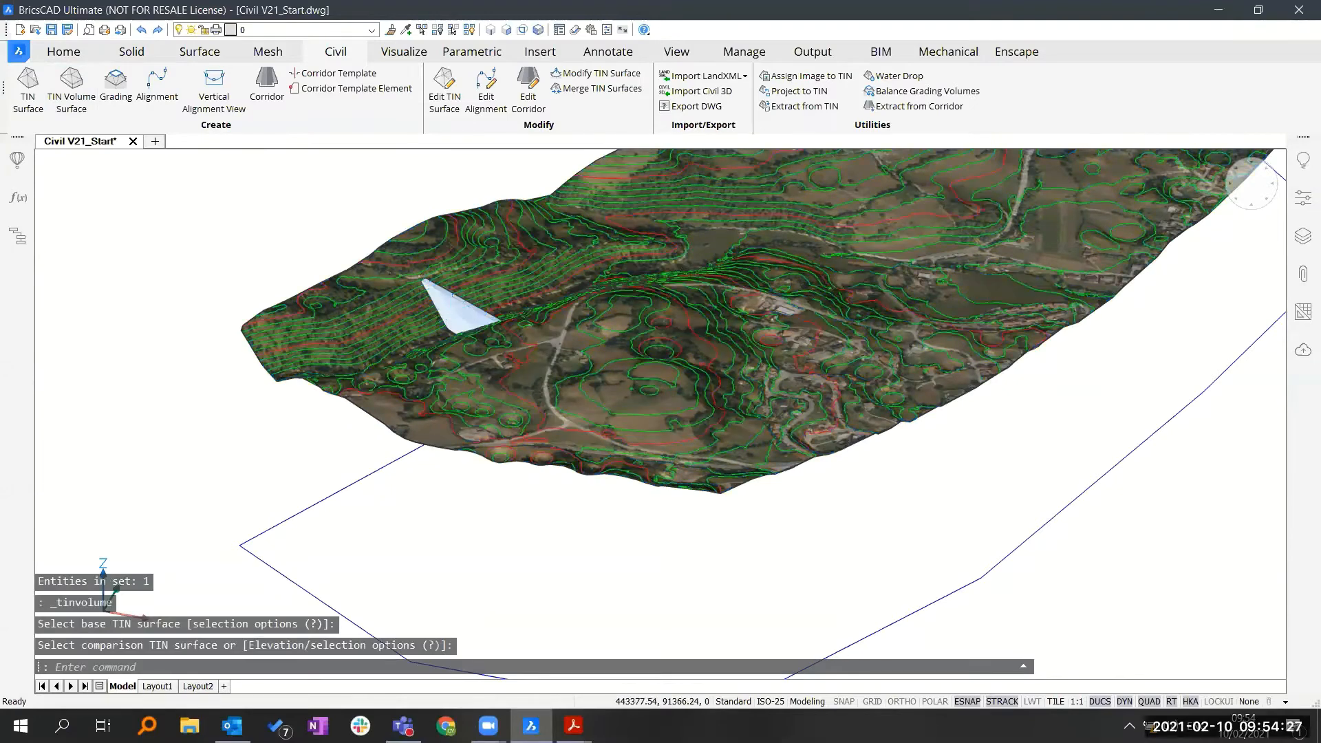
click(67, 83)
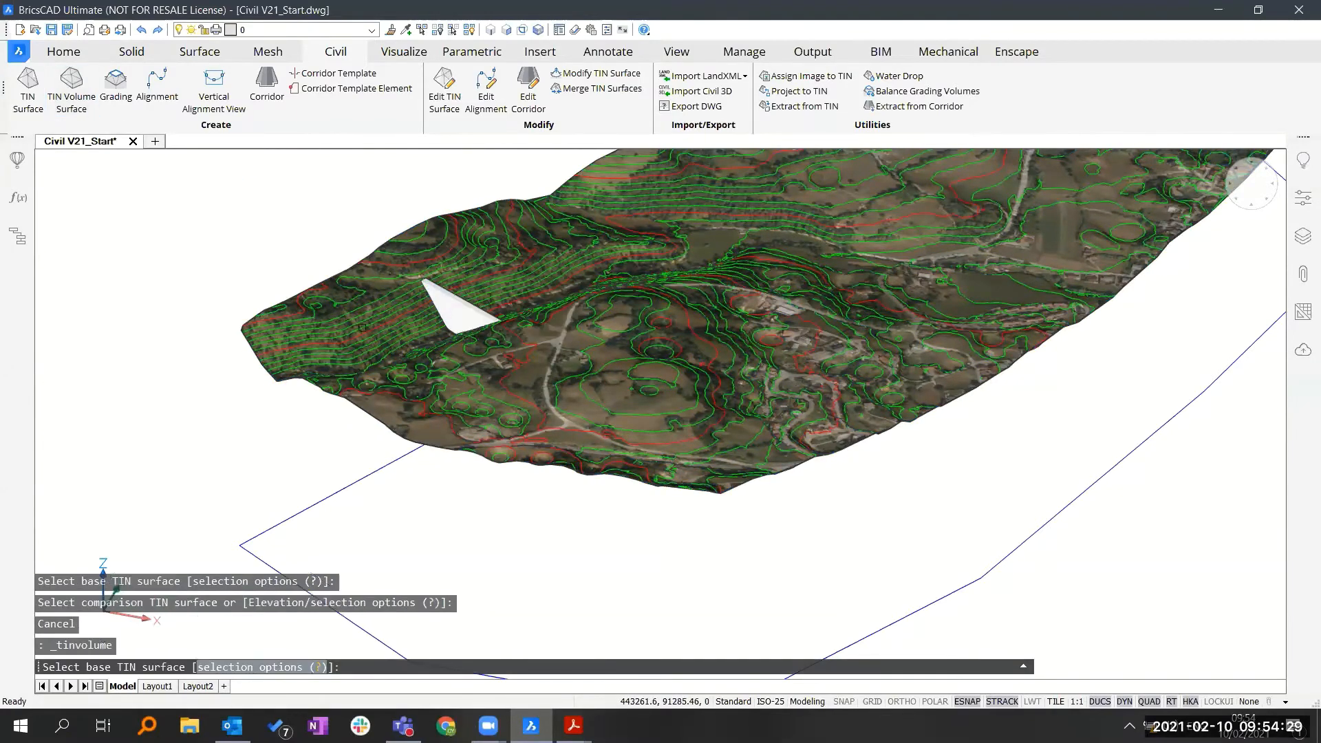
click(495, 330)
click(450, 304)
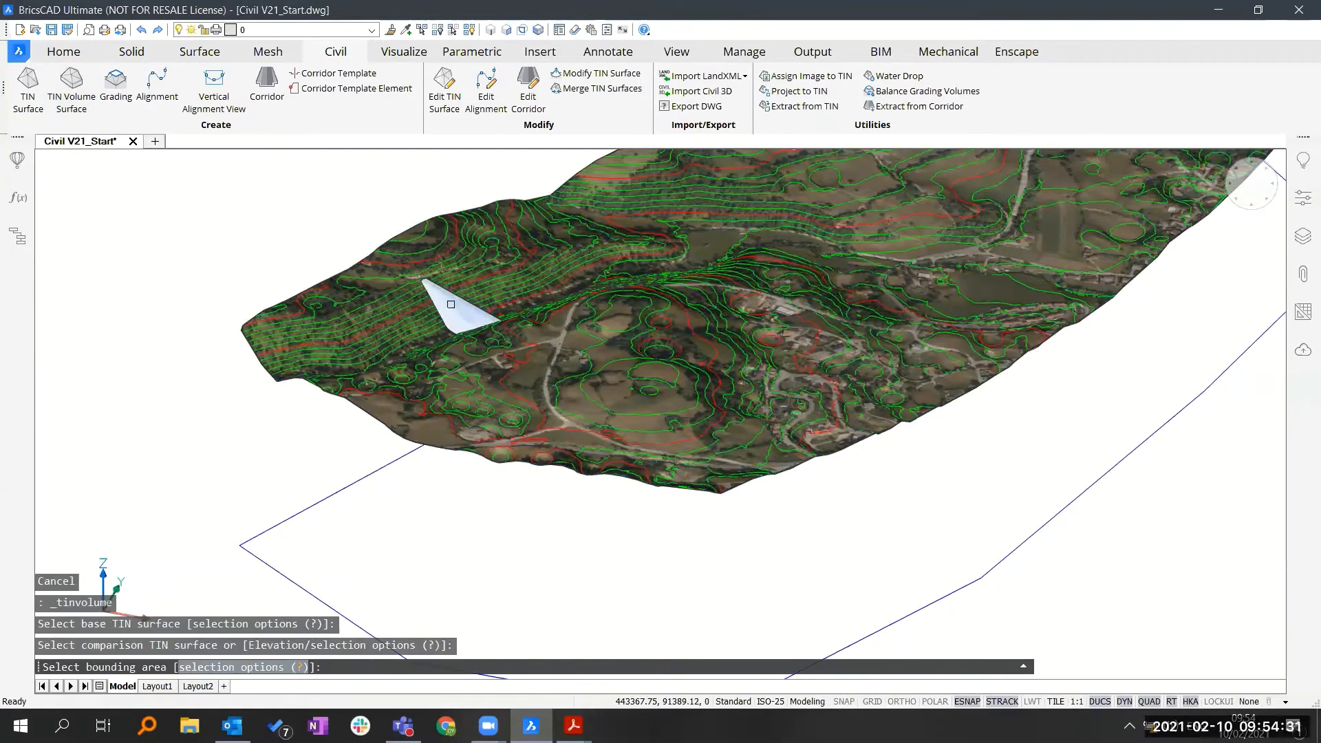
key(Return)
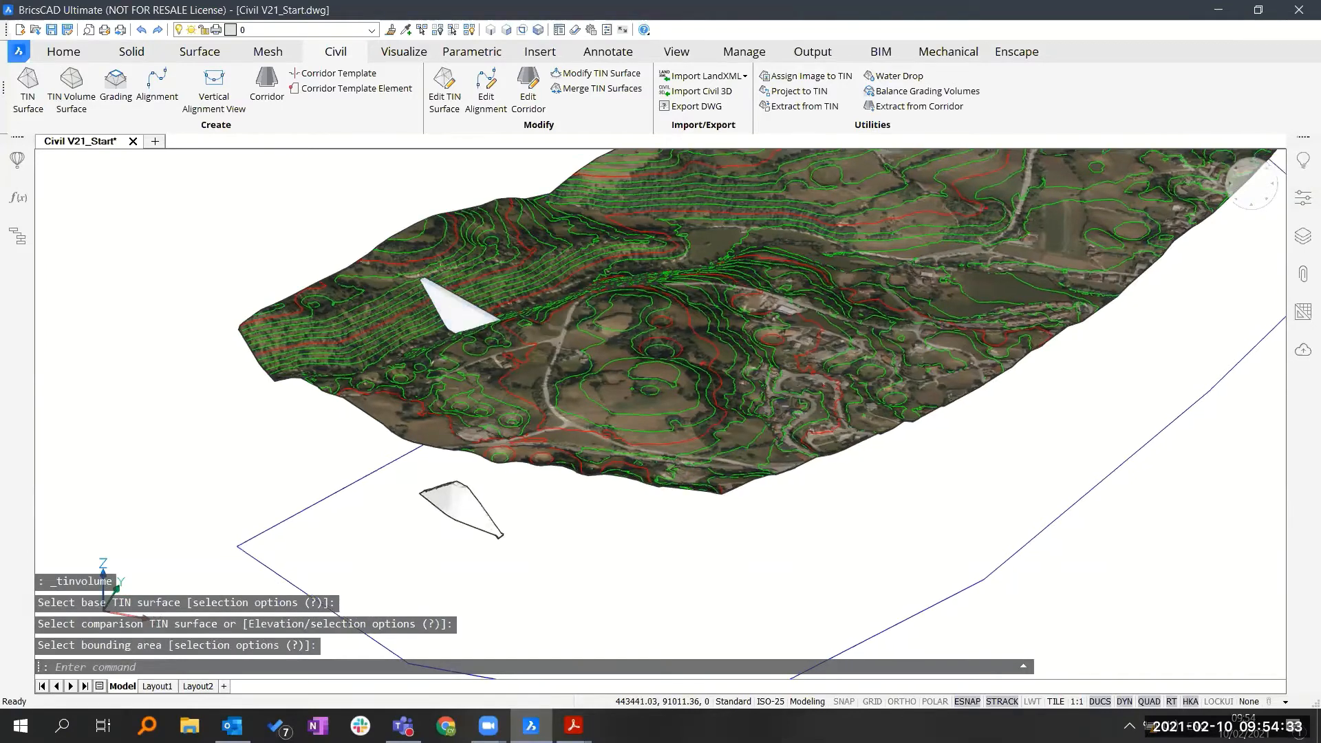
Step: Examine the TIN volume surface's cut and fill volumes in its properties and clear the selection
scroll(564, 402, up, 3)
middle_drag(564, 402, 654, 416)
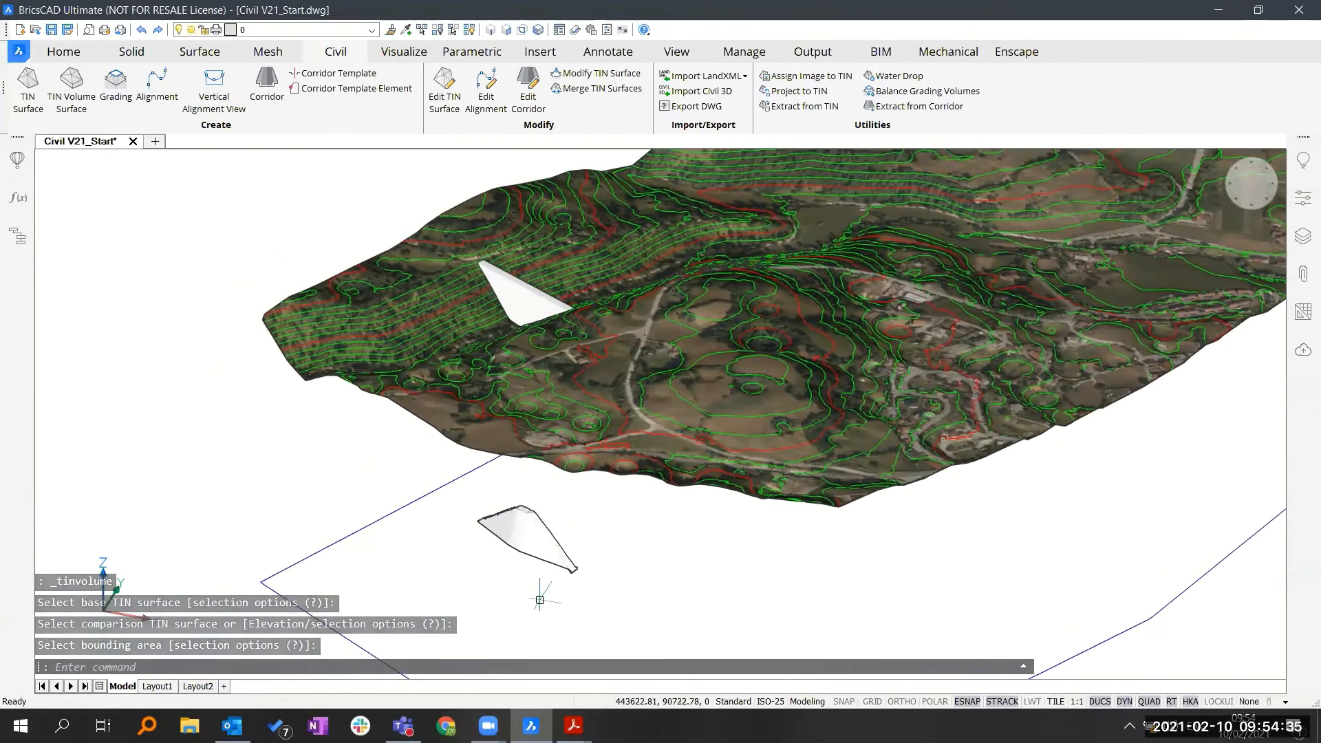
middle_drag(546, 545, 544, 538)
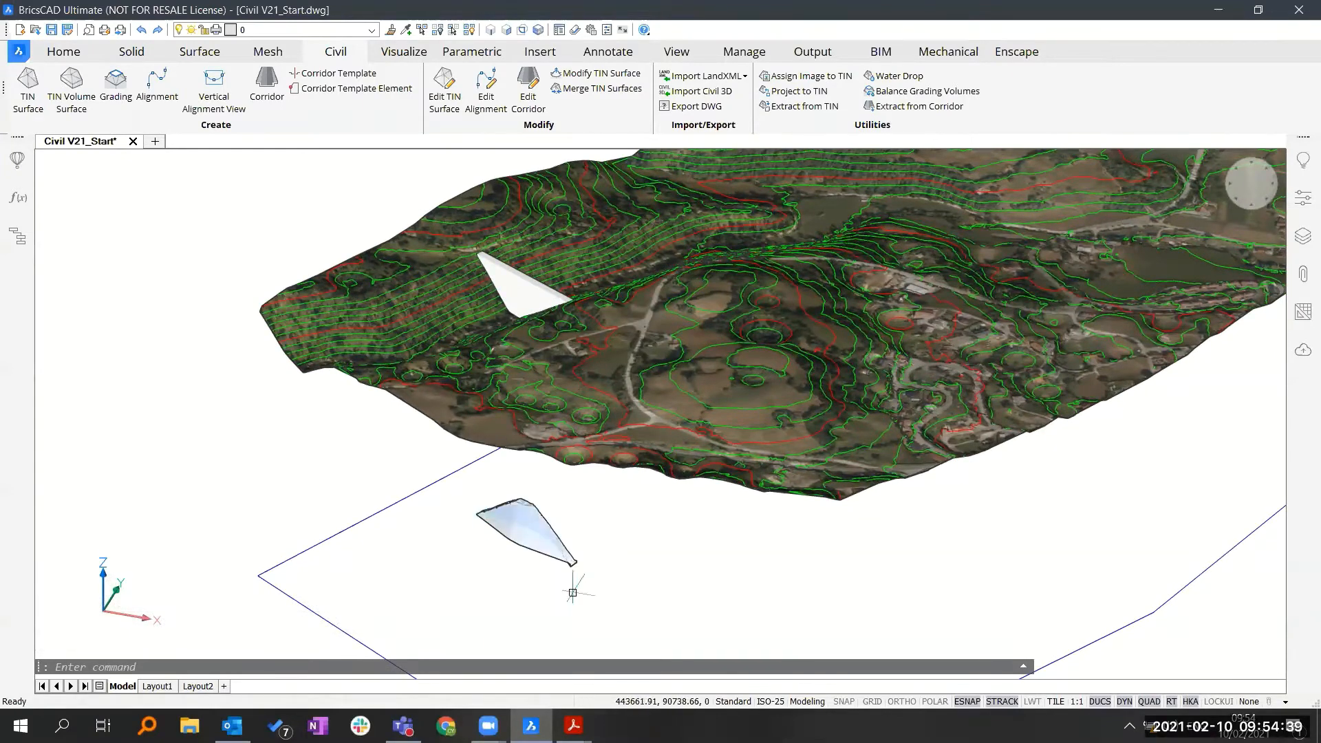
mouse_move(539, 532)
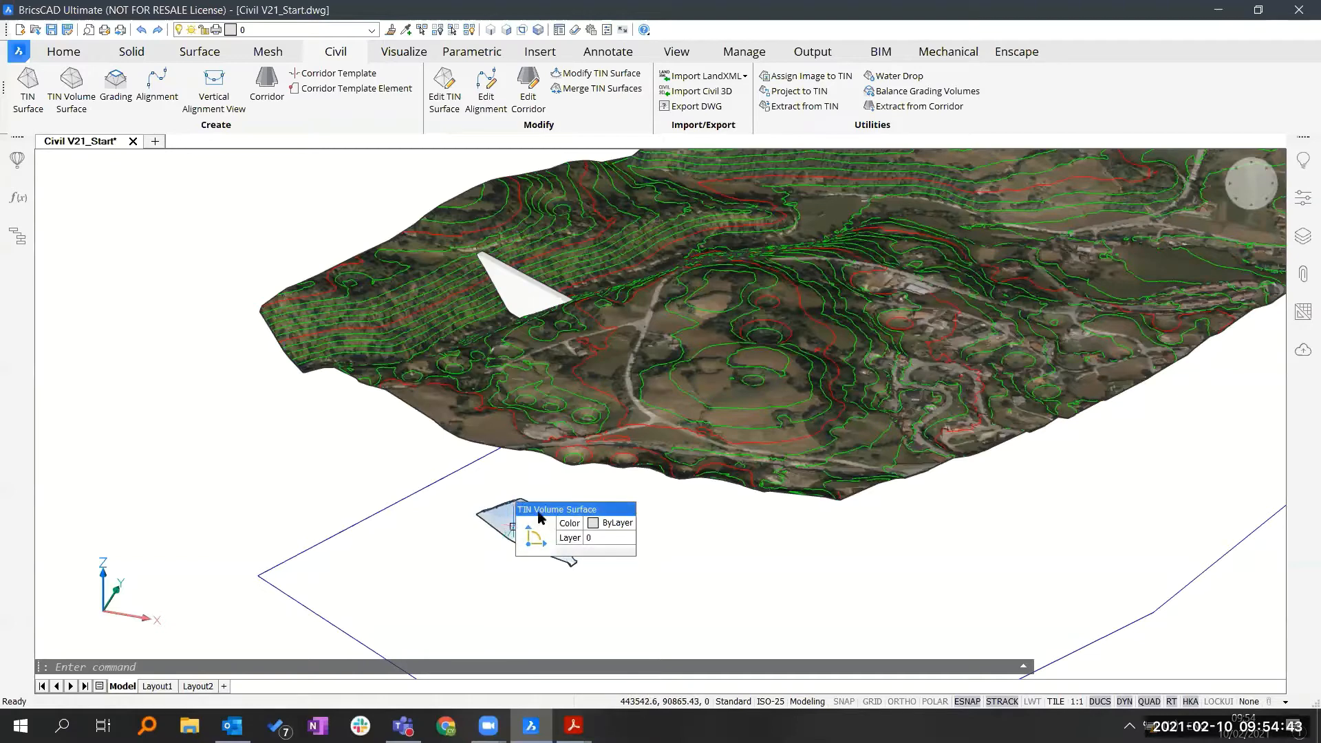
click(556, 515)
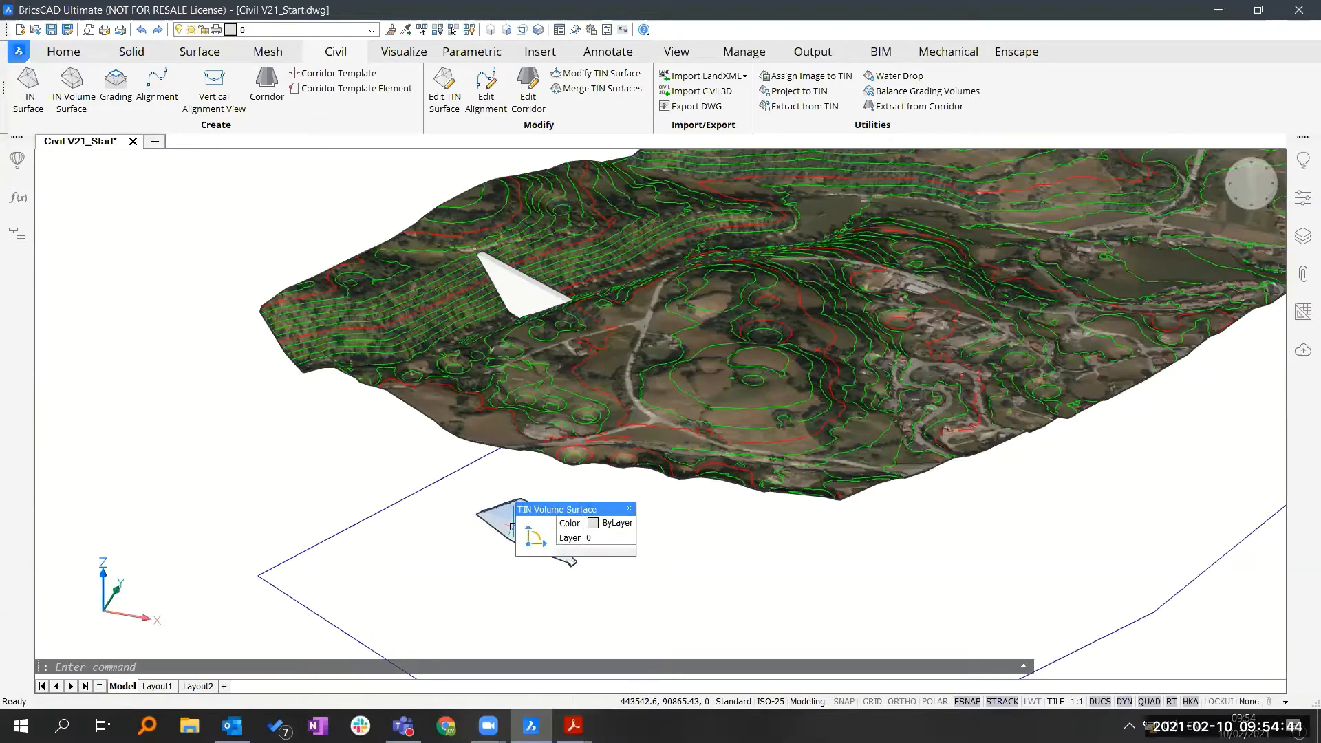
click(1302, 199)
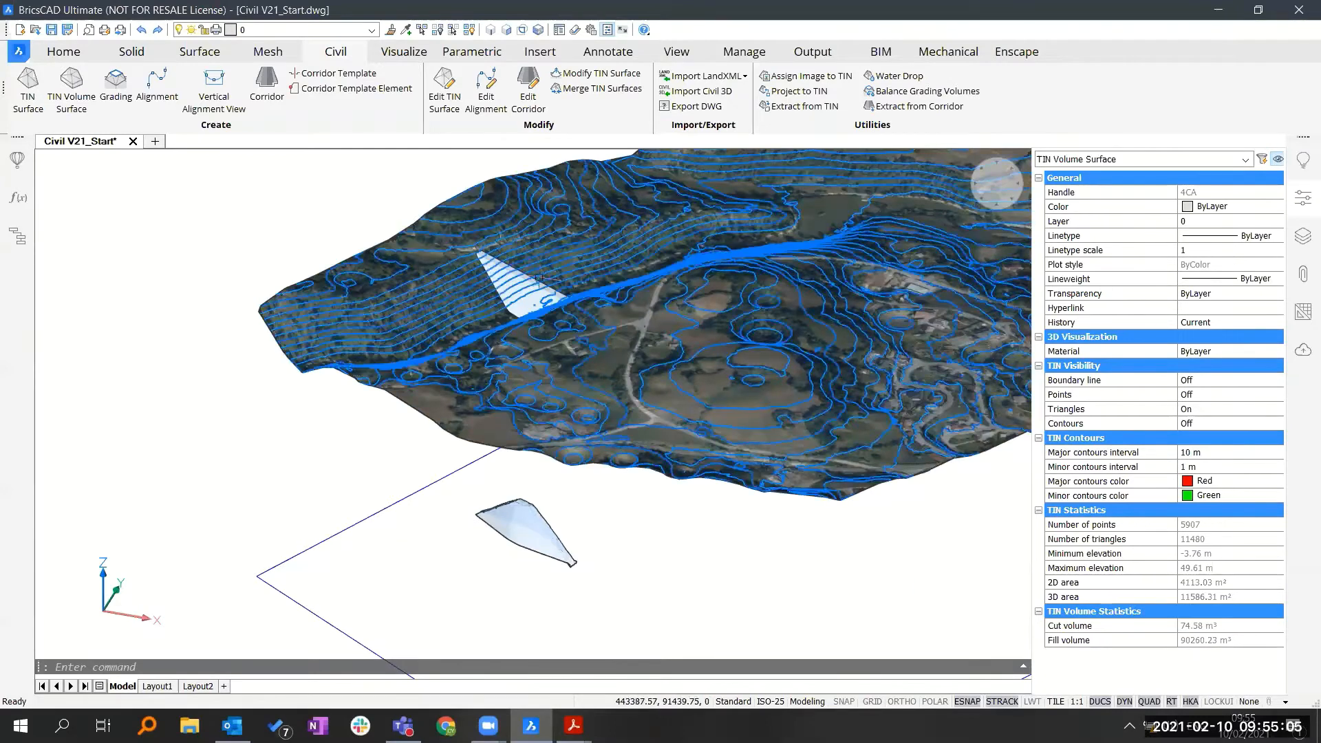
key(Escape)
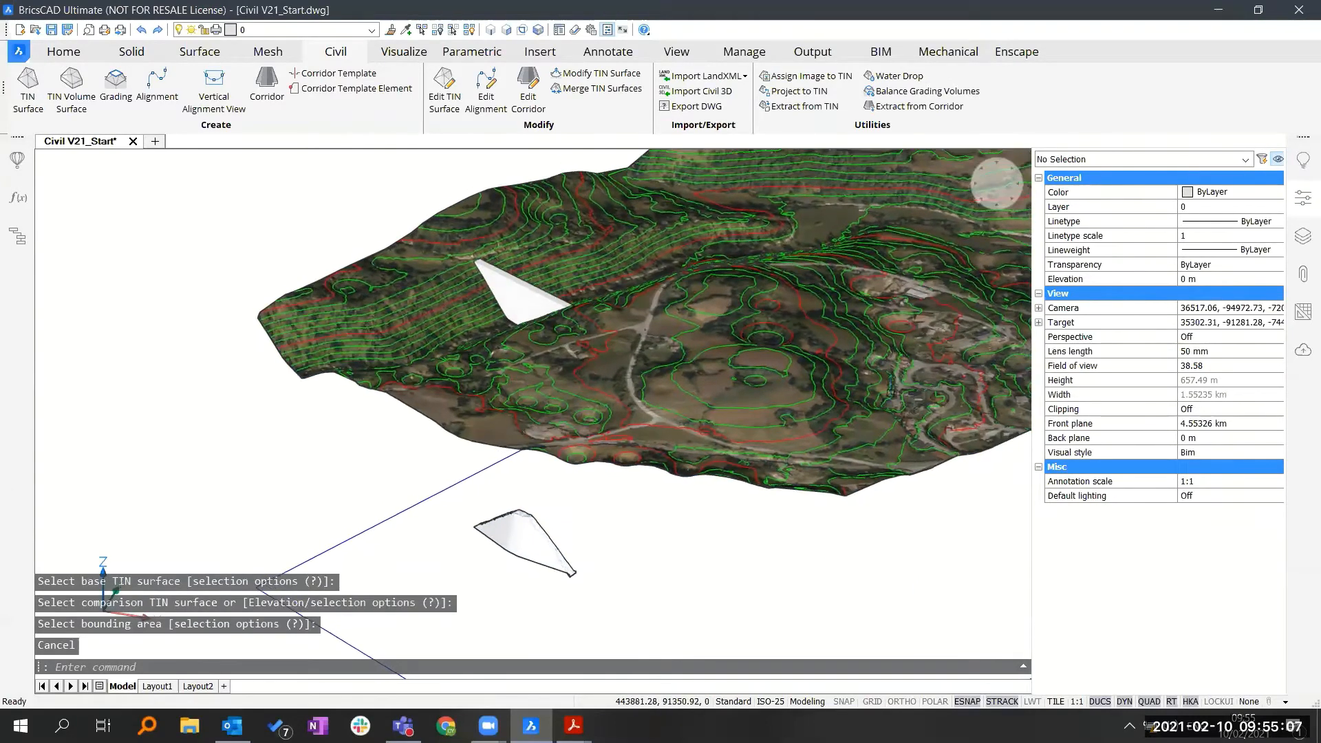
click(1303, 198)
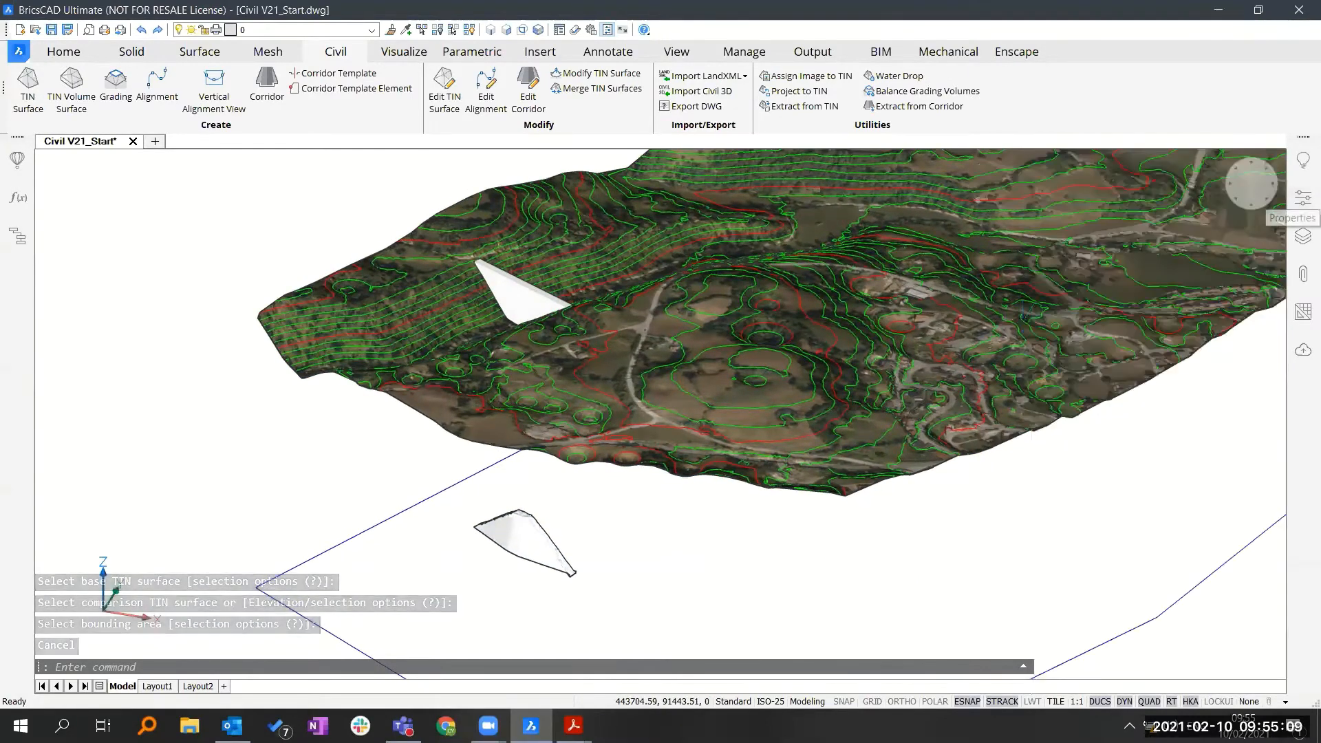
Step: Extract the body enclosed between the dam and terrain TIN surfaces, using the between Surfaces option
scroll(661, 413, up, 5)
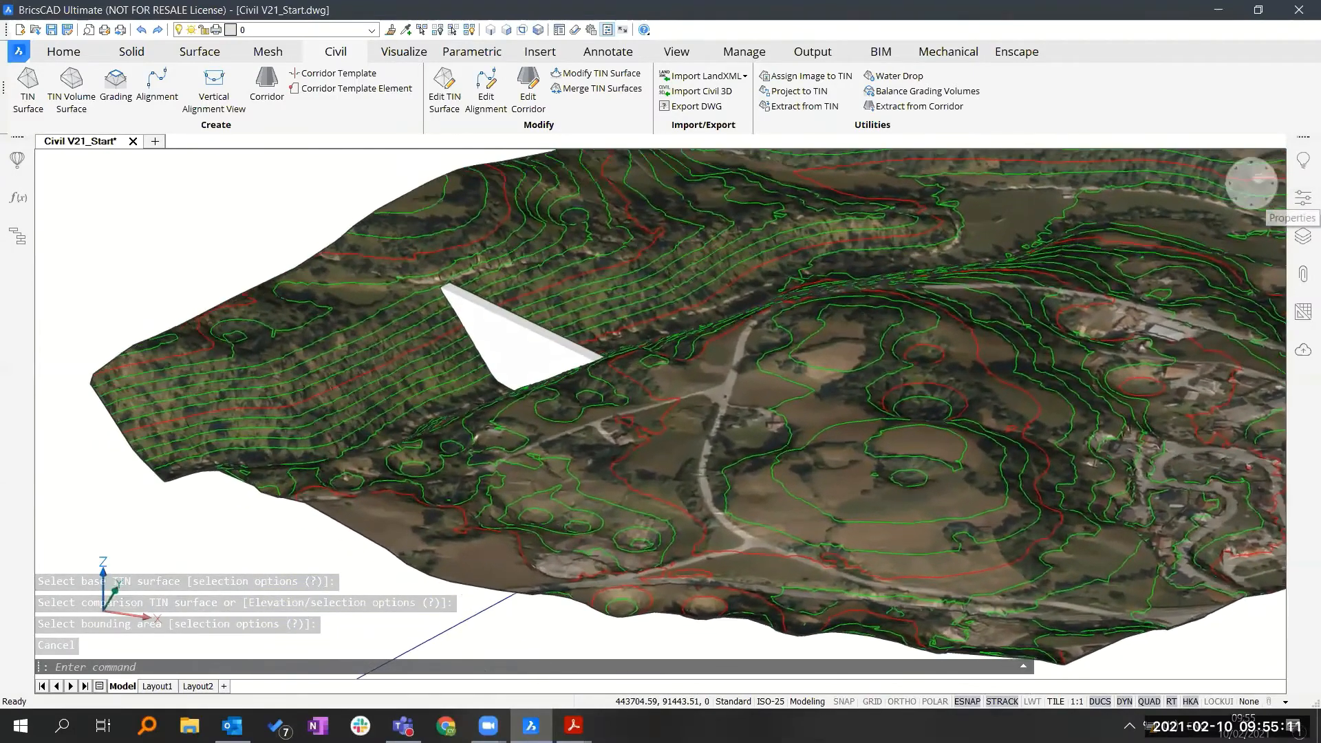
mouse_move(661, 330)
shift+middle_down()
mouse_move(609, 317)
mouse_move(640, 330)
shift+middle_up()
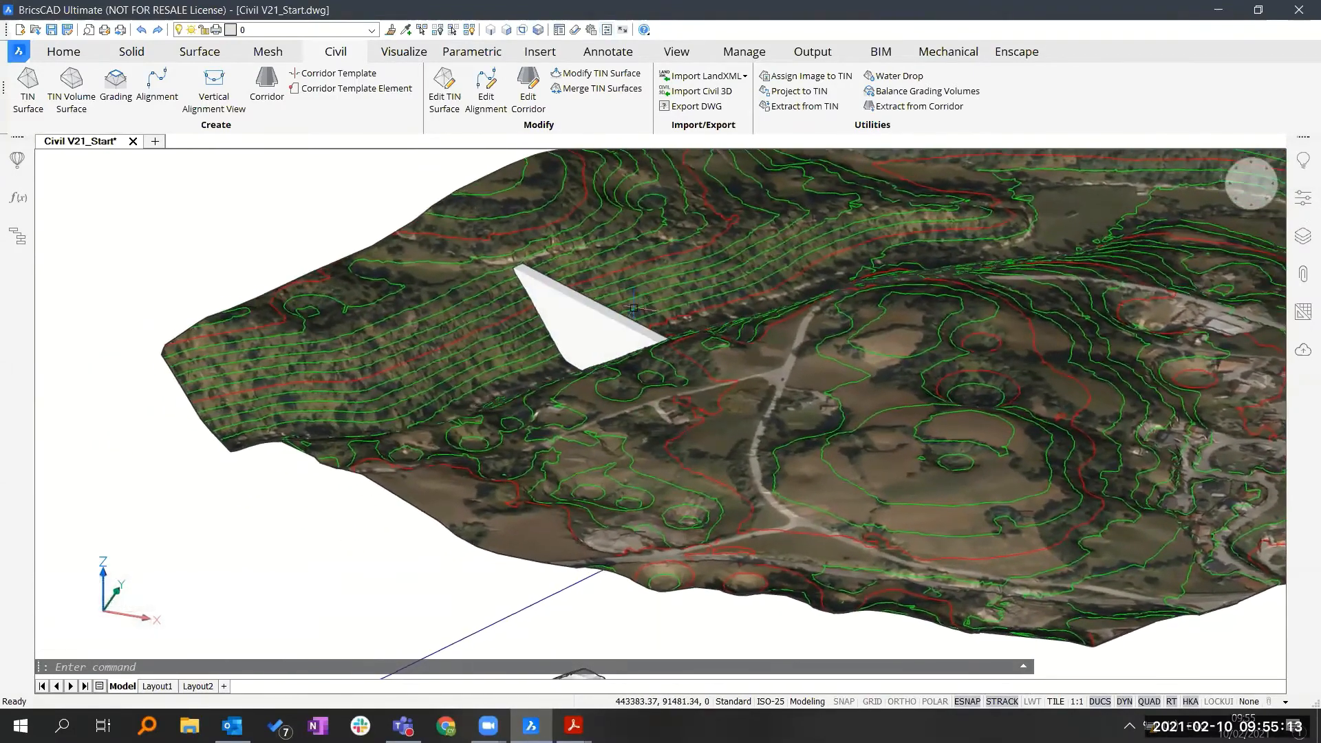
click(795, 107)
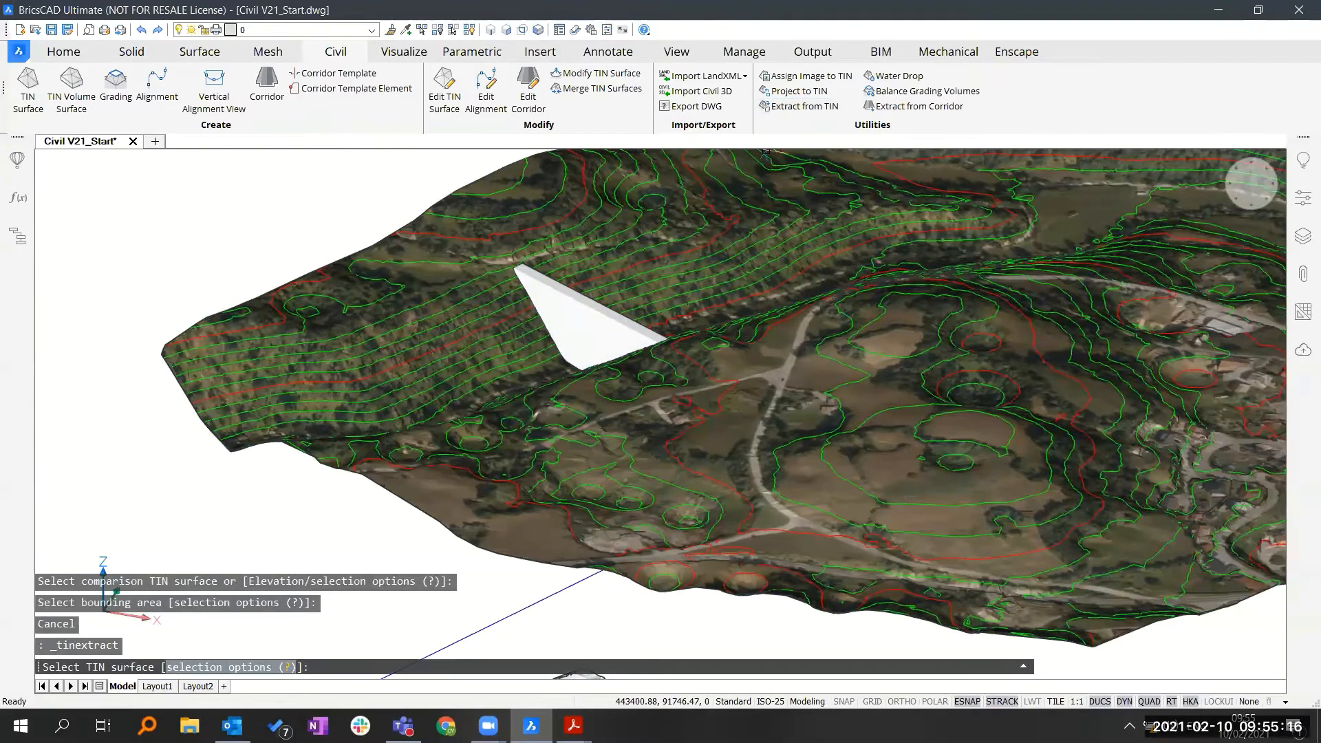
click(602, 316)
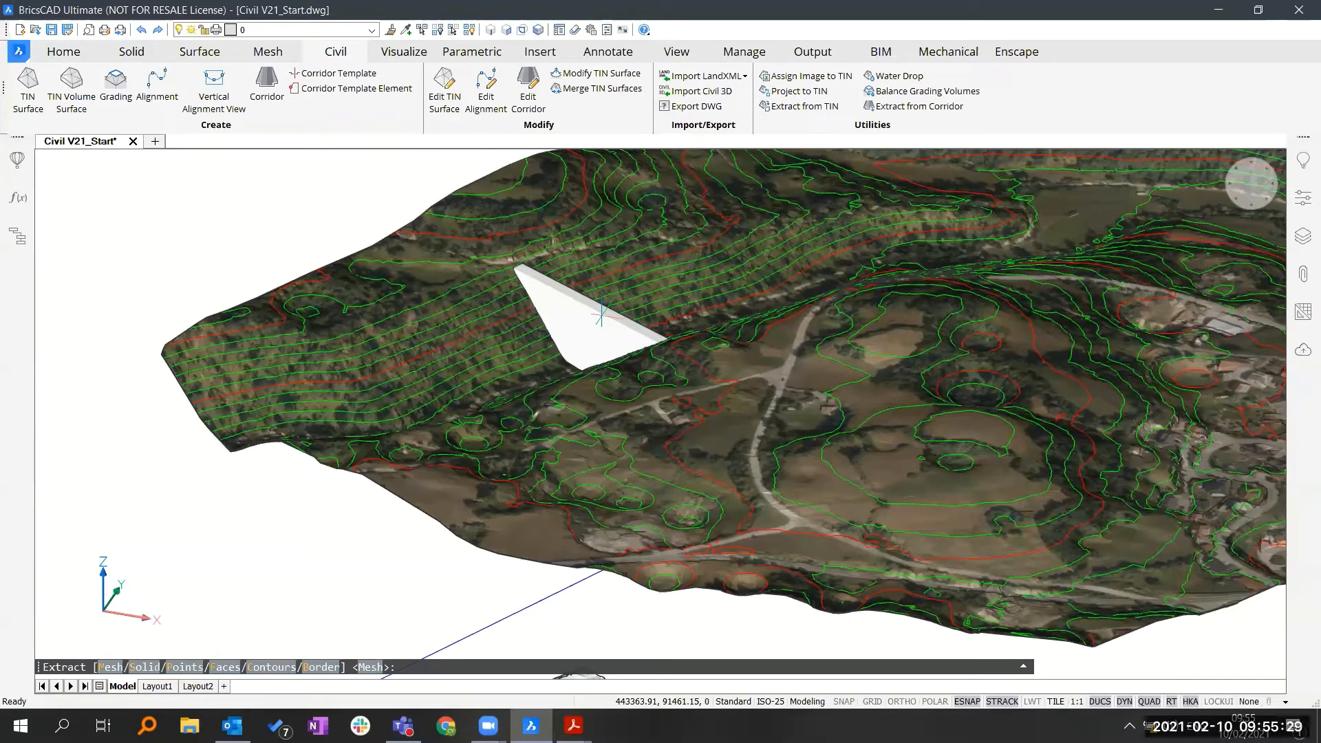
key(Return)
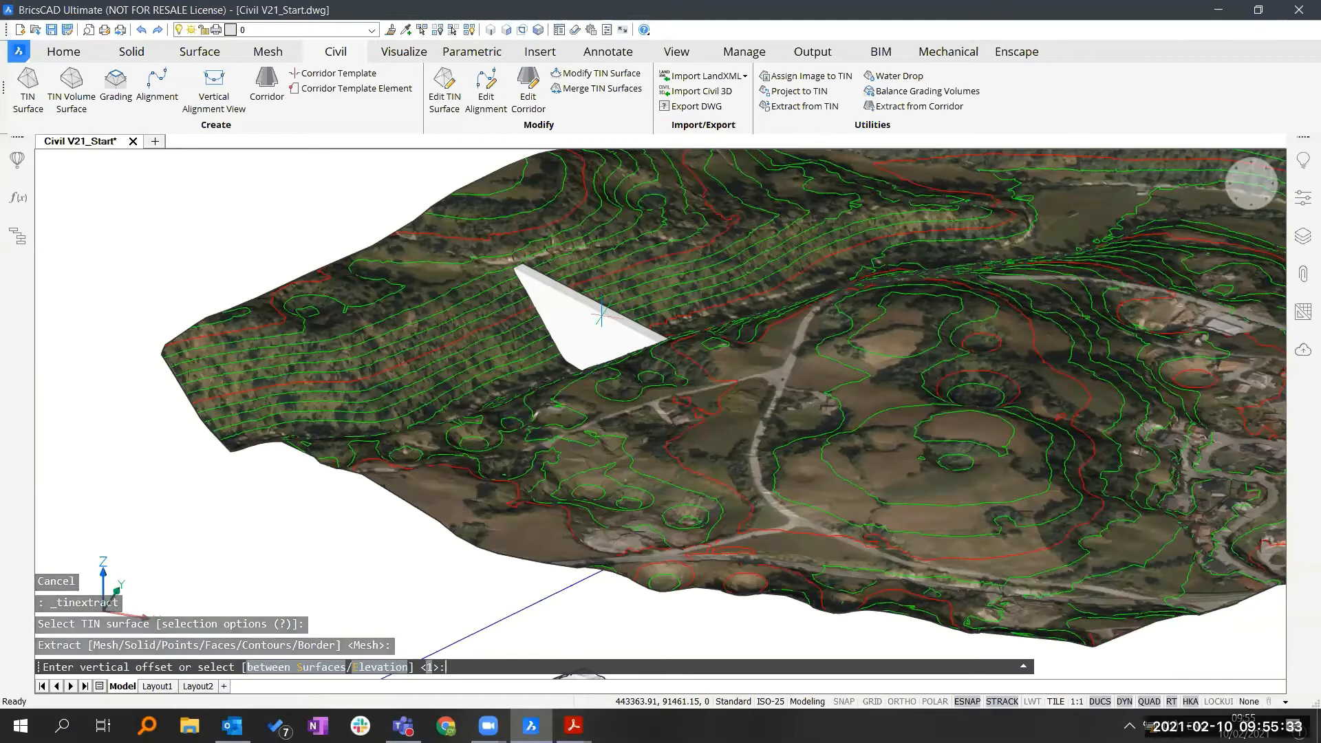
text(s)
key(Return)
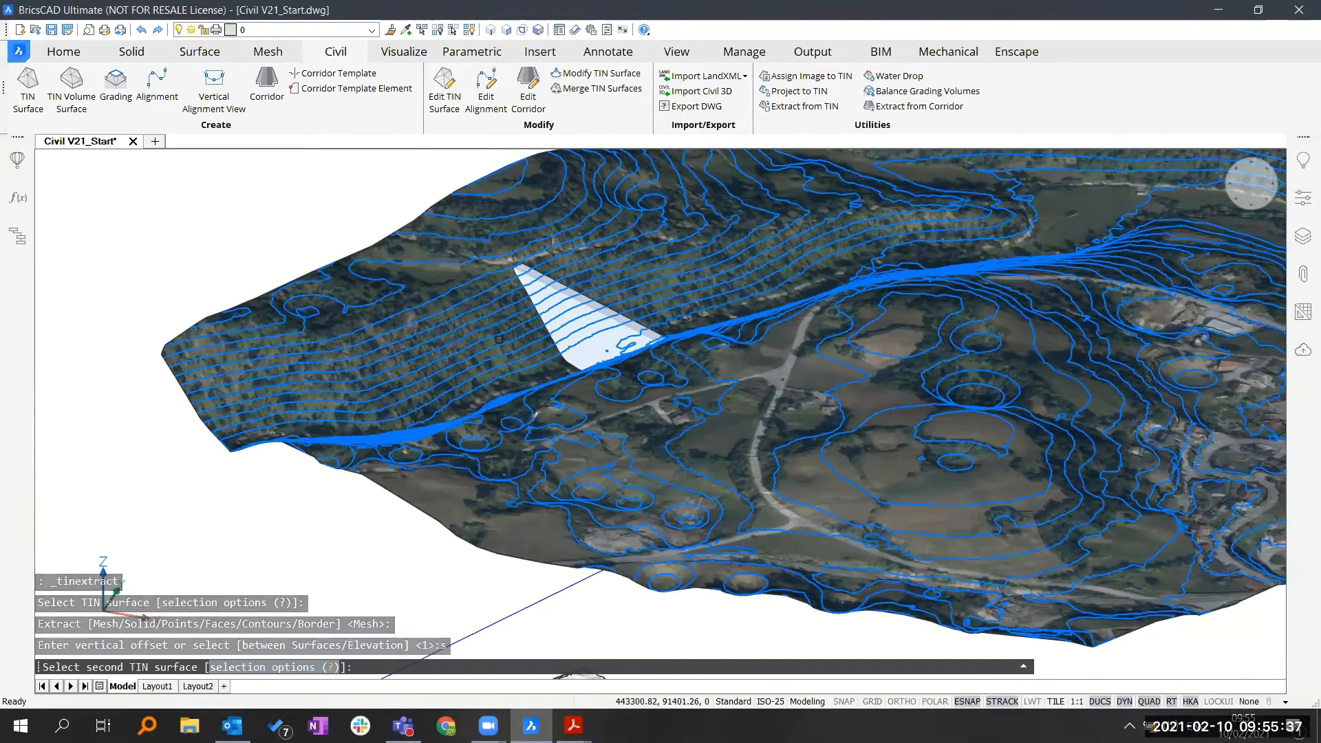
click(499, 339)
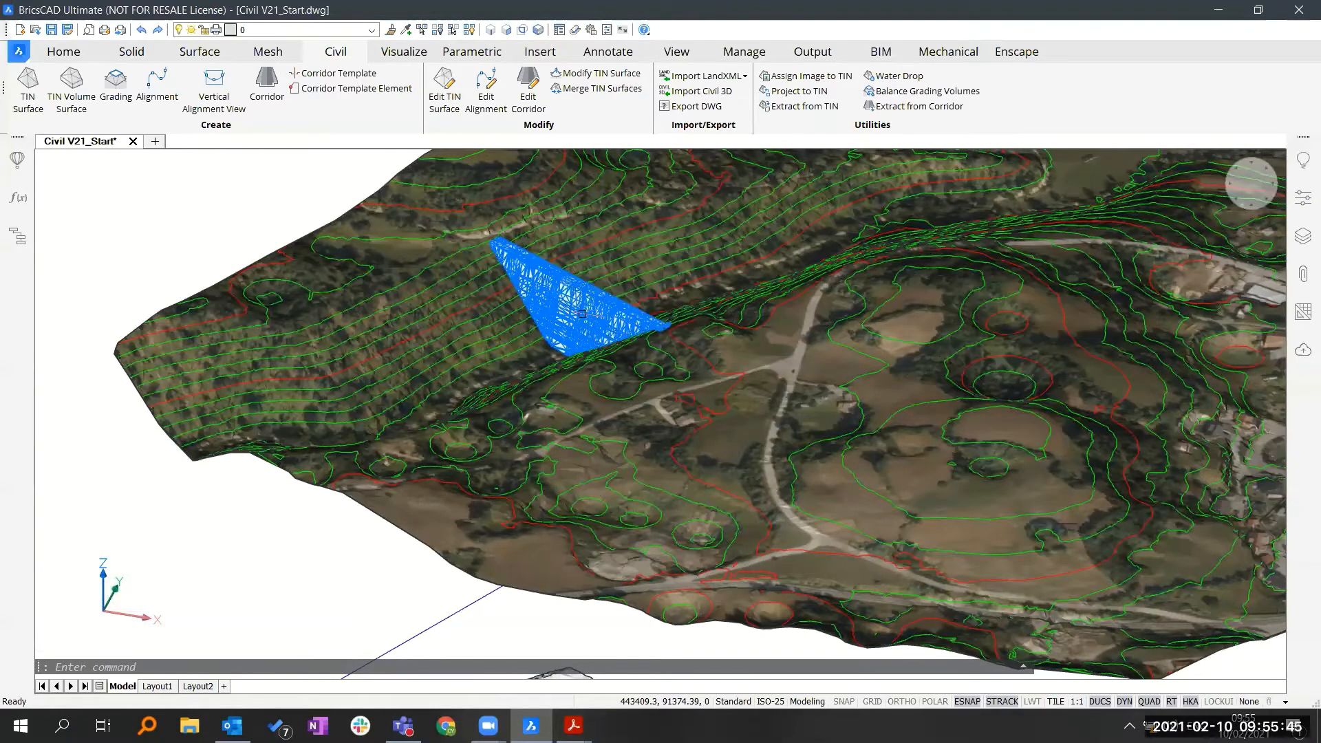
Step: Move the extracted dam body 200 m straight down, below the terrain
click(603, 320)
scroll(603, 320, down, 1)
key(Escape)
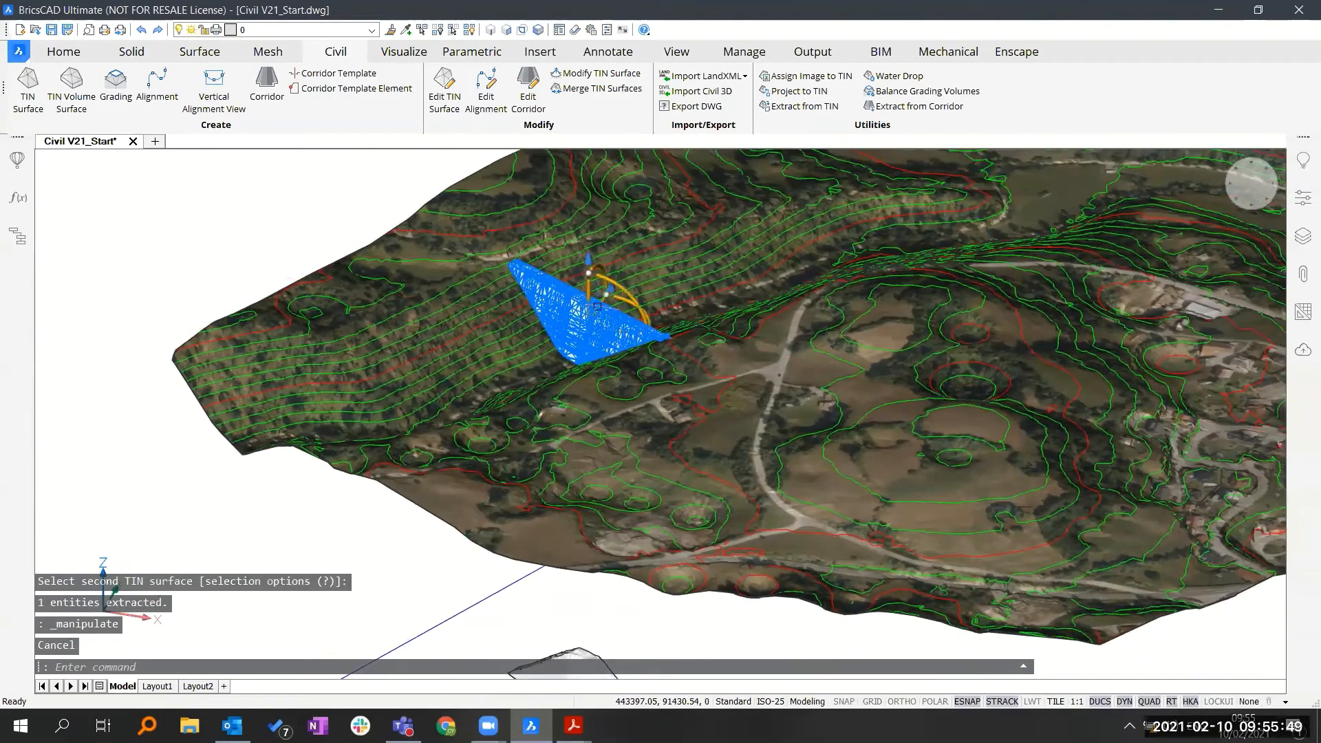
text(m)
key(Return)
click(590, 364)
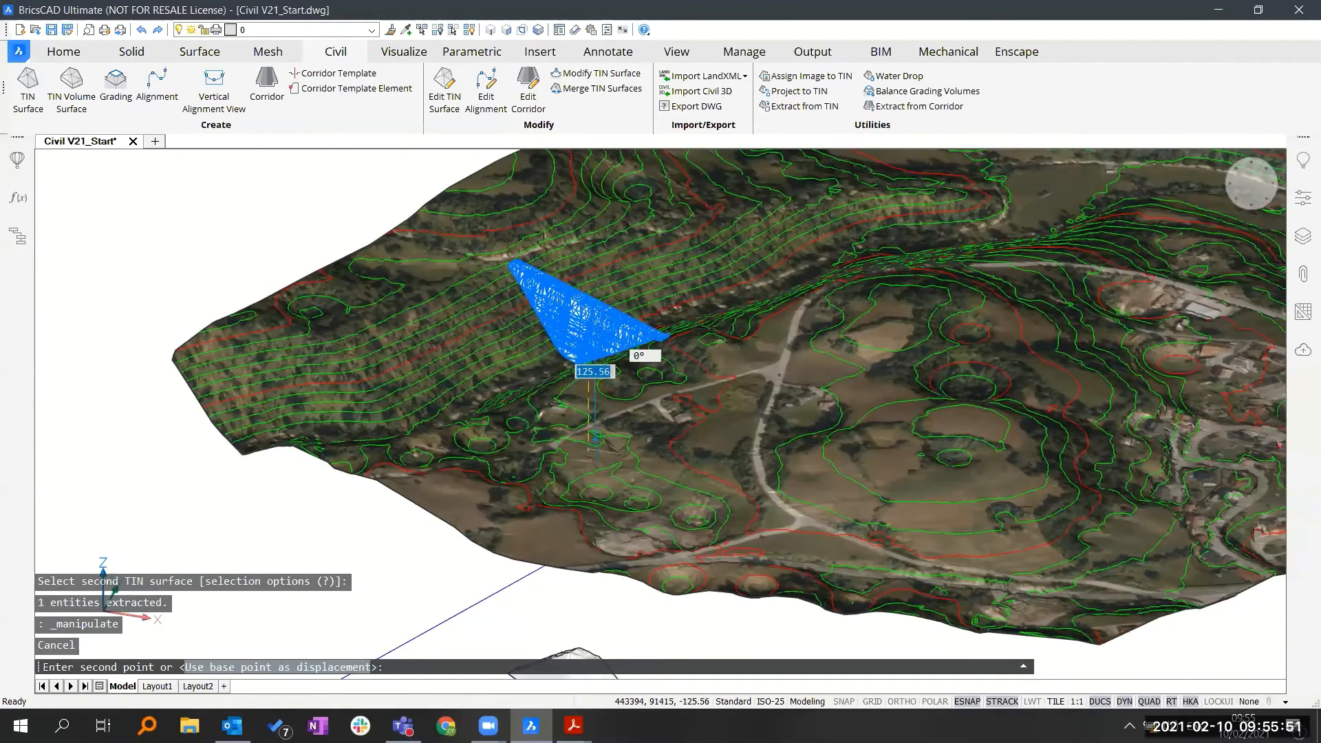
text(200)
key(Return)
shift+middle_drag(586, 605, 829, 383)
shift+middle_drag(713, 297, 585, 347)
key(Escape)
Step: Turn on the Parcels and Platform-bound layers to show the parcel outlines and the platform boundary
scroll(702, 387, up, 4)
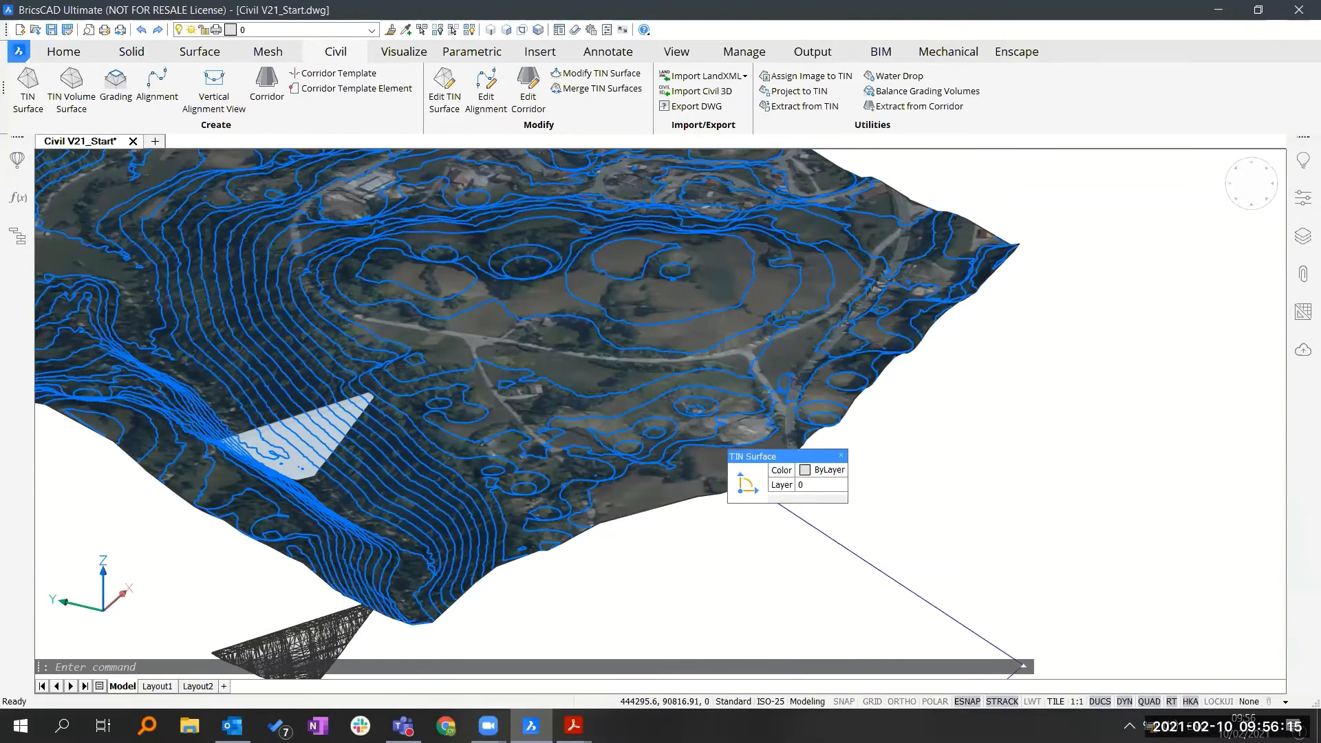
scroll(717, 497, up, 2)
click(1300, 244)
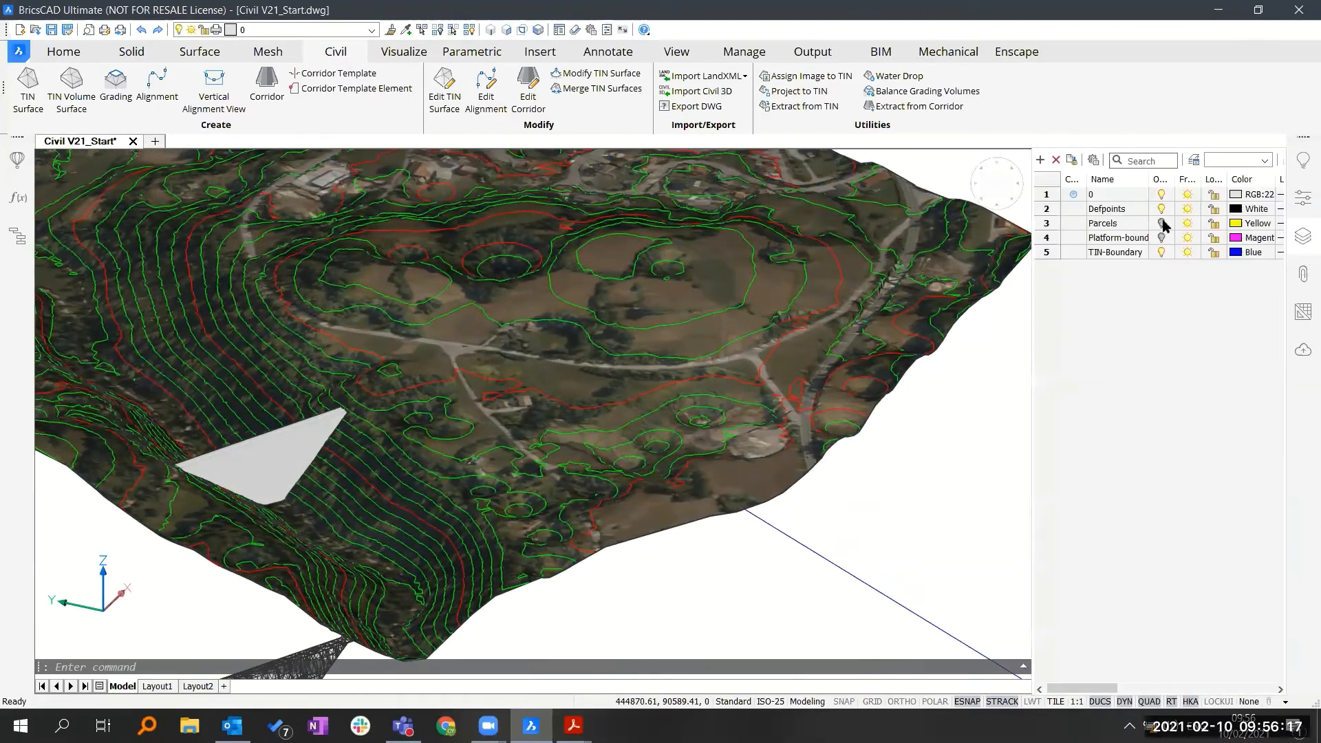
click(1160, 223)
click(1162, 238)
click(1303, 237)
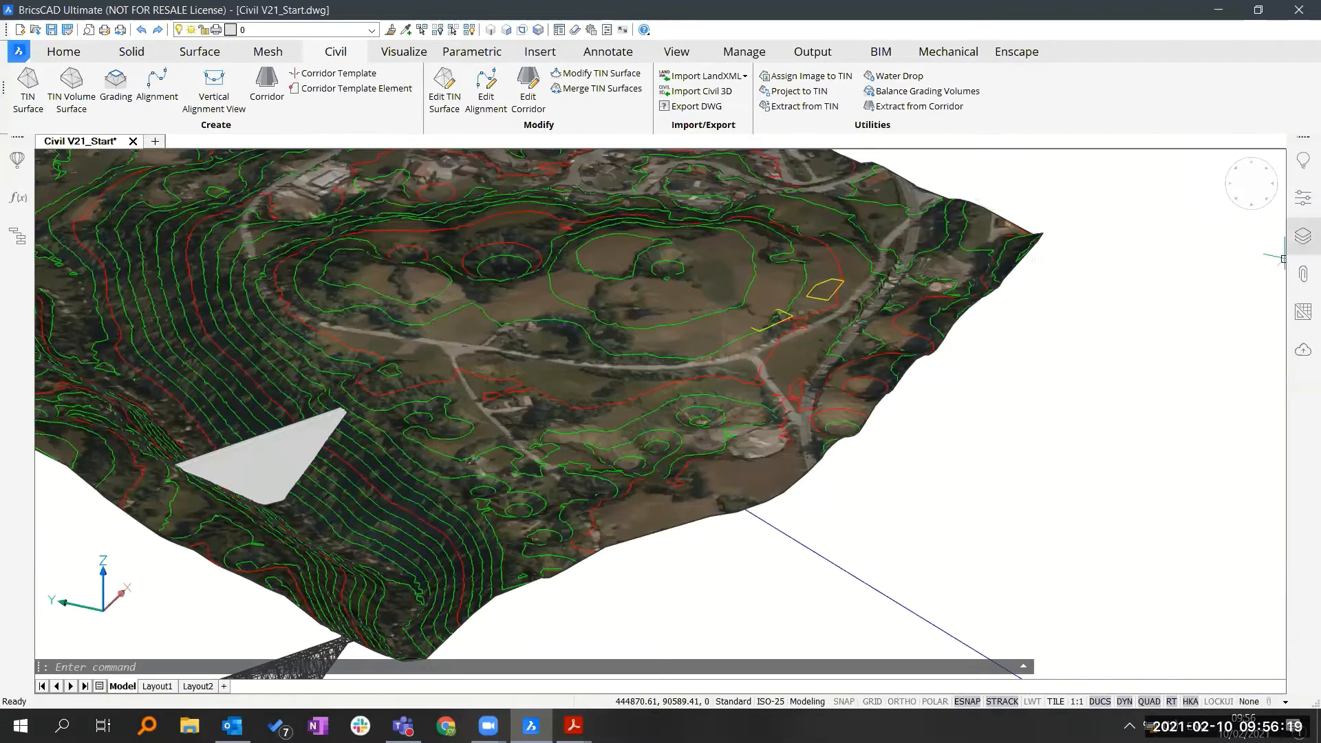
scroll(482, 376, down, 1)
scroll(611, 380, down, 2)
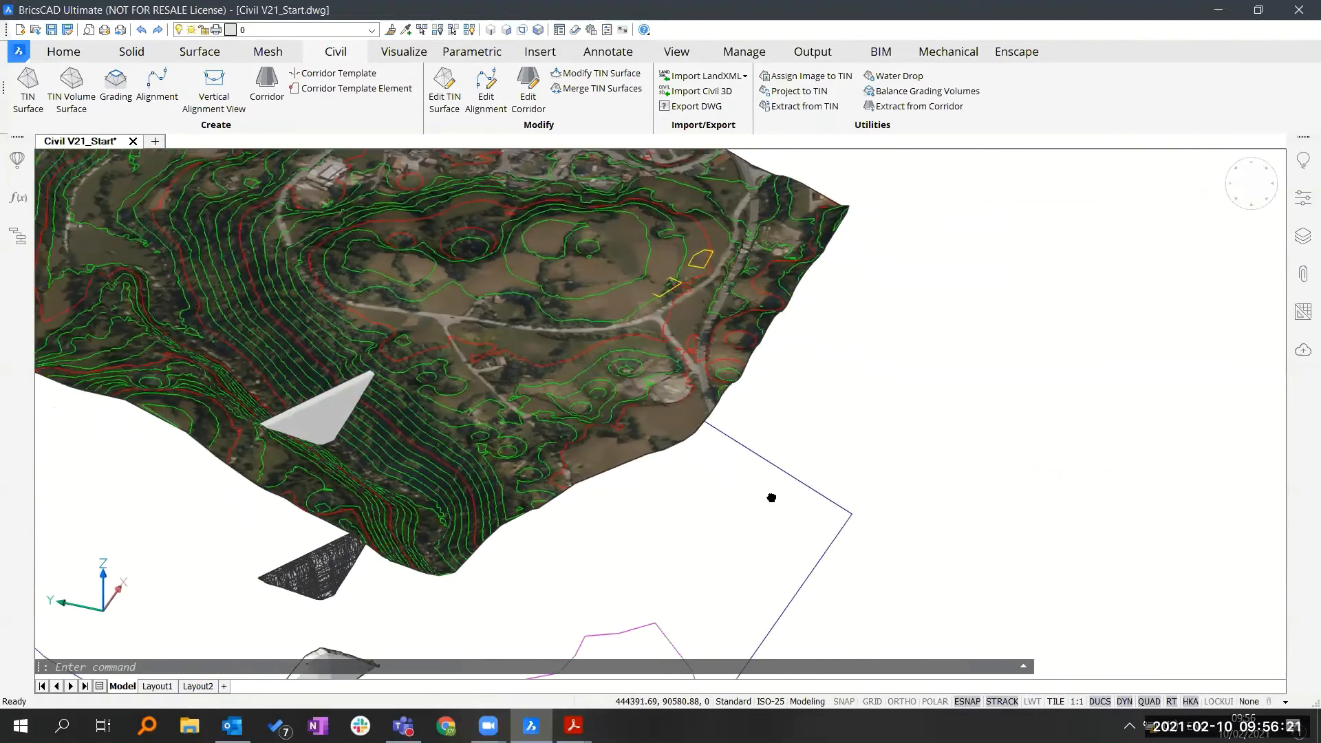
middle_drag(665, 571, 717, 448)
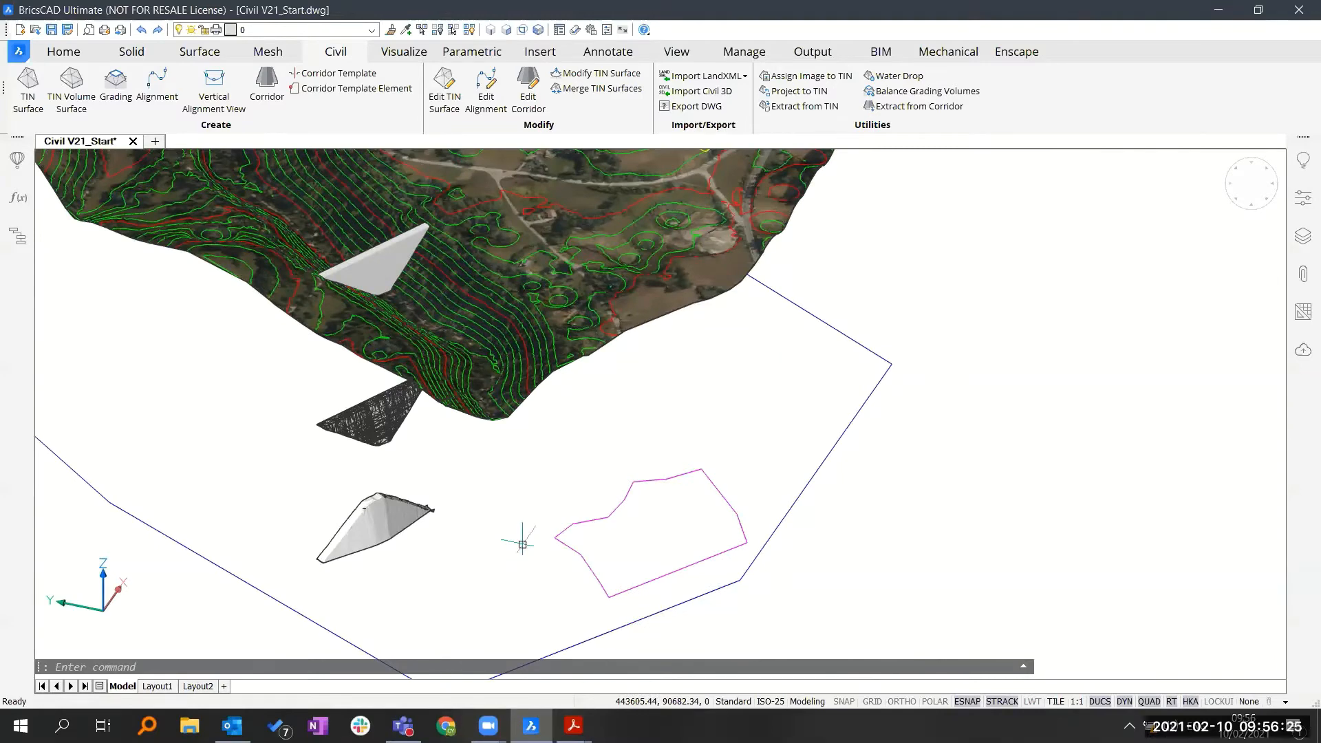
shift+middle_drag(522, 543, 523, 541)
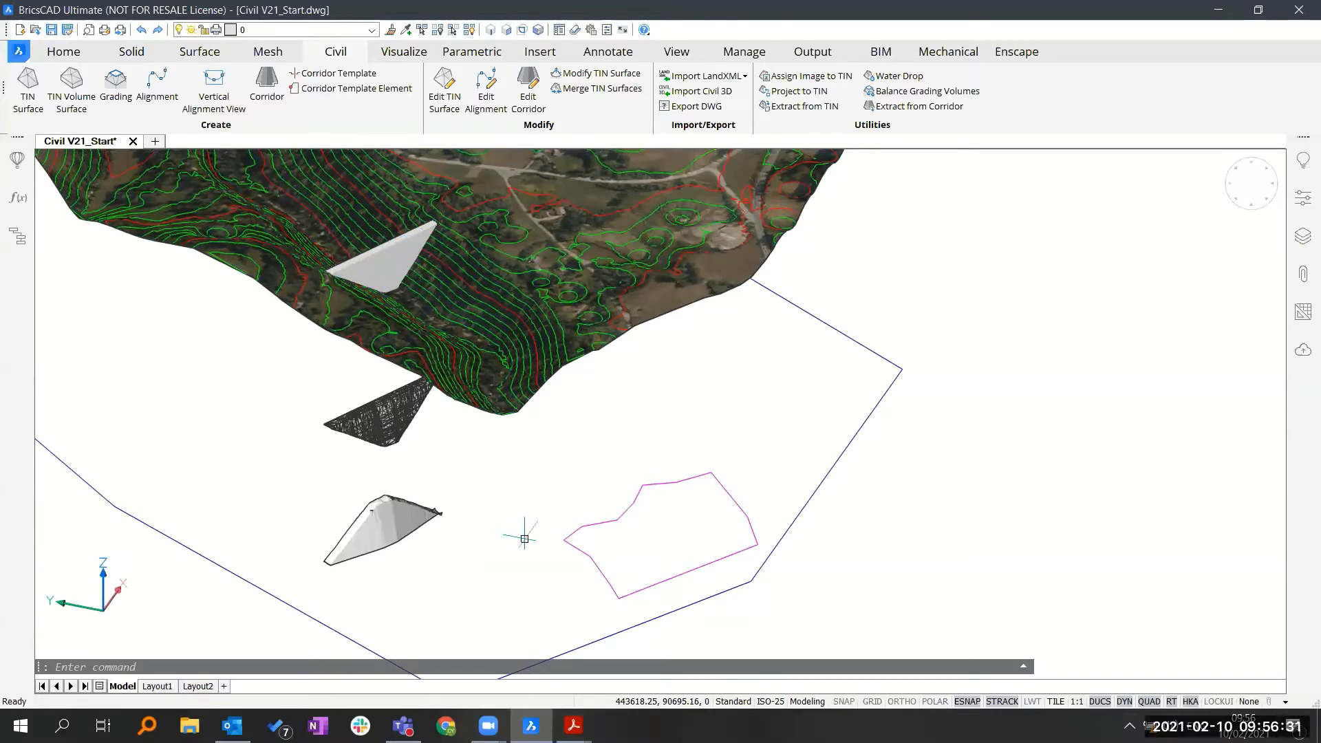
shift+middle_drag(560, 460, 564, 471)
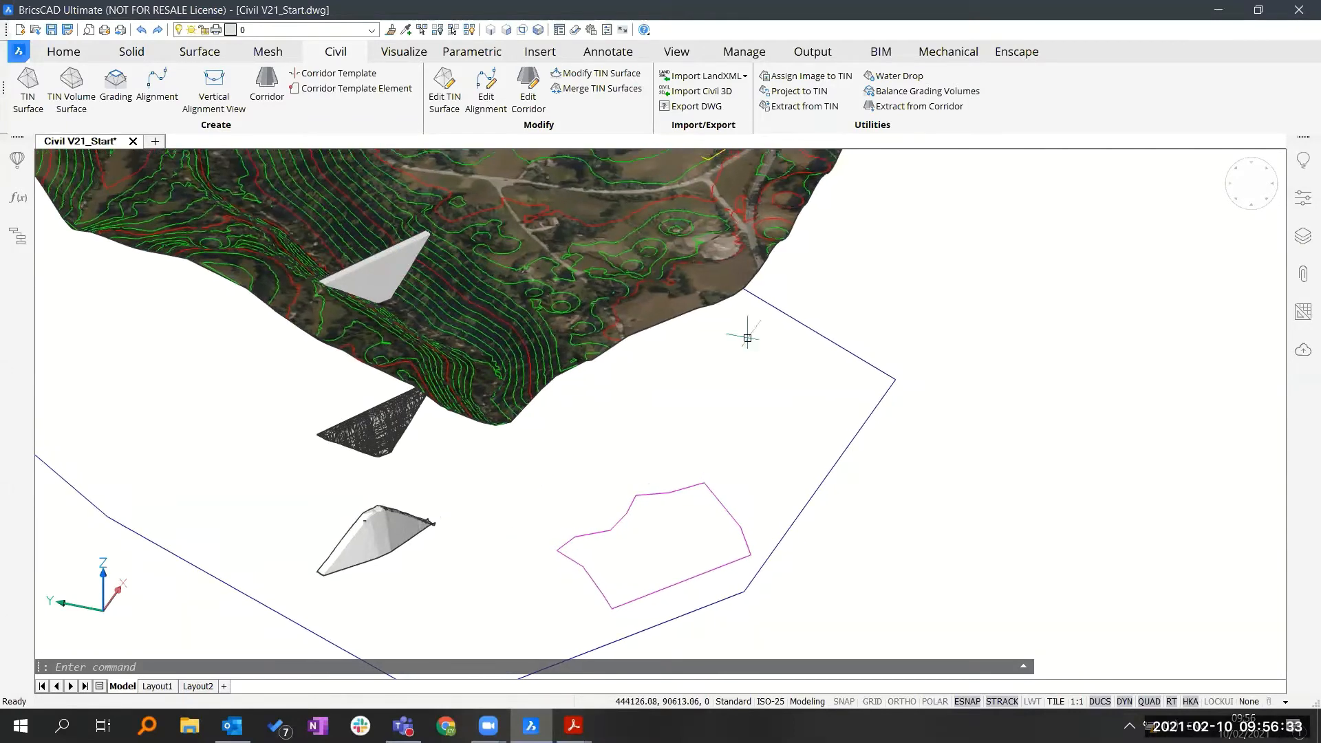
Step: Project the platform boundary outline onto the terrain TIN surface, keeping the original outline
click(801, 91)
click(612, 318)
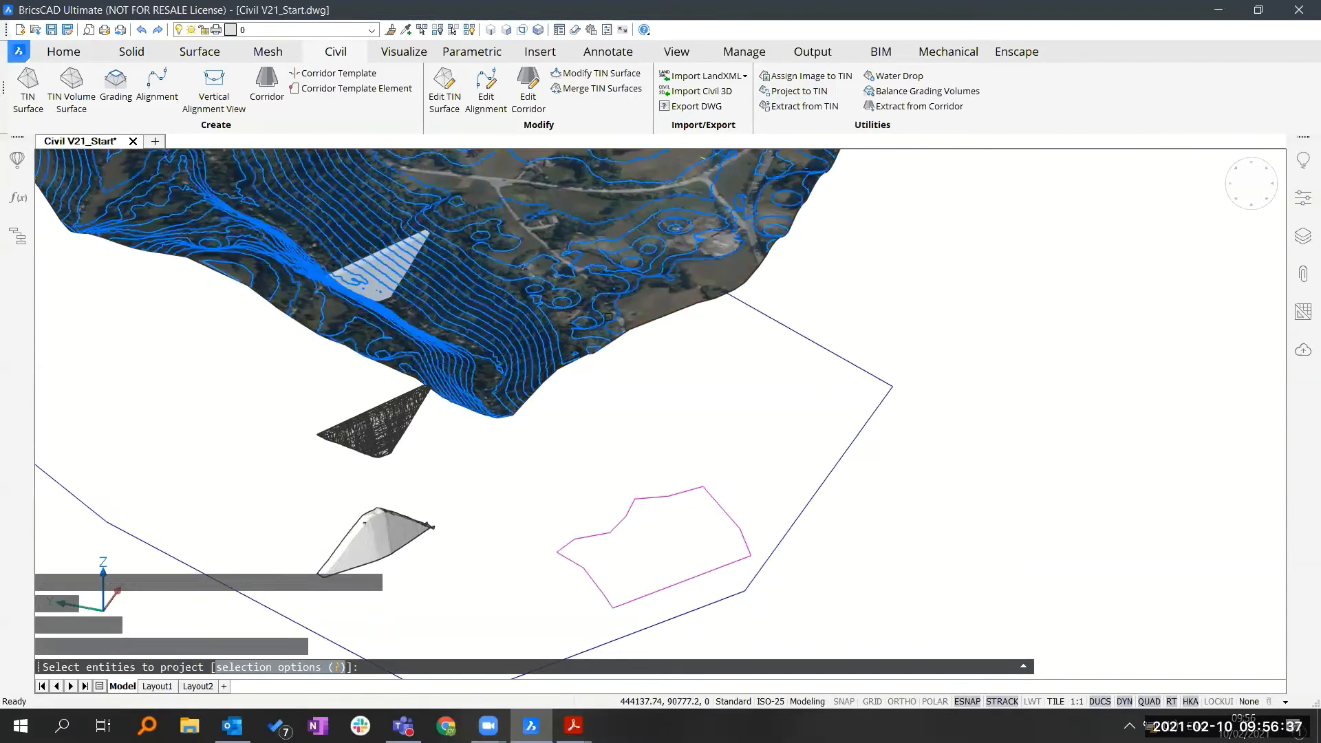
click(681, 493)
key(Return)
key(Return)
Step: Inspect the projected platform outline and the terrain contours inside it from several angles
shift+middle_drag(696, 282, 695, 255)
scroll(695, 255, up, 2)
scroll(695, 255, up, 4)
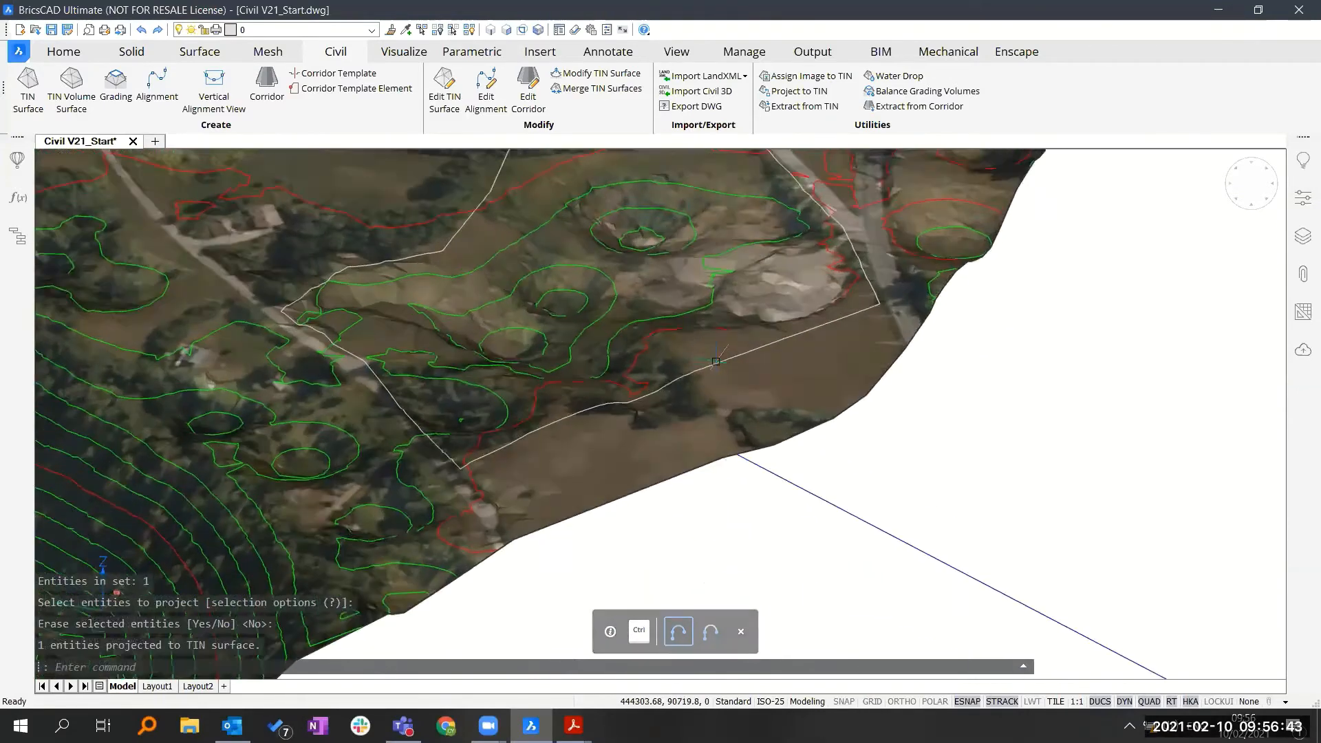
click(714, 363)
middle_drag(714, 364, 716, 446)
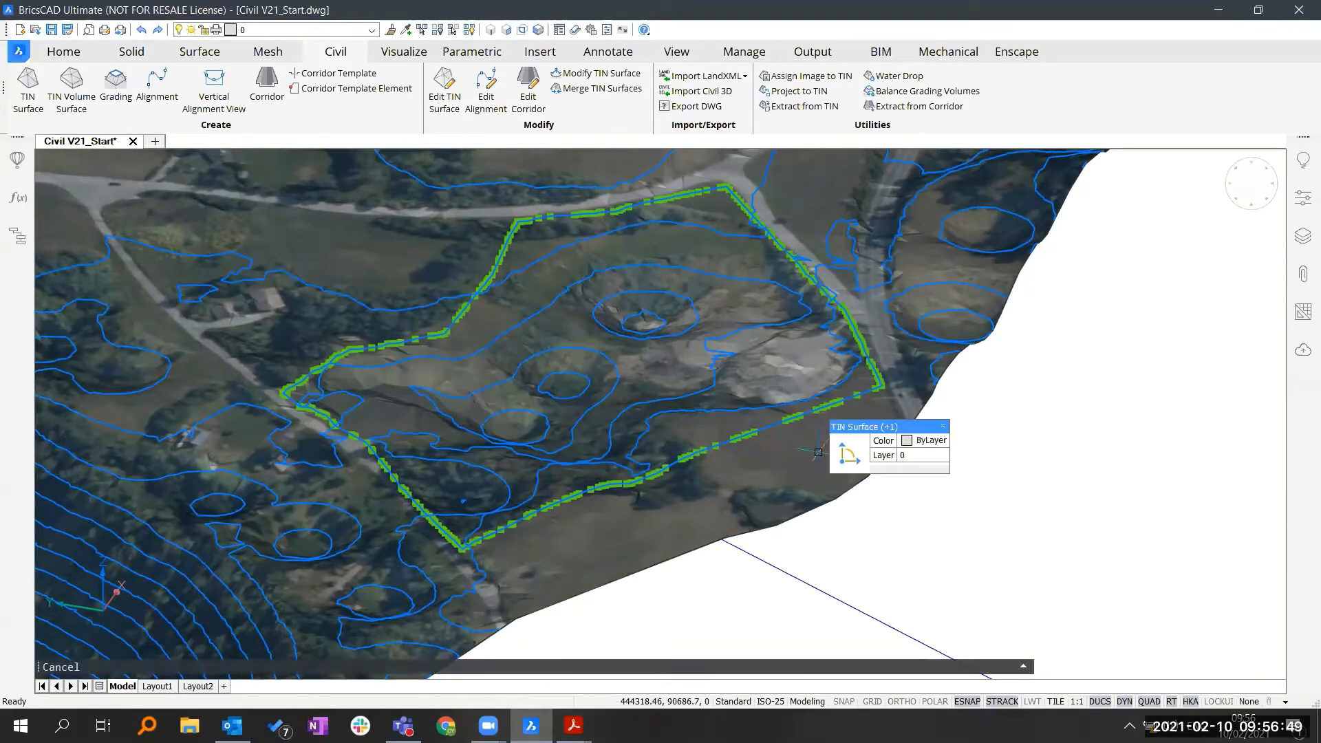
key(Escape)
shift+middle_drag(817, 452, 820, 497)
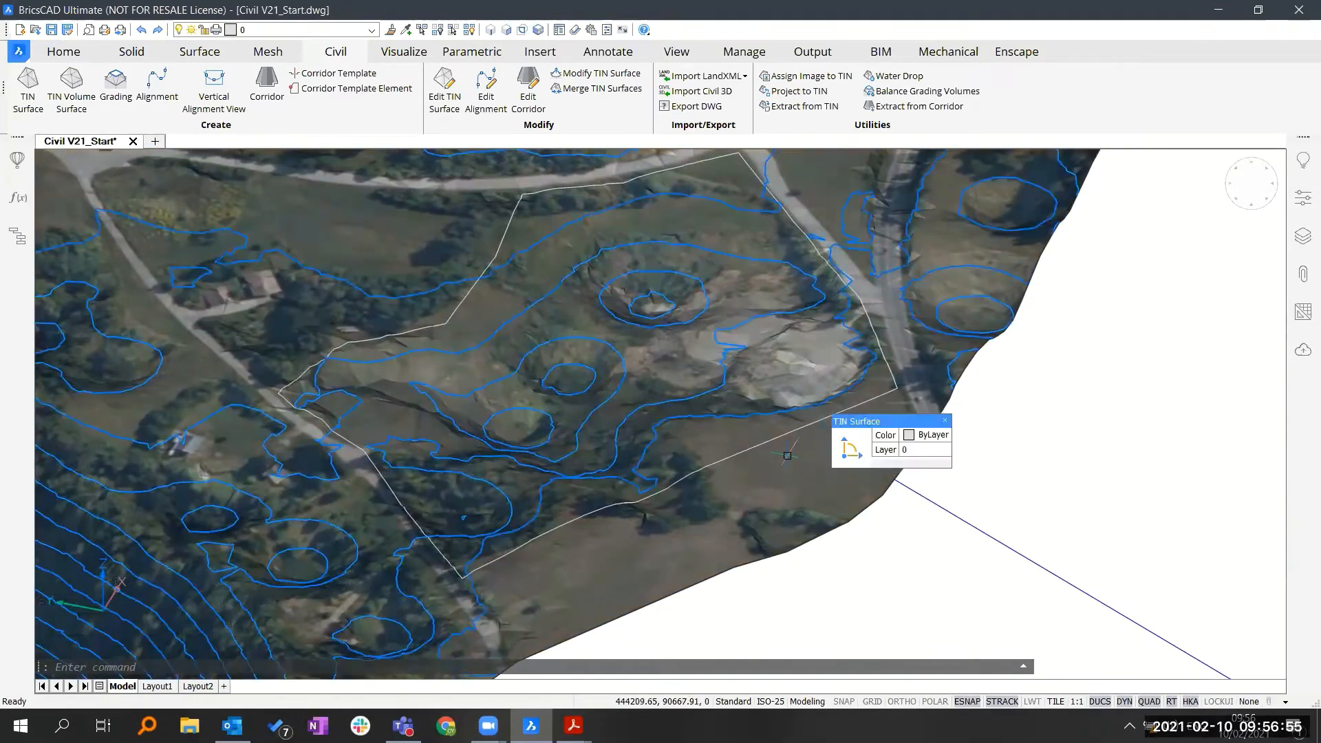
scroll(784, 461, up, 2)
mouse_move(777, 469)
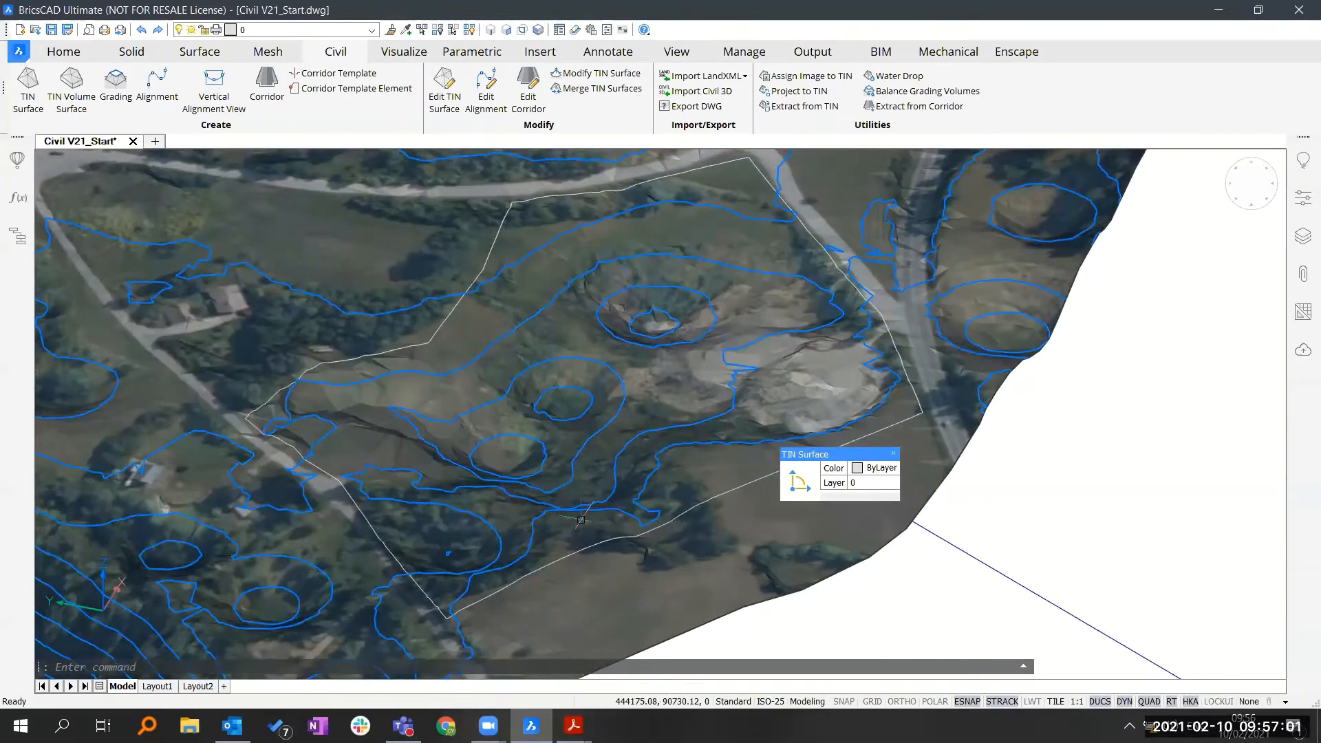
mouse_move(584, 509)
shift+middle_down()
mouse_move(609, 504)
mouse_move(593, 520)
mouse_move(582, 506)
shift+middle_up()
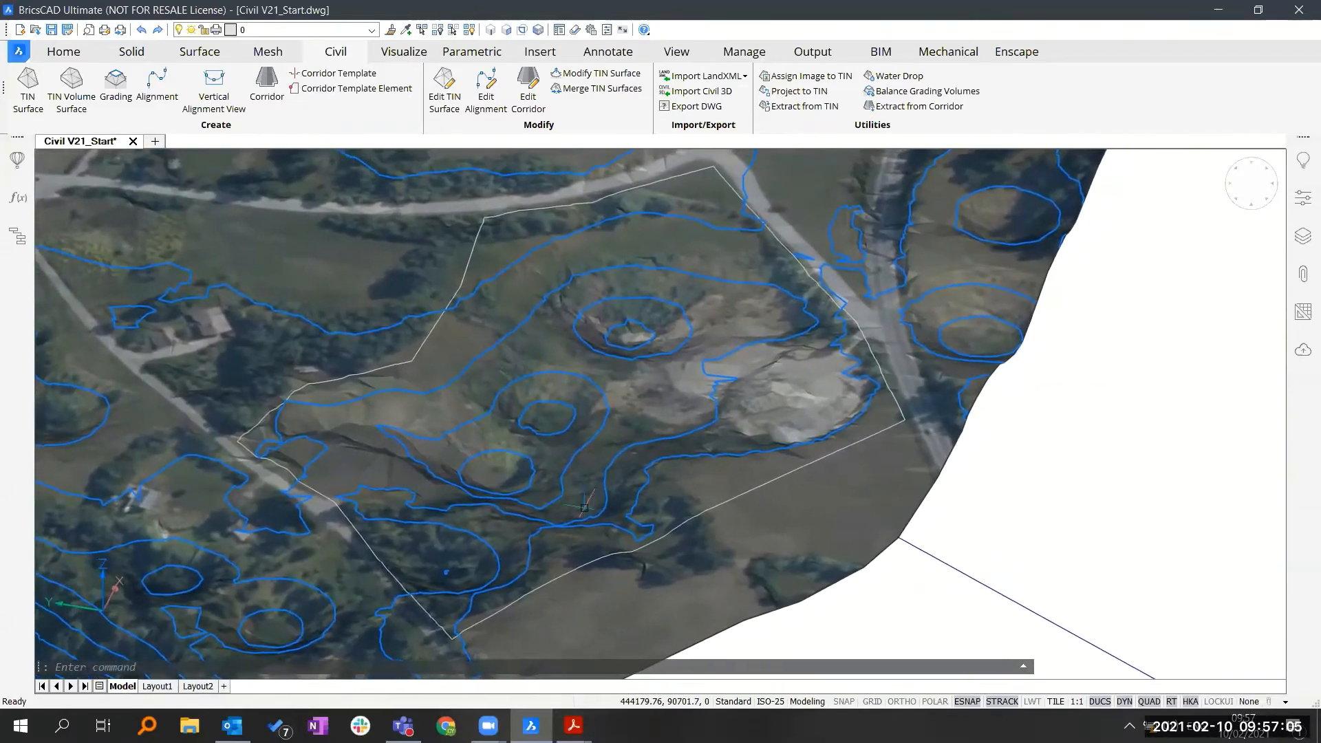
Step: Deform the existing terrain TIN surface by contour at the green contour inside the platform outline, with entity snaps off
click(597, 75)
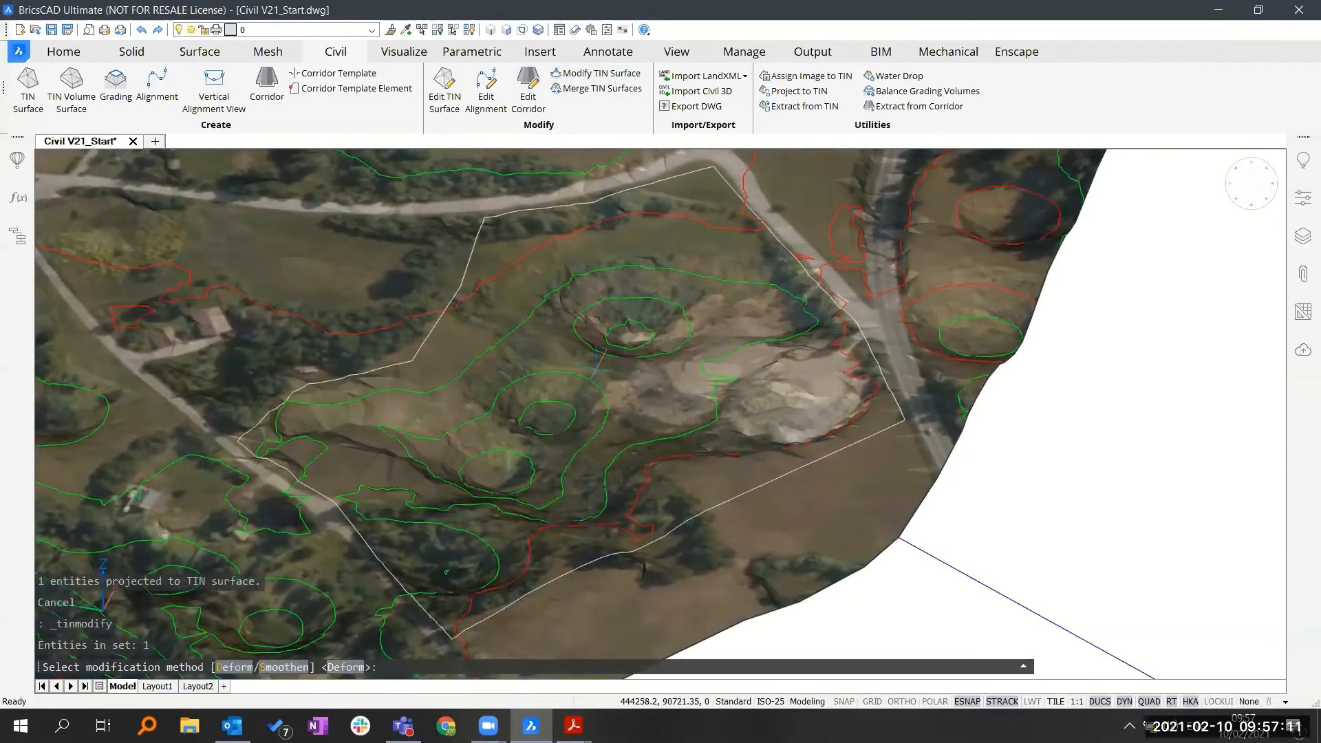
text(d)
key(Return)
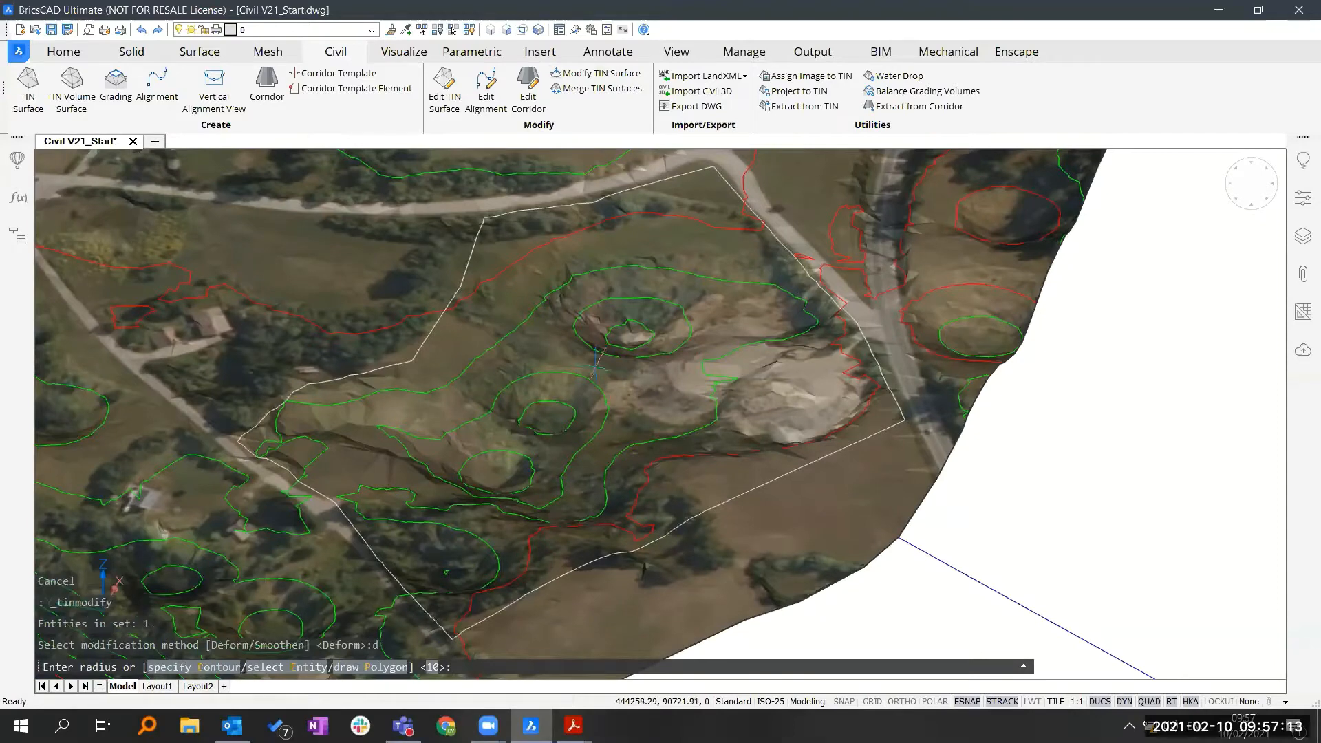
text(c)
key(Return)
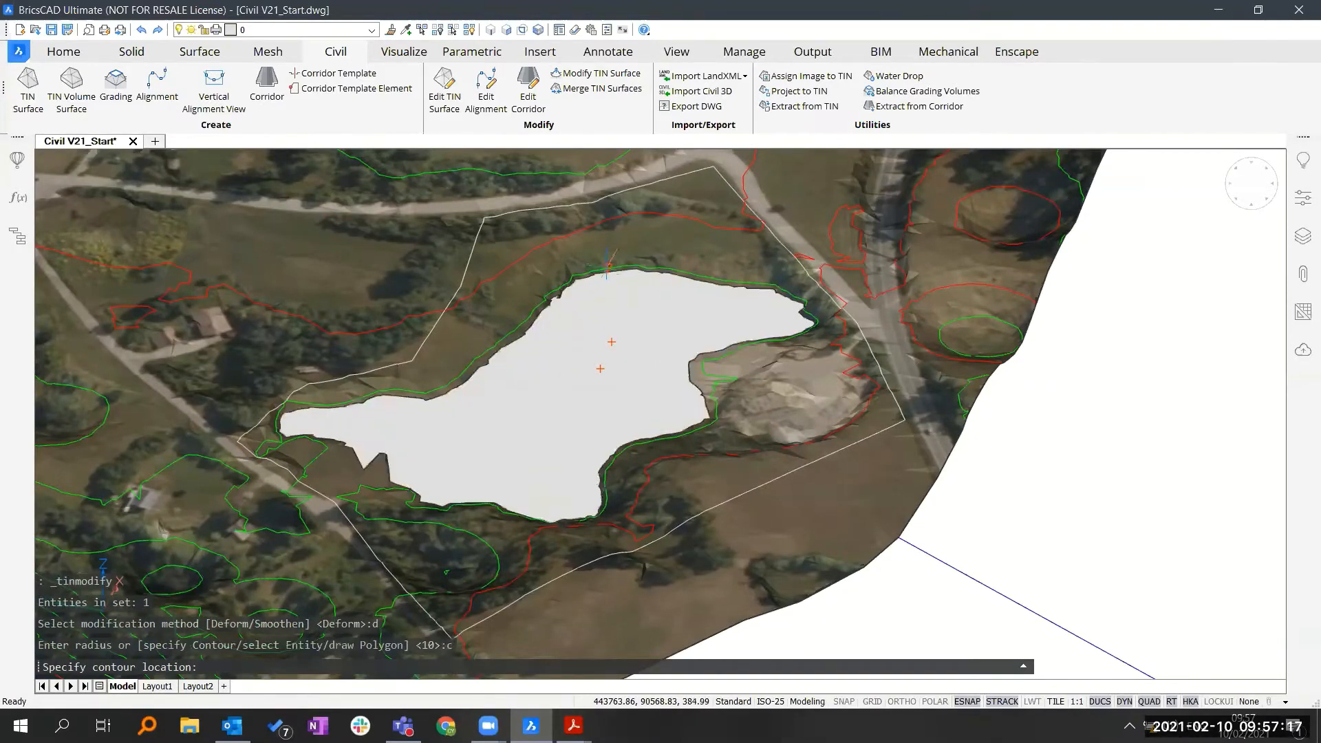
key(F3)
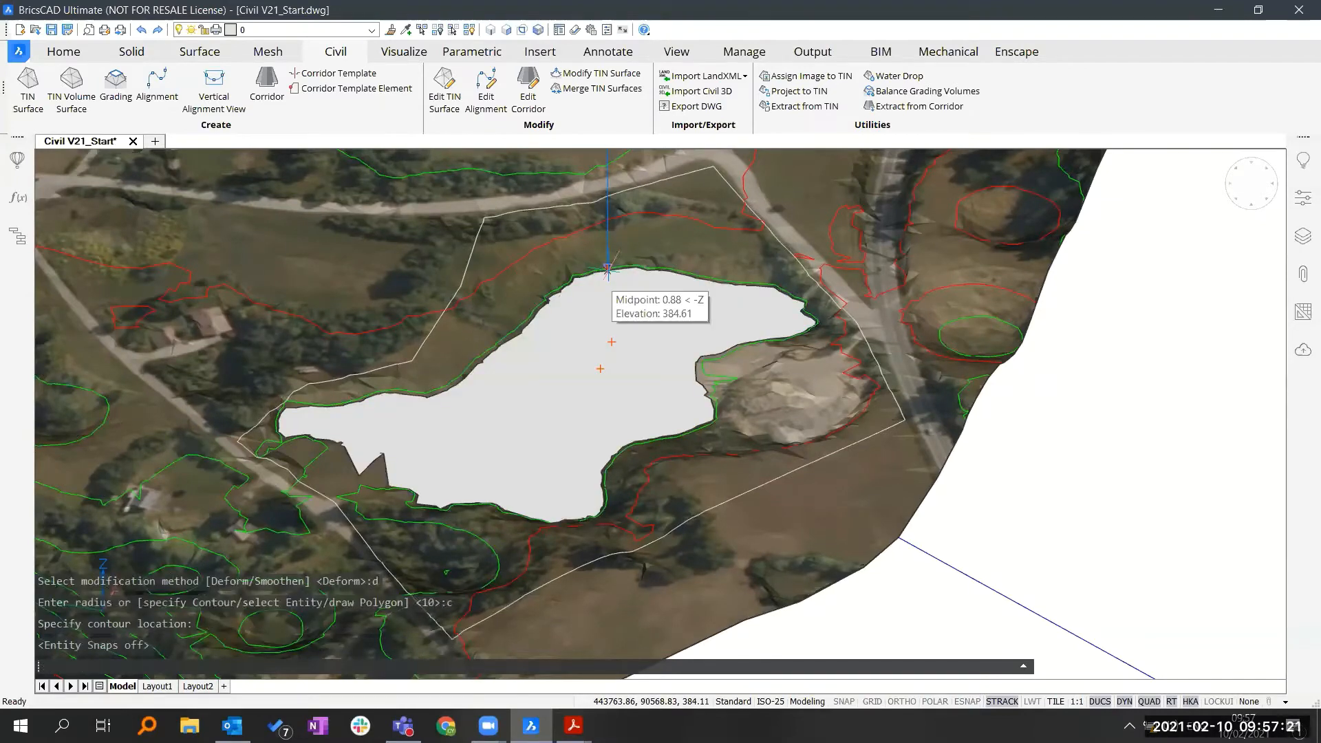
click(608, 269)
text(e)
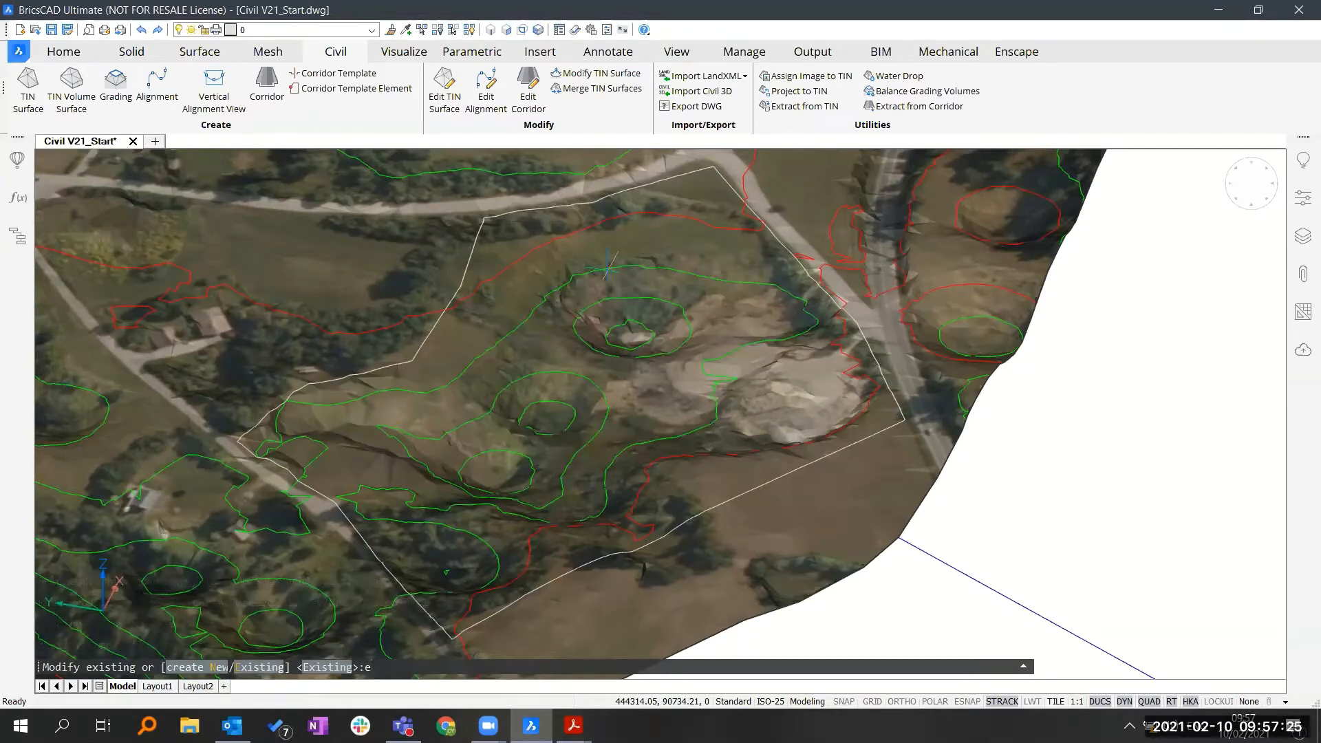
key(Return)
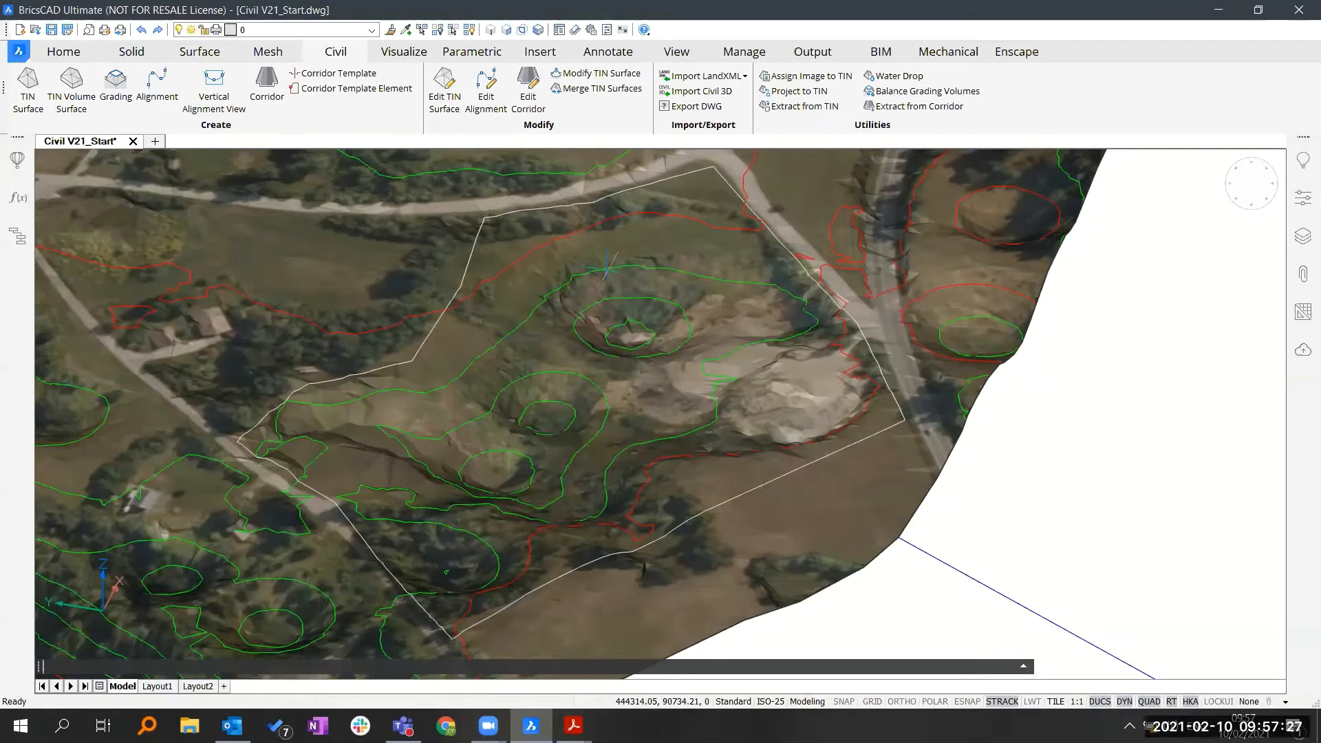
key(Escape)
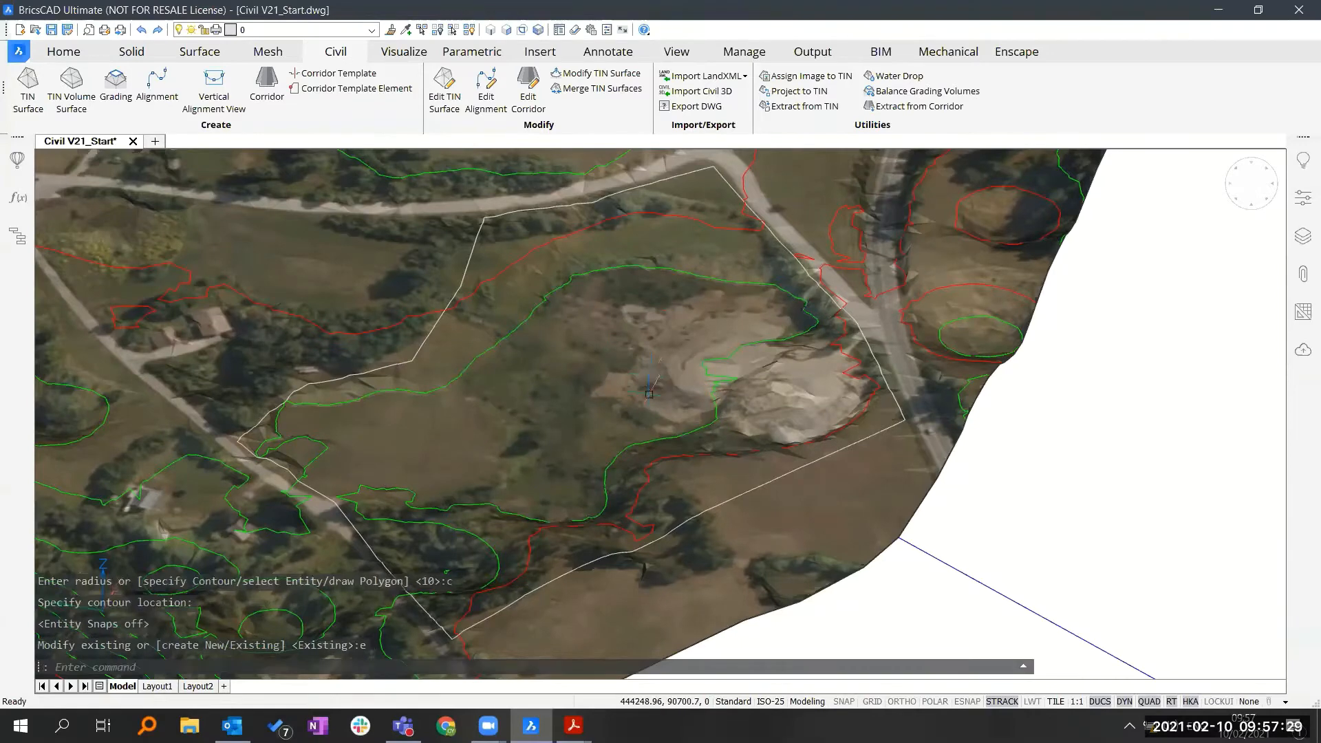
Step: Examine the deformed terrain area inside the platform outline
scroll(642, 417, up, 1)
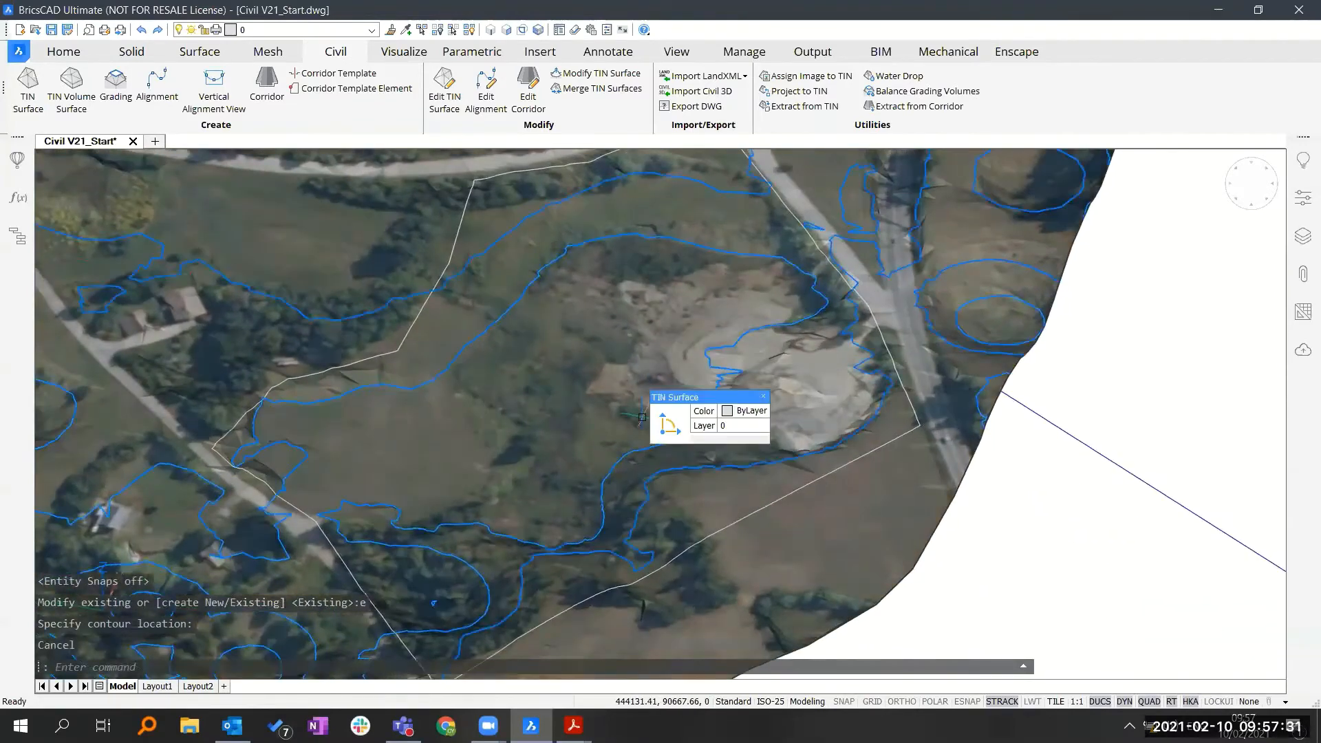
shift+middle_drag(642, 417, 653, 368)
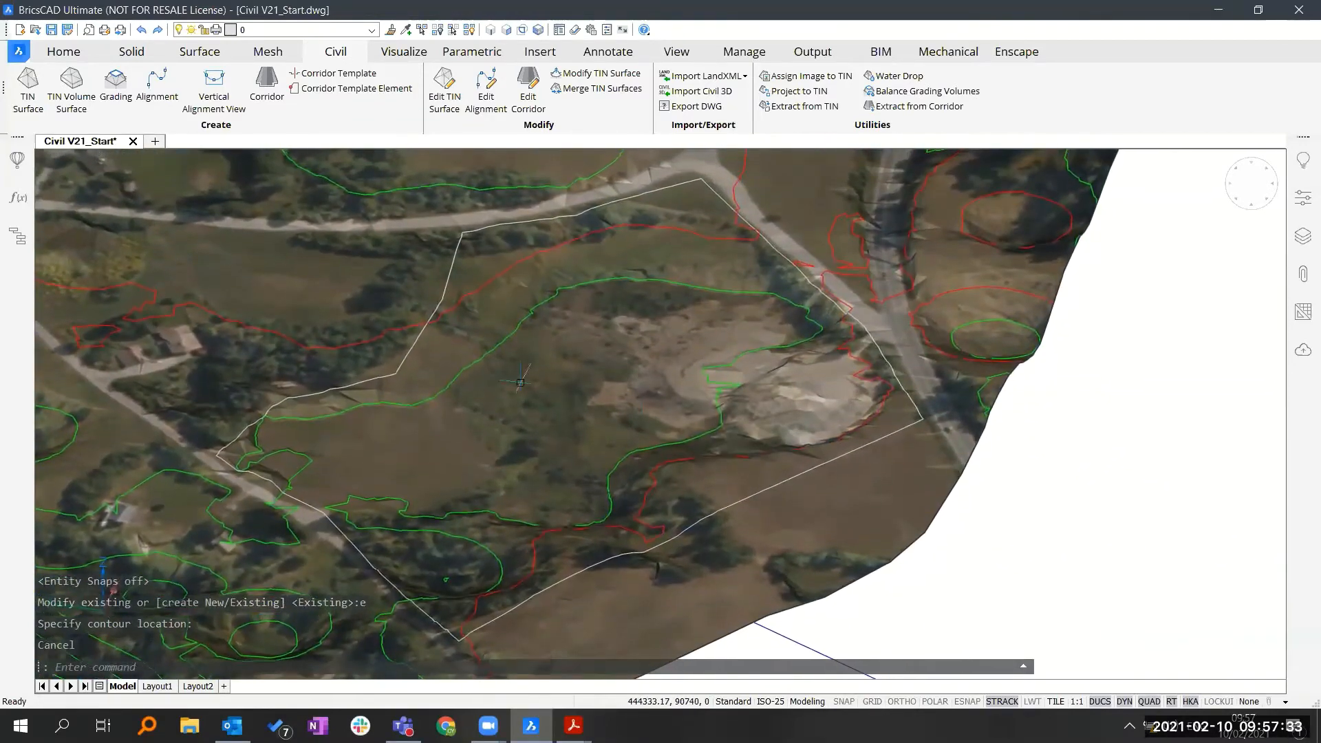
middle_drag(491, 447, 466, 453)
scroll(606, 406, up, 2)
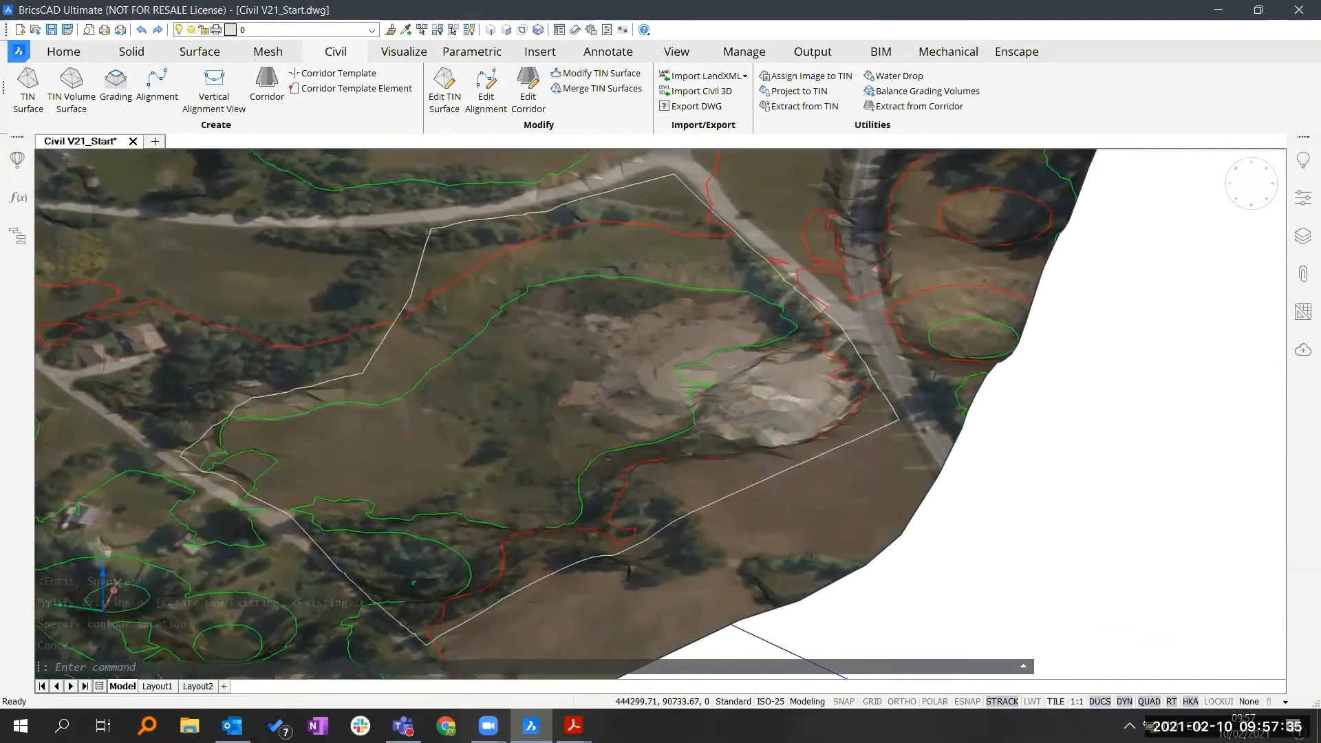
scroll(606, 406, up, 1)
scroll(606, 406, up, 1)
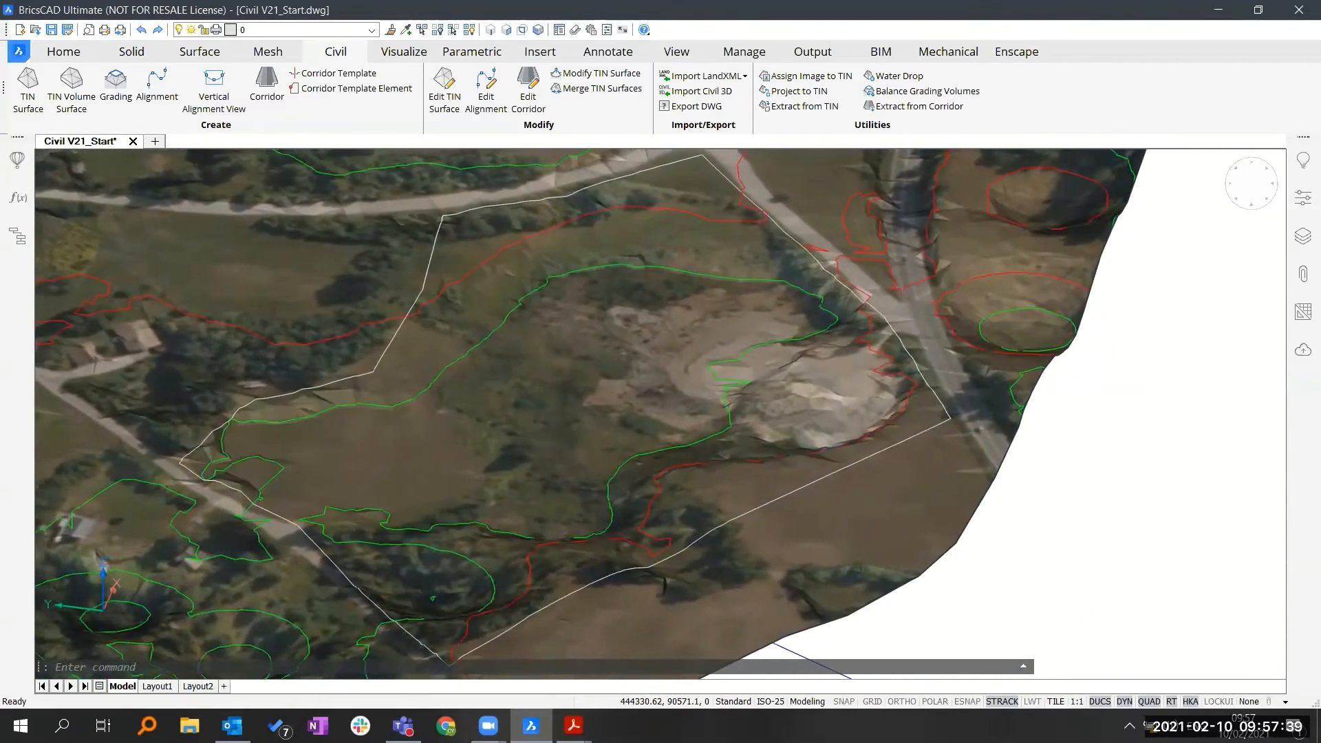
middle_drag(1048, 468, 1063, 470)
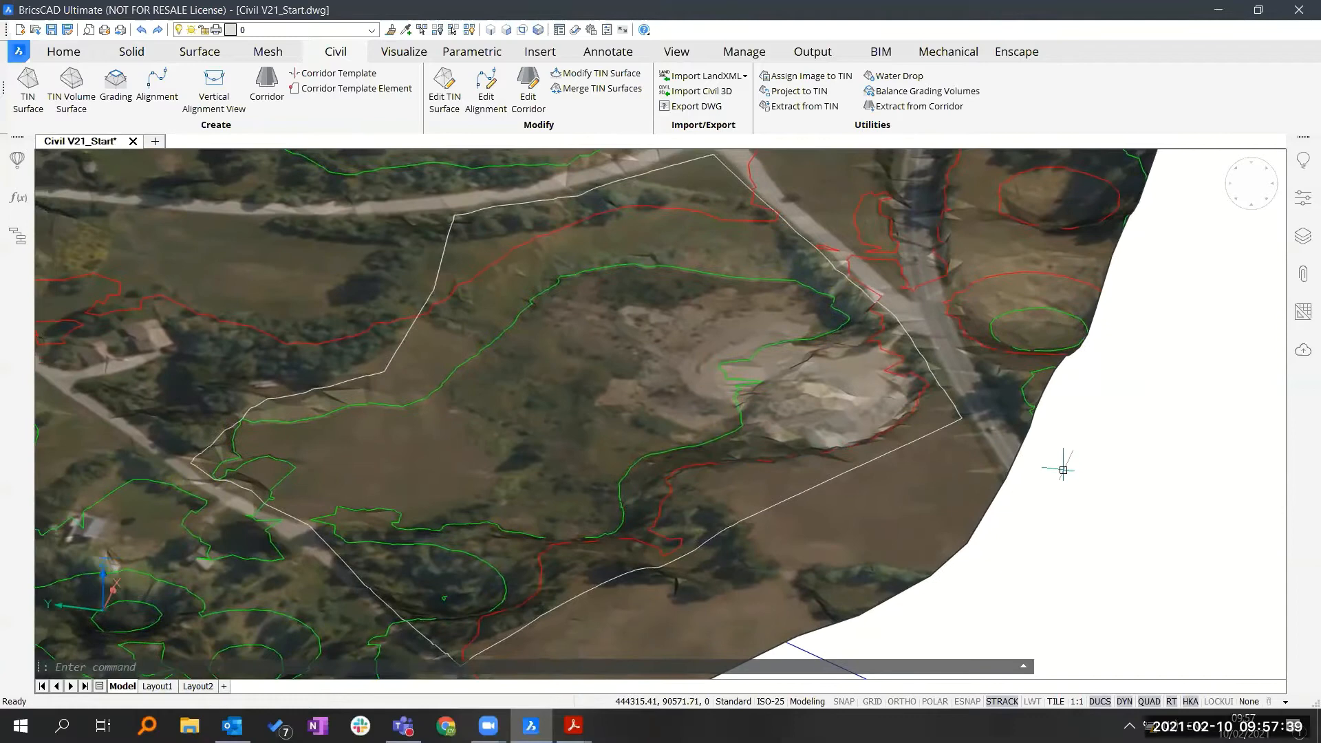
Step: Begin a new TIN surface with the projected platform outline as its clip polygon, removing crossed breaklines
click(24, 97)
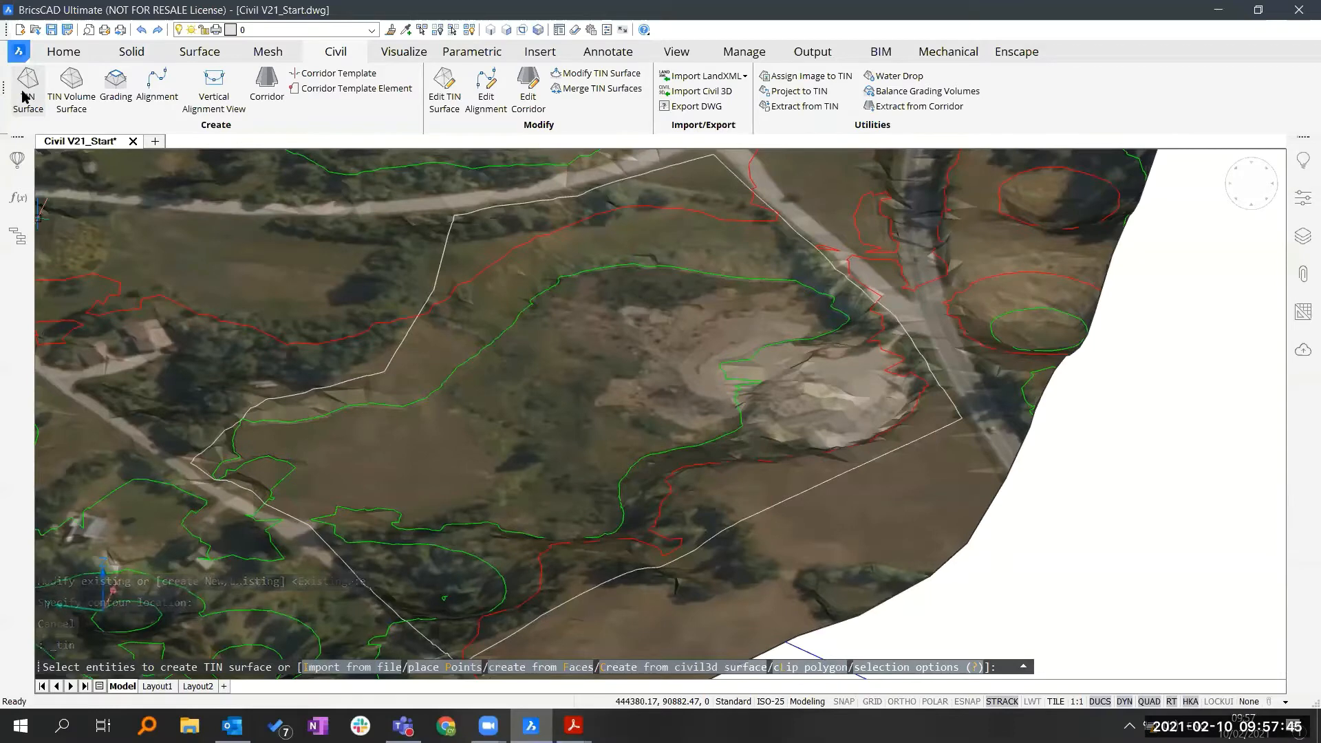
text(l)
key(Return)
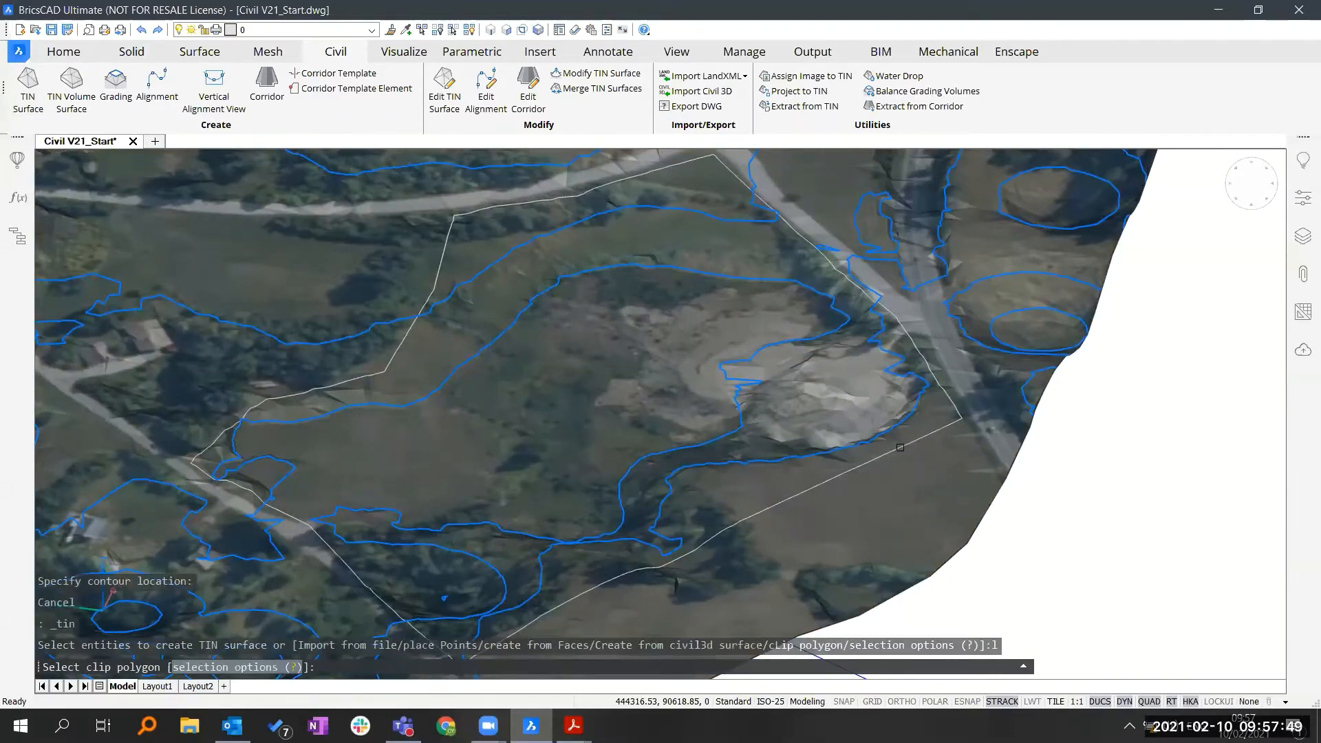
click(901, 447)
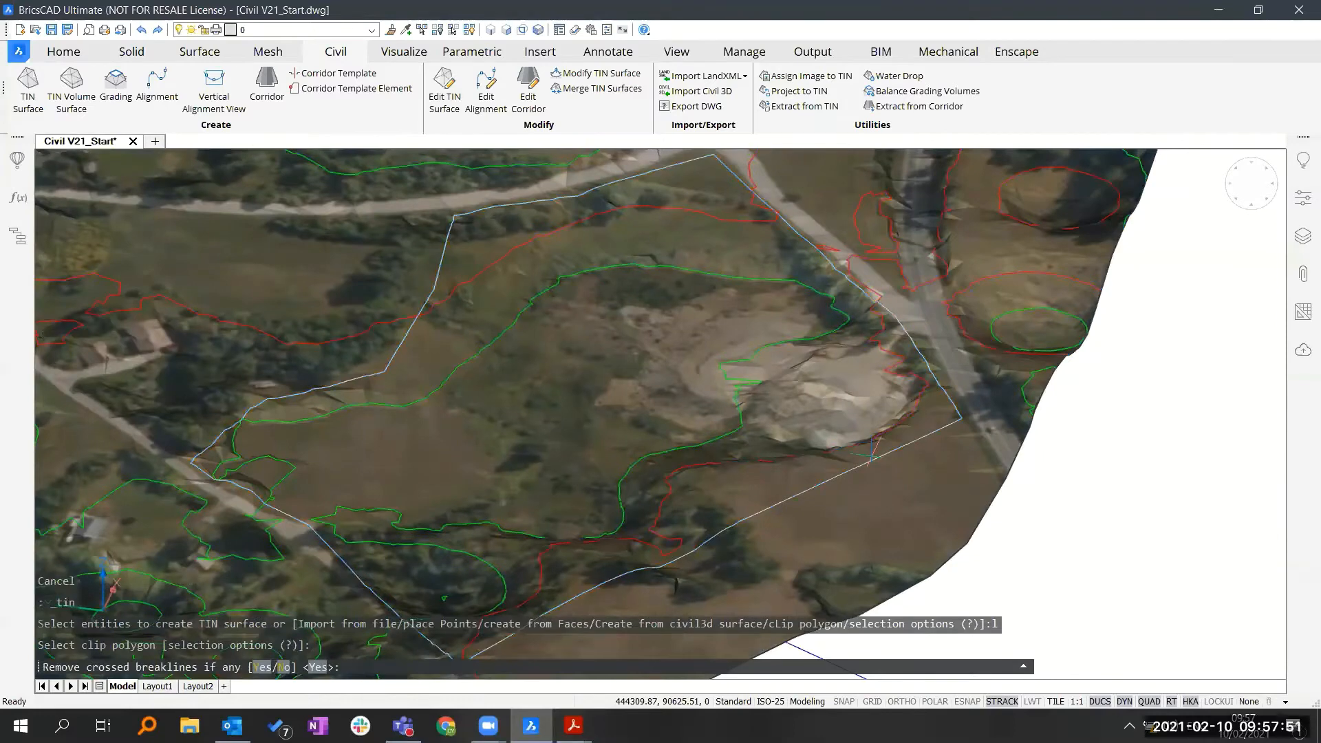
key(Return)
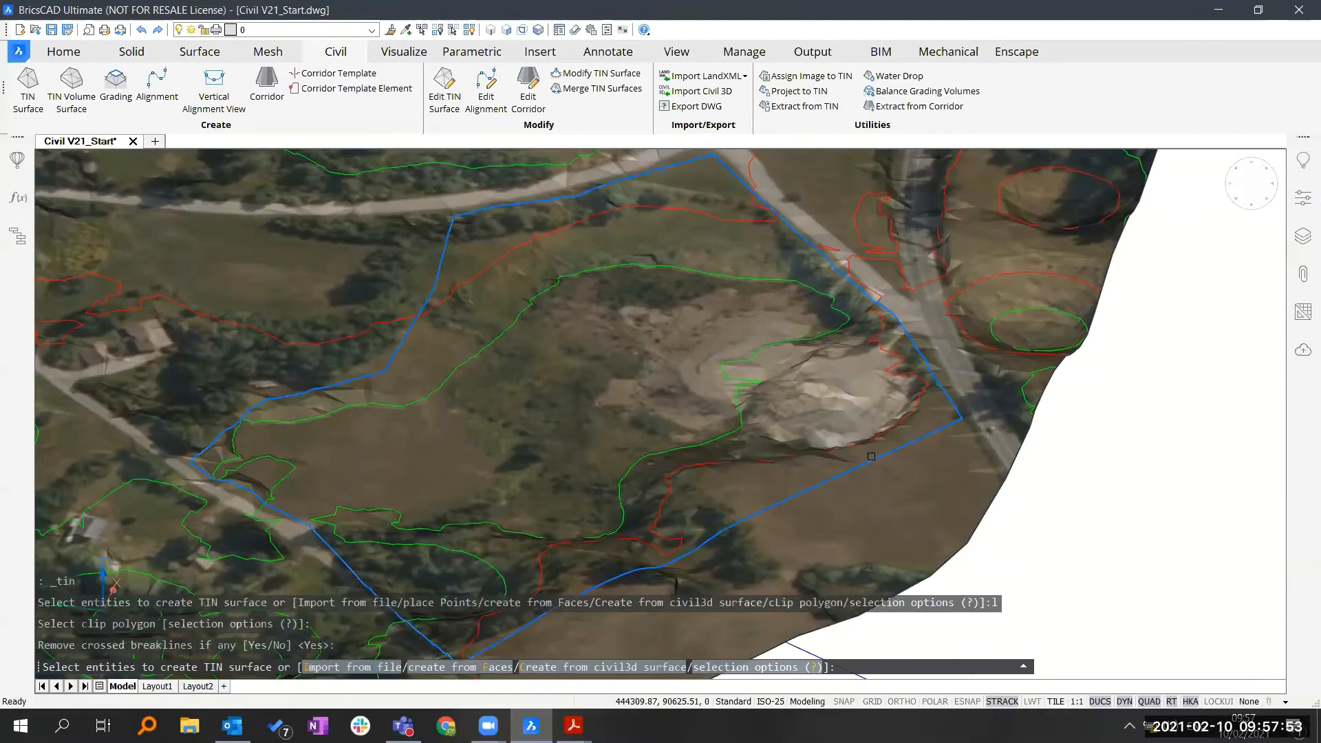
Step: Import all twelve XYZ text files, GK1_443_90R-10_dH-0.1 through GK1_446_92R-10_dH-0.1, to build the clipped TIN surface
text(i)
key(Return)
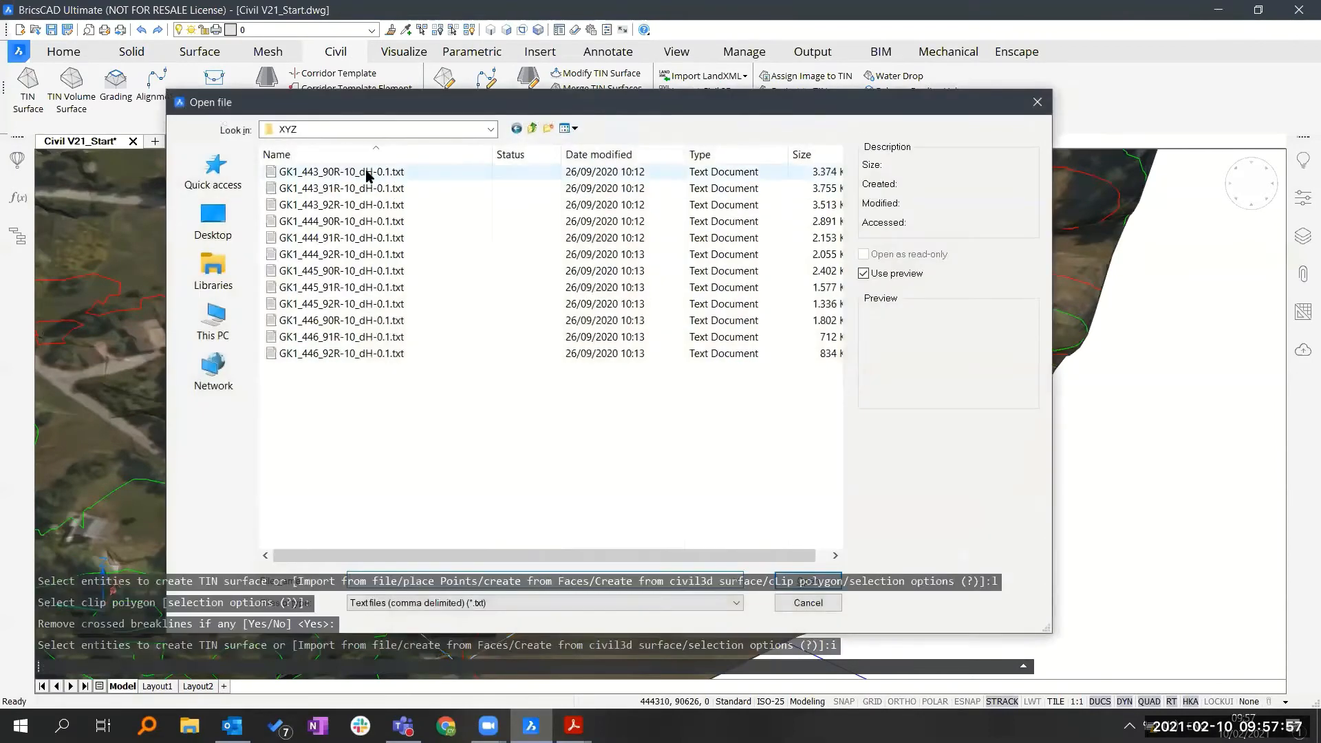
click(368, 172)
shift+click(333, 355)
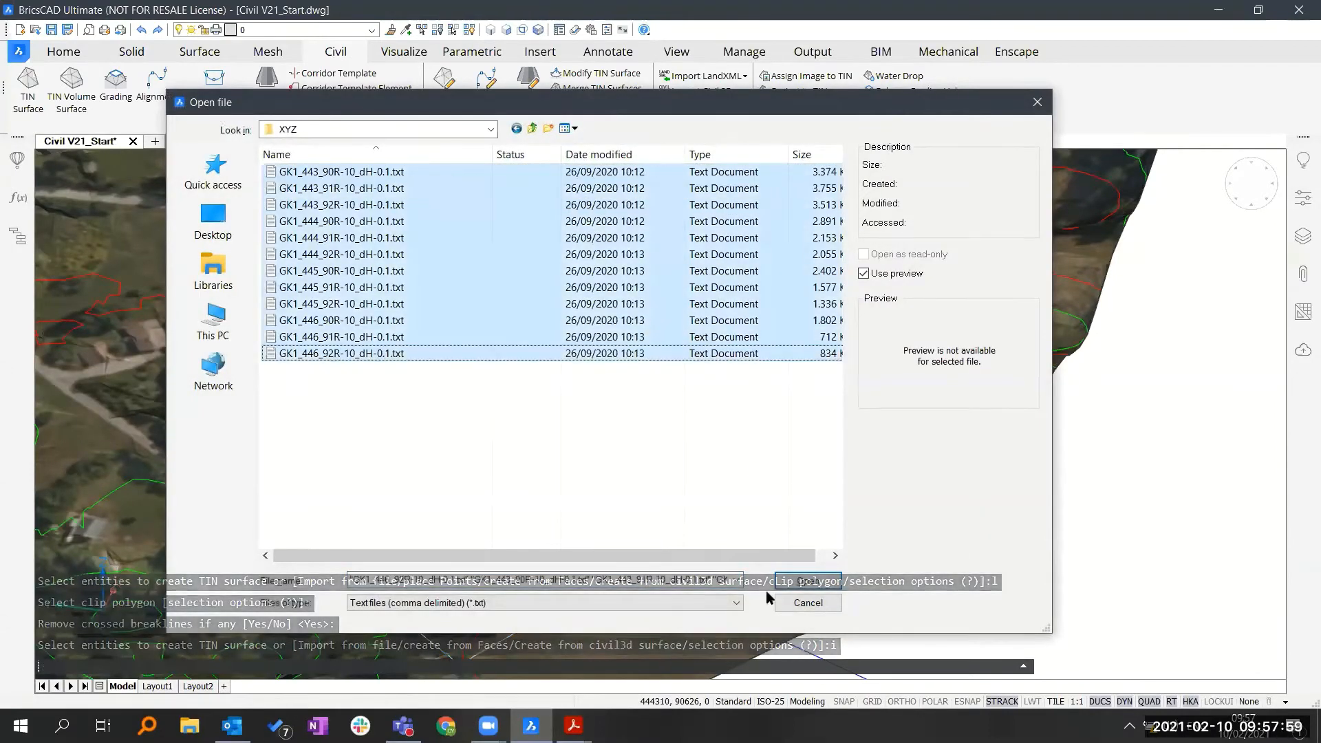
click(791, 583)
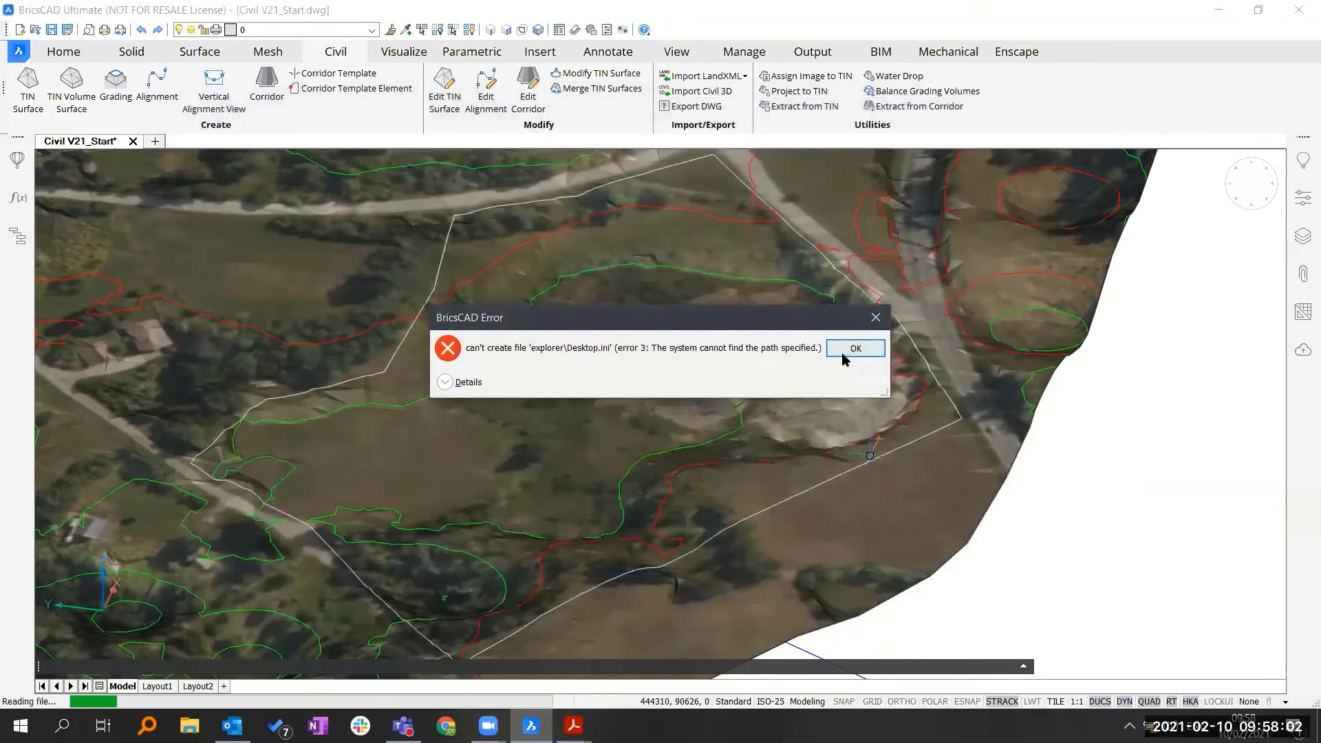
click(843, 354)
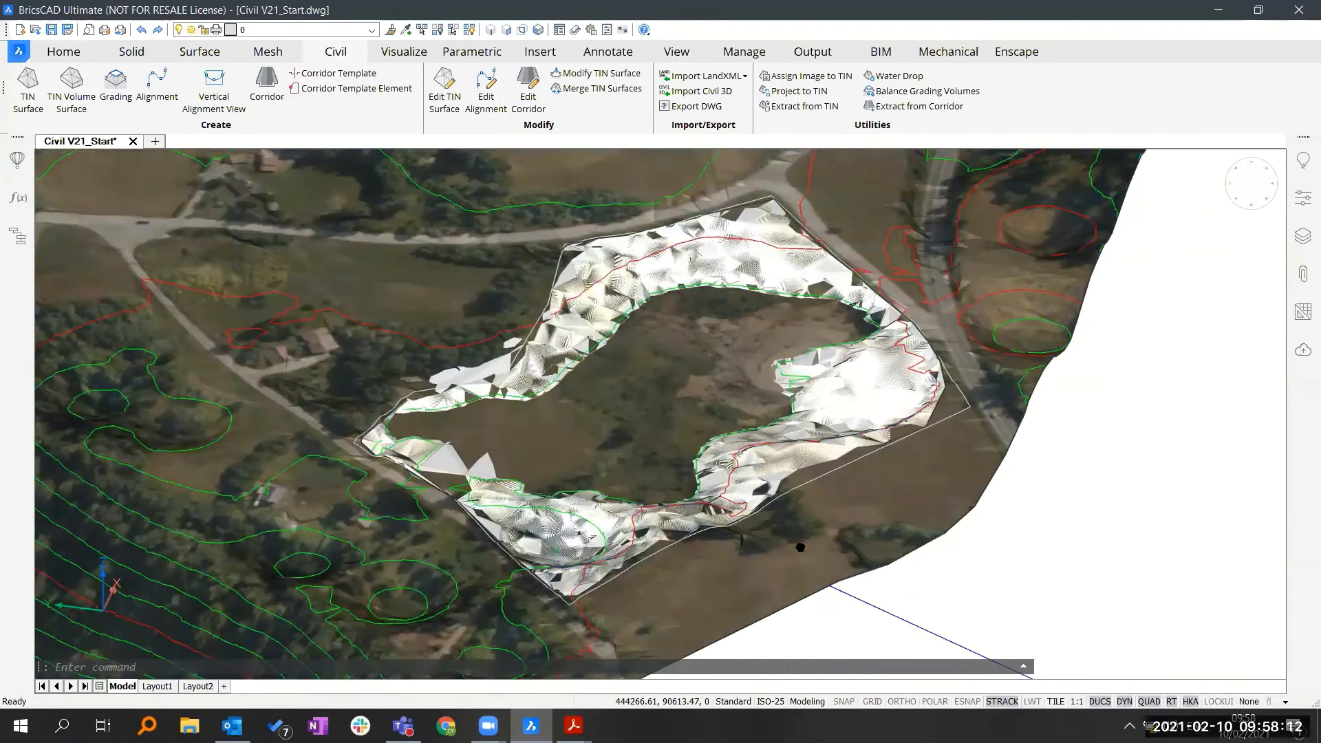
Step: Compare the imported clipped TIN surface with the deformed terrain inside the platform outline
middle_drag(800, 548, 812, 459)
mouse_move(829, 388)
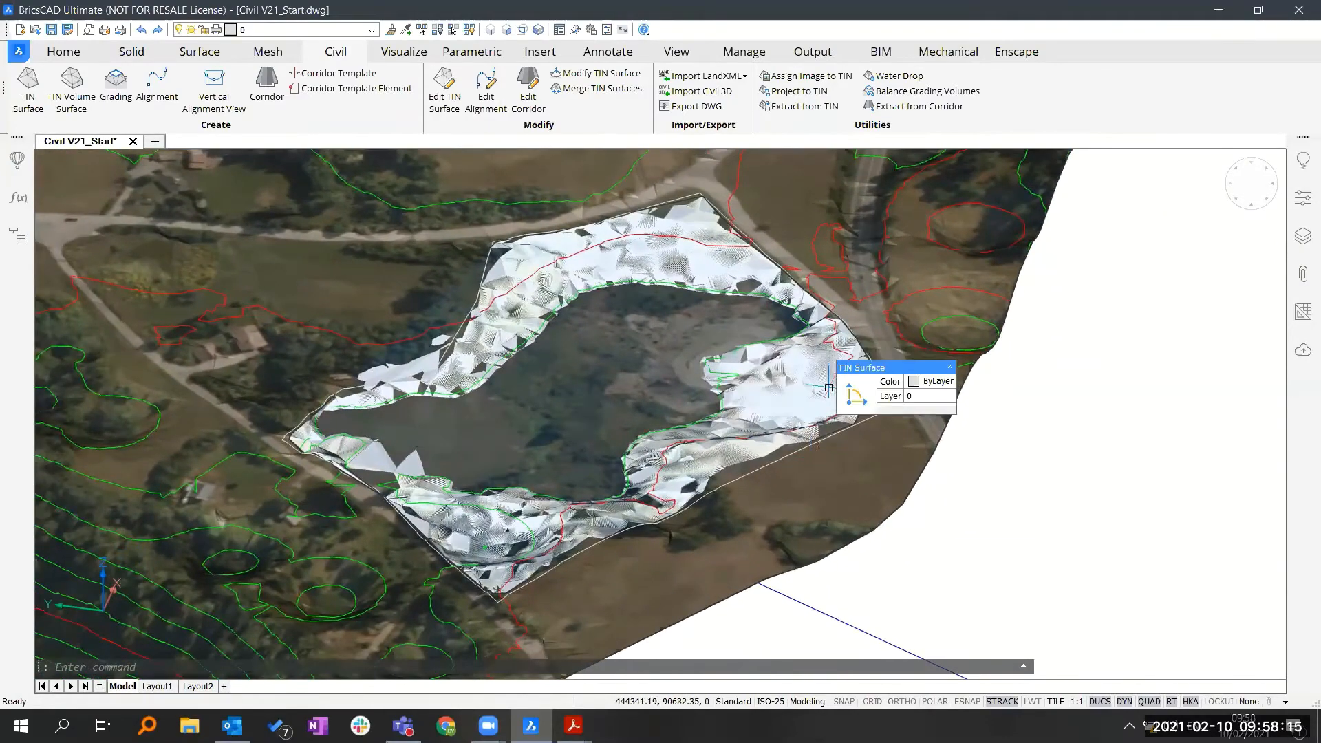
shift+middle_drag(828, 393, 831, 275)
shift+middle_drag(604, 462, 603, 476)
shift+middle_drag(577, 344, 613, 404)
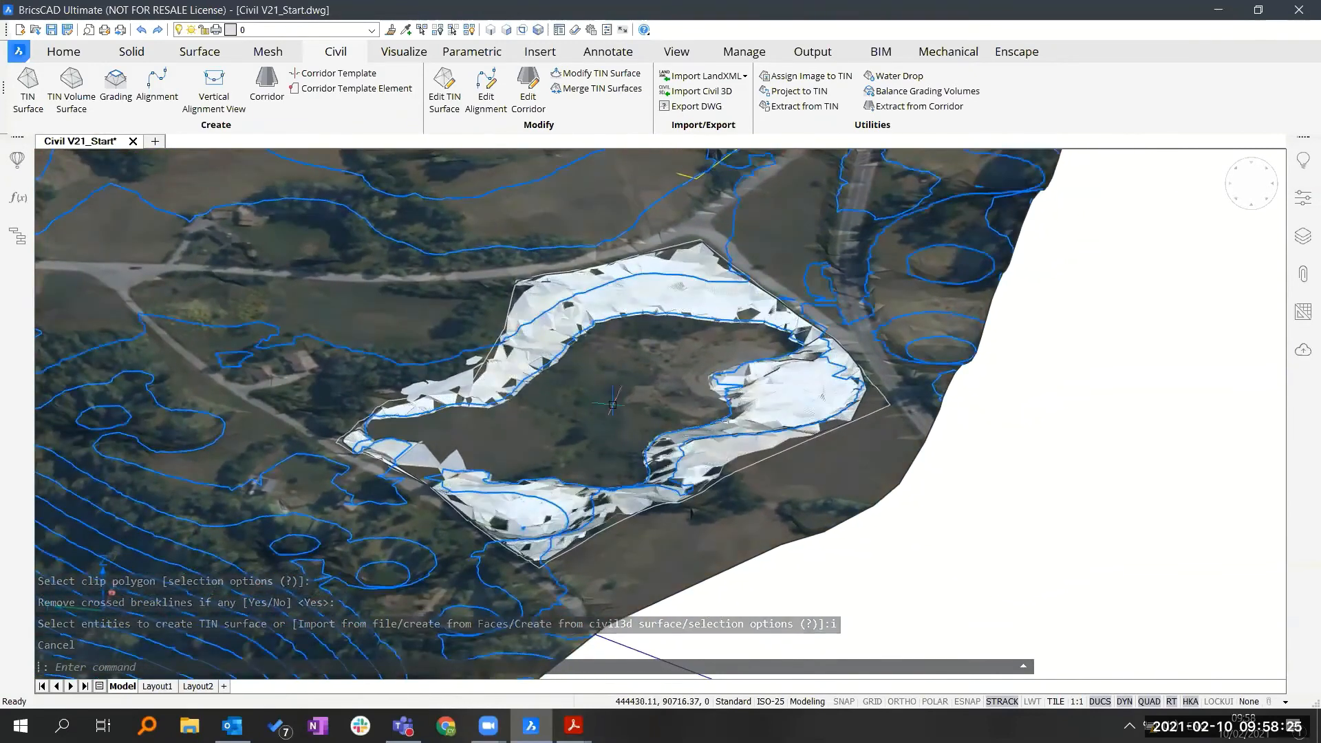
mouse_move(609, 430)
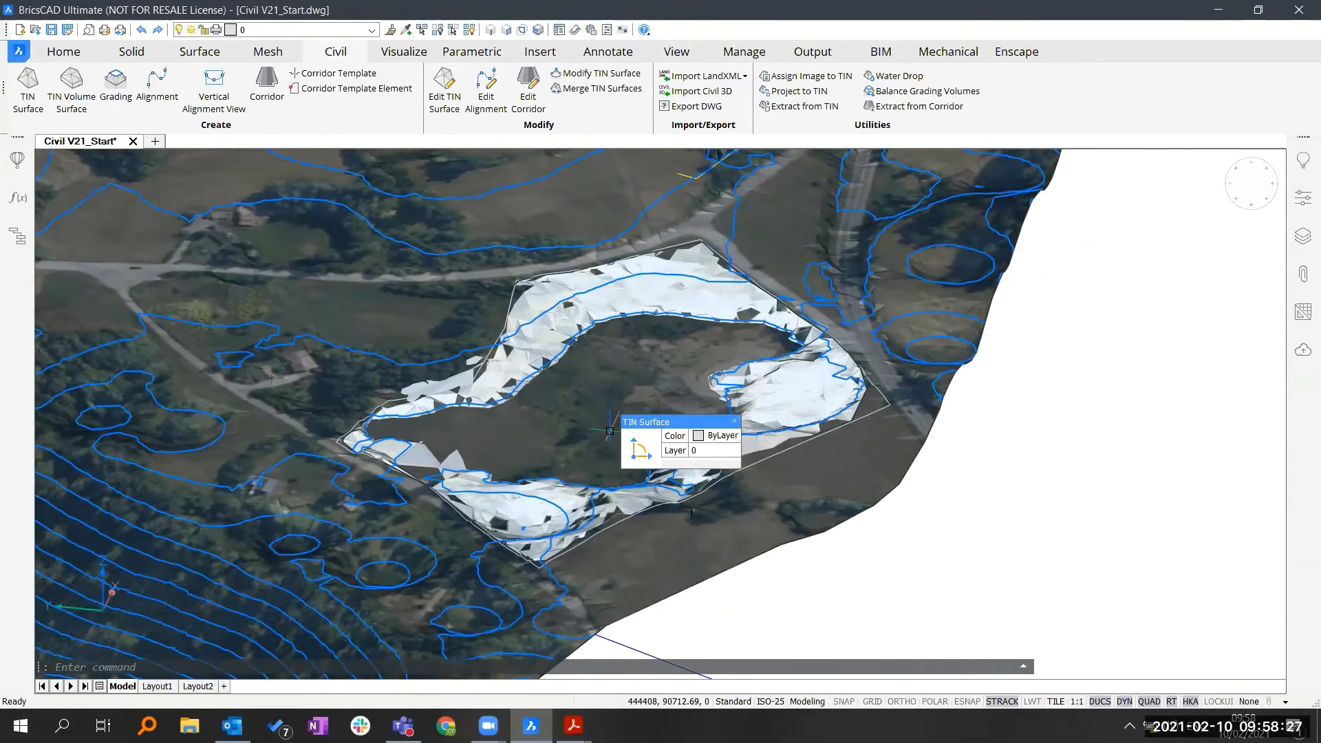
shift+middle_drag(1005, 459, 997, 460)
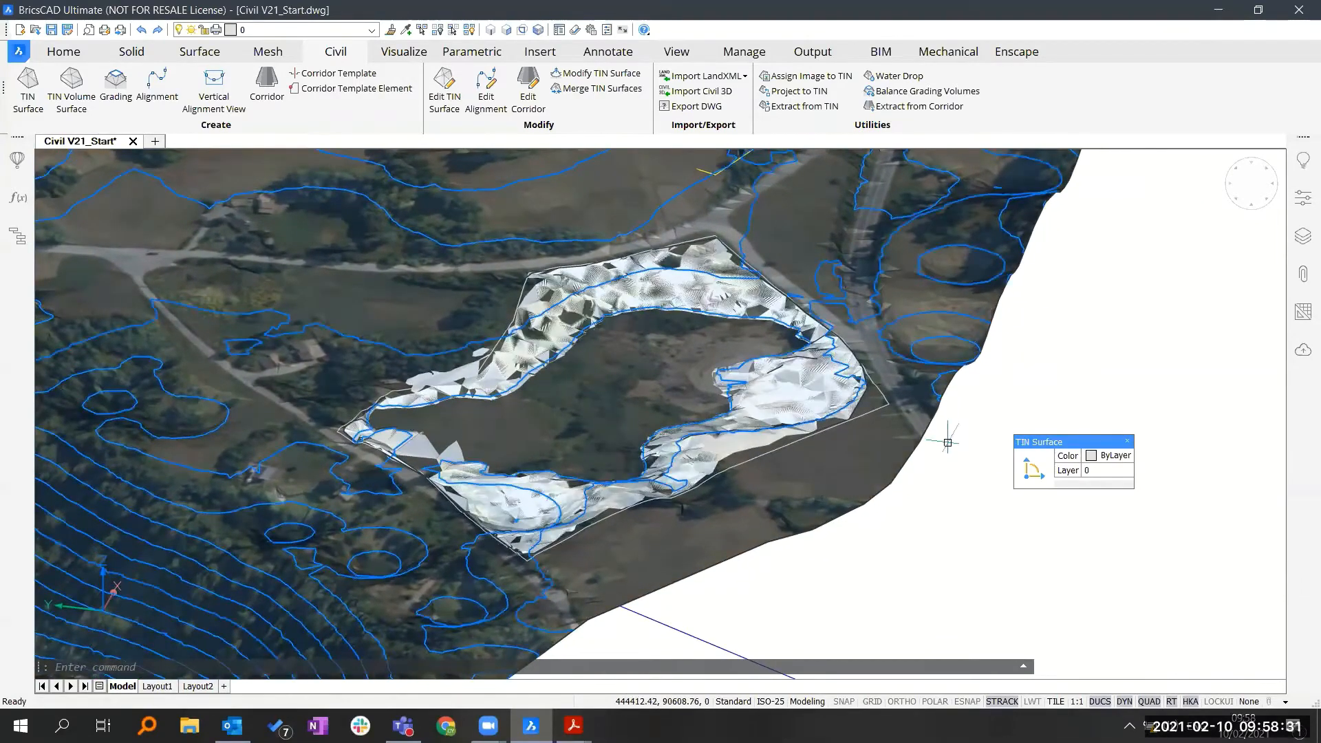
Step: Create a TIN volume surface with the clipped platform TIN as base and the deformed terrain as comparison, without a bounding area
click(72, 103)
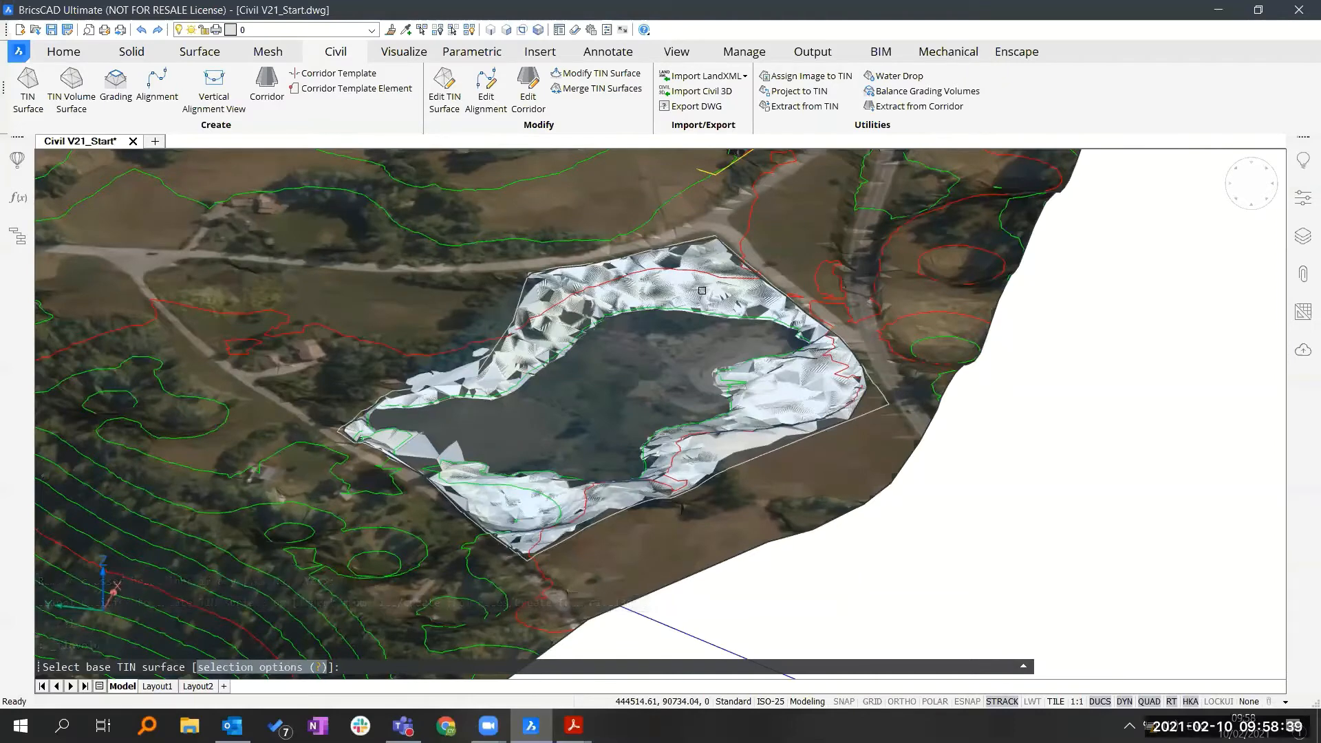
click(702, 291)
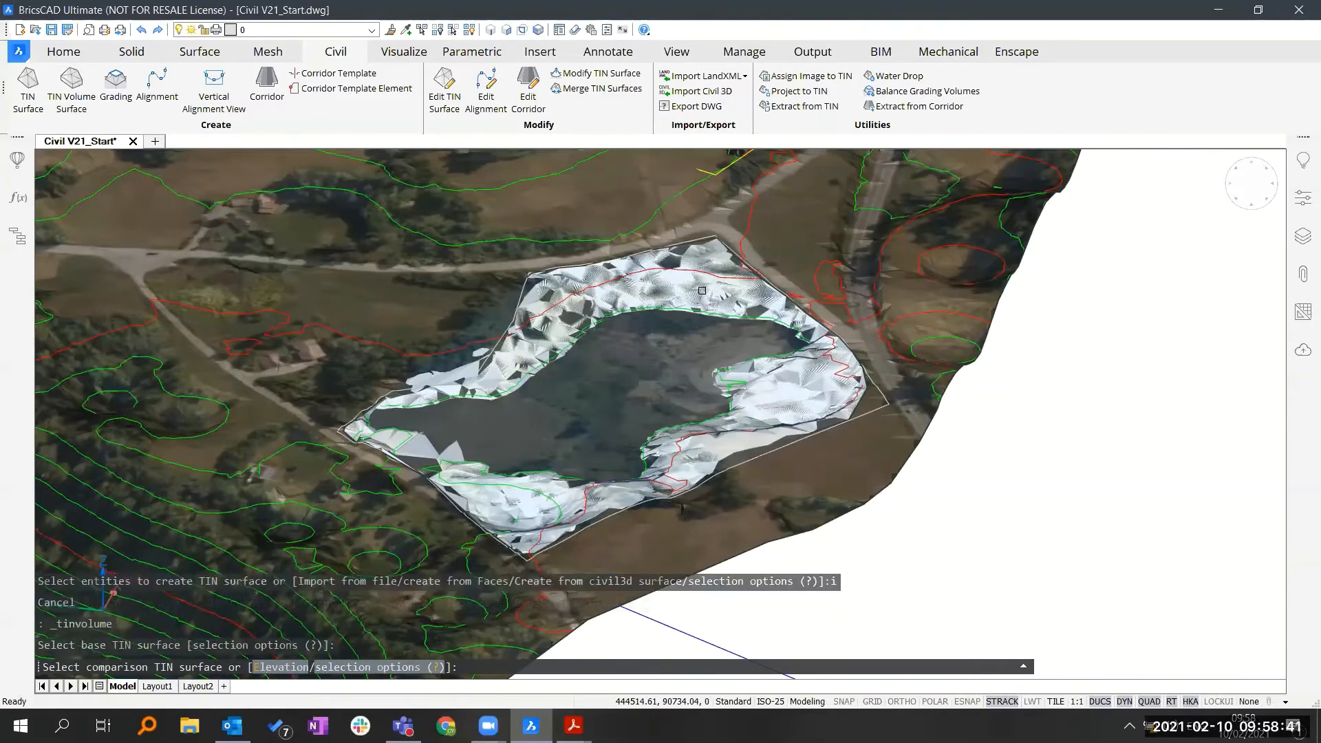
click(807, 236)
key(Return)
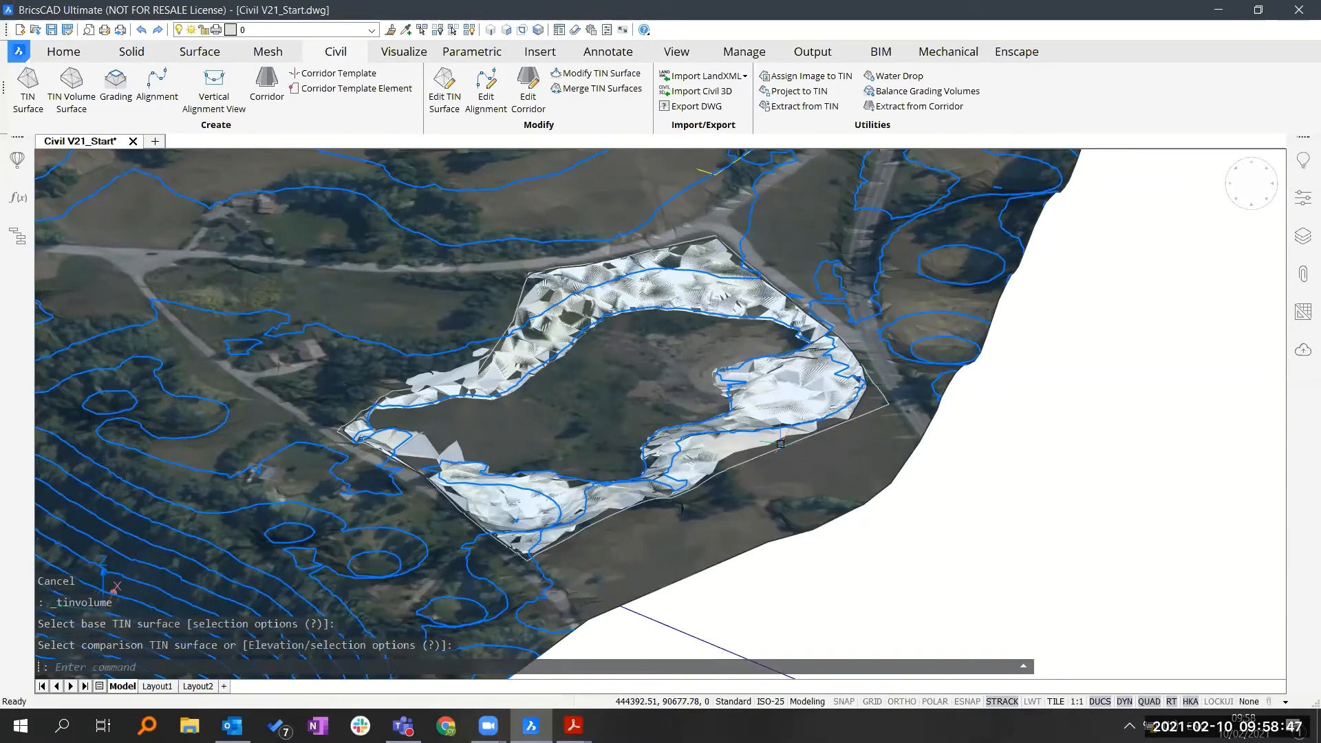
scroll(790, 438, down, 5)
middle_drag(743, 470, 721, 220)
shift+middle_drag(707, 497, 709, 511)
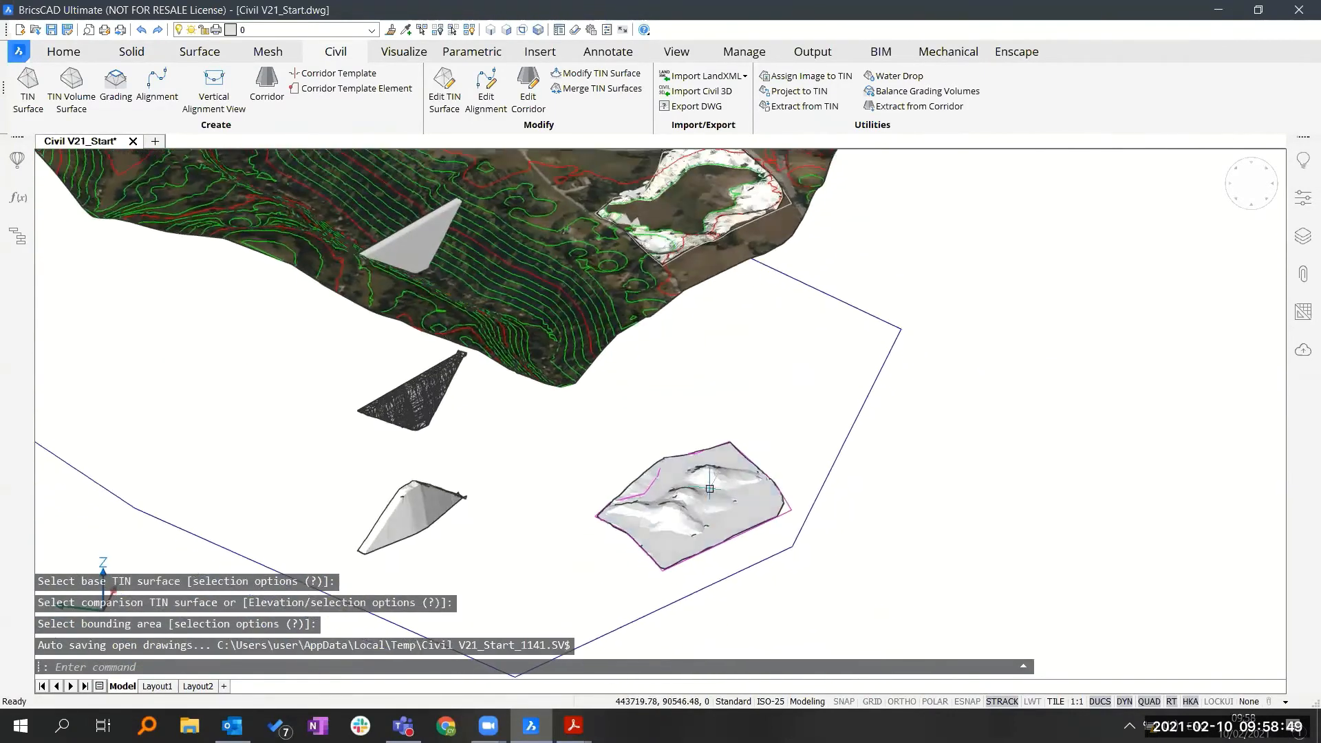
mouse_move(736, 494)
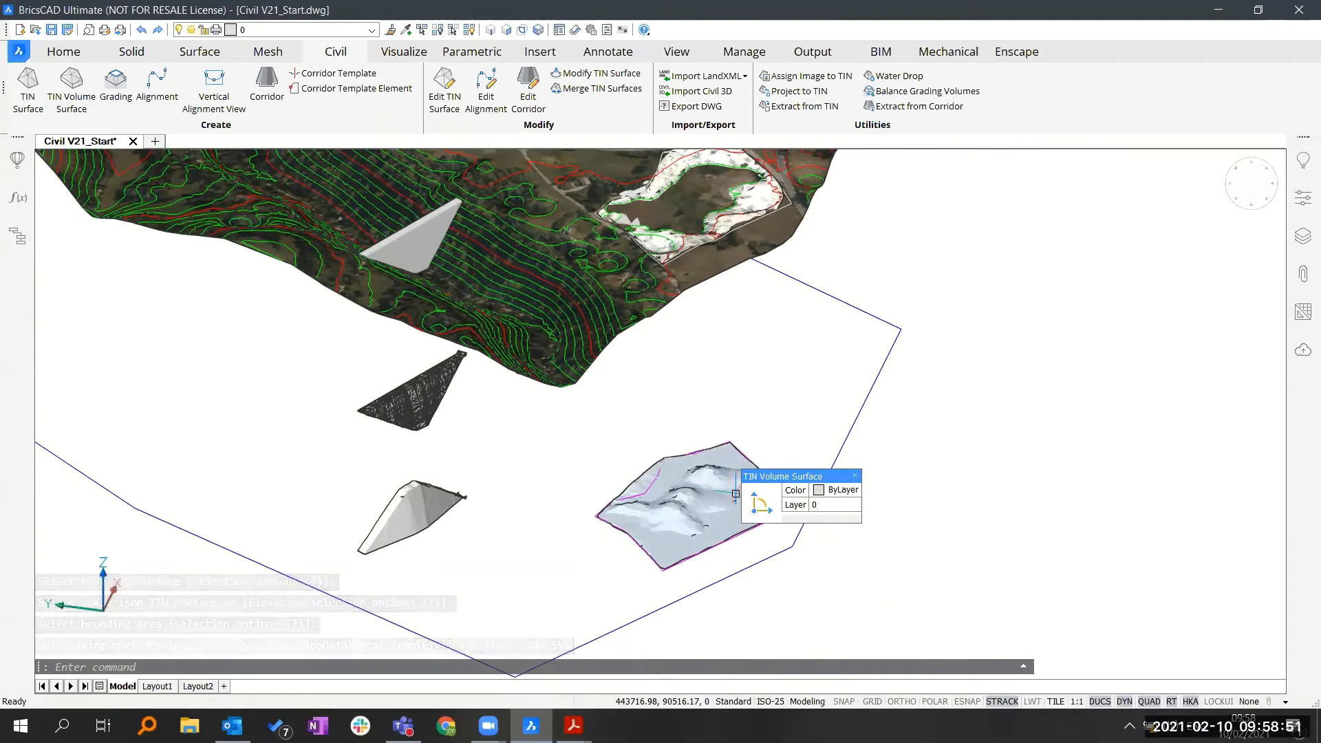
Step: Check the cut and fill volumes in the platform volume surface's properties and turn on its contours
scroll(619, 417, up, 2)
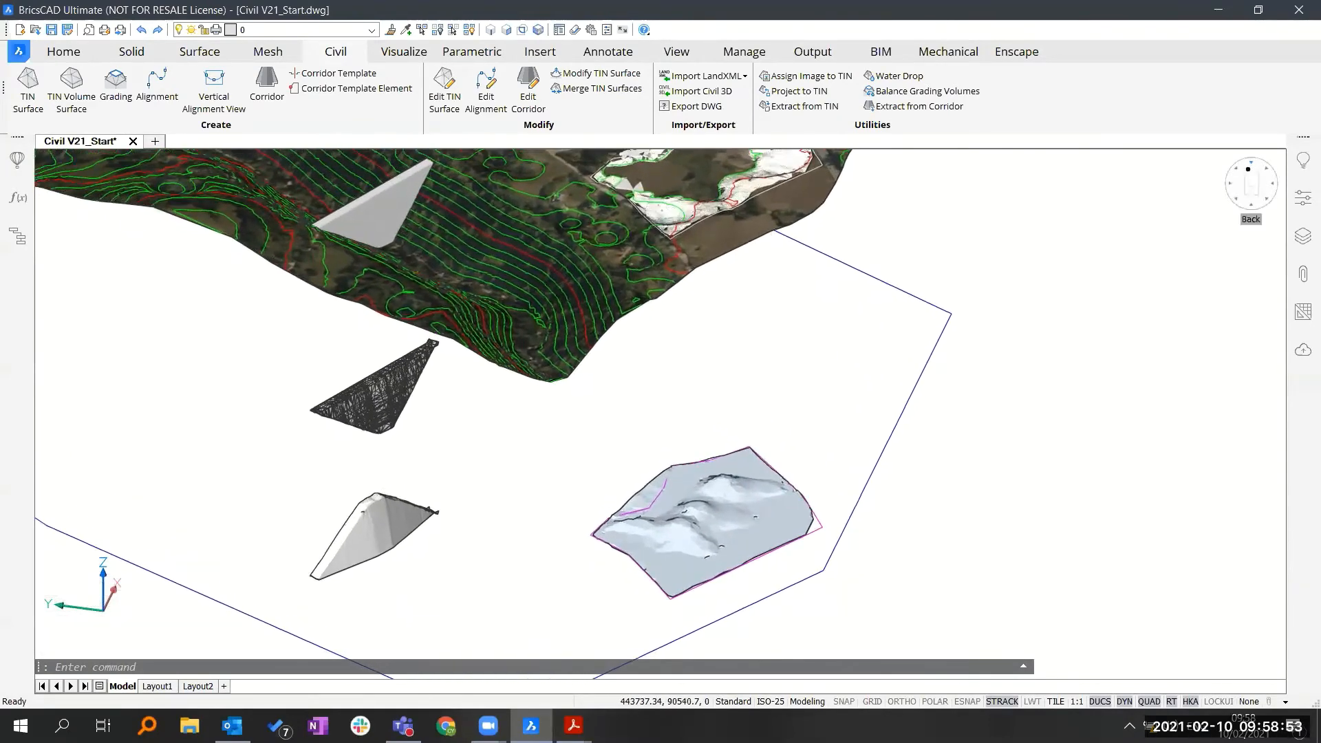
click(1303, 199)
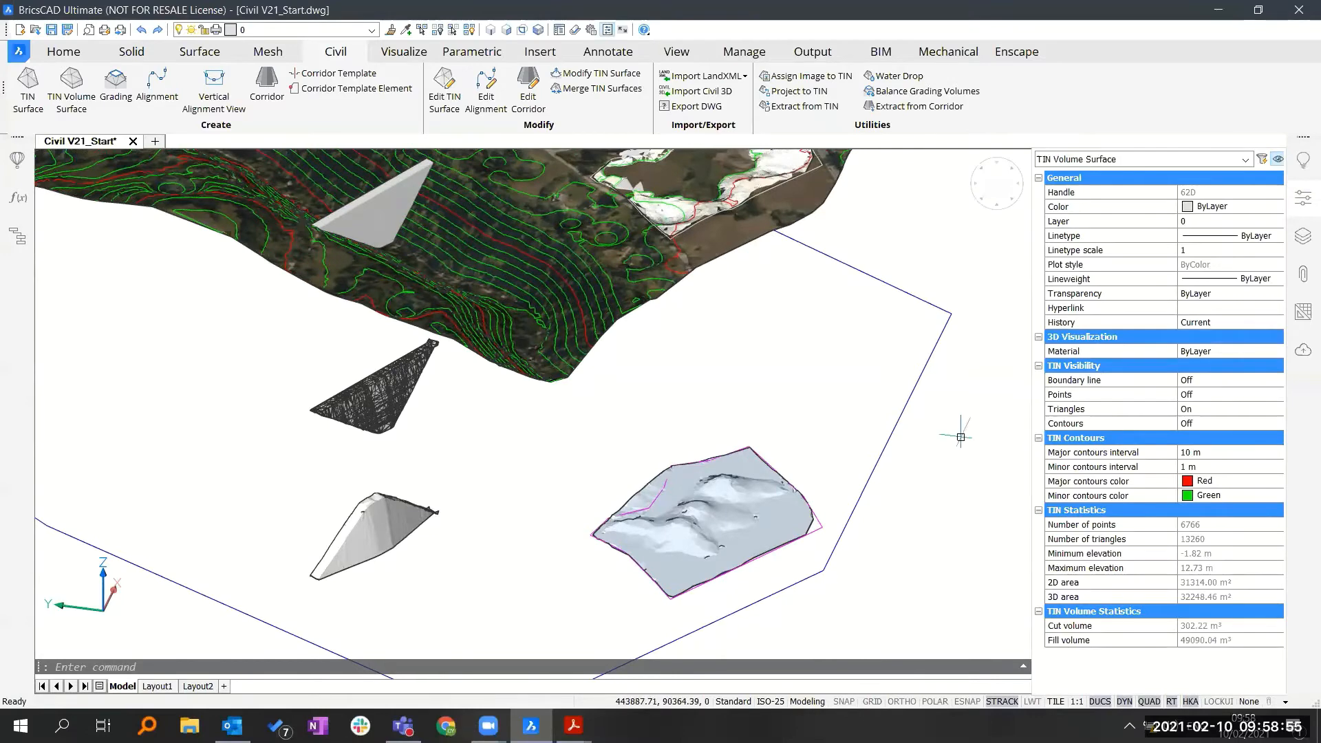
scroll(917, 481, up, 2)
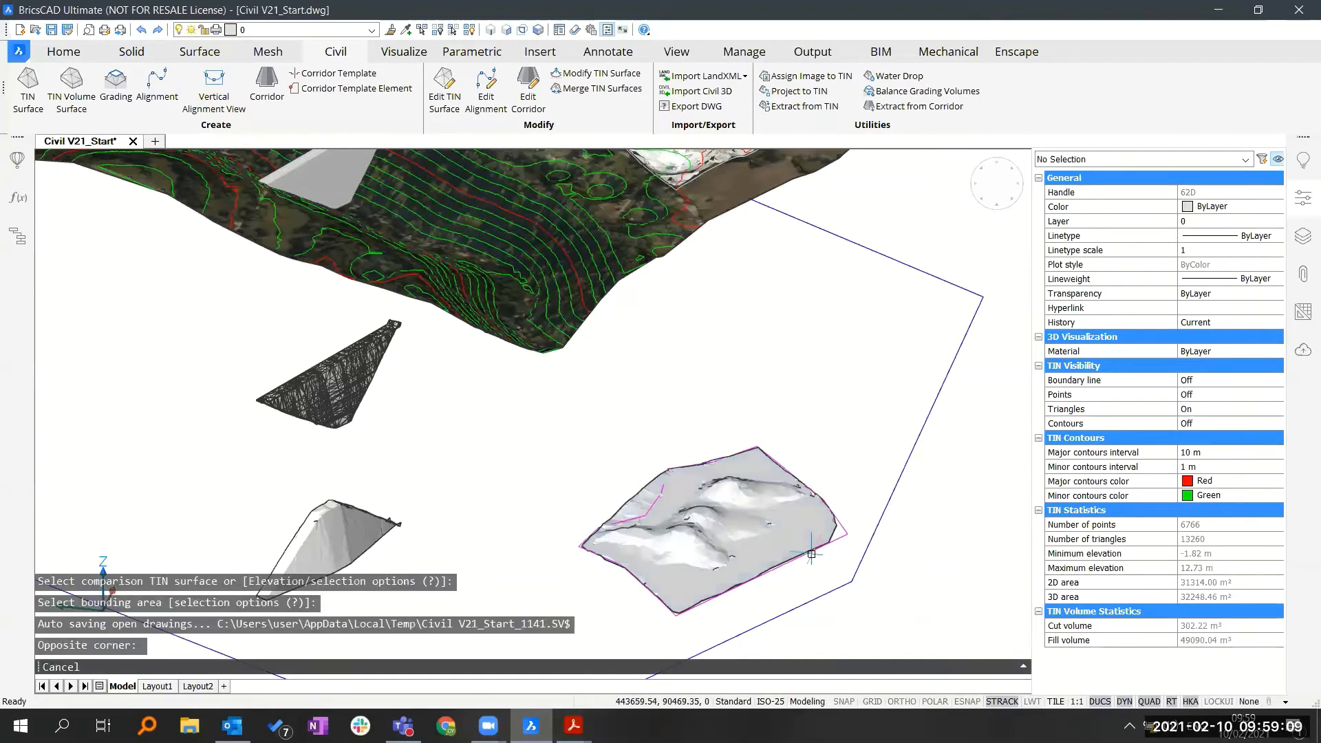
key(Escape)
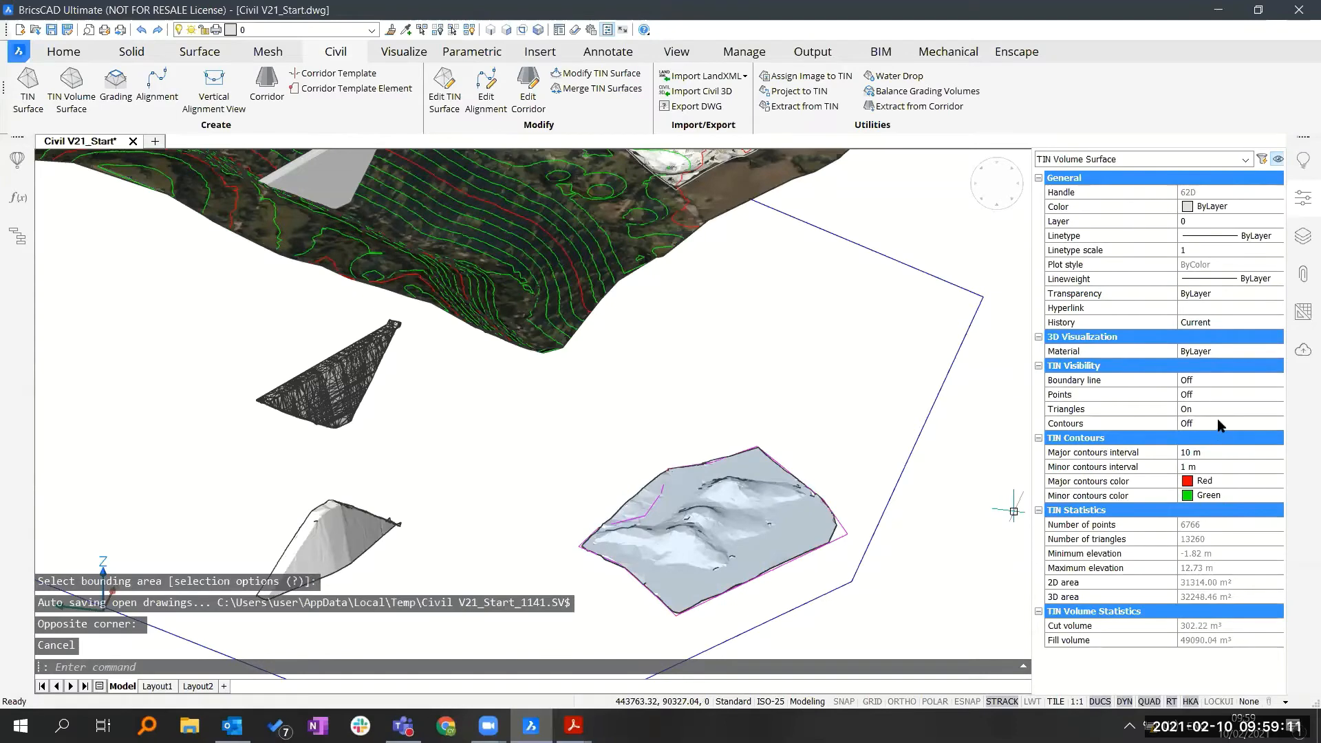
click(1217, 421)
click(1270, 438)
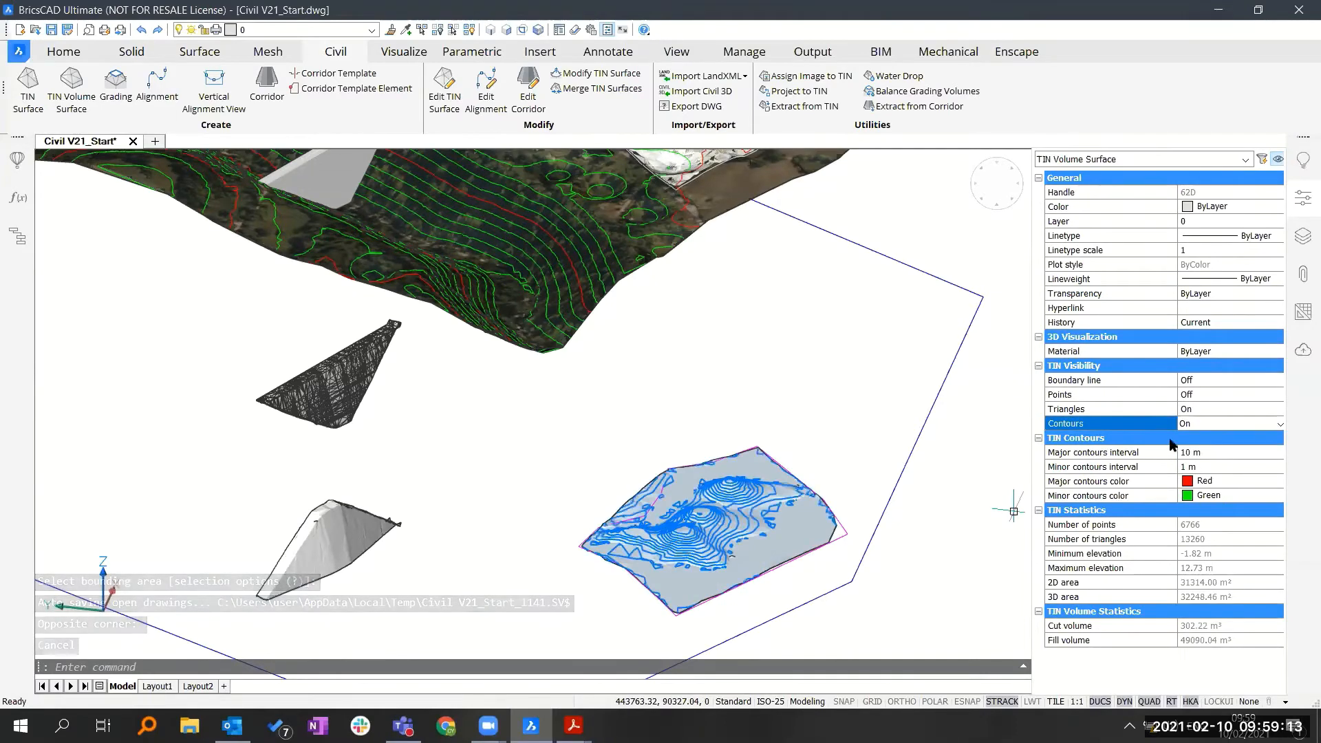
key(Escape)
Step: Hide the clipped platform TIN surface that overlaps the textured terrain
middle_drag(877, 464, 829, 521)
scroll(842, 518, up, 3)
mouse_move(815, 333)
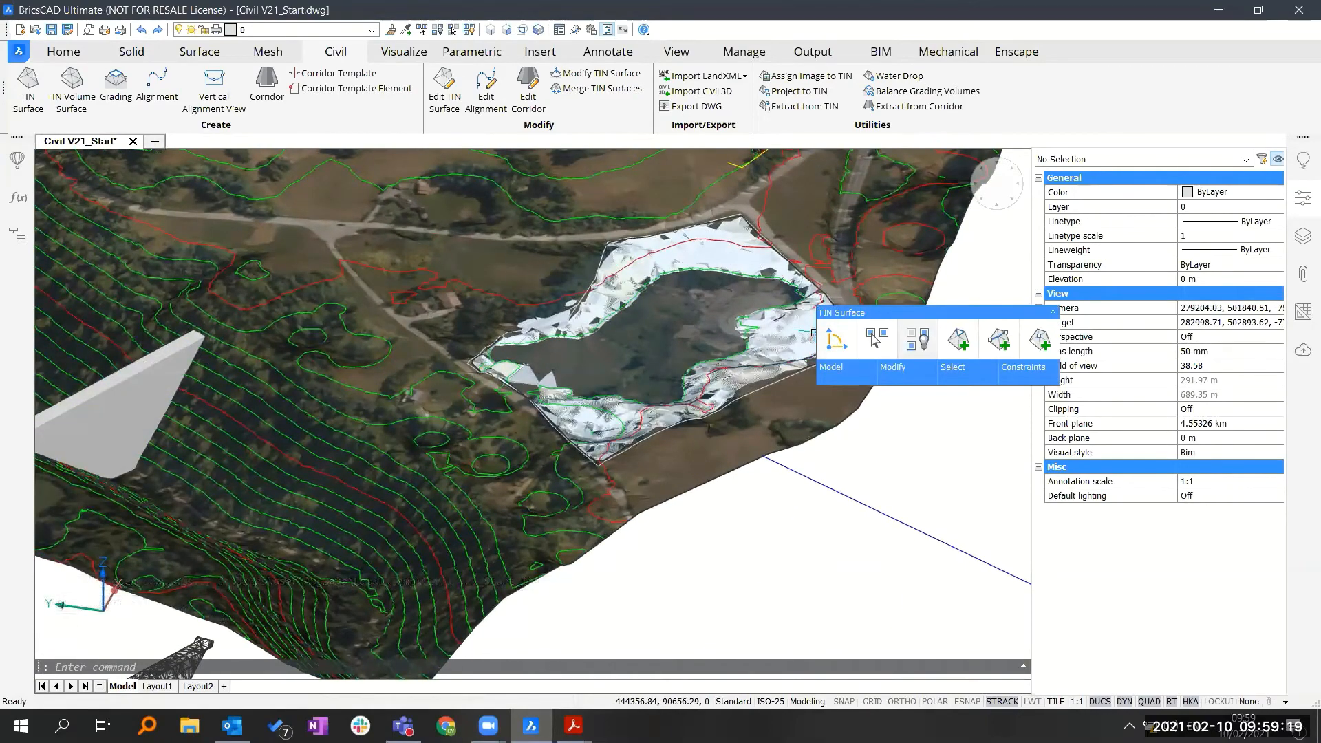
click(923, 340)
scroll(745, 371, up, 3)
scroll(745, 372, up, 3)
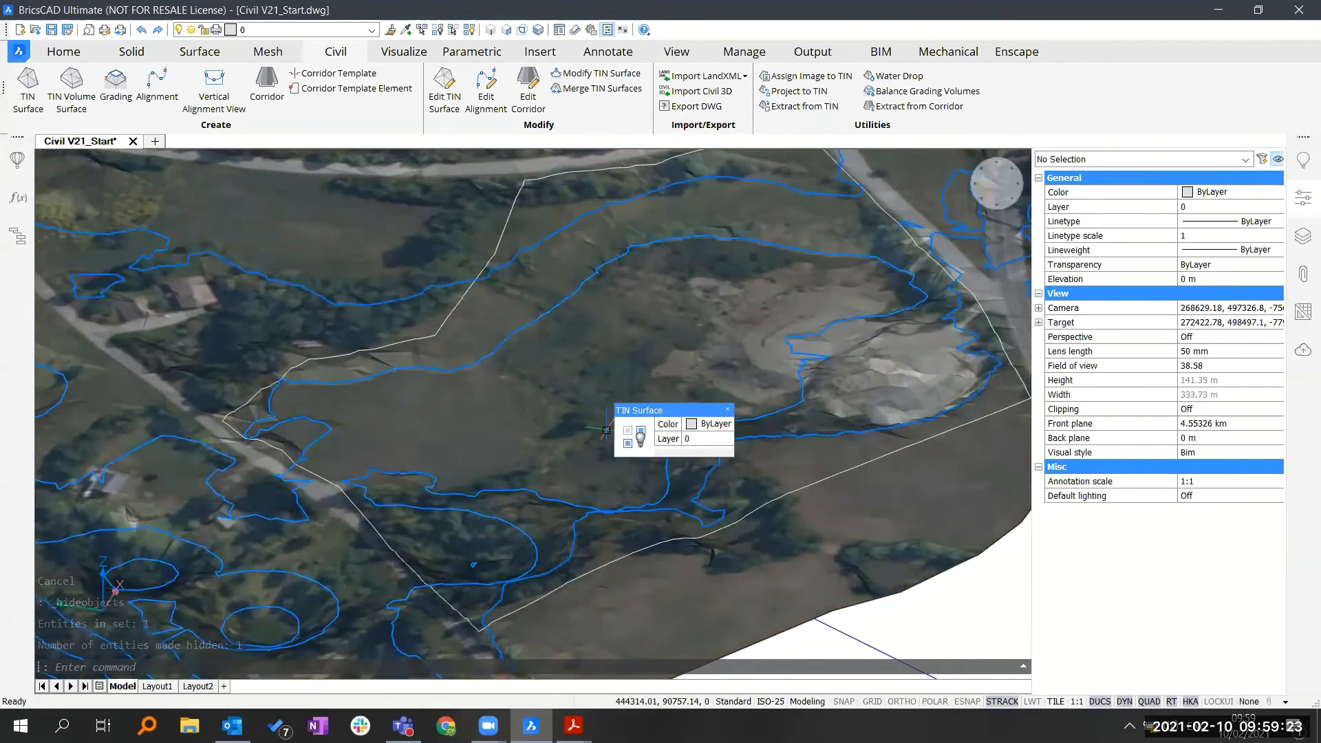
Step: Smoothen the terrain TIN with a radius of 20 at spots along the platform outline, from its upper bend to the narrow end by the small road
shift+middle_drag(600, 429, 609, 436)
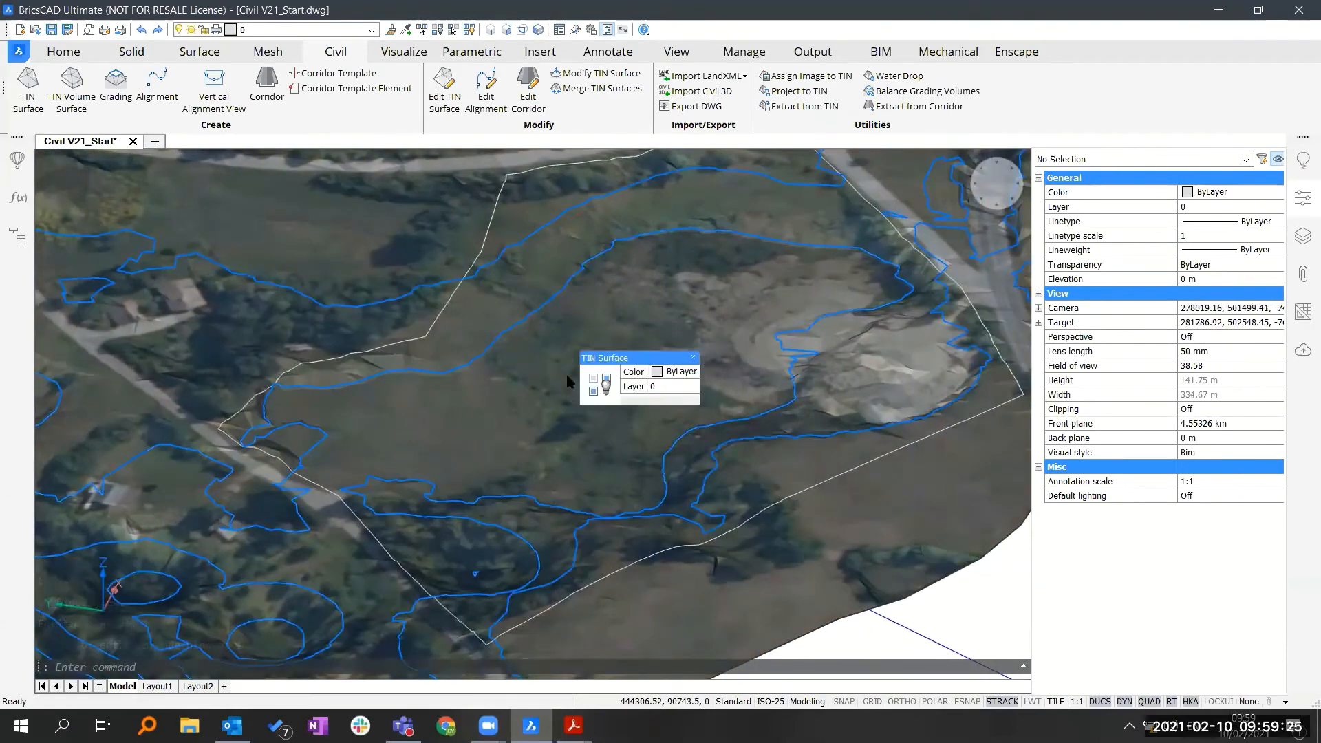
scroll(567, 376, down, 1)
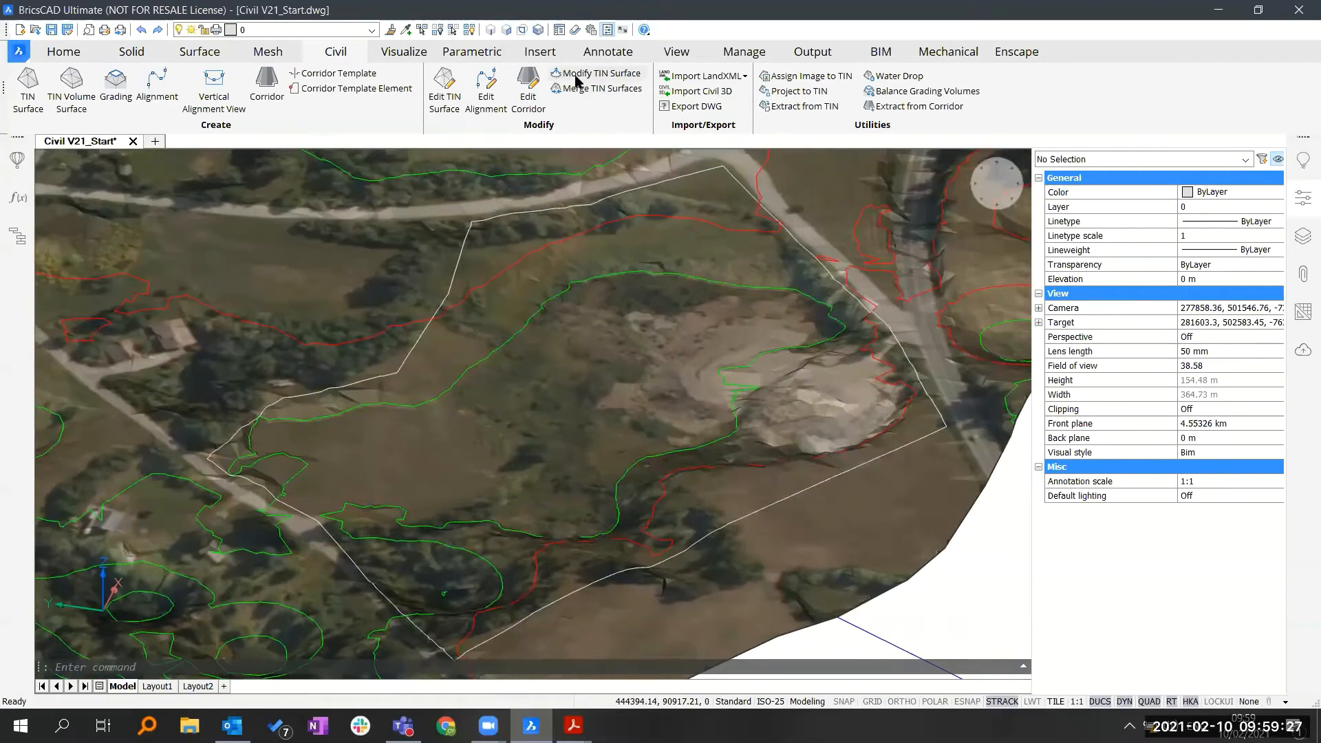
click(578, 74)
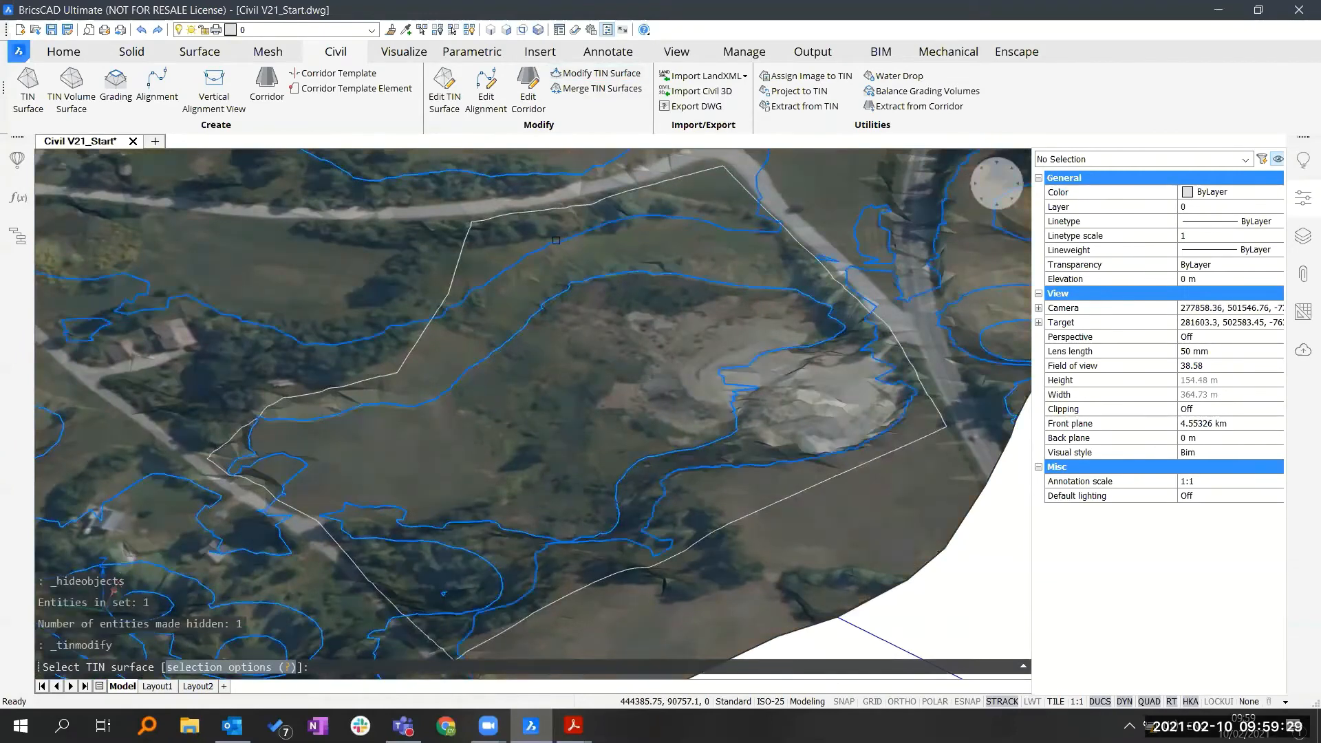
click(559, 233)
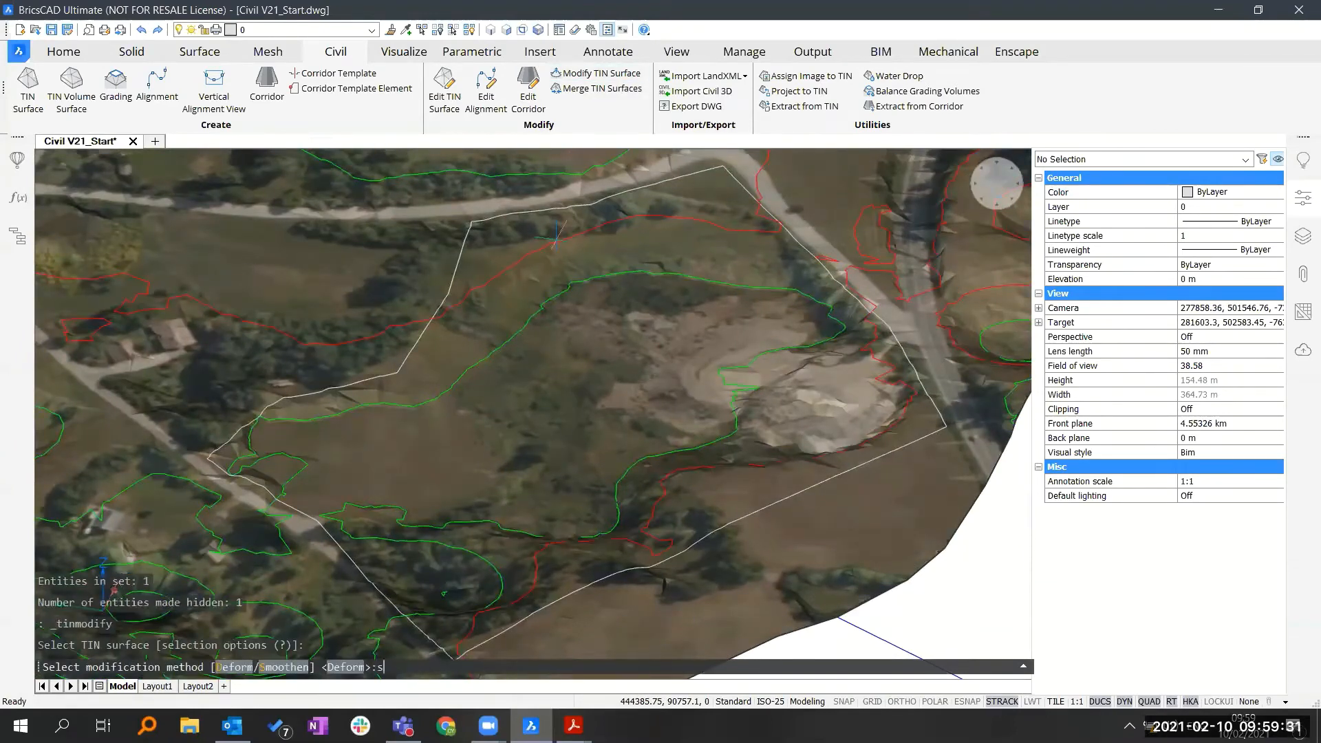
text(s)
key(Return)
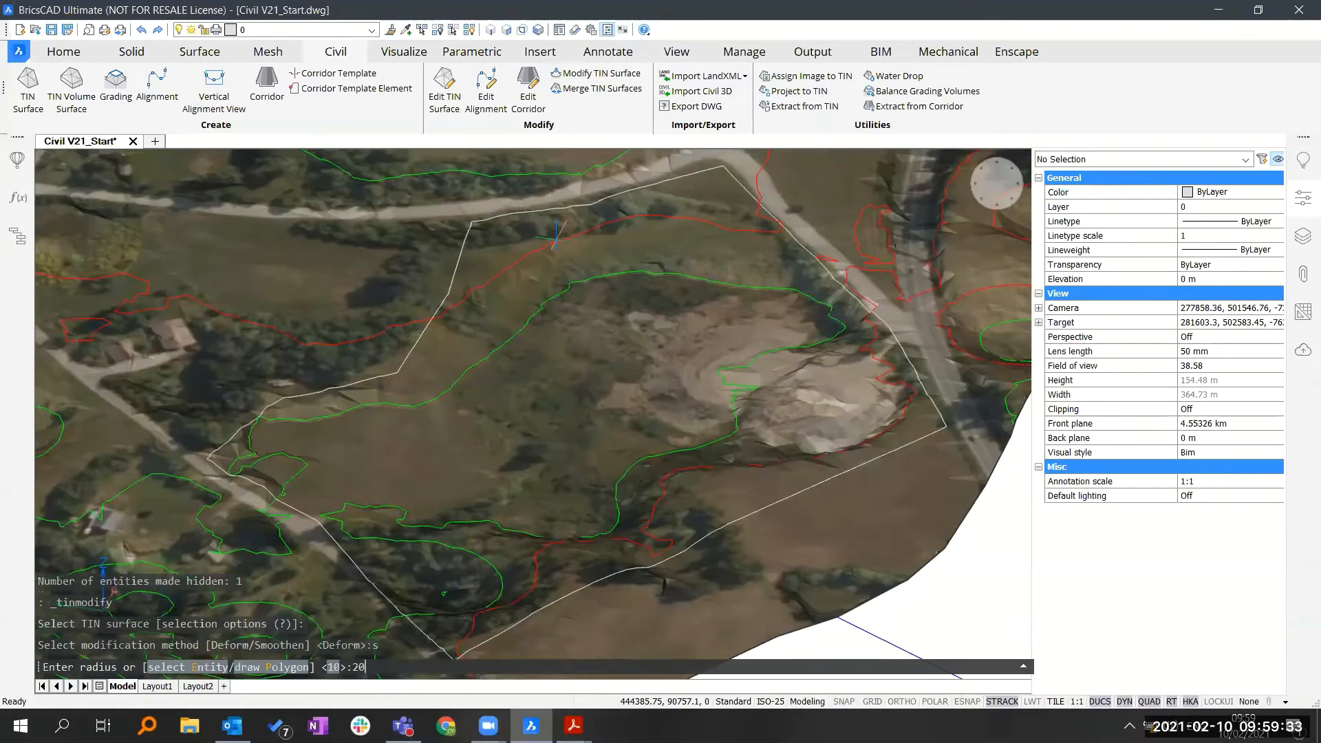
text(20)
key(Return)
shift+middle_drag(555, 250, 571, 235)
scroll(537, 265, up, 1)
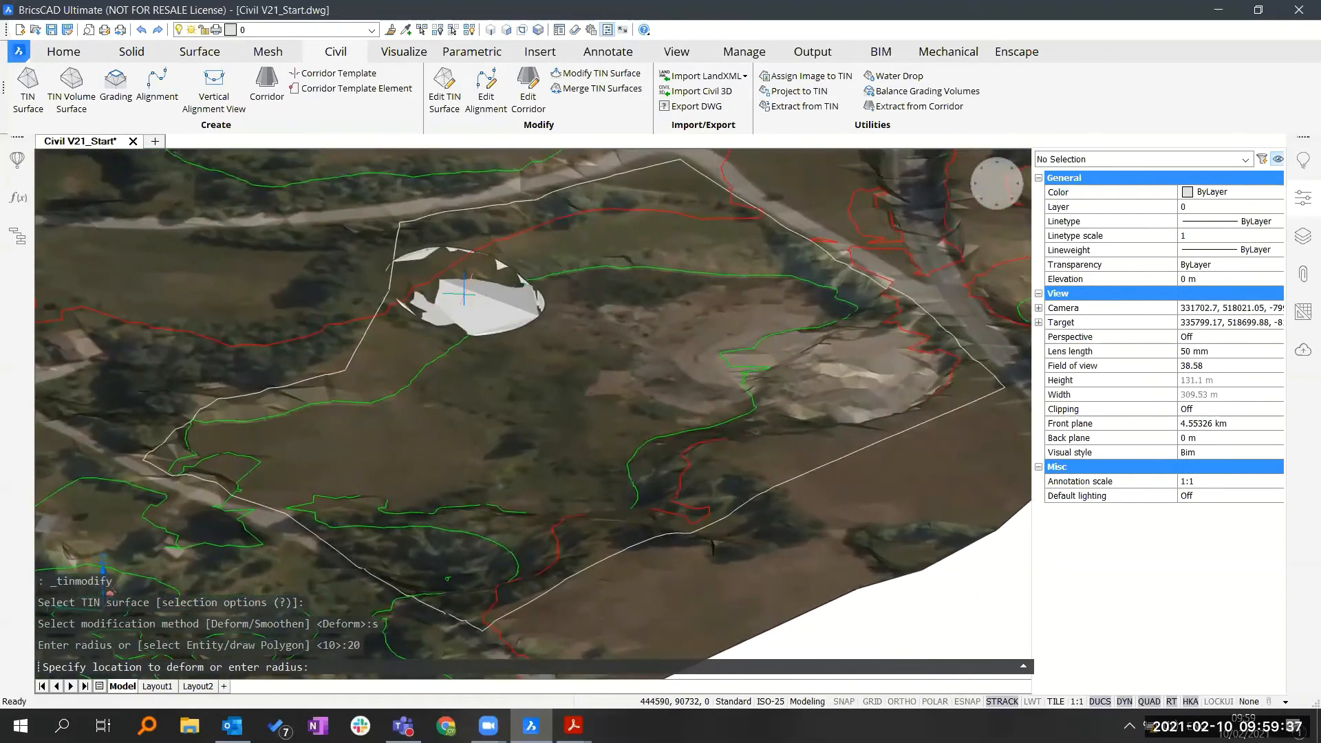
click(463, 292)
click(425, 332)
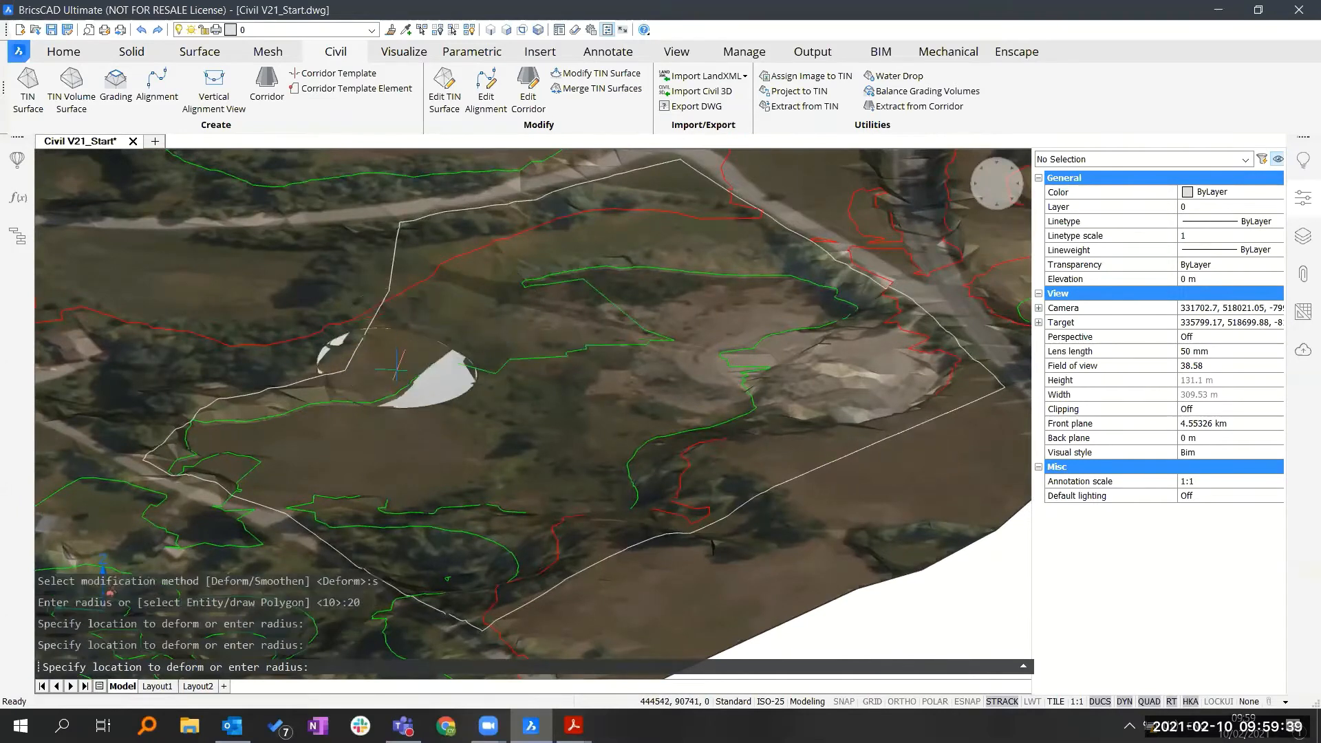
click(397, 369)
click(219, 428)
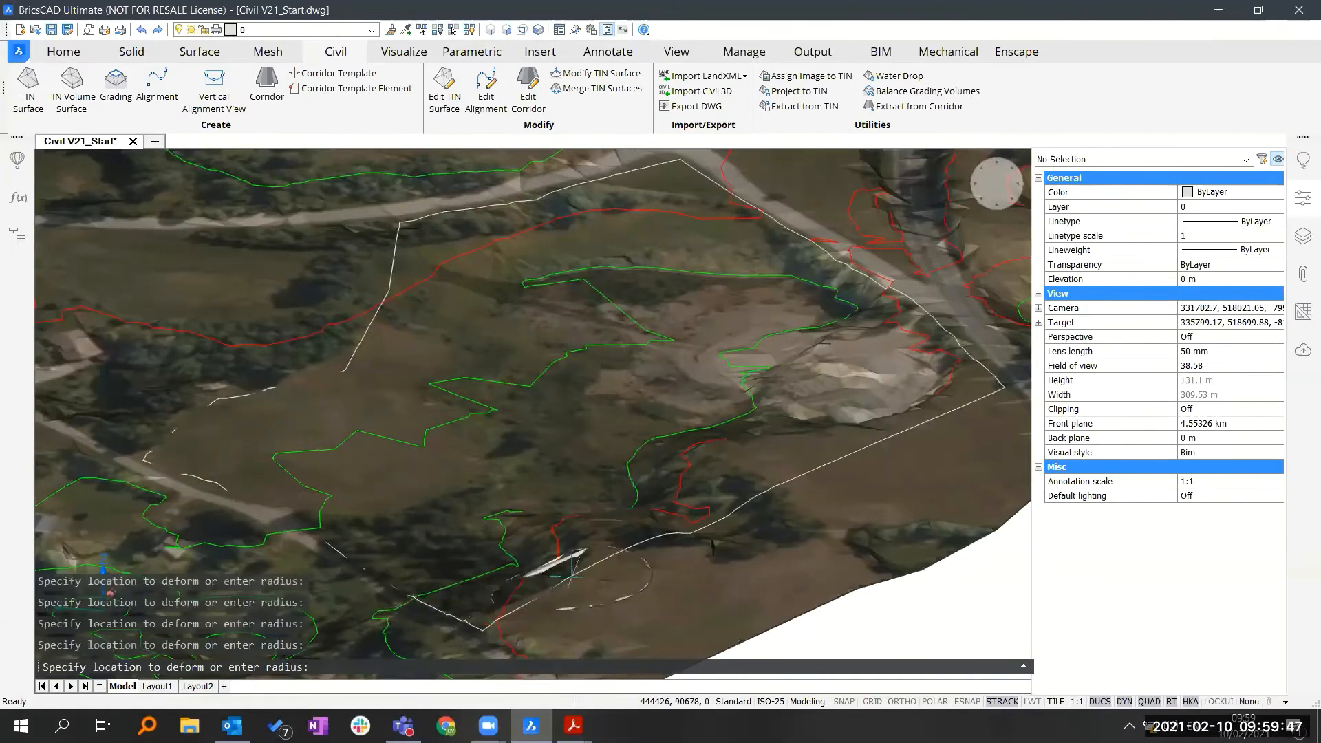
Step: Smoothen further terrain spots along the platform's opposite edge, beside the main road and in the bare ground inside the outline
click(570, 575)
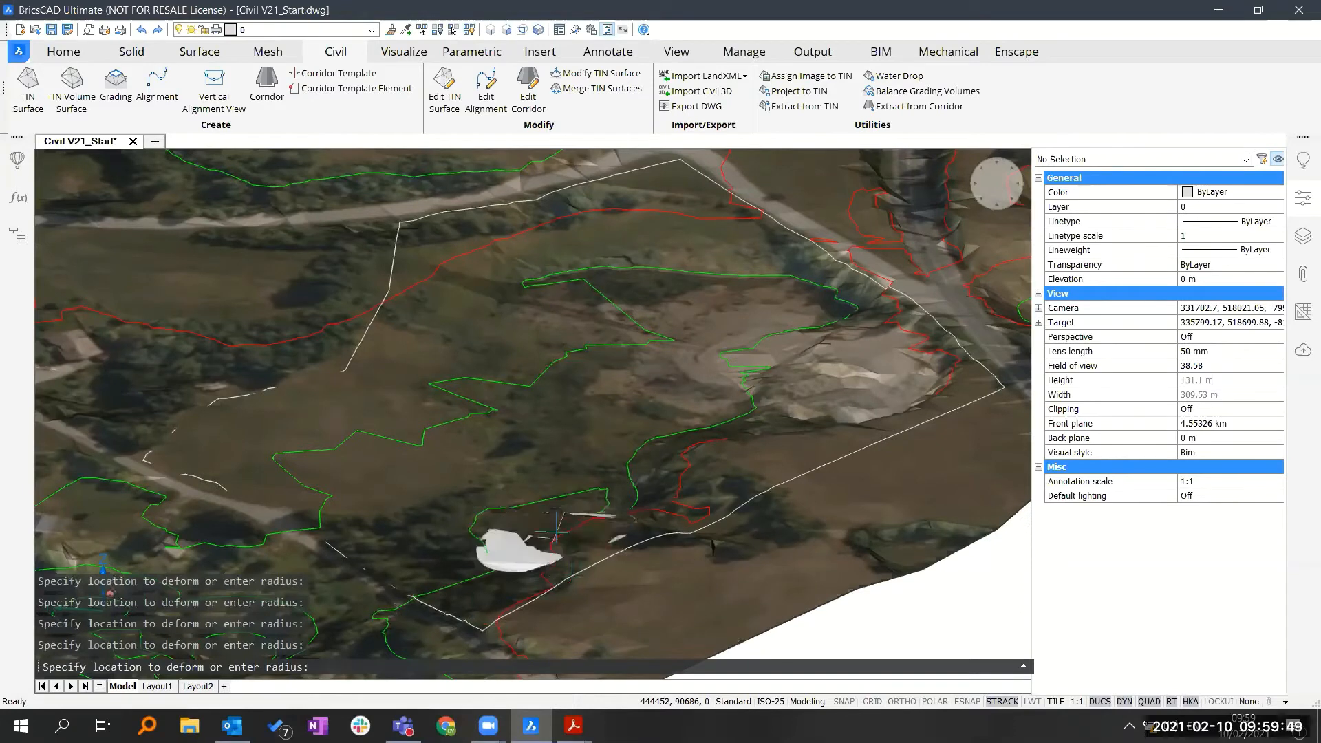
click(681, 465)
click(891, 409)
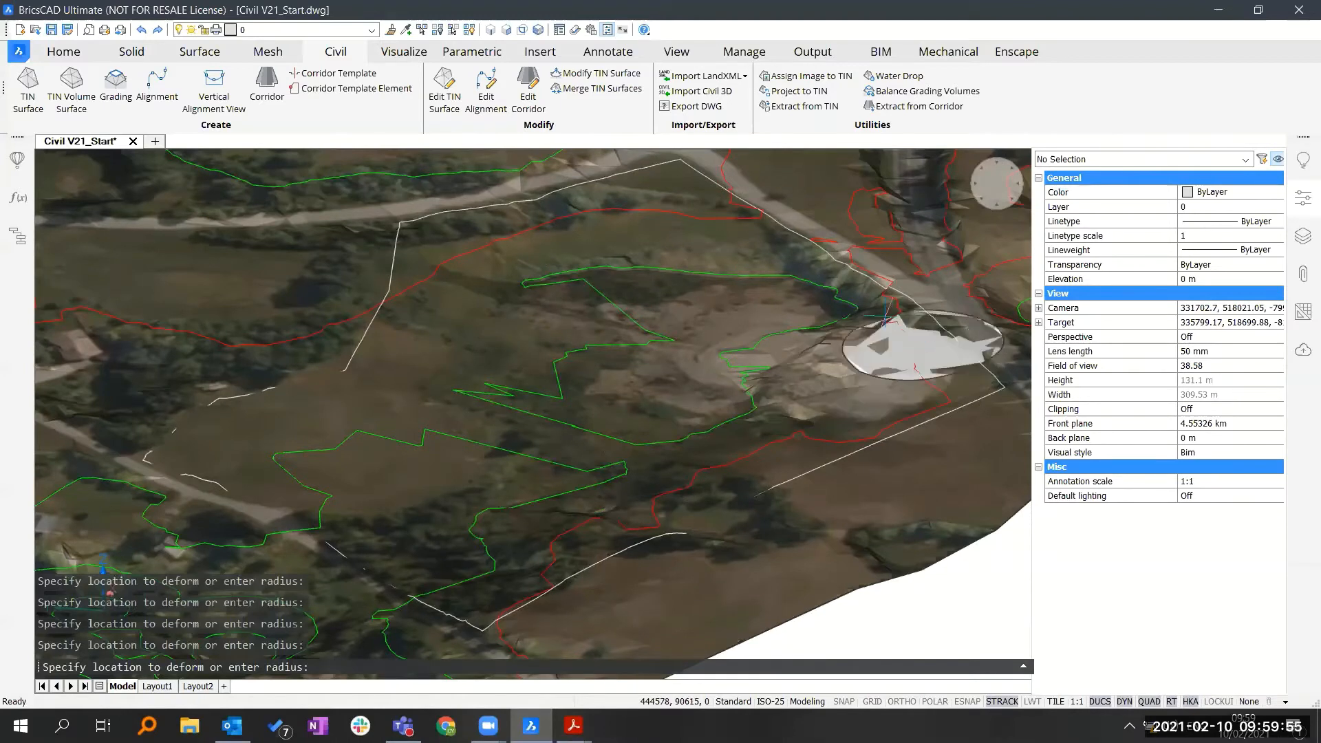
click(836, 292)
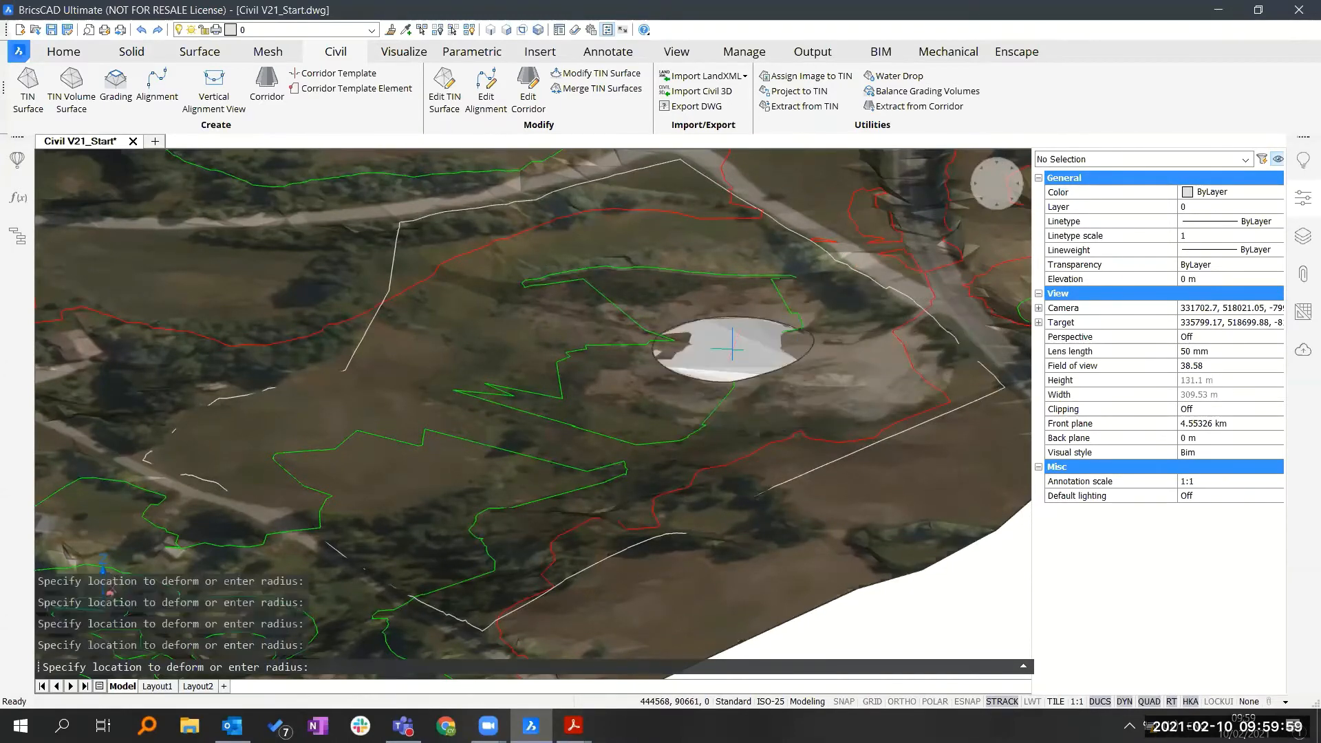
click(732, 348)
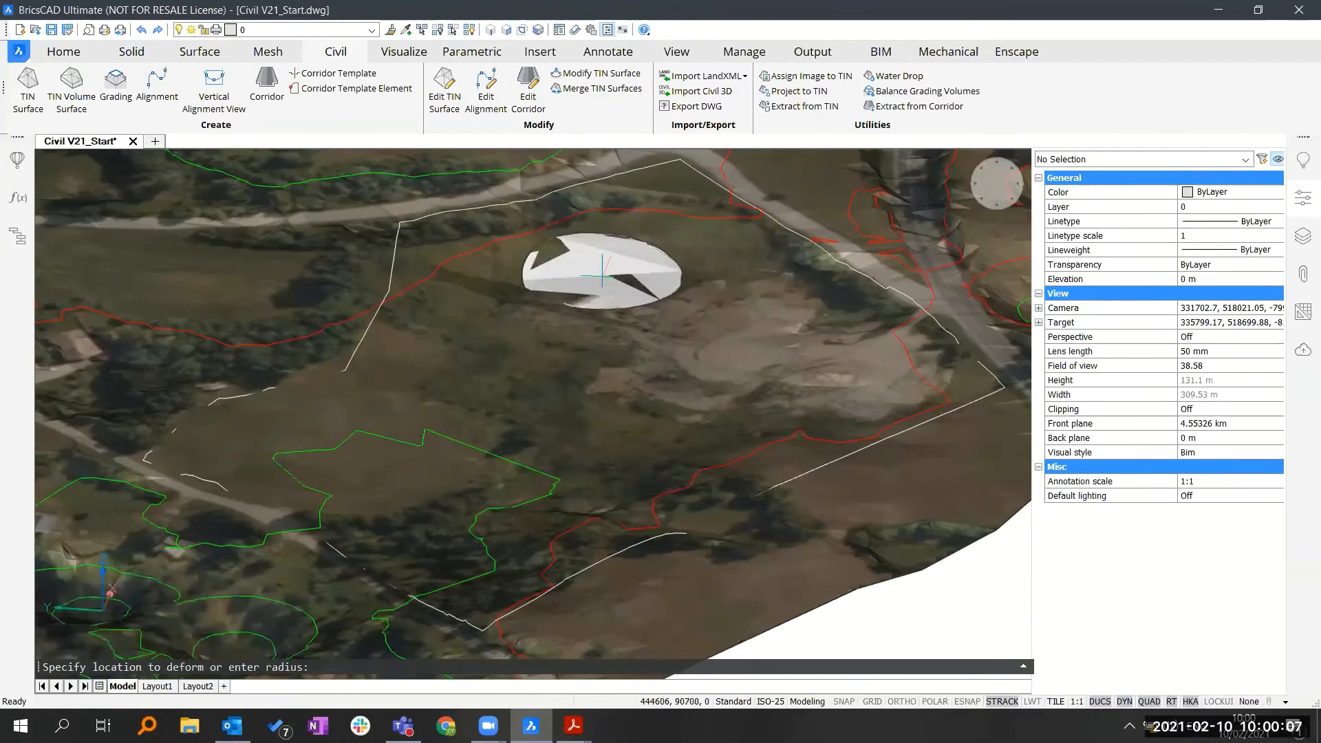
scroll(601, 267, down, 1)
scroll(601, 267, down, 5)
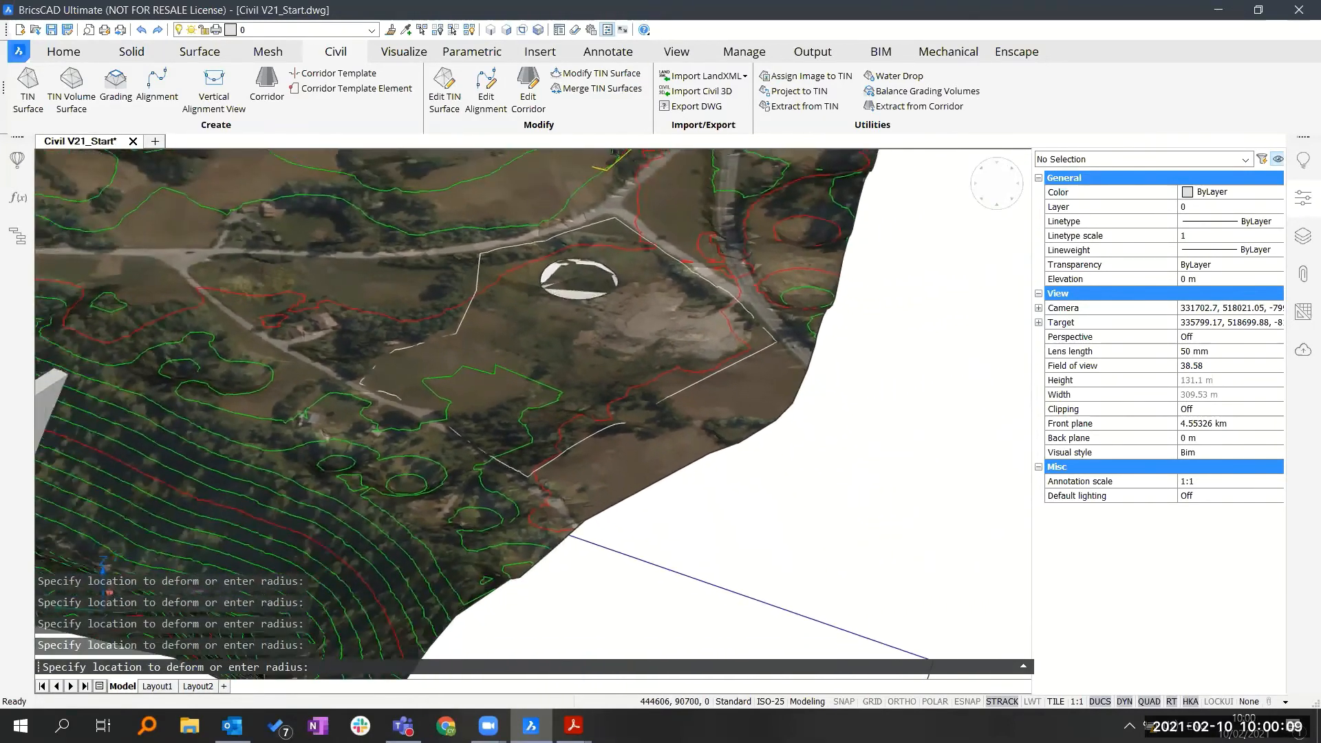
scroll(512, 506, down, 5)
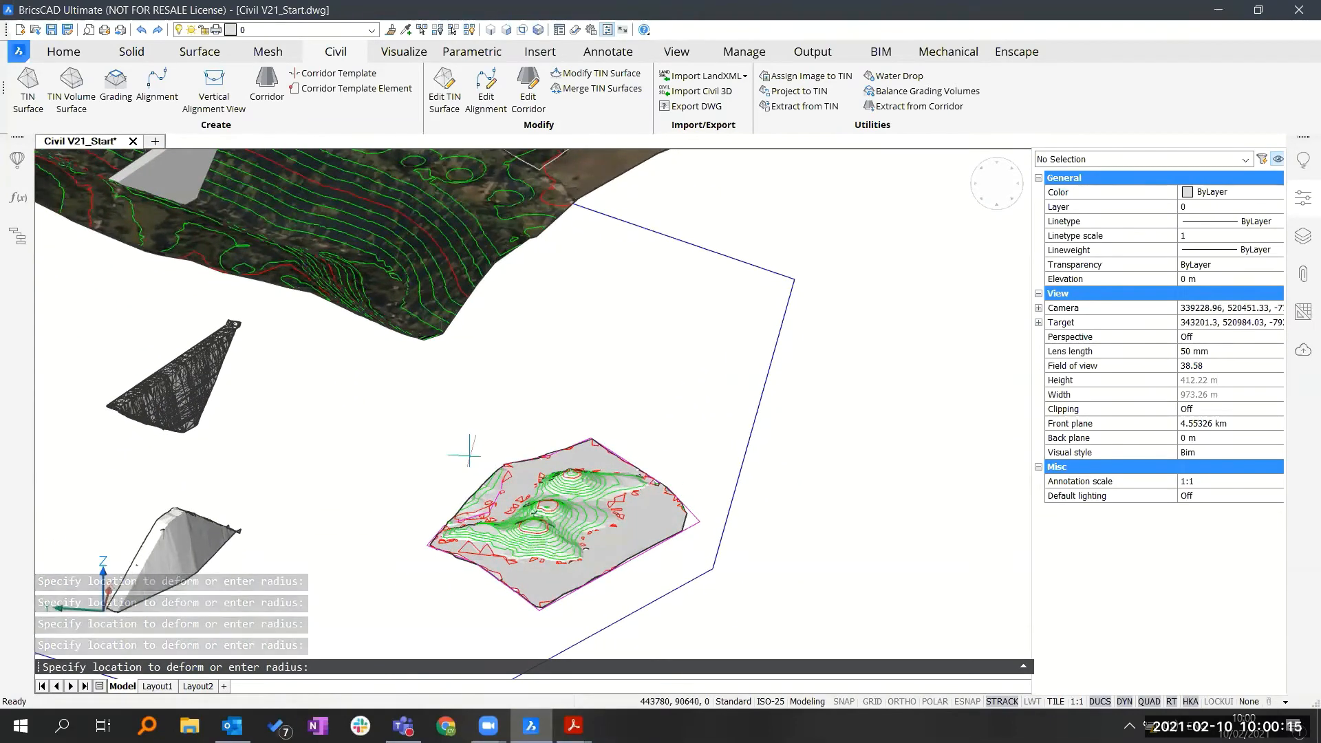
key(Escape)
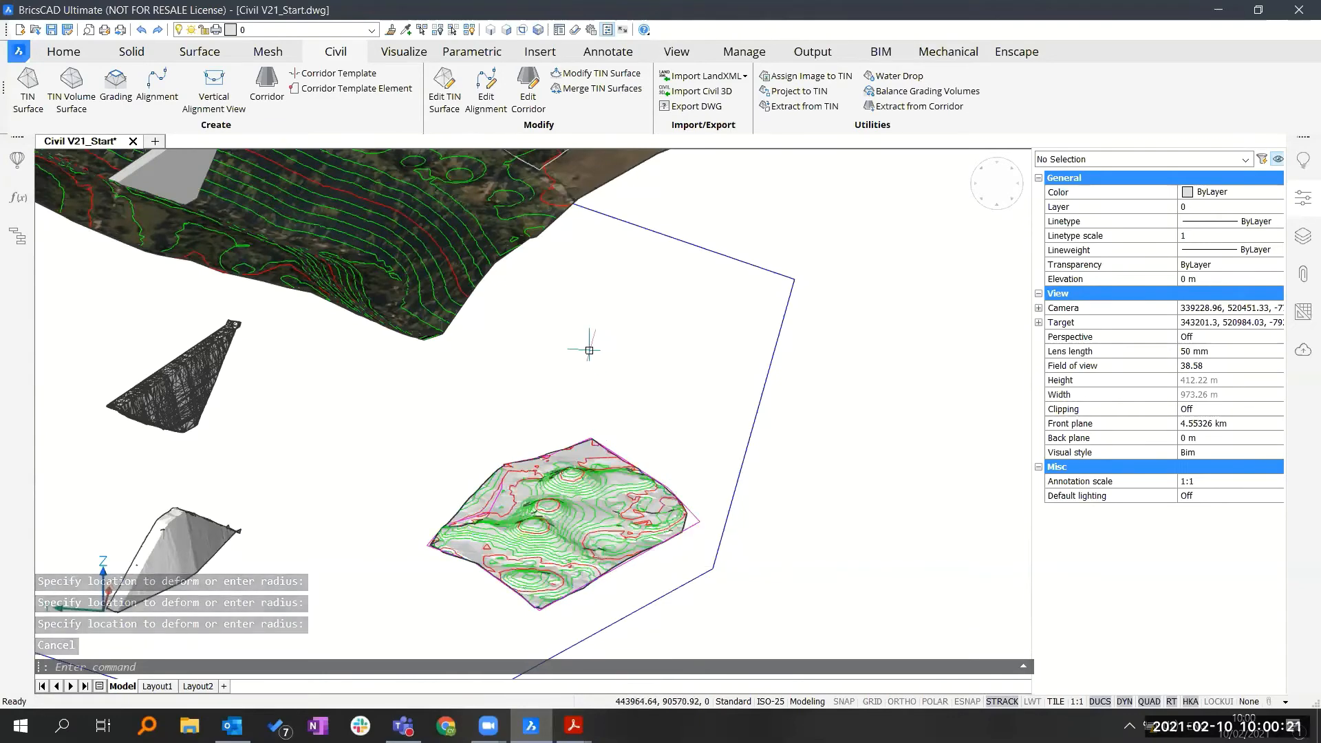
Step: Compare the smoothed terrain with the platform volume surface and check that surface's elevations and cut and fill volumes
middle_drag(589, 350, 546, 552)
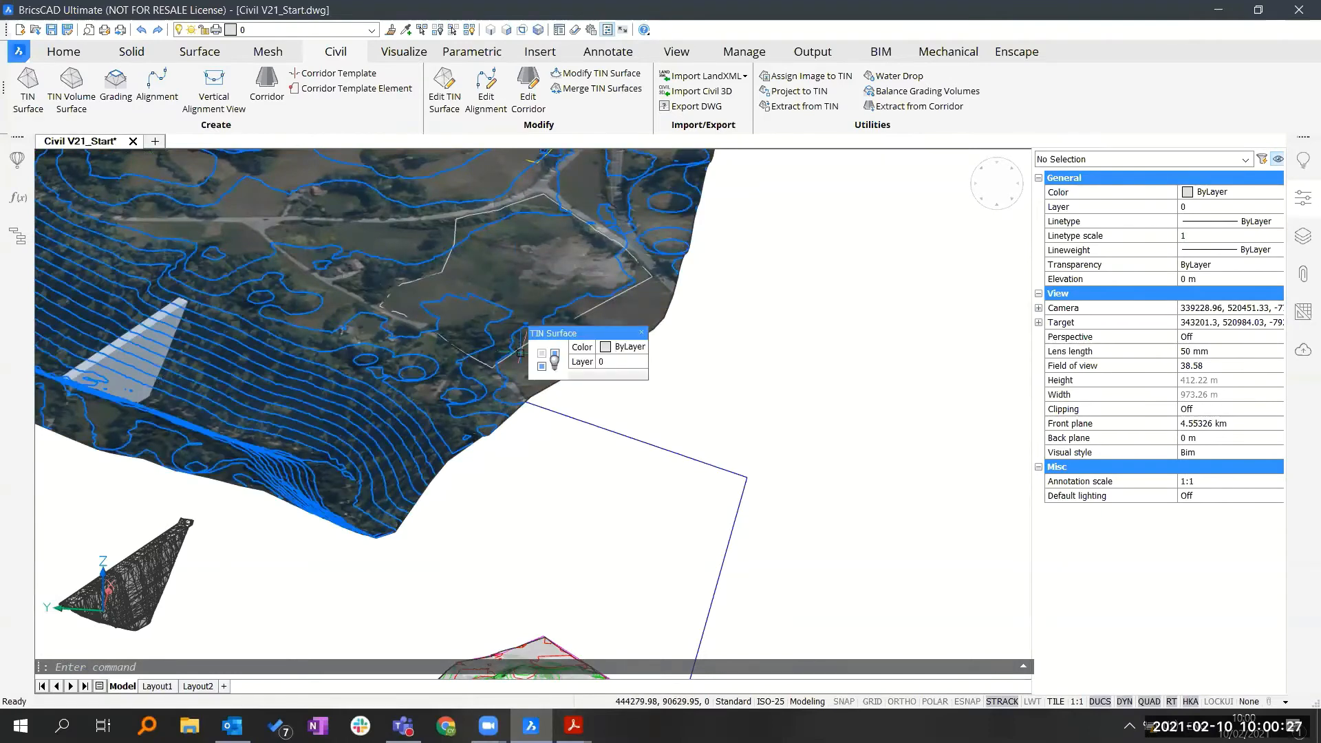
middle_drag(530, 502, 563, 317)
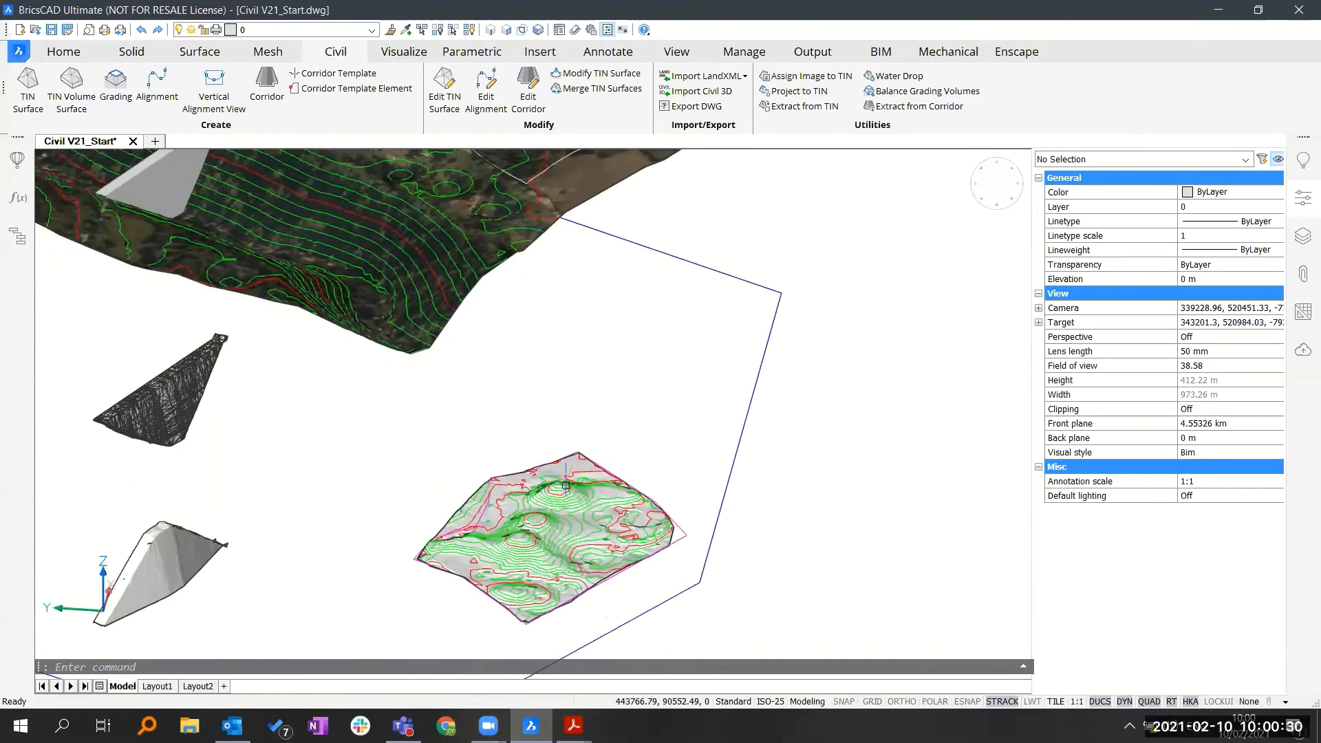
click(526, 548)
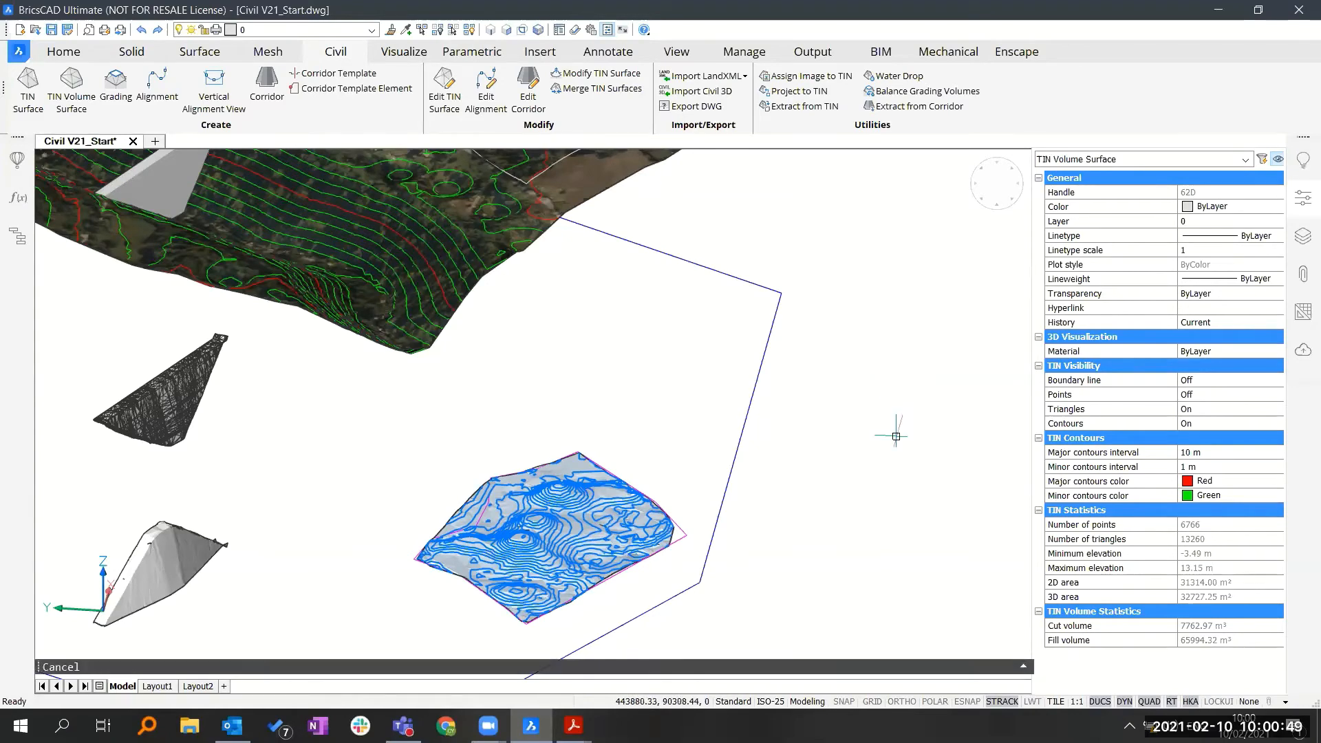
key(Escape)
key(Escape)
Step: Create a grading from the yellow four-sided polygon nearest the road junction to the terrain surface
shift+middle_drag(881, 413, 719, 326)
scroll(585, 262, up, 1)
scroll(576, 252, up, 2)
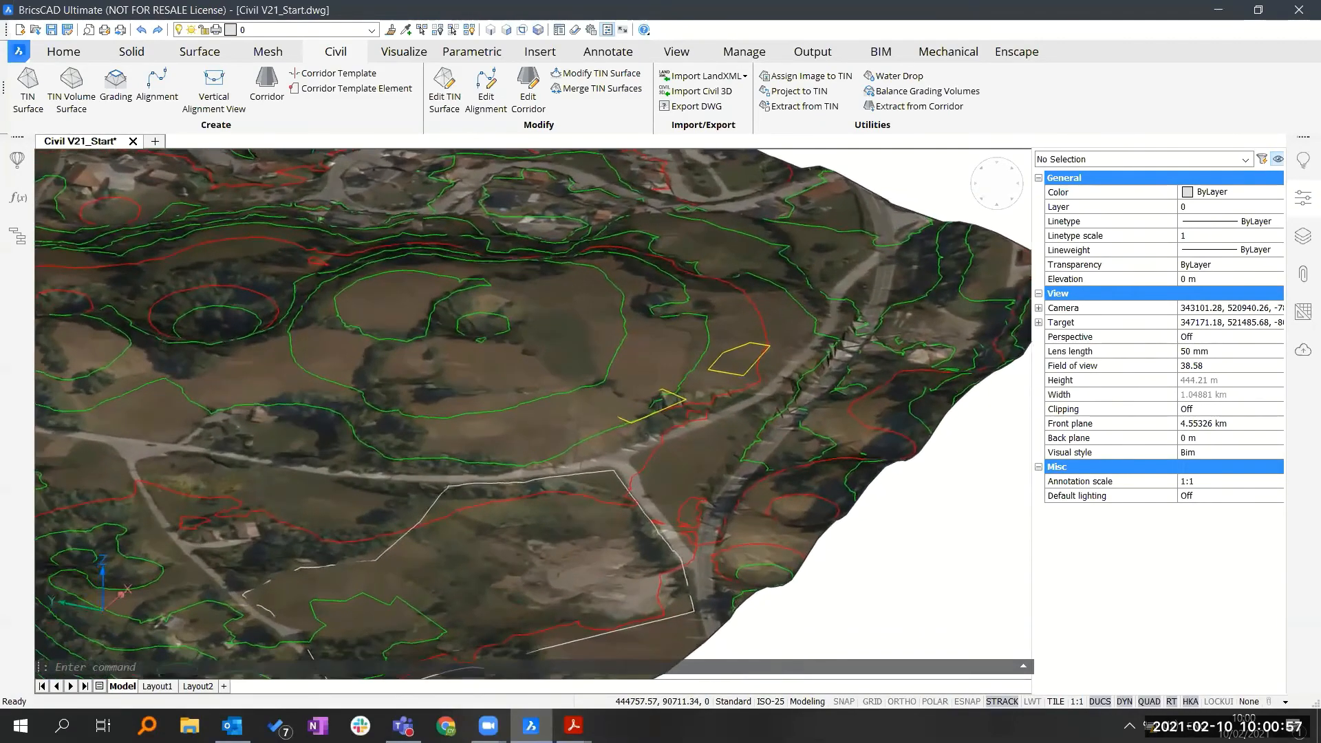
scroll(738, 377, up, 6)
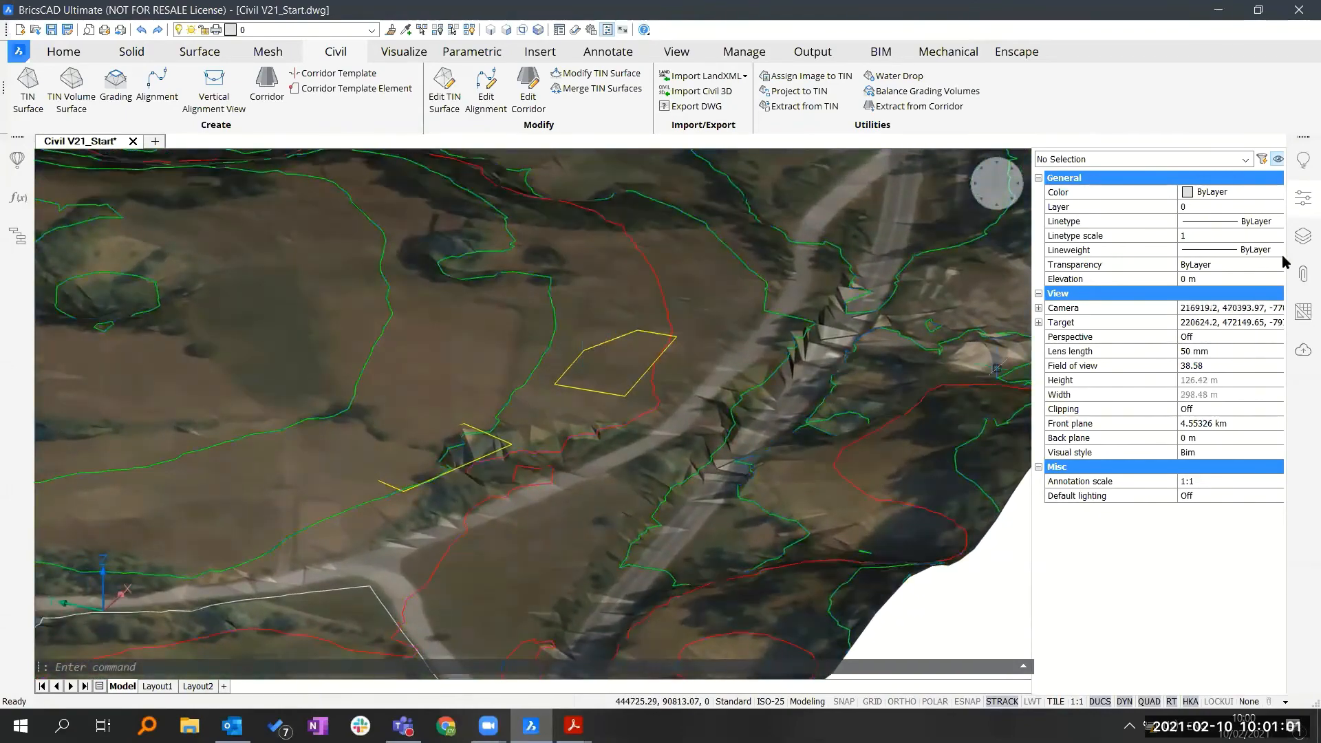
click(1303, 198)
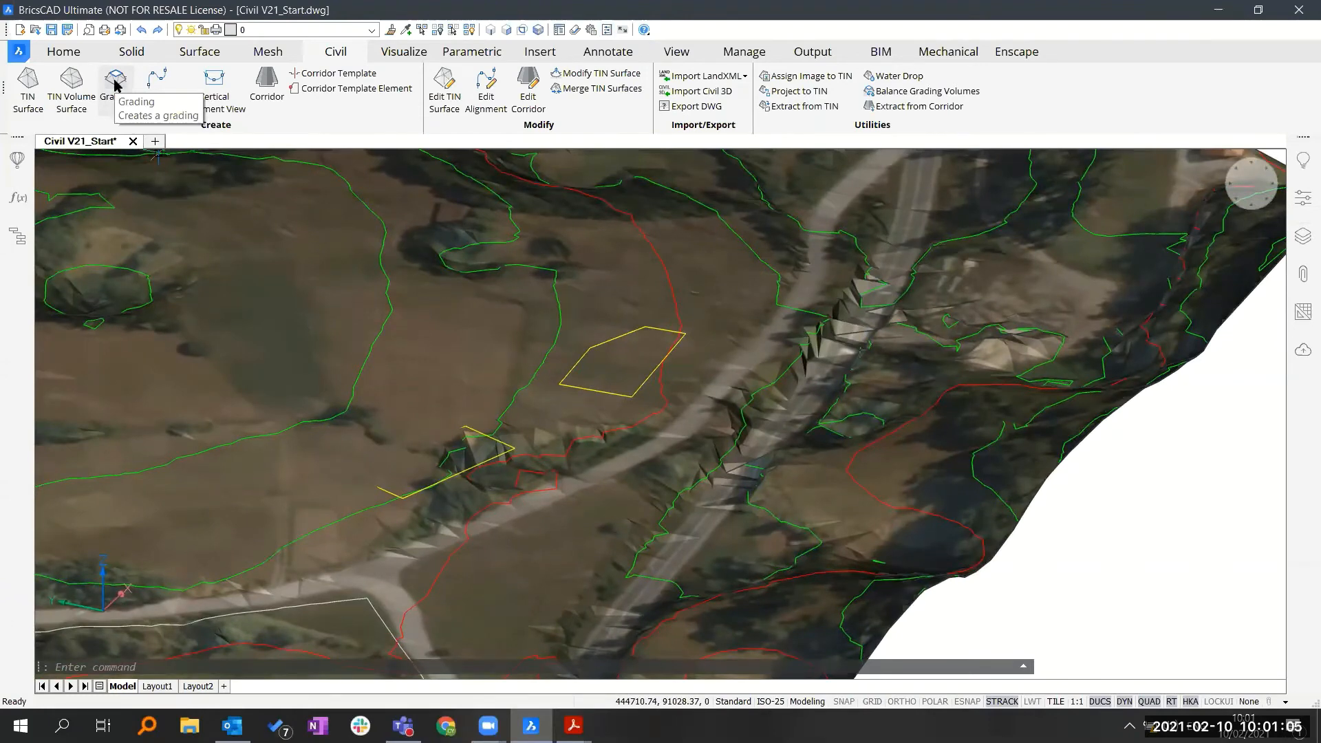
click(115, 85)
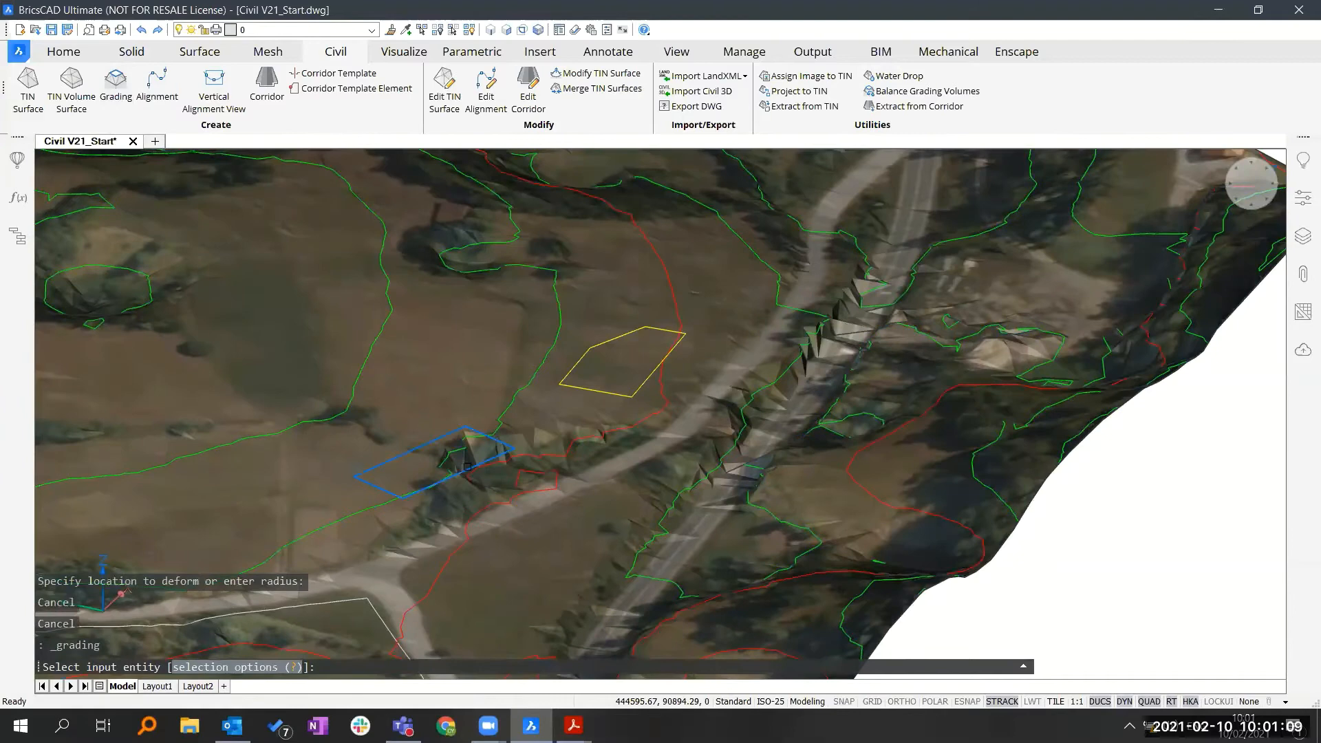
click(468, 467)
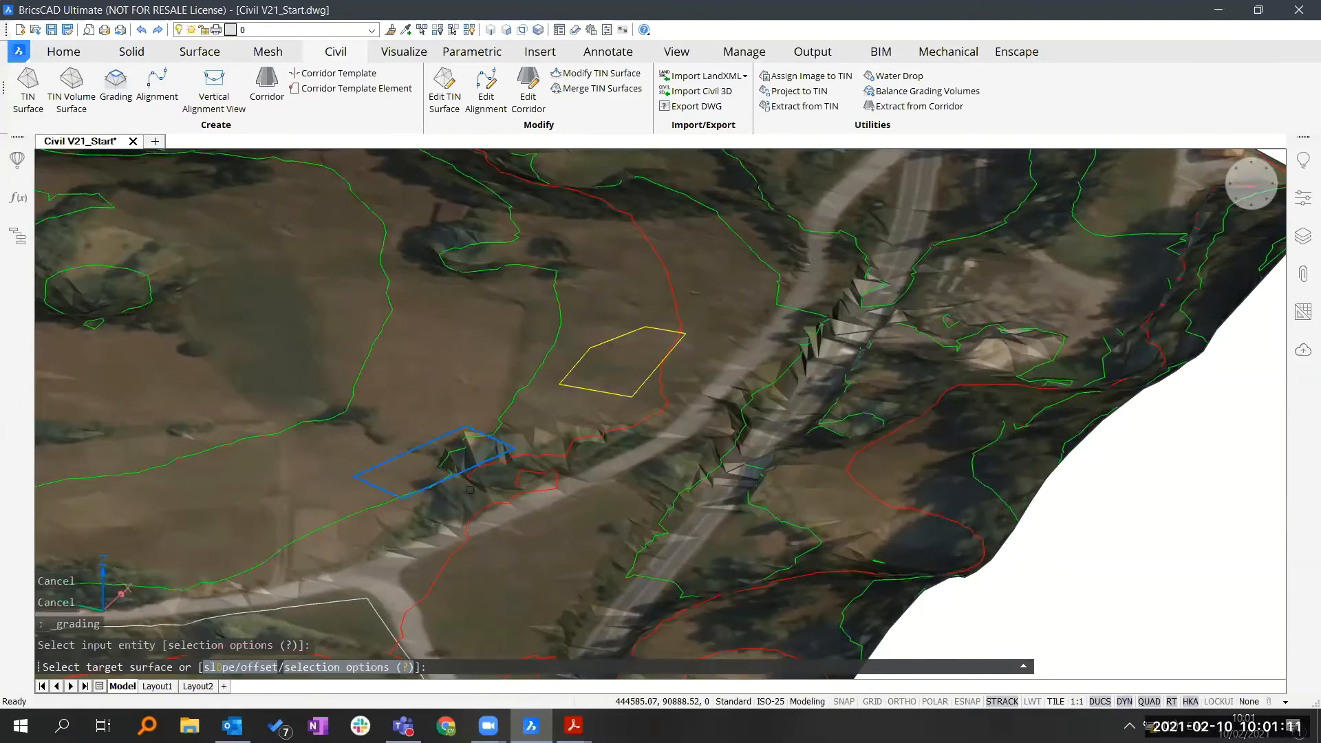
click(478, 536)
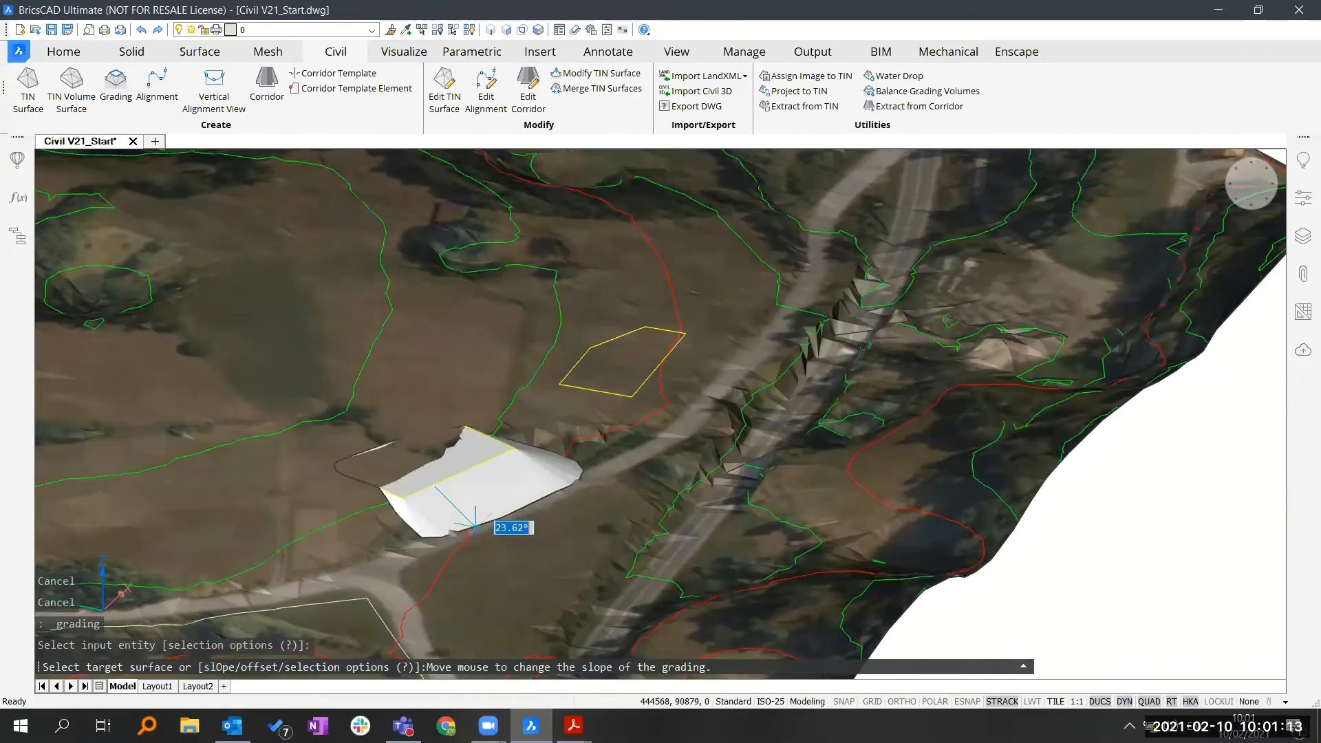
click(475, 527)
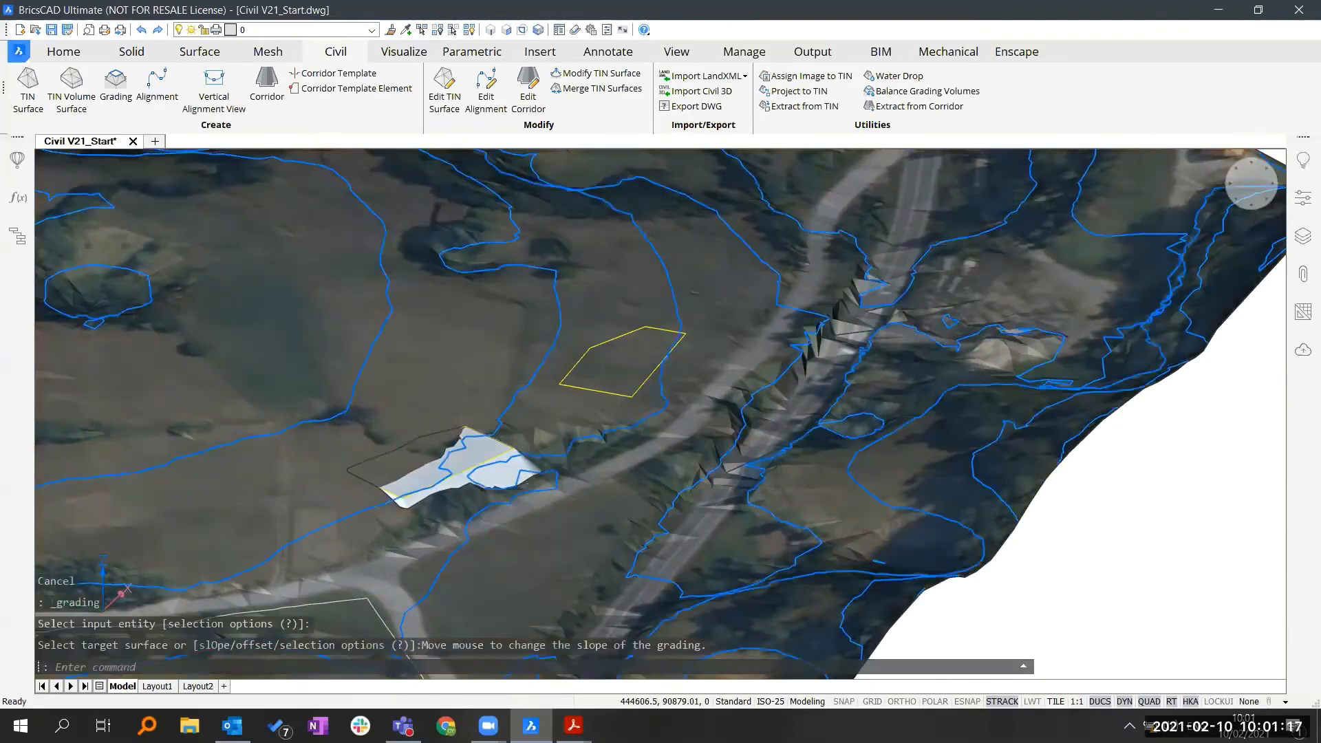
Step: Create a grading with a slope of 45 from the yellow five-sided polygon to the terrain surface
scroll(451, 428, up, 3)
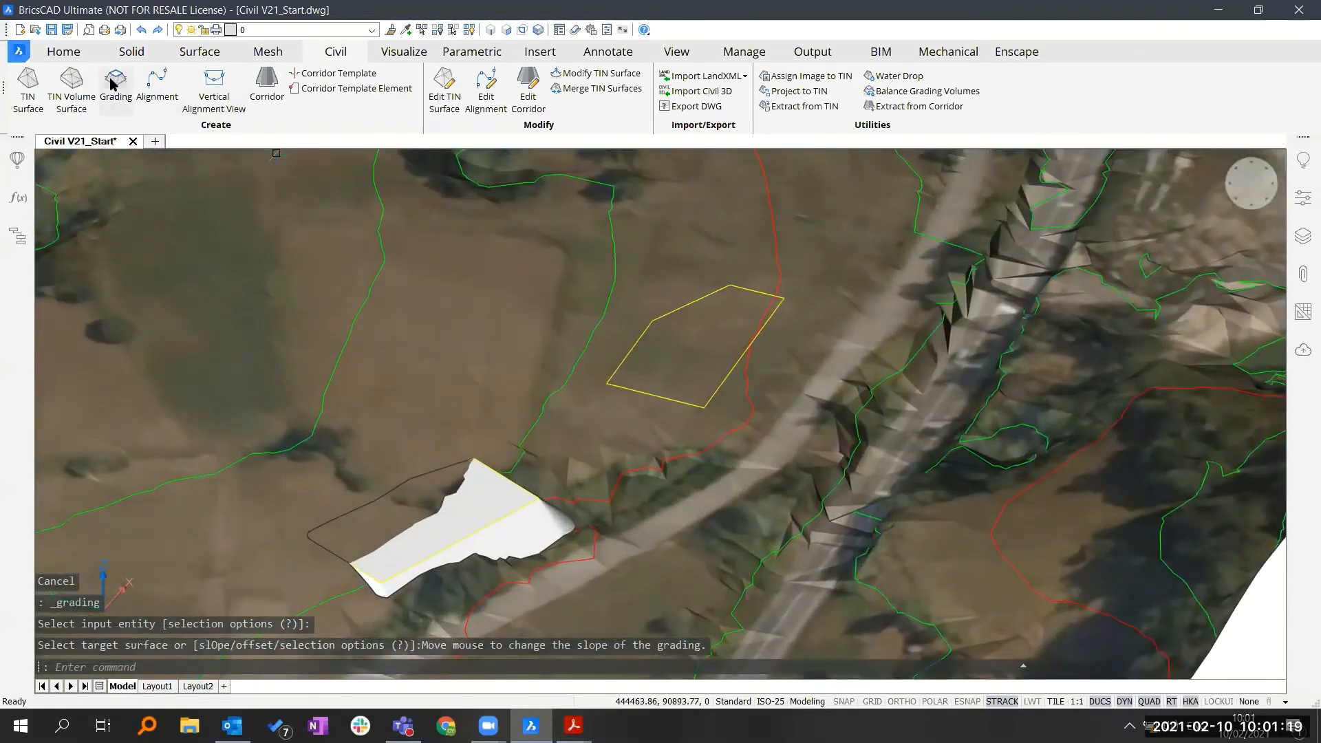
click(116, 81)
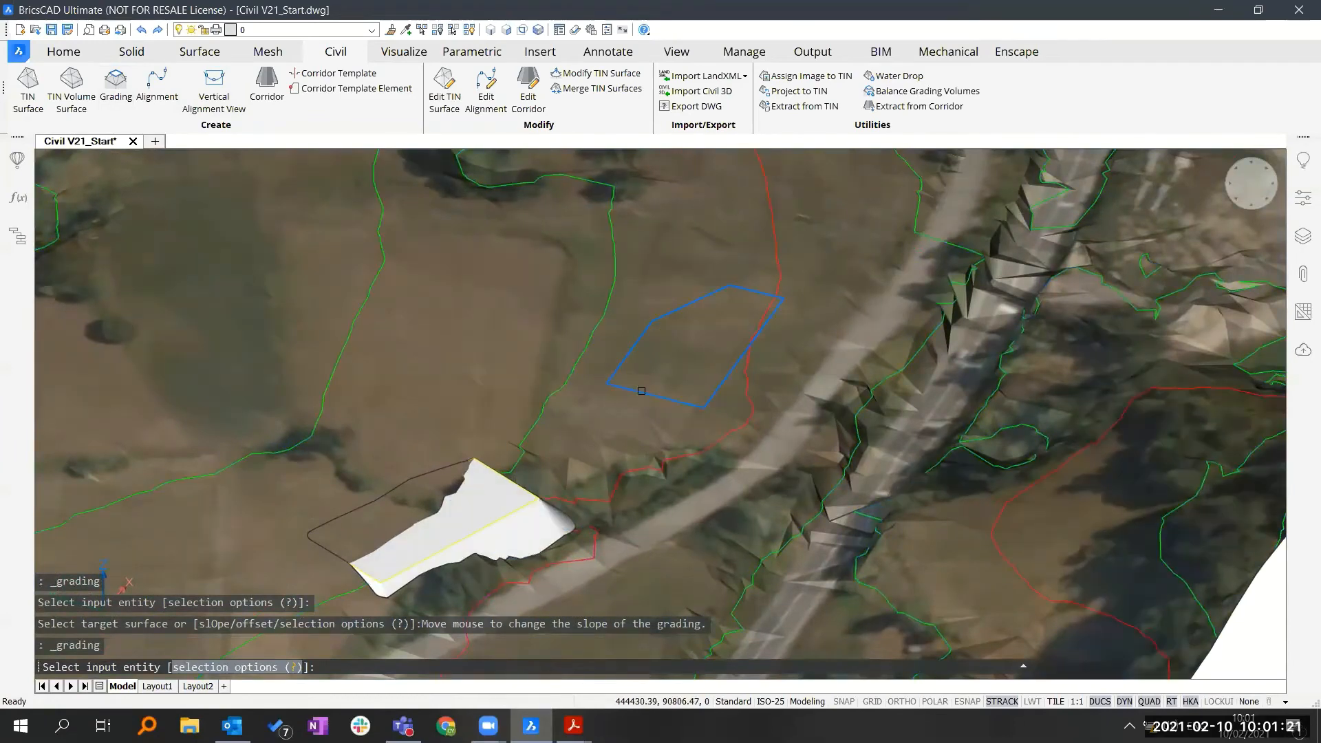
click(641, 388)
click(641, 496)
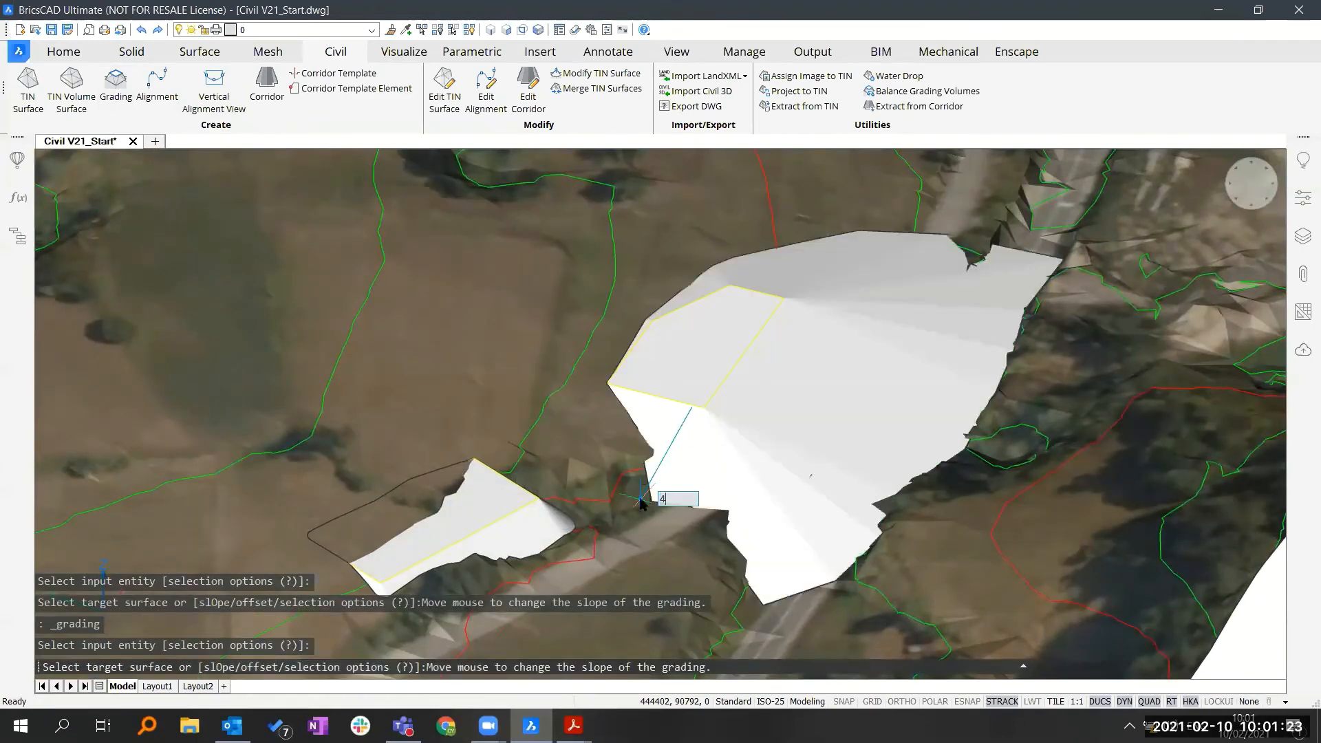
click(641, 503)
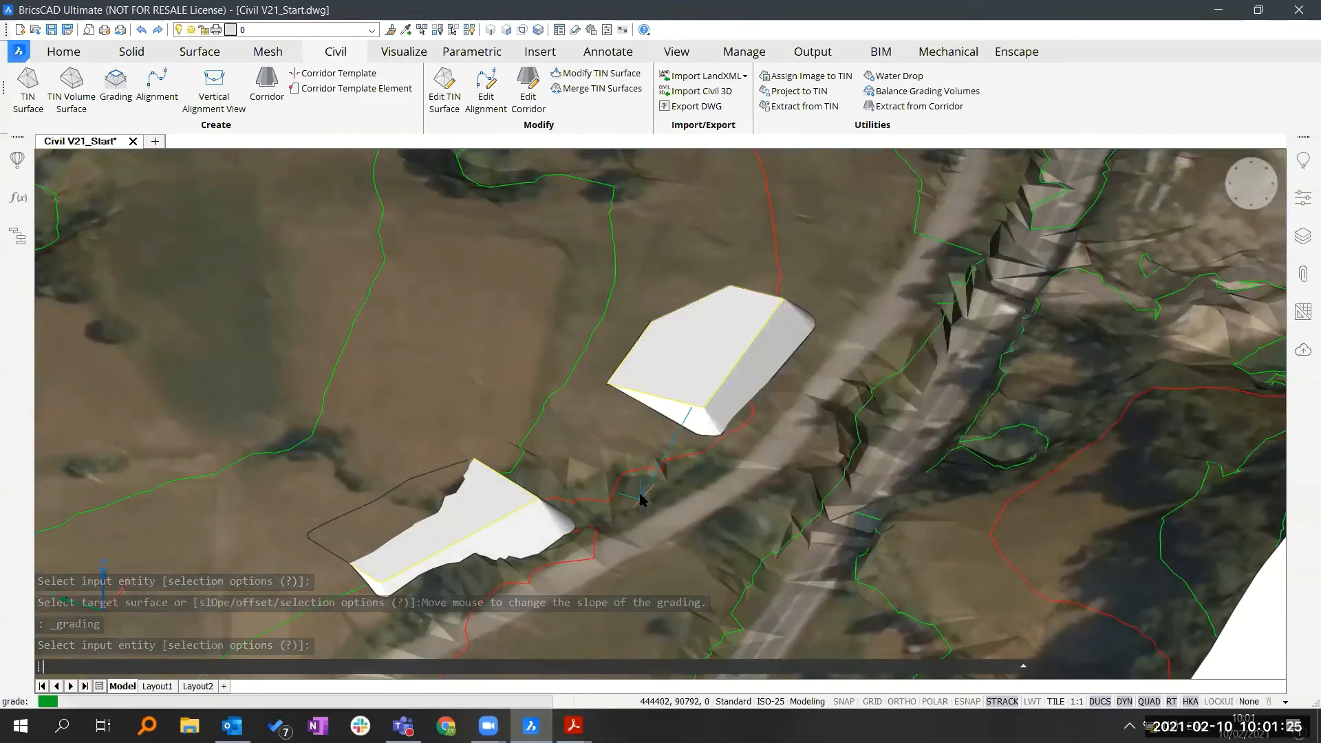
Step: Move the four-sided pad's outline horizontally, parallel to its short edge and away from the road
shift+middle_drag(609, 421, 640, 371)
scroll(627, 384, up, 3)
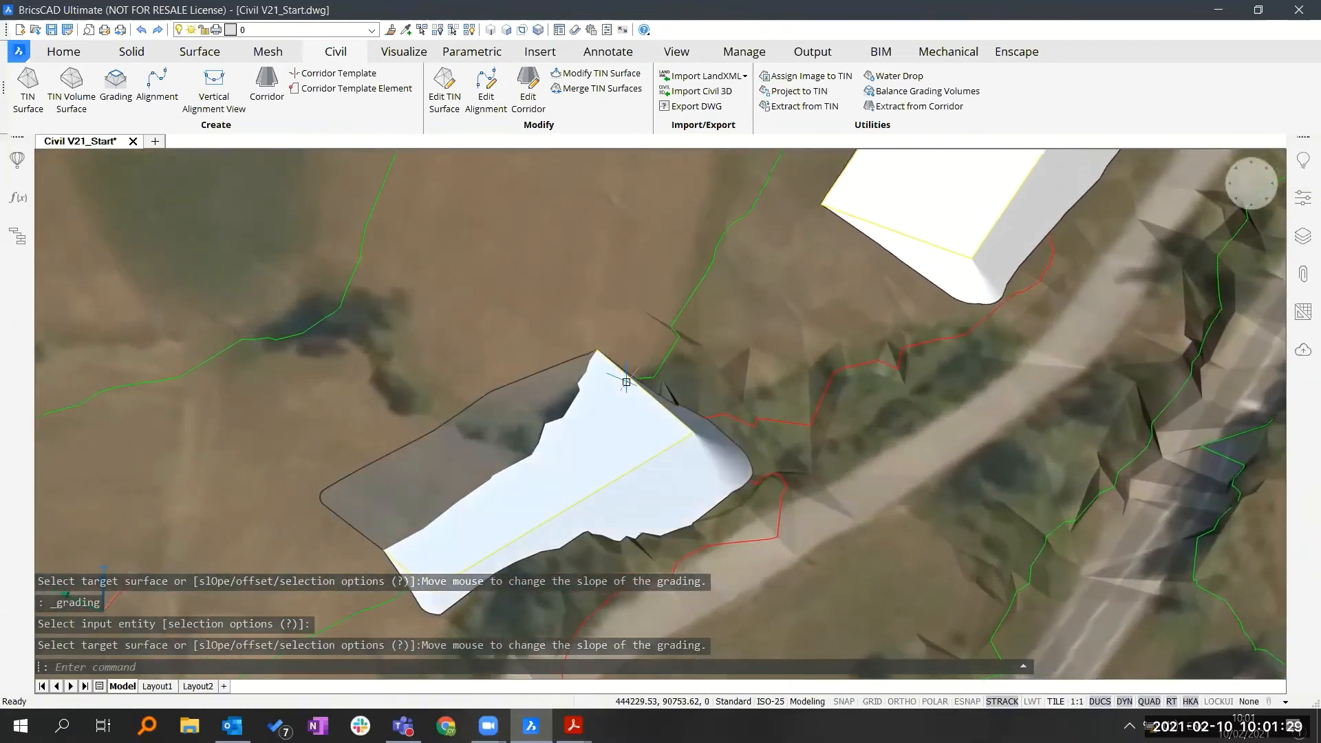
mouse_move(627, 380)
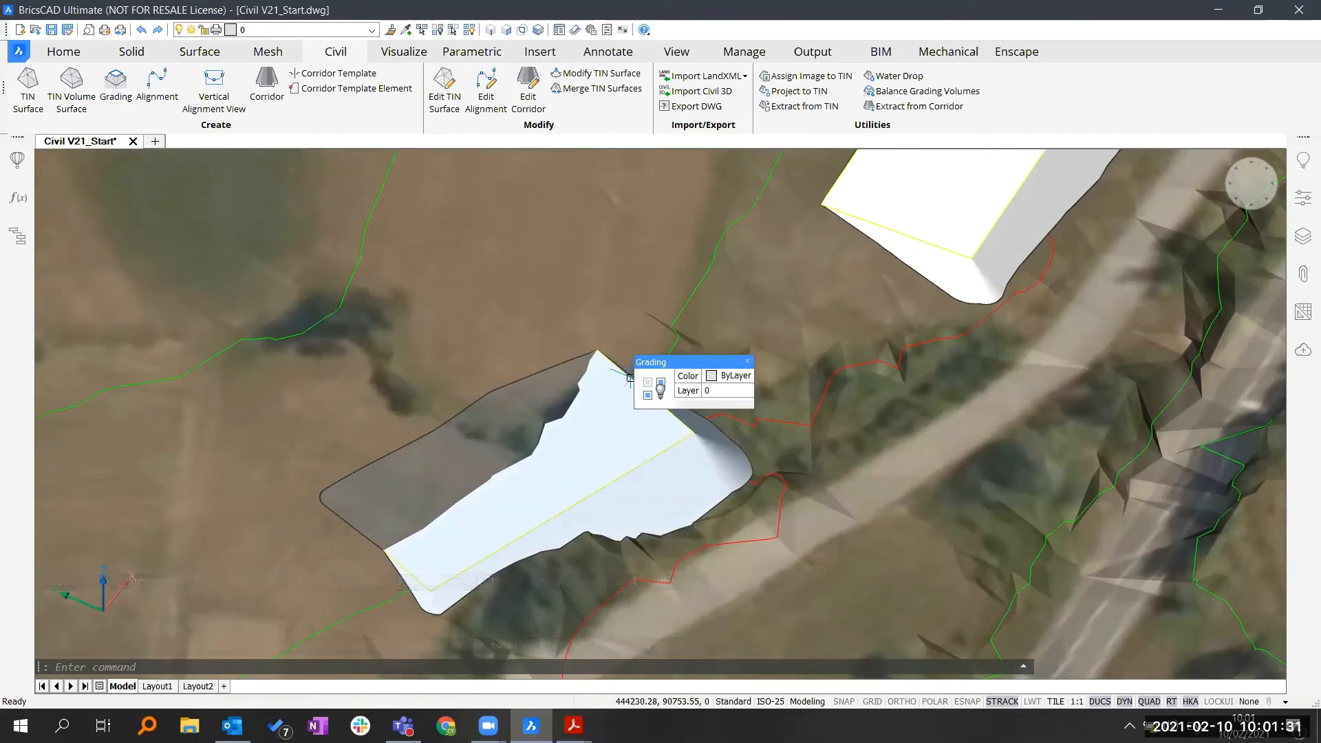
click(629, 377)
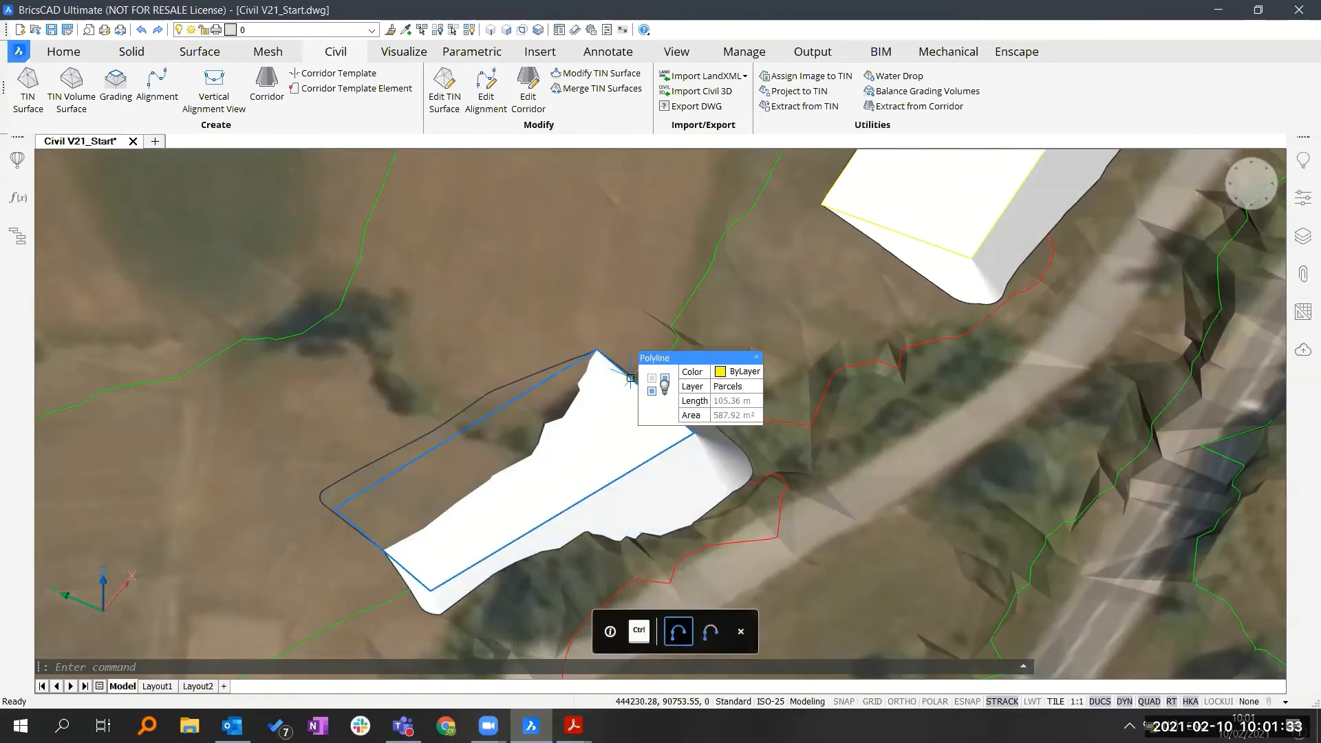
shift+middle_drag(630, 378, 687, 407)
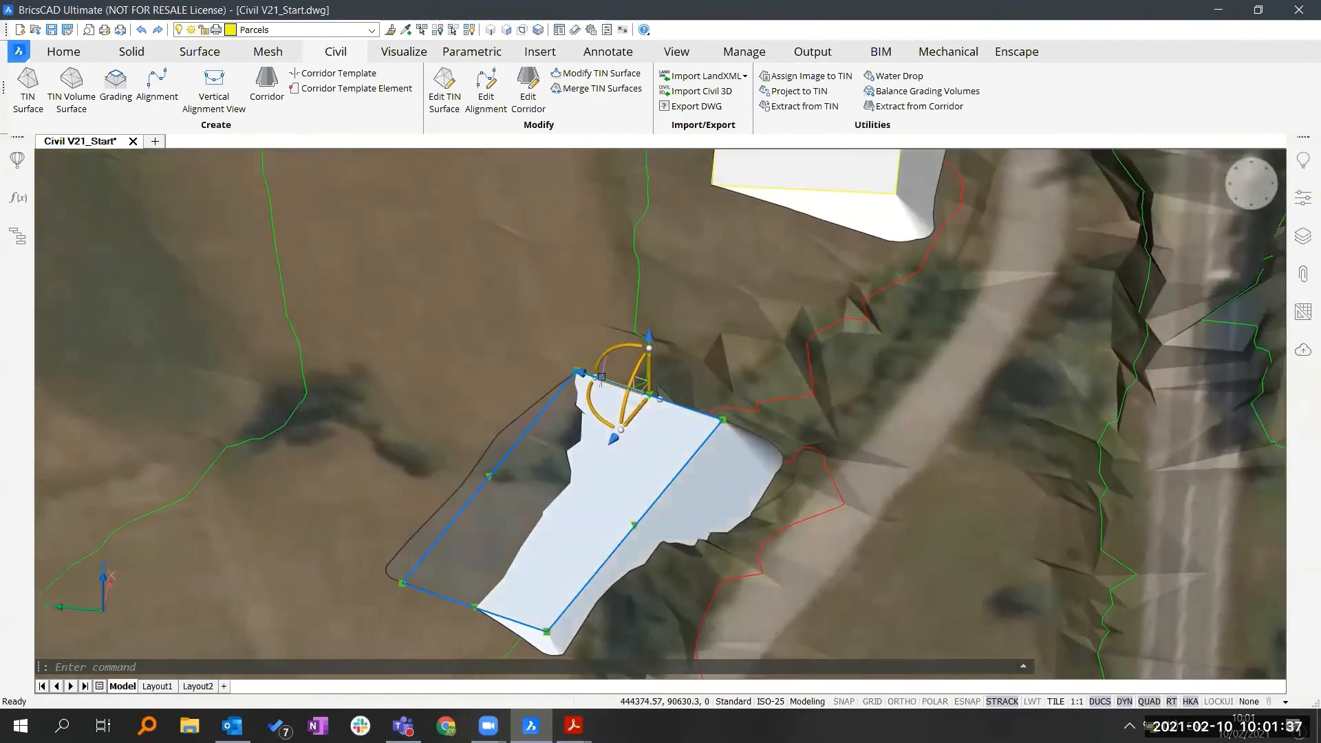
click(595, 377)
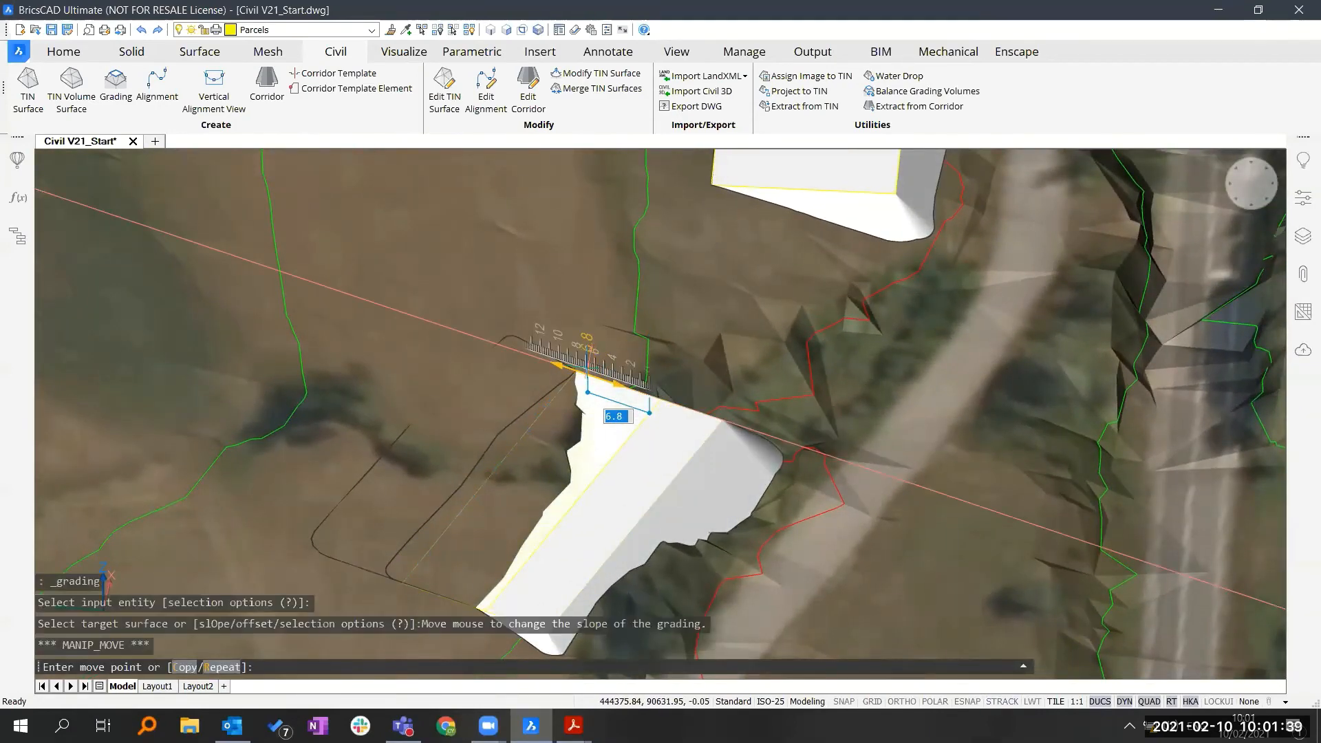
key(Return)
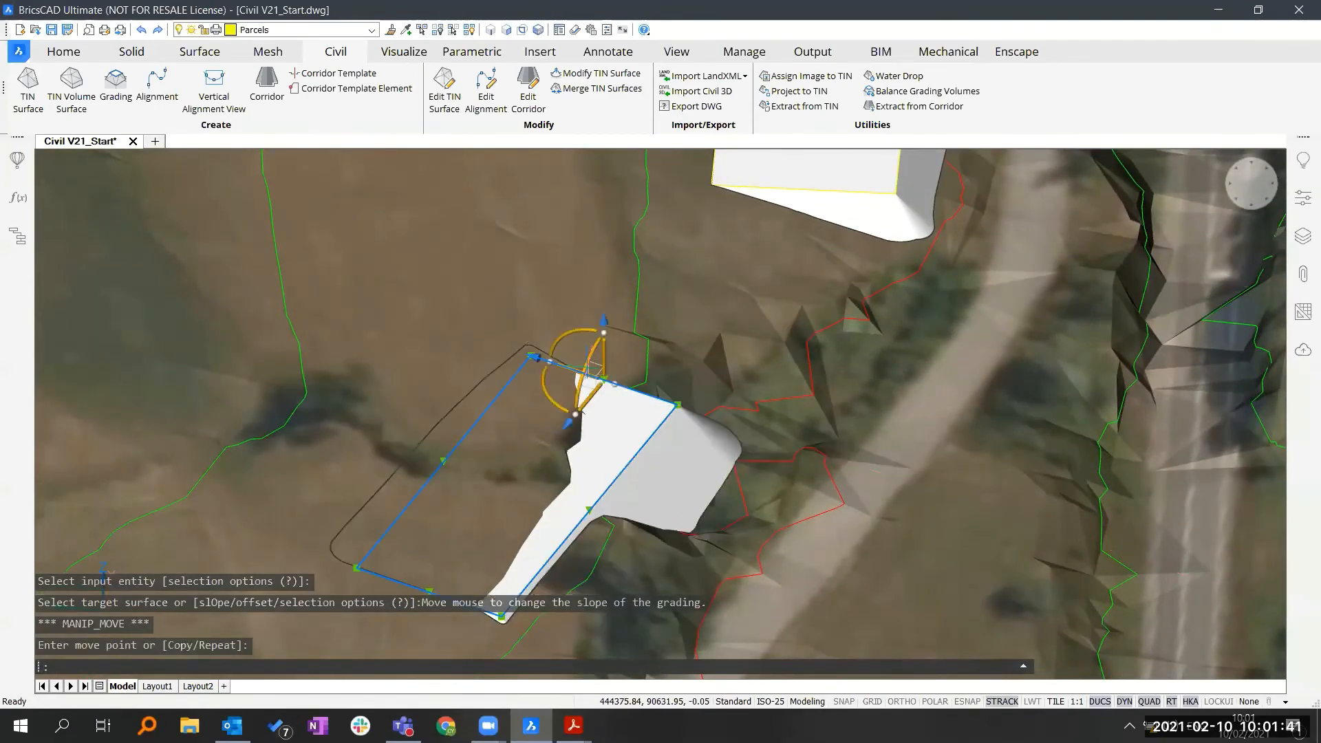
Step: Raise the four-sided pad's outline vertically by 3 m
shift+middle_drag(678, 406, 608, 361)
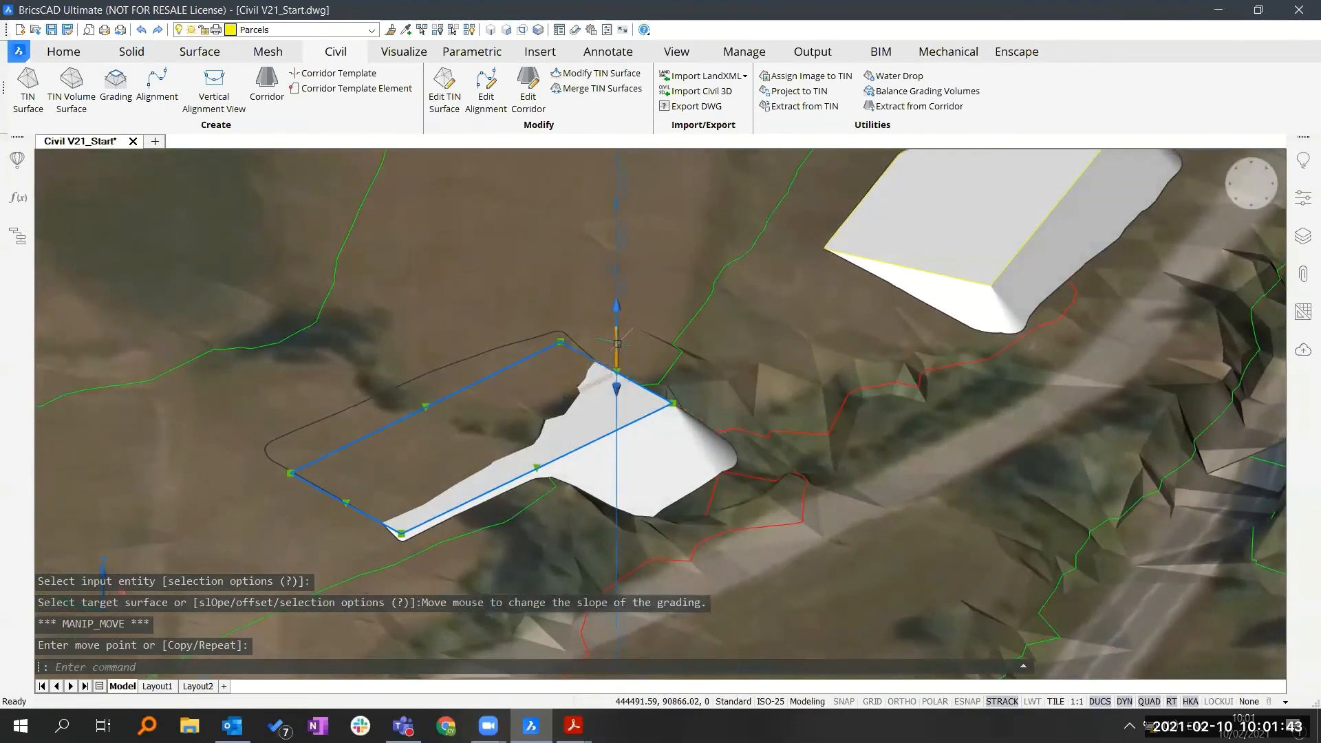
click(617, 345)
text(3)
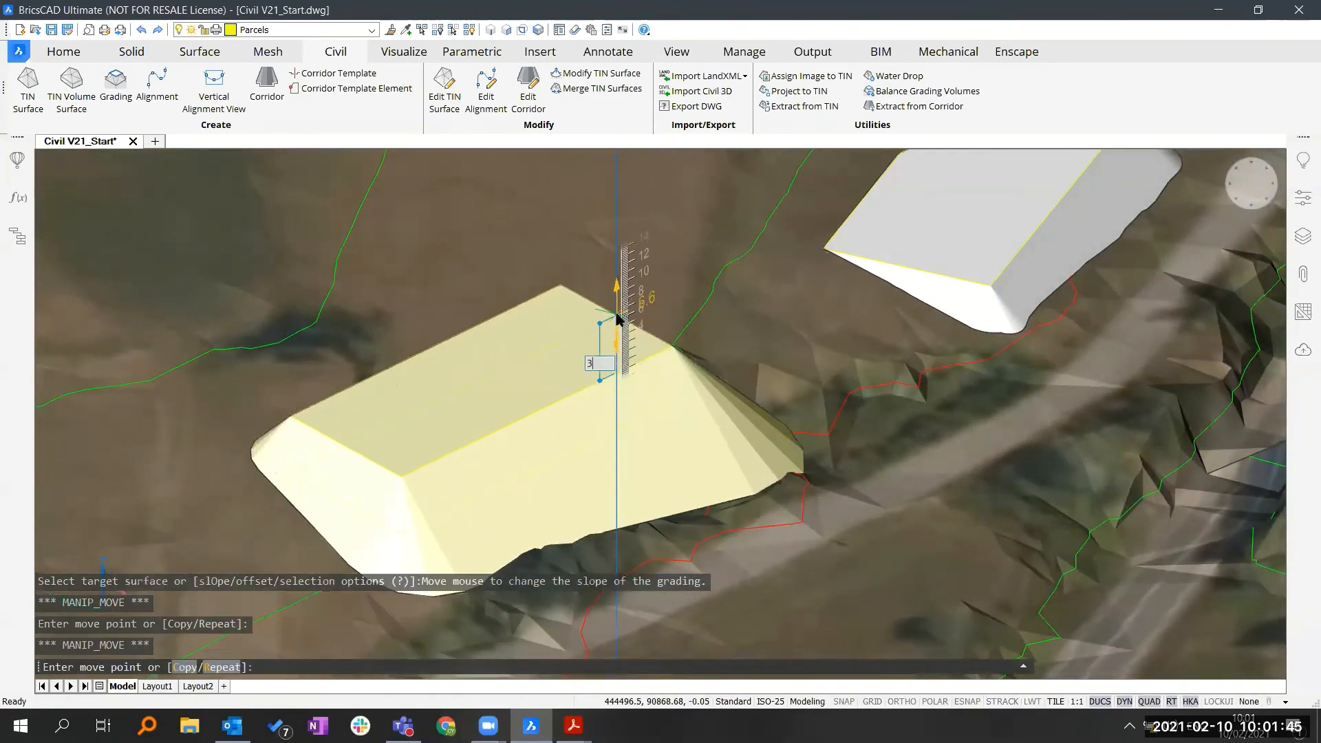
key(Return)
mouse_move(618, 418)
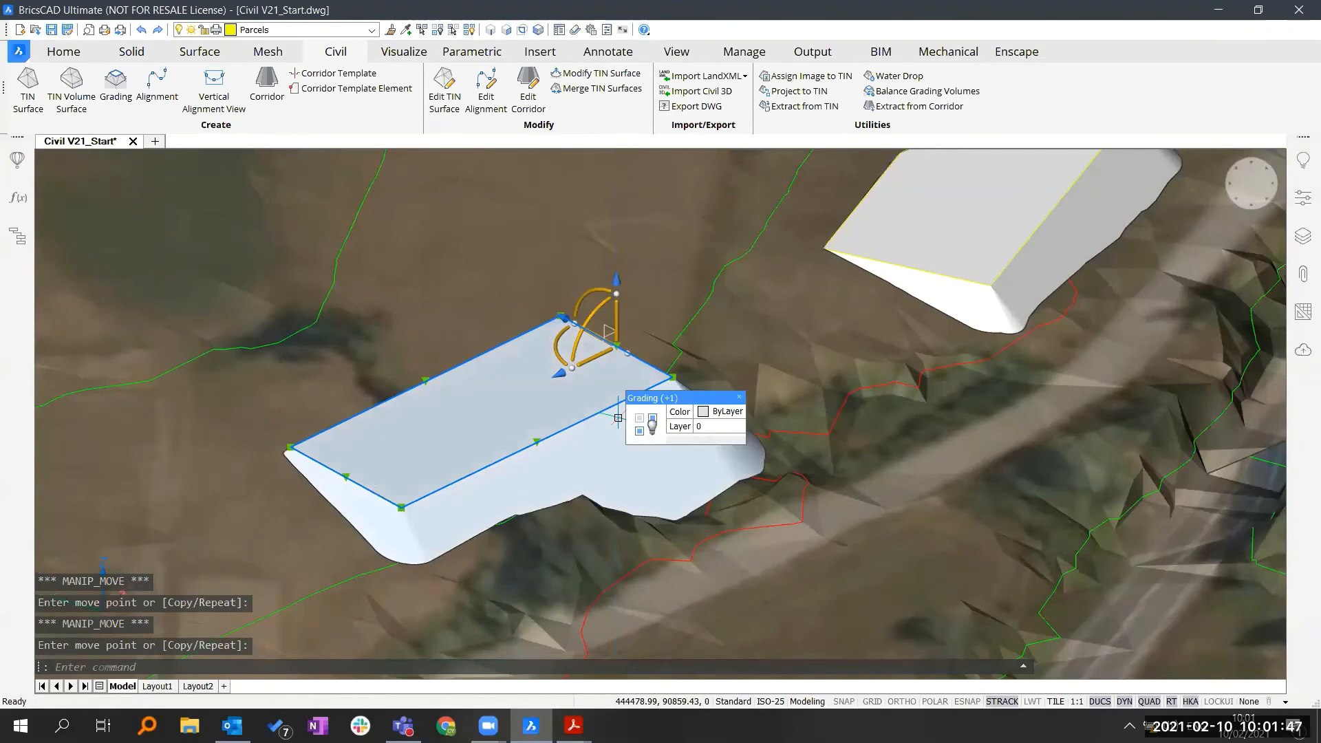
middle_drag(546, 403, 459, 439)
key(Escape)
Step: Stretch the five-sided pad's apex corner inward, leaving its two adjoining edges about 11 m and 14.6 m long
middle_drag(799, 338, 451, 555)
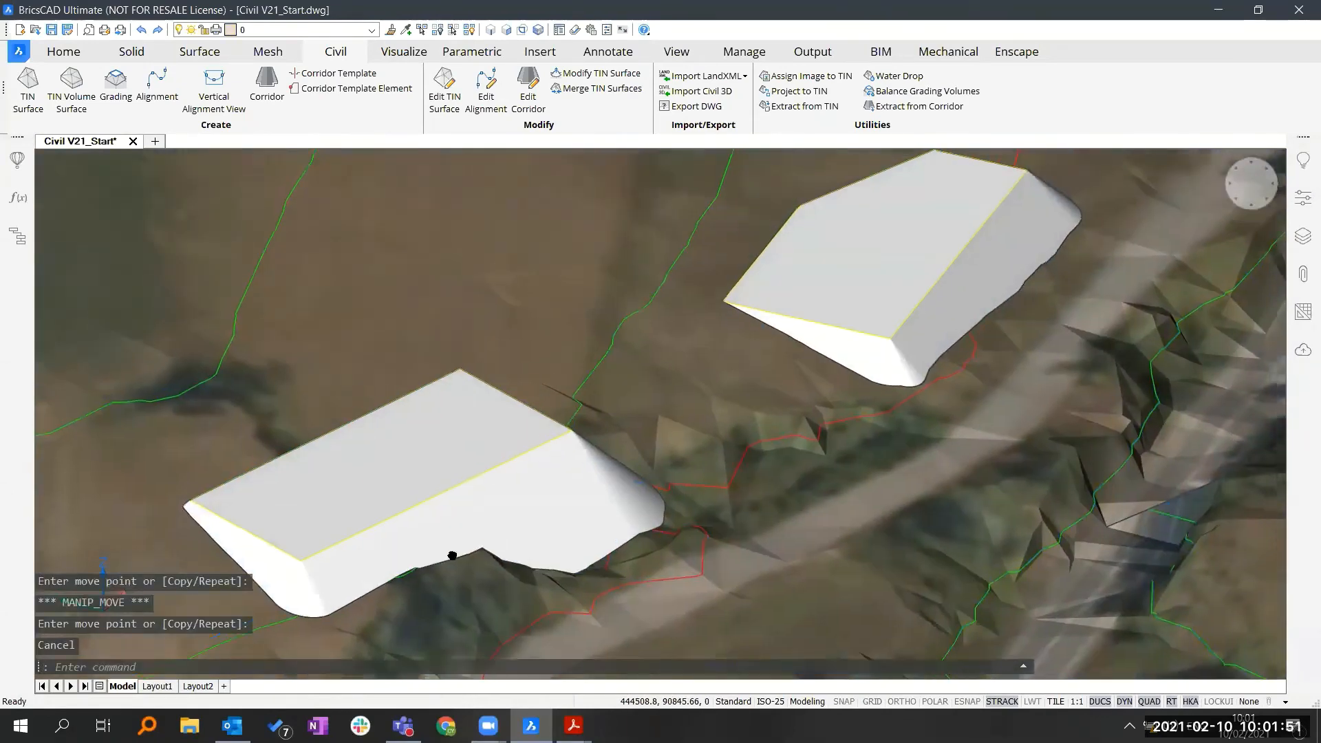
scroll(610, 475, up, 2)
scroll(634, 420, up, 1)
click(675, 514)
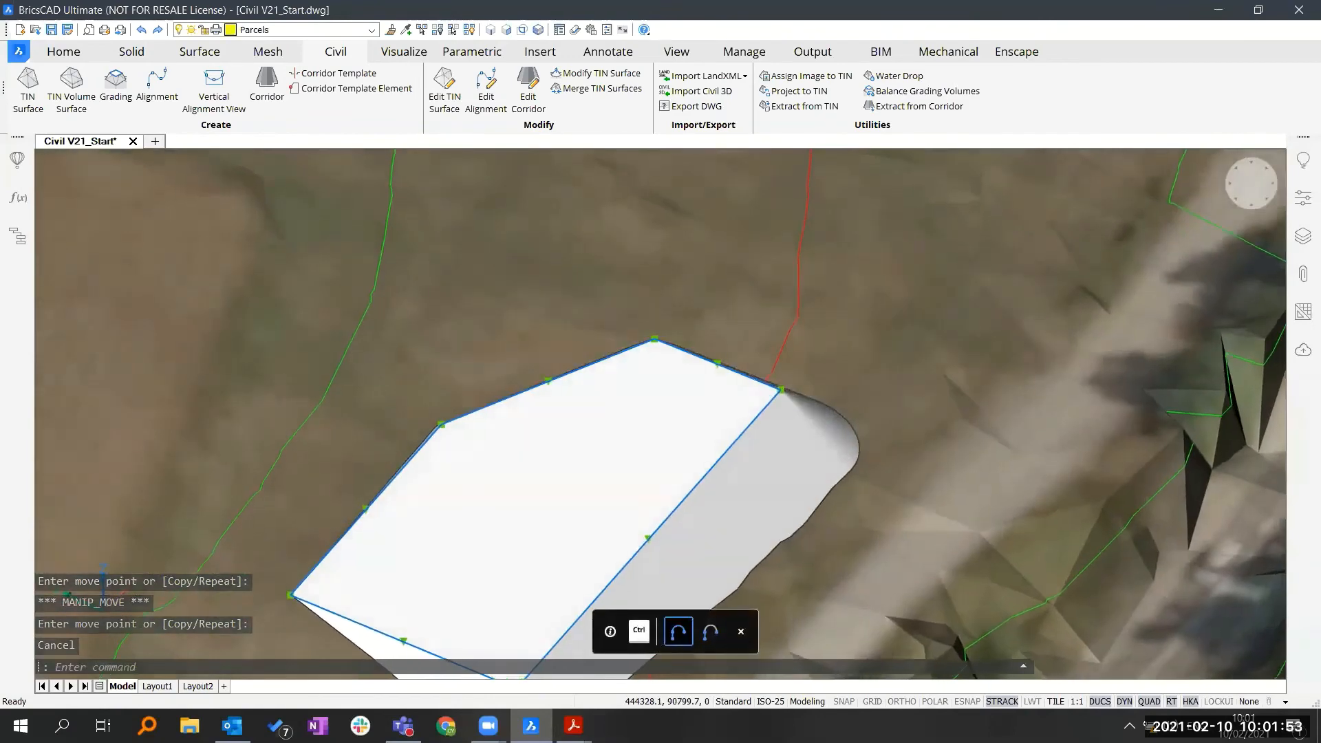
shift+middle_drag(674, 515, 662, 547)
click(657, 345)
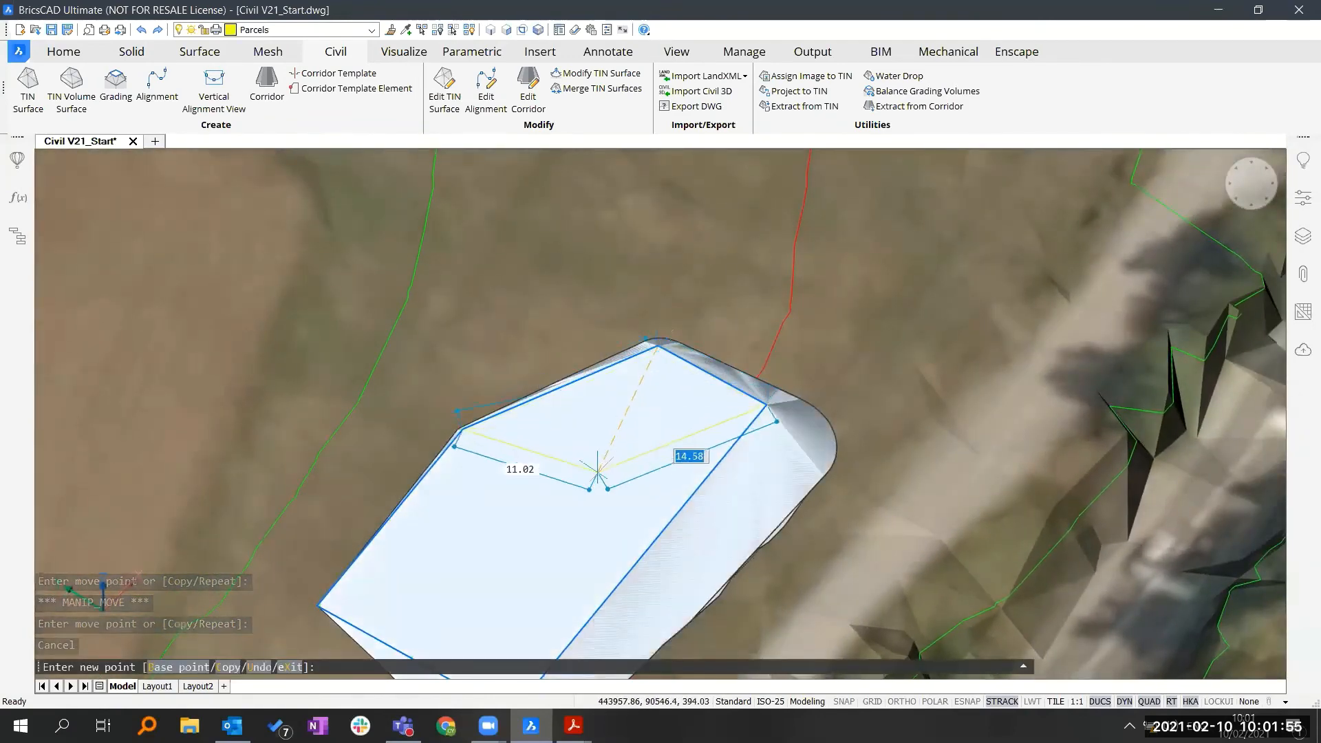
click(596, 473)
Step: Stretch three more corners of the same pad's outline: one out toward the road, one uphill and the downhill one outward
shift+middle_drag(790, 312, 757, 337)
click(776, 357)
click(916, 360)
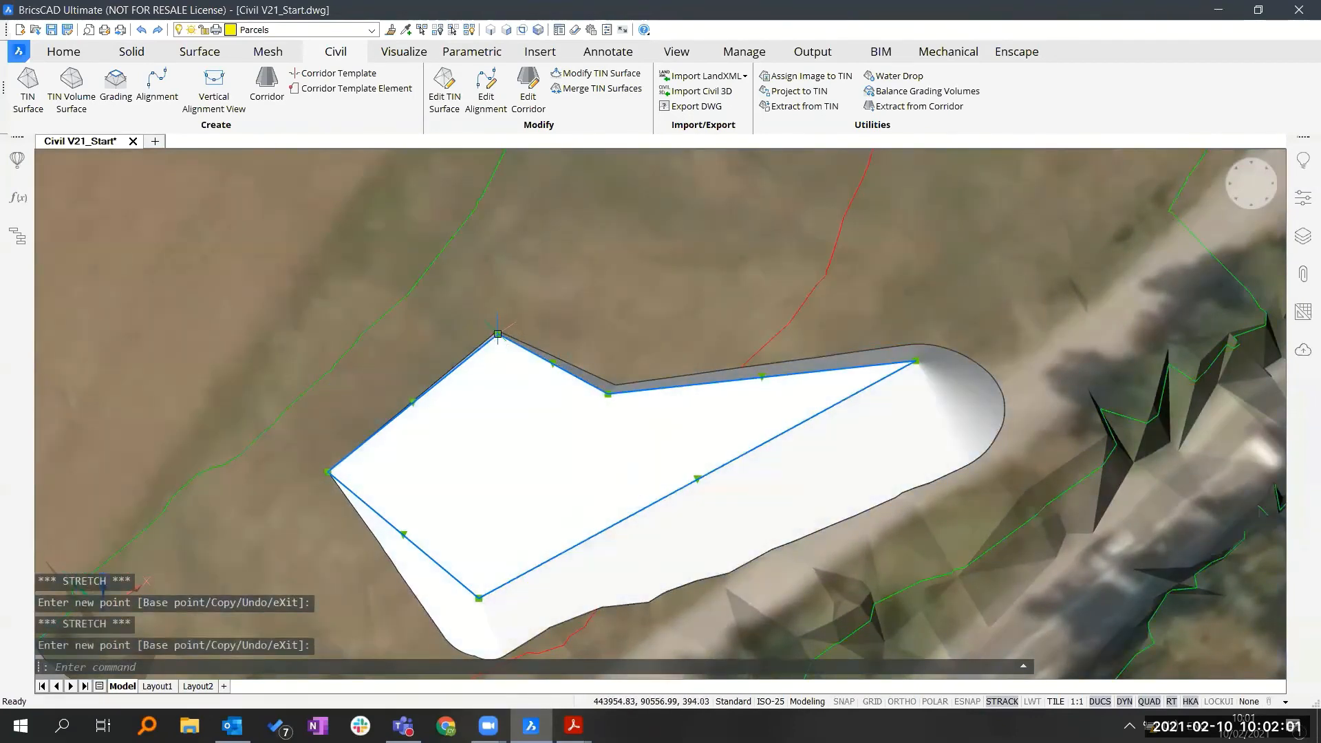
click(498, 334)
click(630, 245)
shift+middle_drag(566, 402, 597, 393)
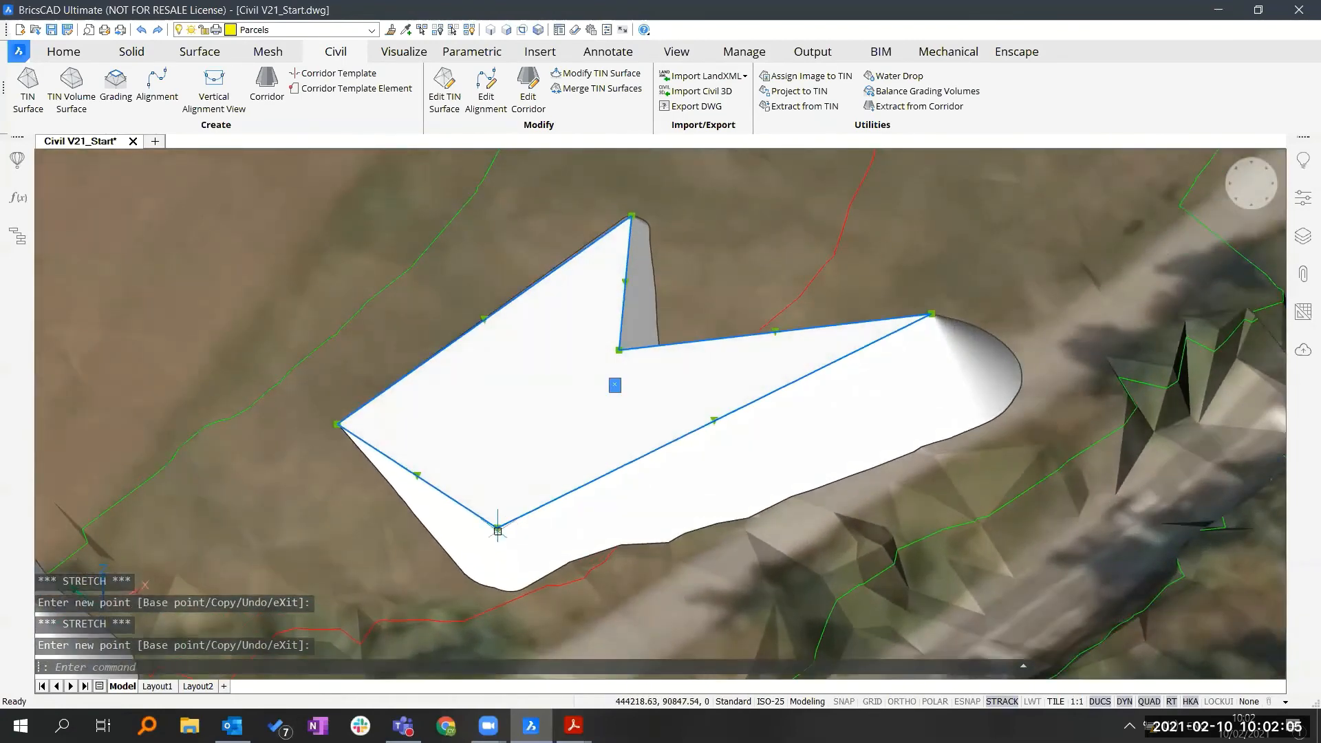
click(497, 529)
click(449, 557)
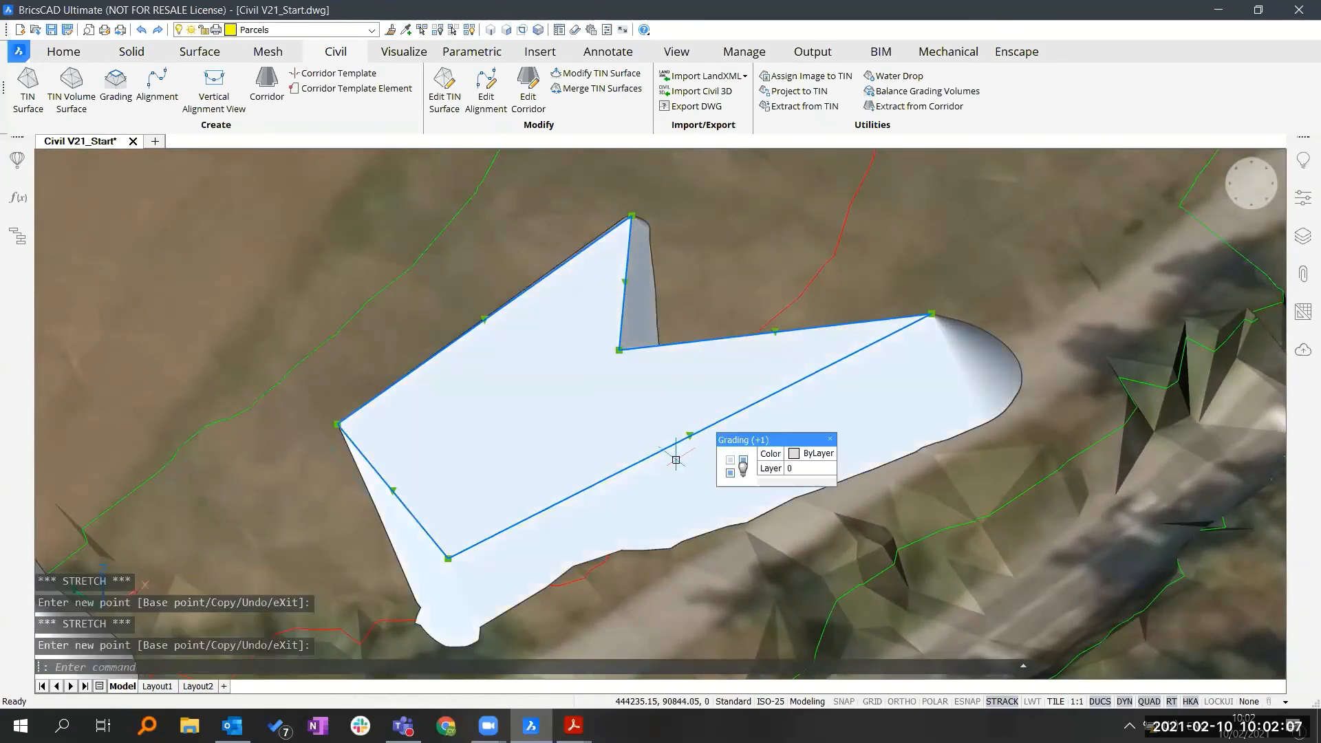
key(Escape)
Step: Check the reshaped pad's grading settings and its fill, cut and net volumes
shift+middle_drag(544, 440, 526, 396)
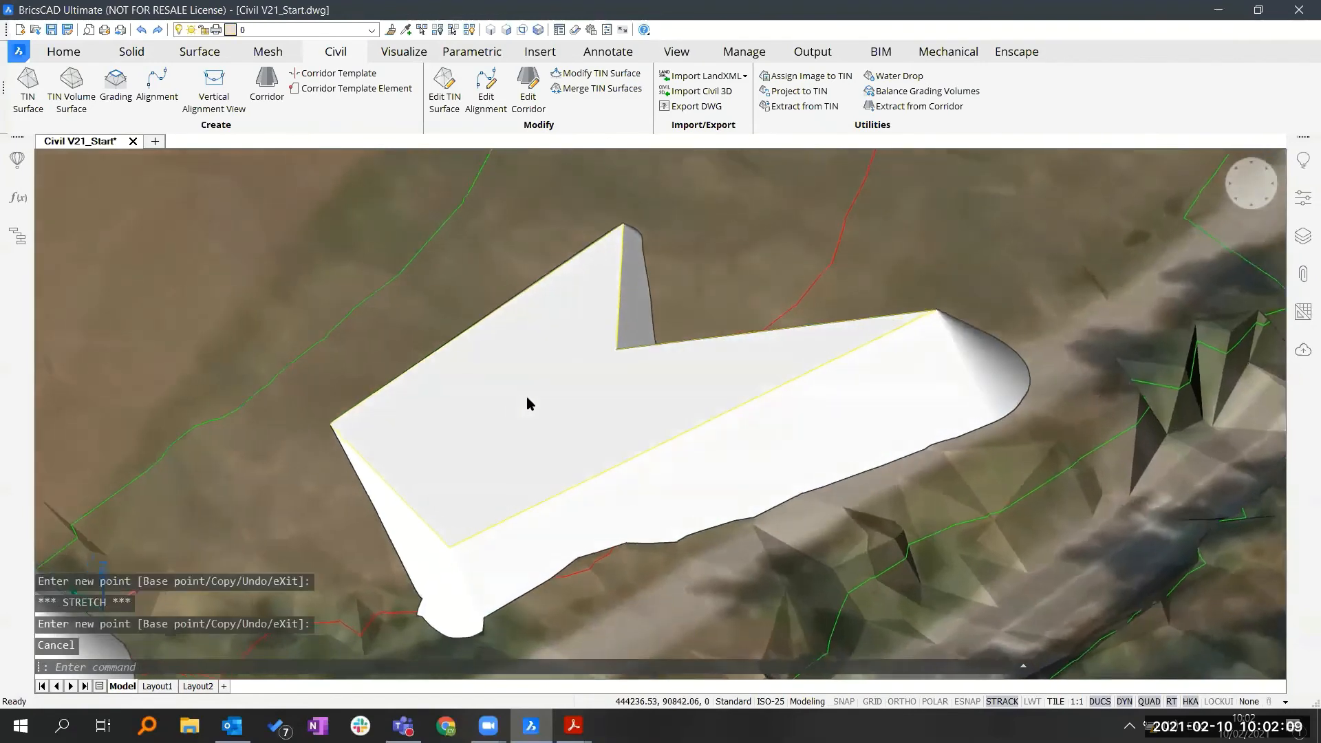
scroll(527, 397, up, 1)
scroll(547, 414, down, 1)
click(547, 415)
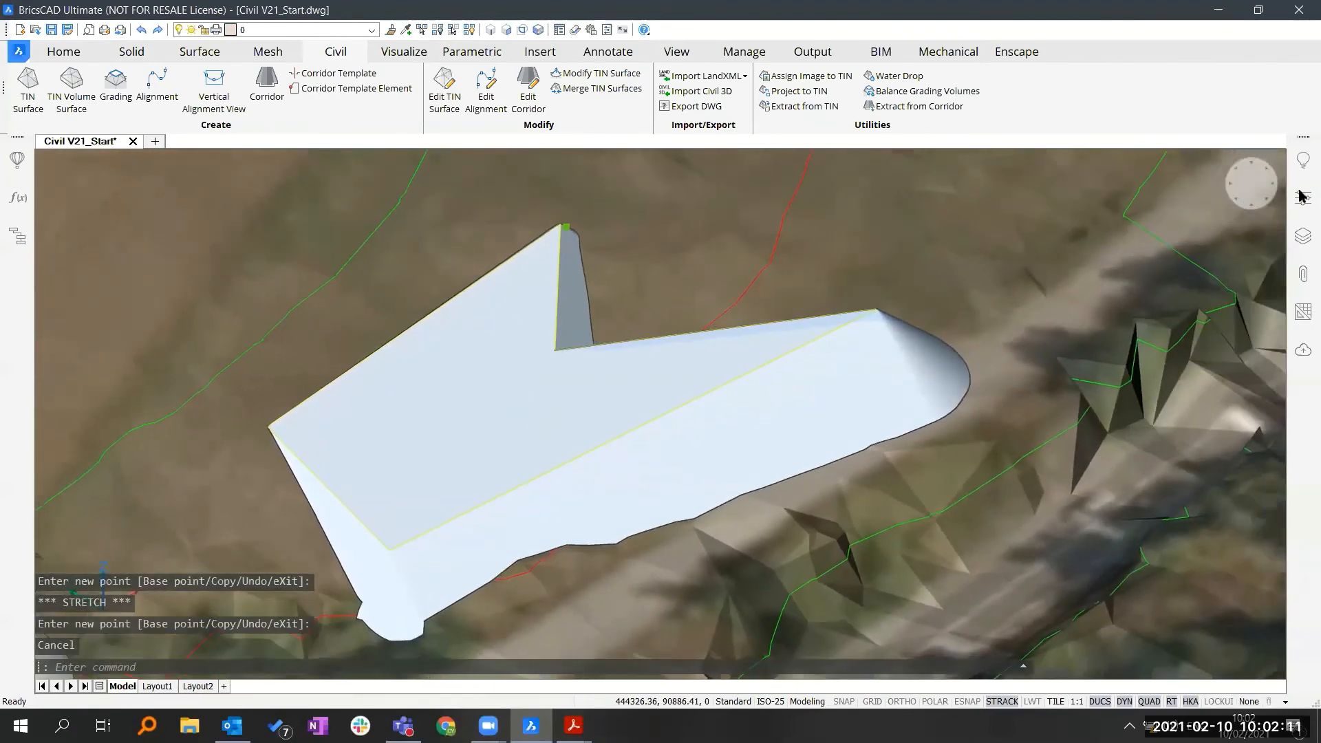
click(1301, 207)
scroll(1167, 480, down, 3)
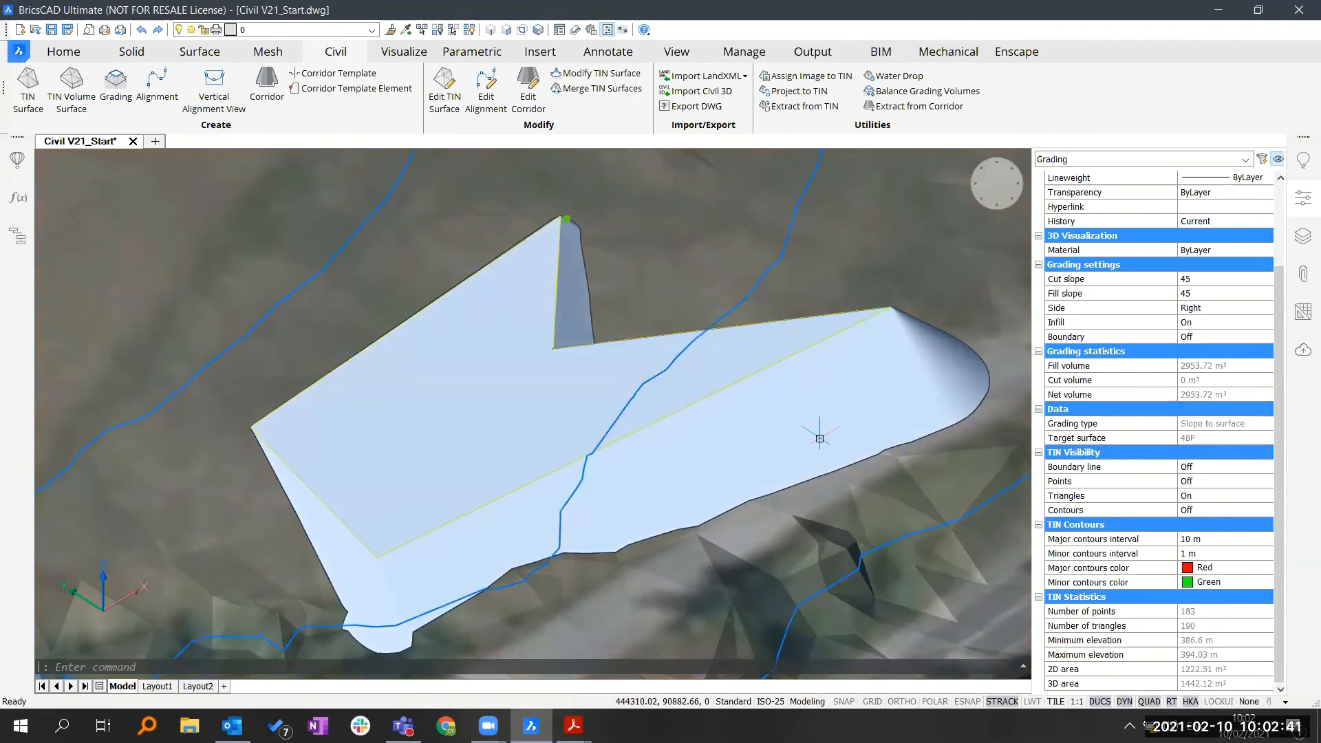
key(Escape)
key(Escape)
Step: Balance the reshaped pad's cut and fill volumes with a tolerance of 5 percent
scroll(860, 349, down, 1)
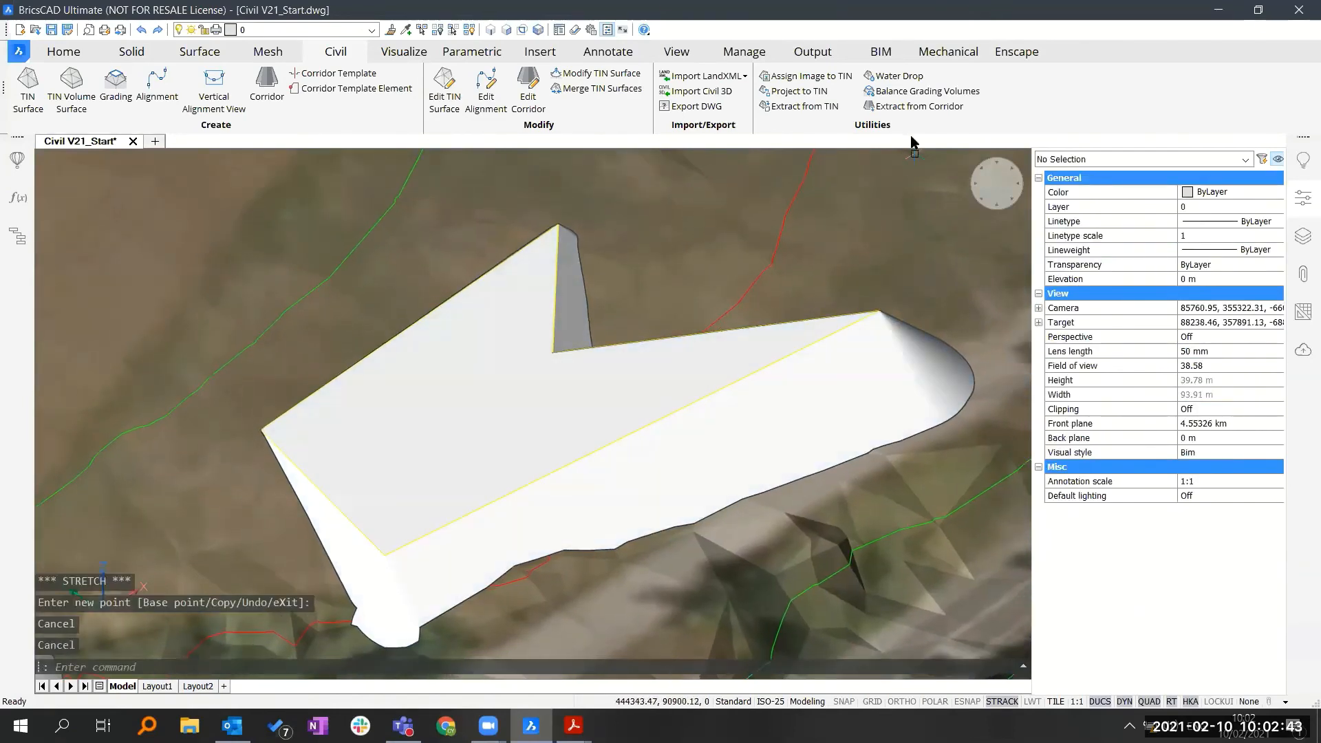
click(925, 93)
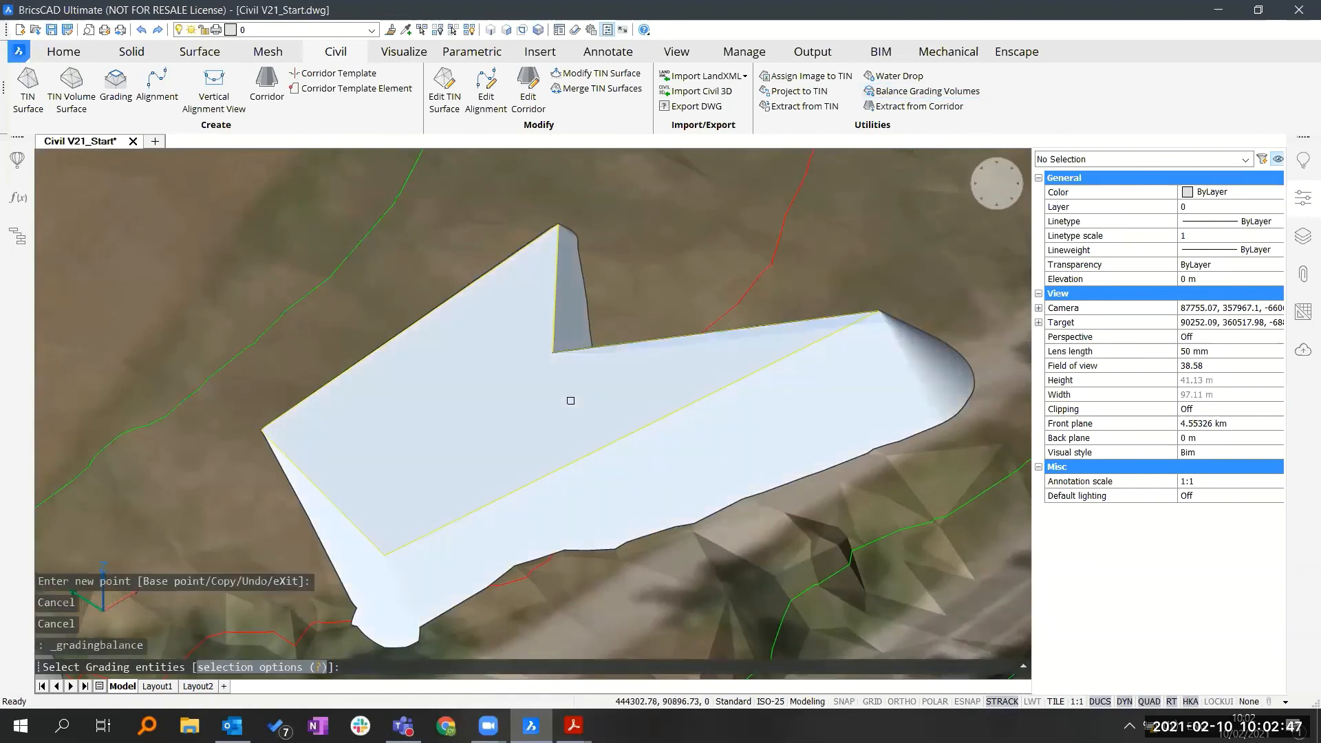
click(570, 401)
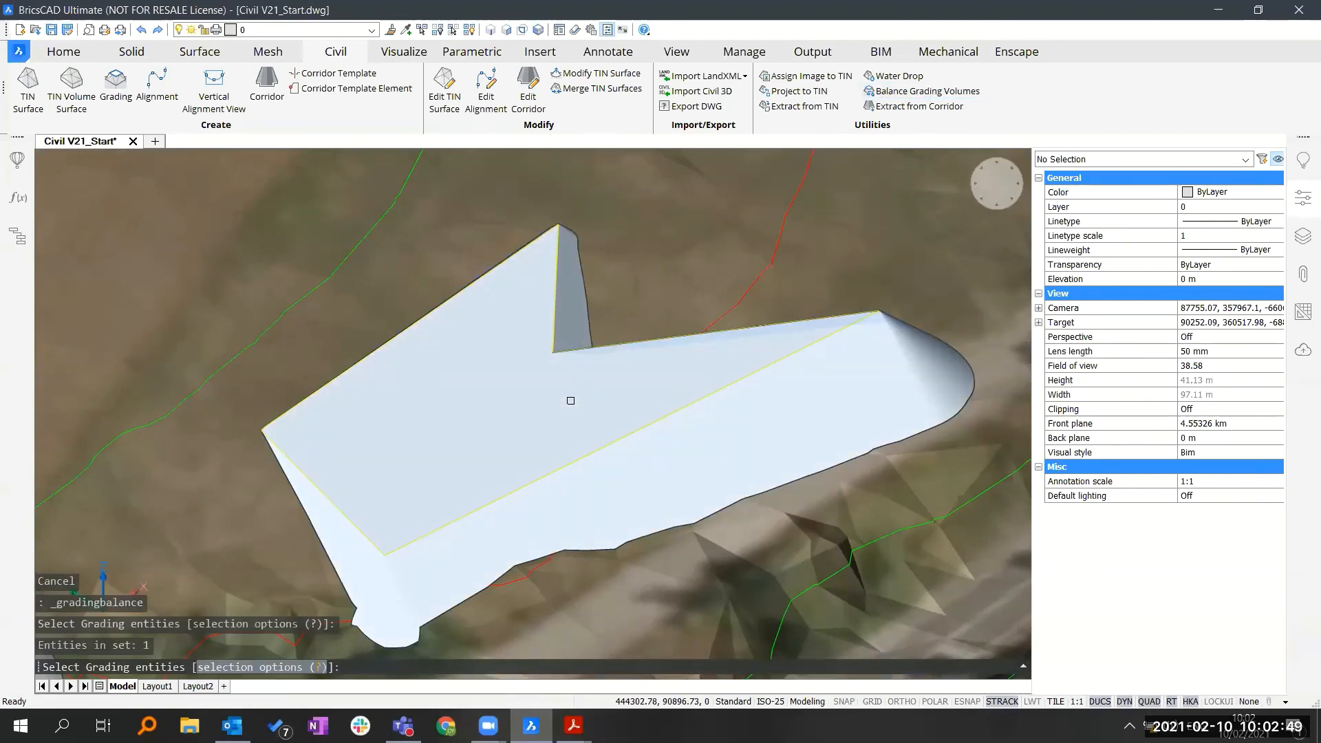
key(Return)
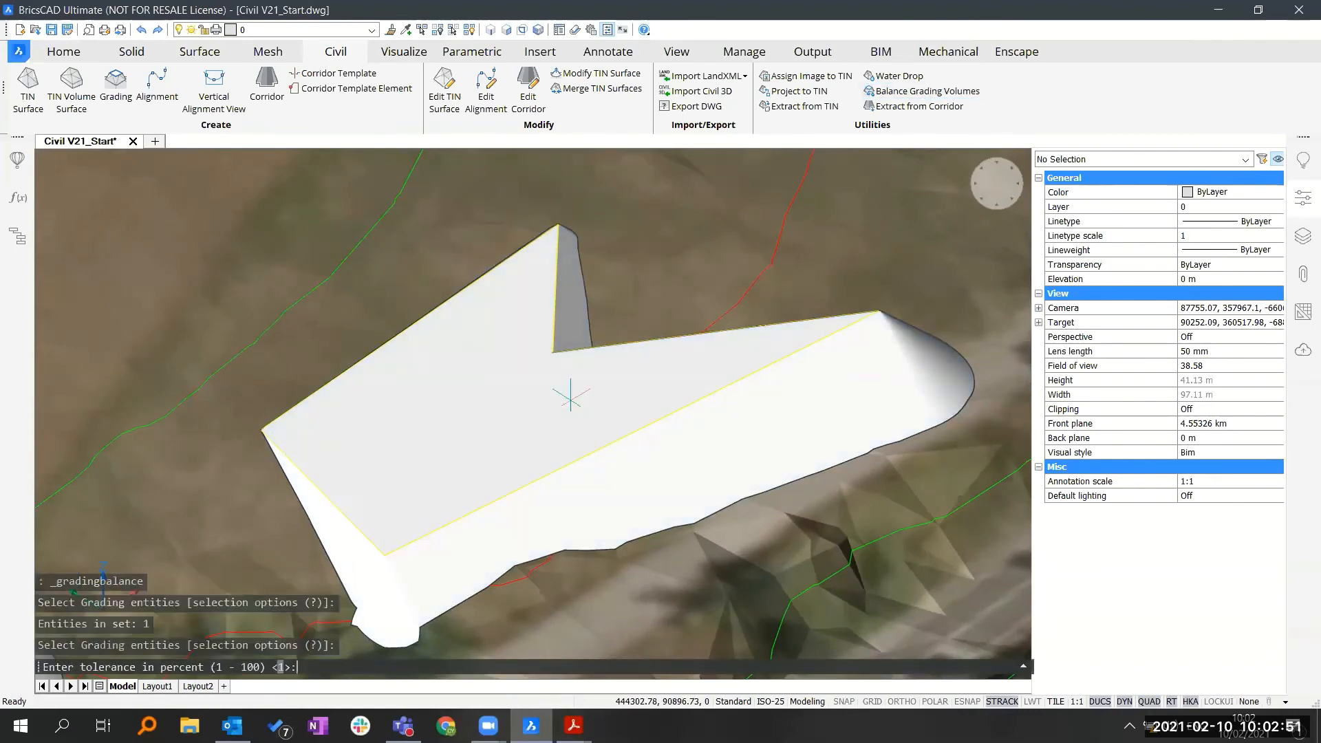
key(Return)
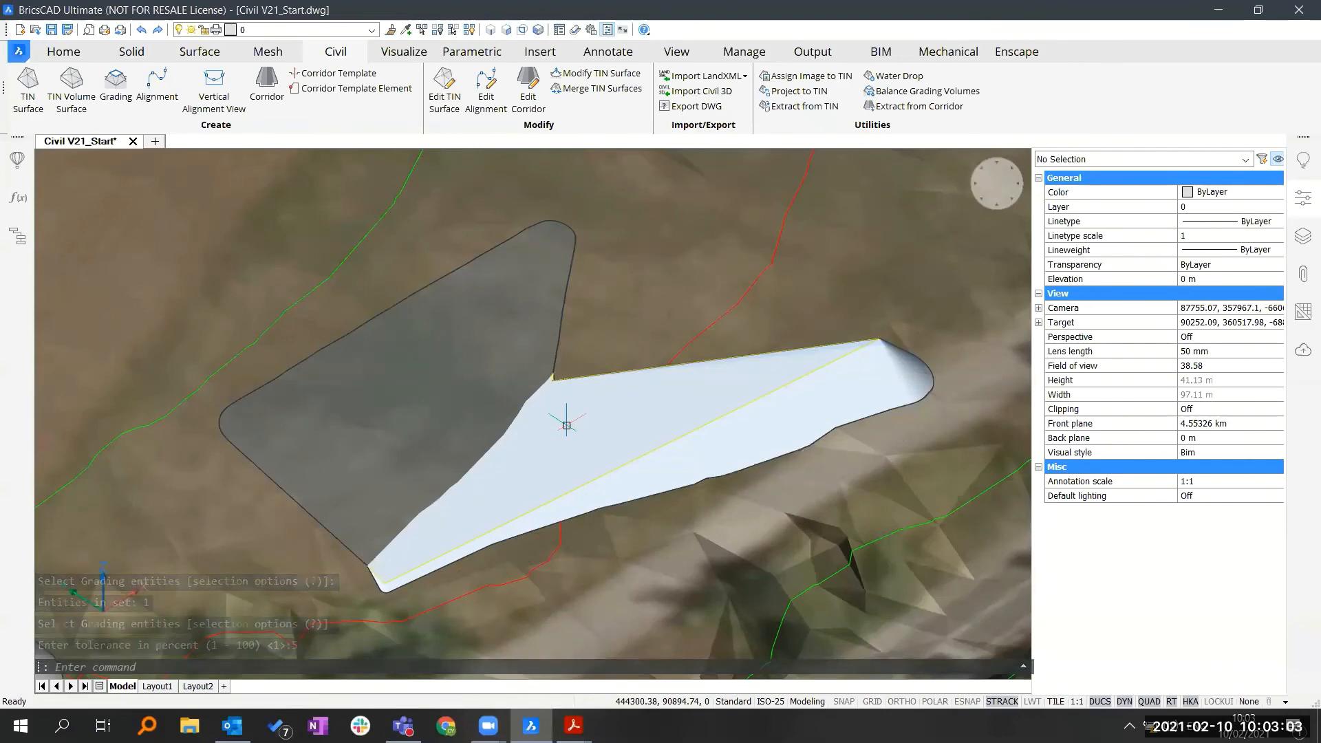
Step: Check the balanced pad's fill, cut and net volumes in the grading statistics
click(566, 425)
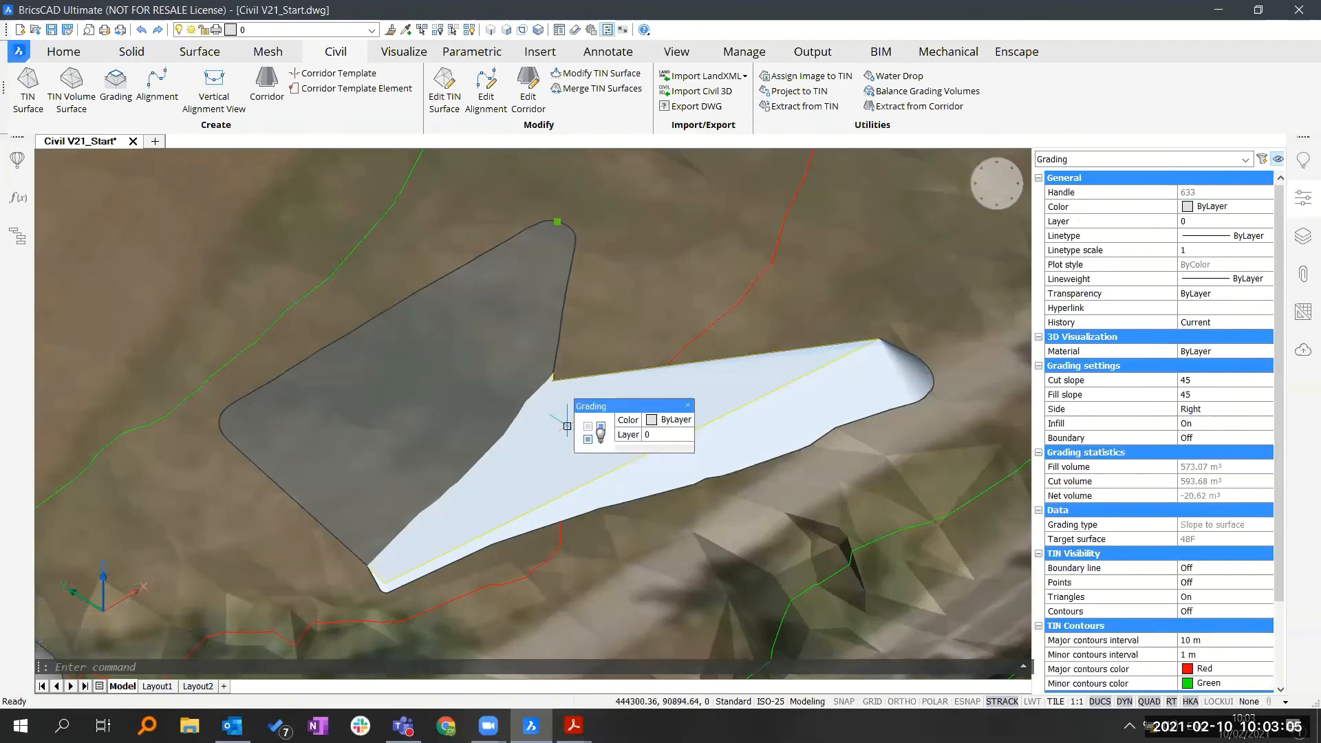
scroll(1172, 467, down, 2)
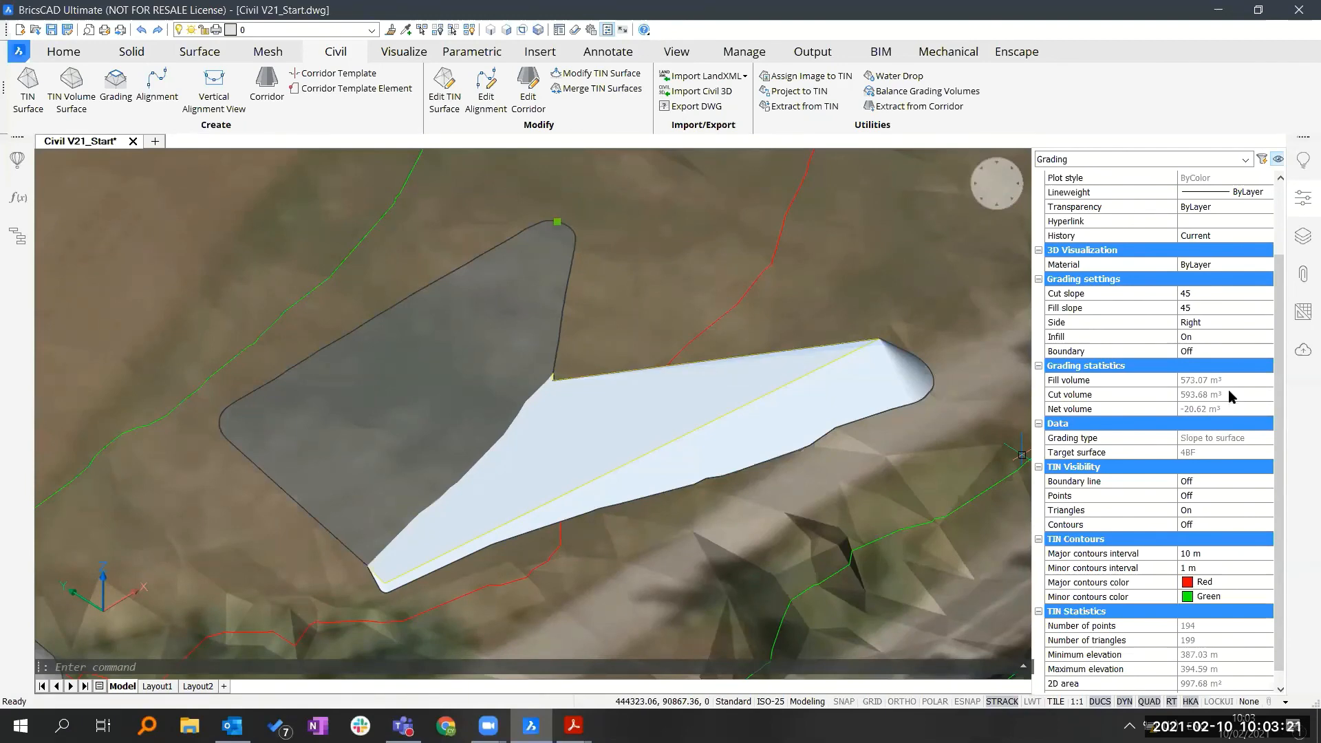
shift+middle_drag(887, 377, 887, 358)
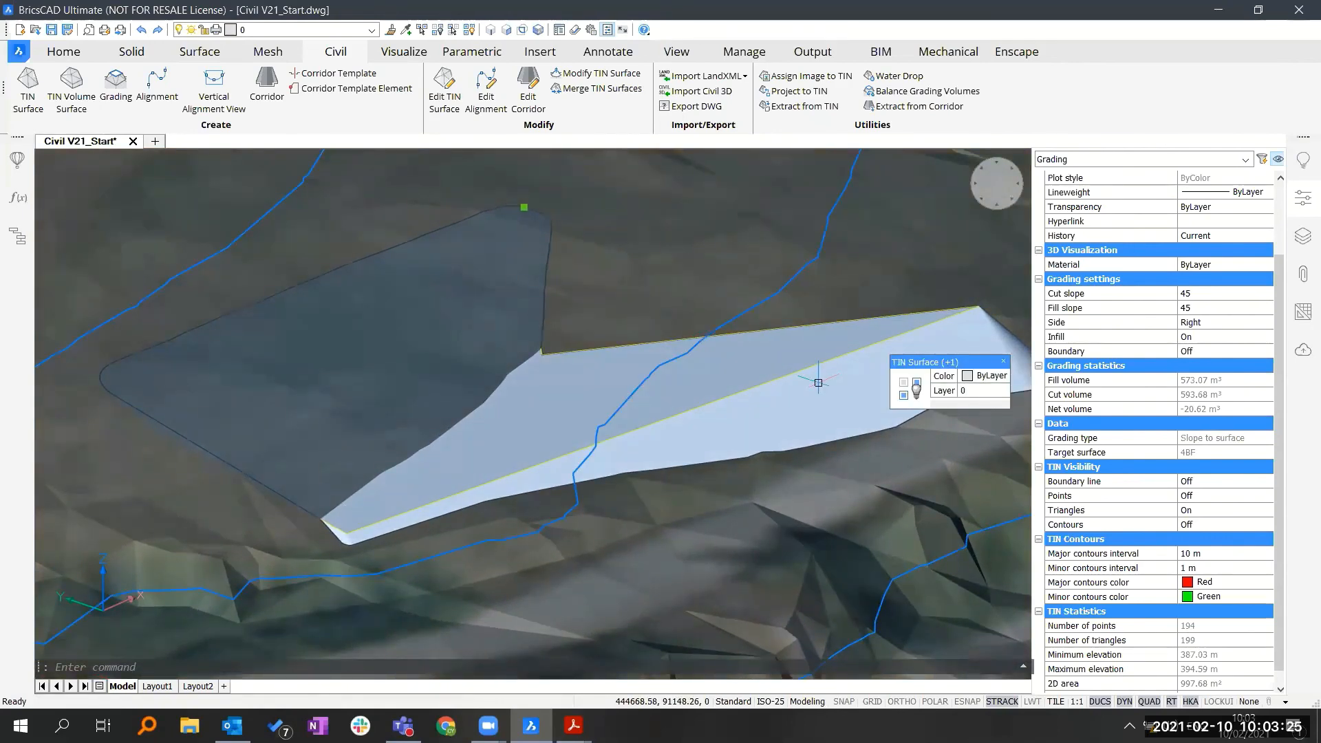
key(Escape)
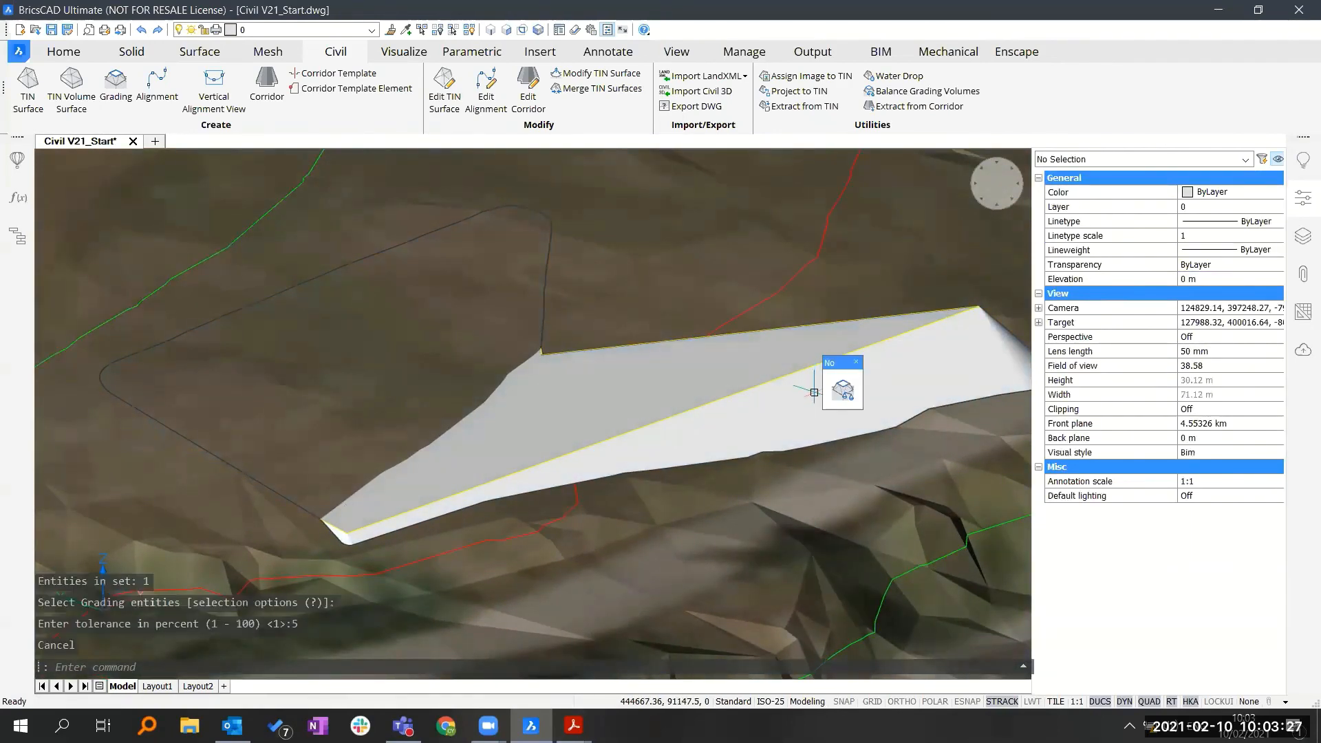
Step: Set the balanced pad grading's Boundary option to On
click(814, 391)
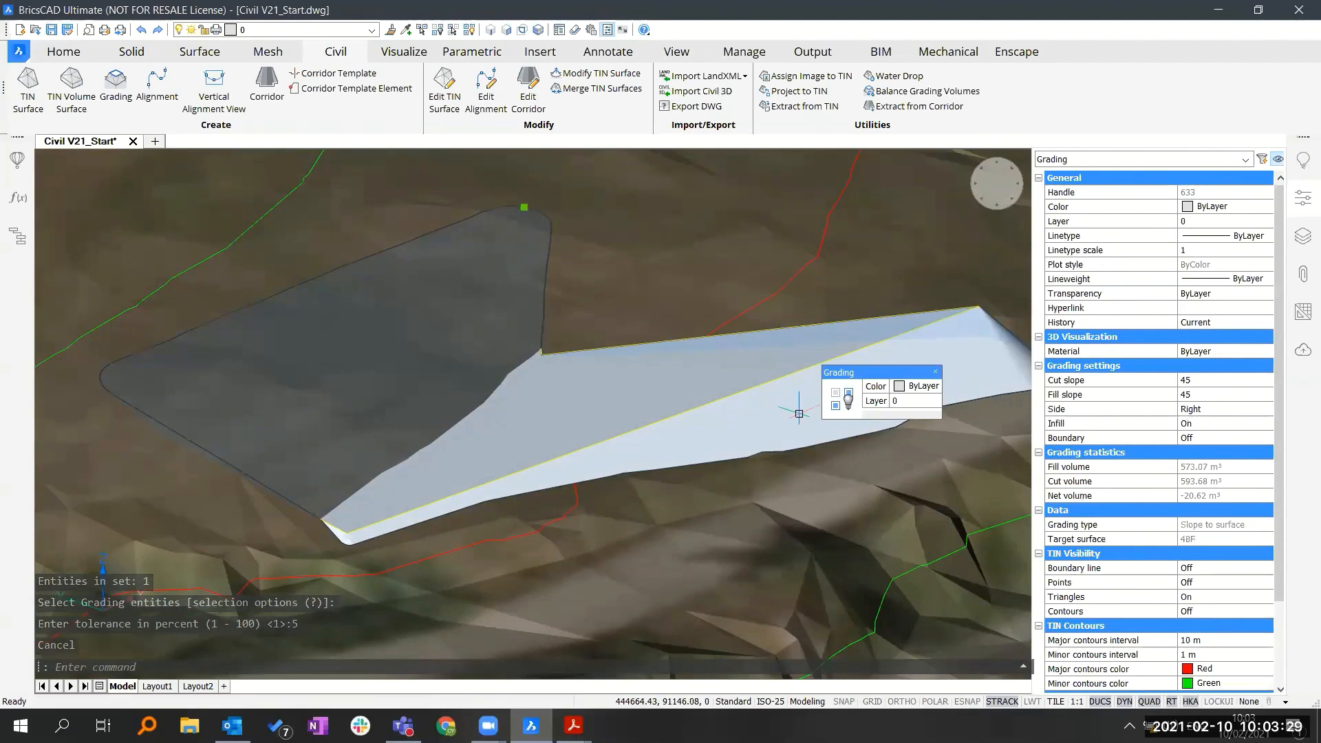
scroll(1191, 480, down, 3)
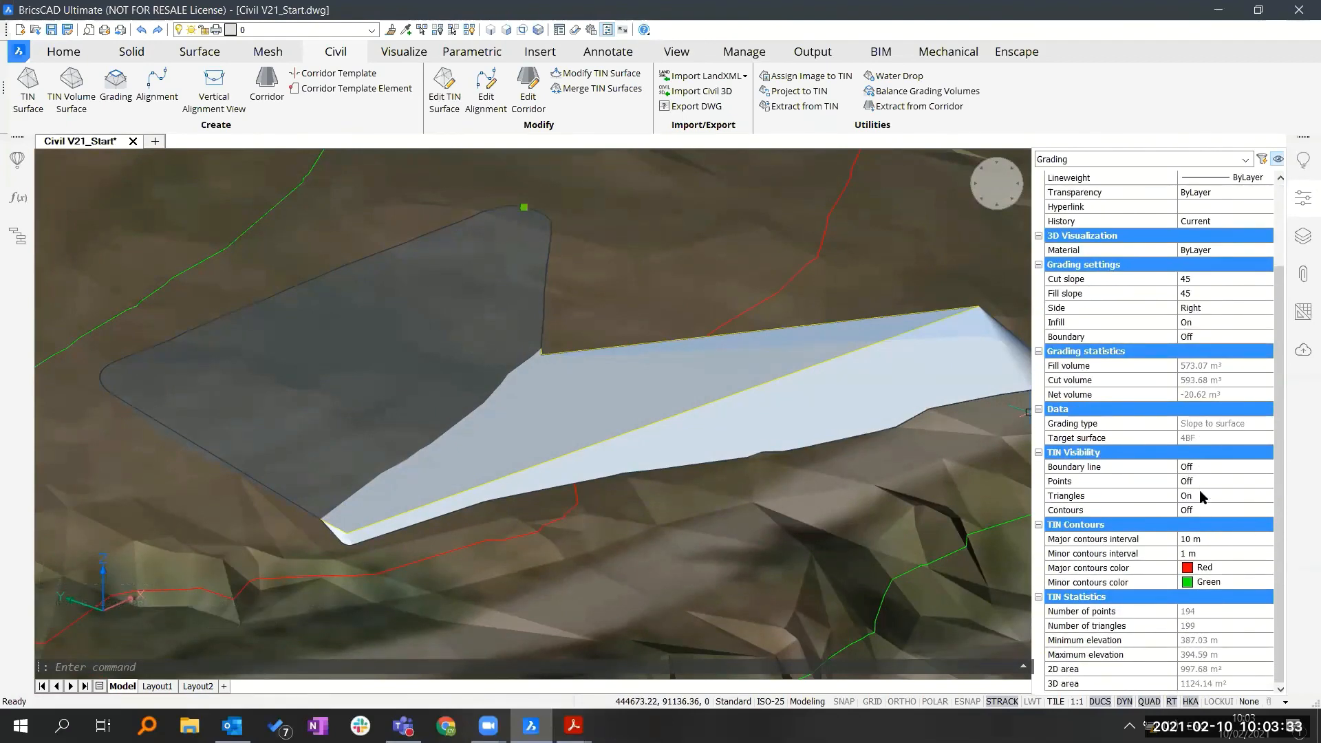
click(1204, 336)
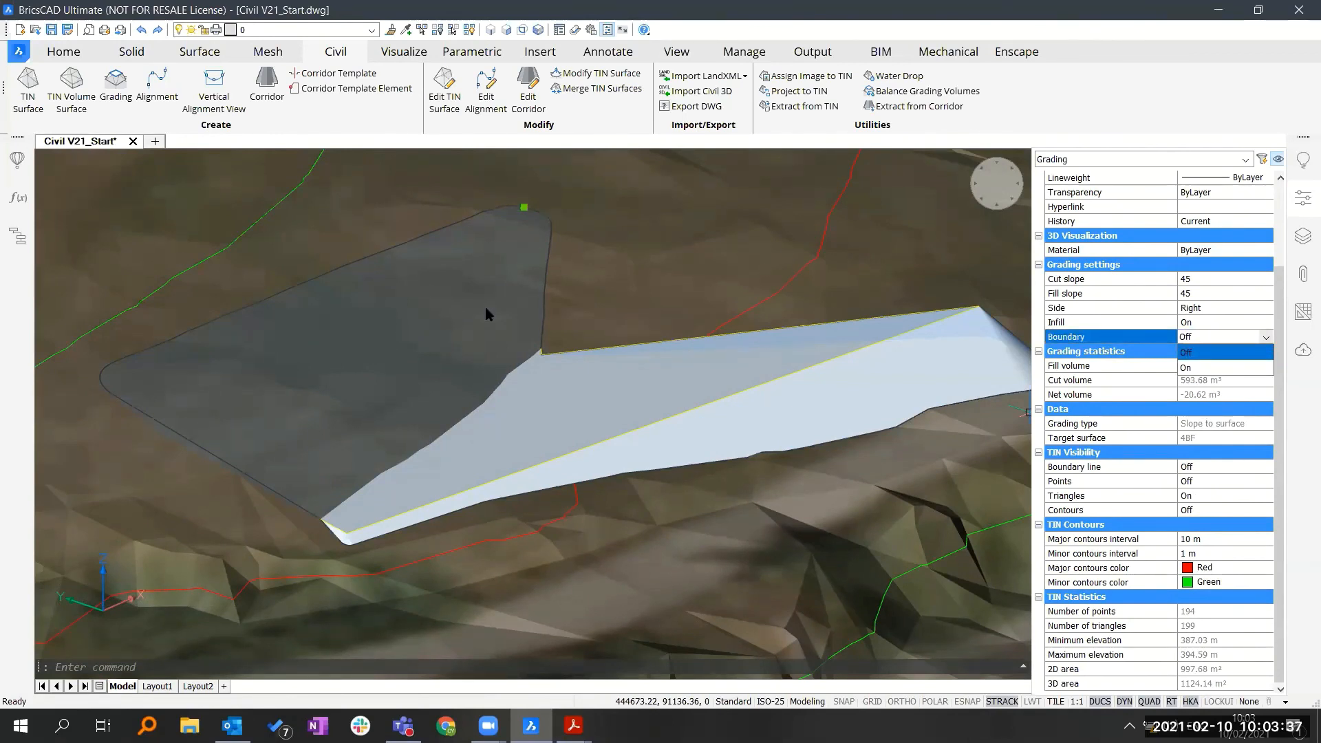
click(1197, 367)
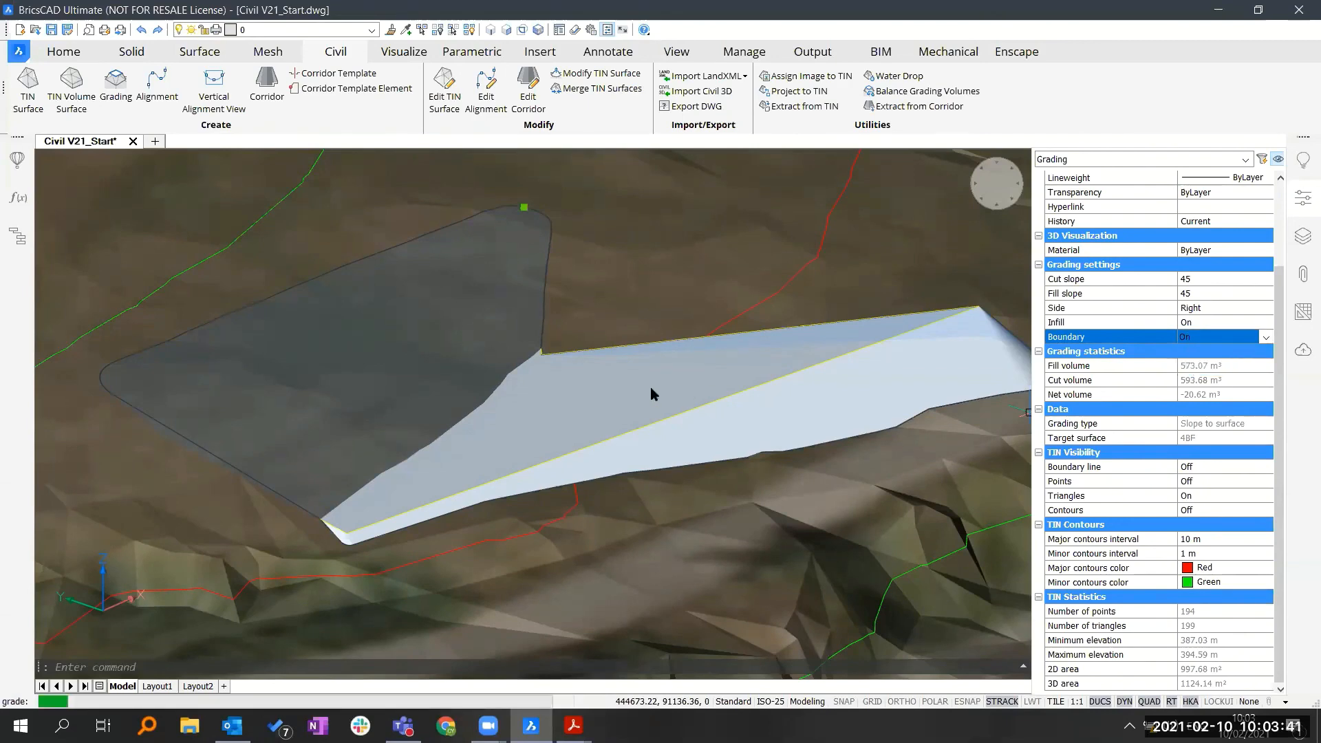
key(Escape)
key(Escape)
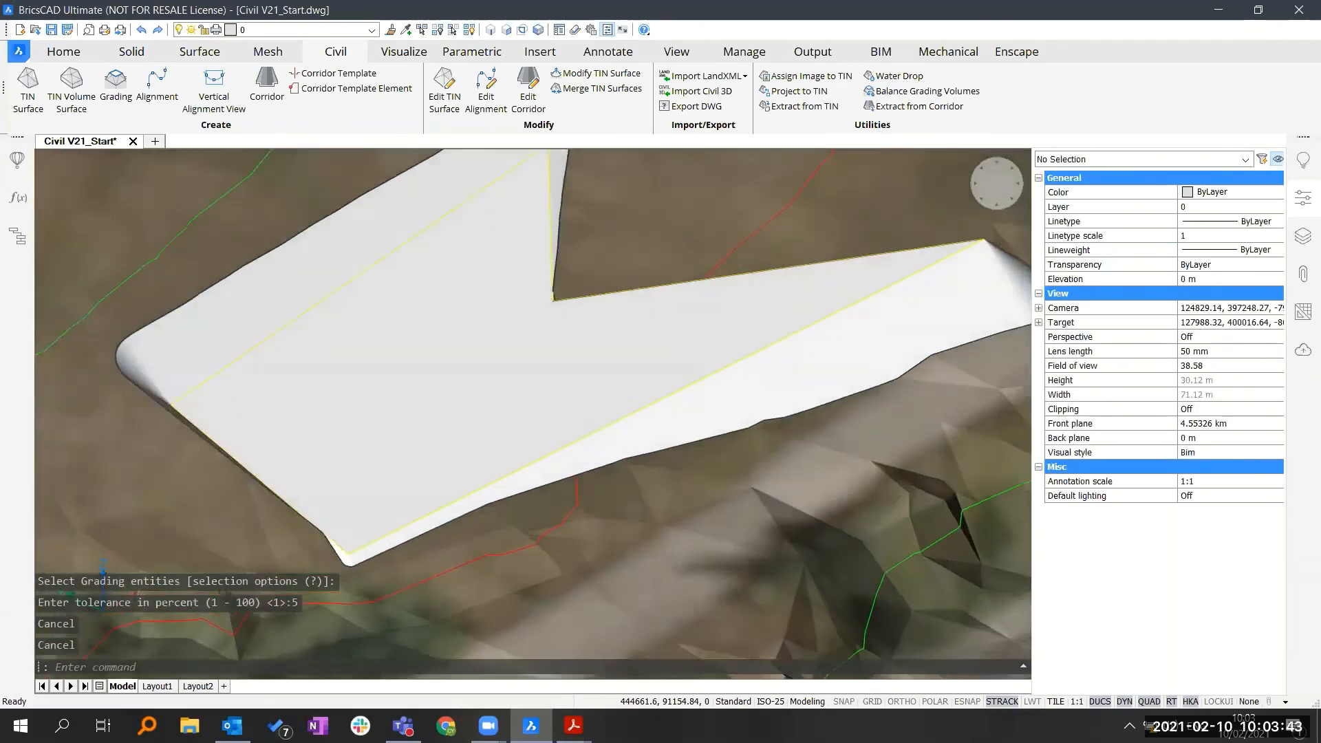
scroll(538, 334, down, 3)
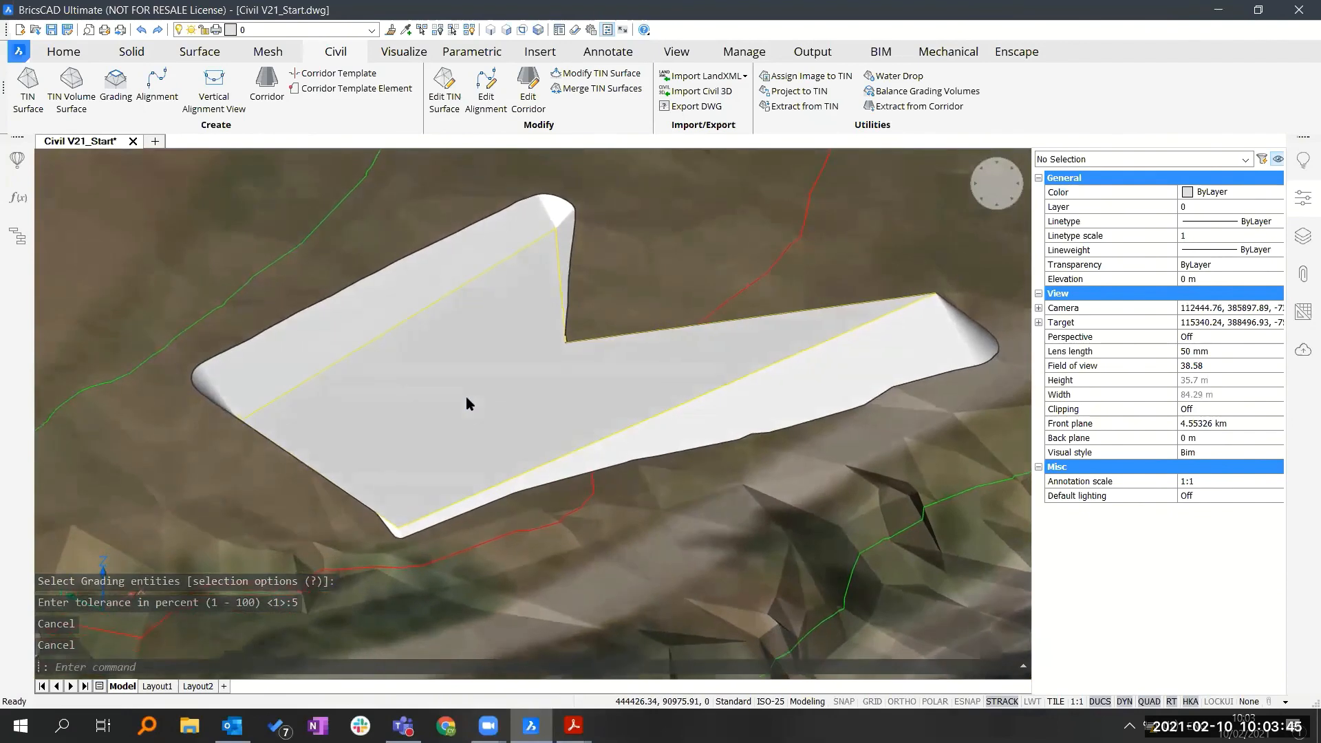